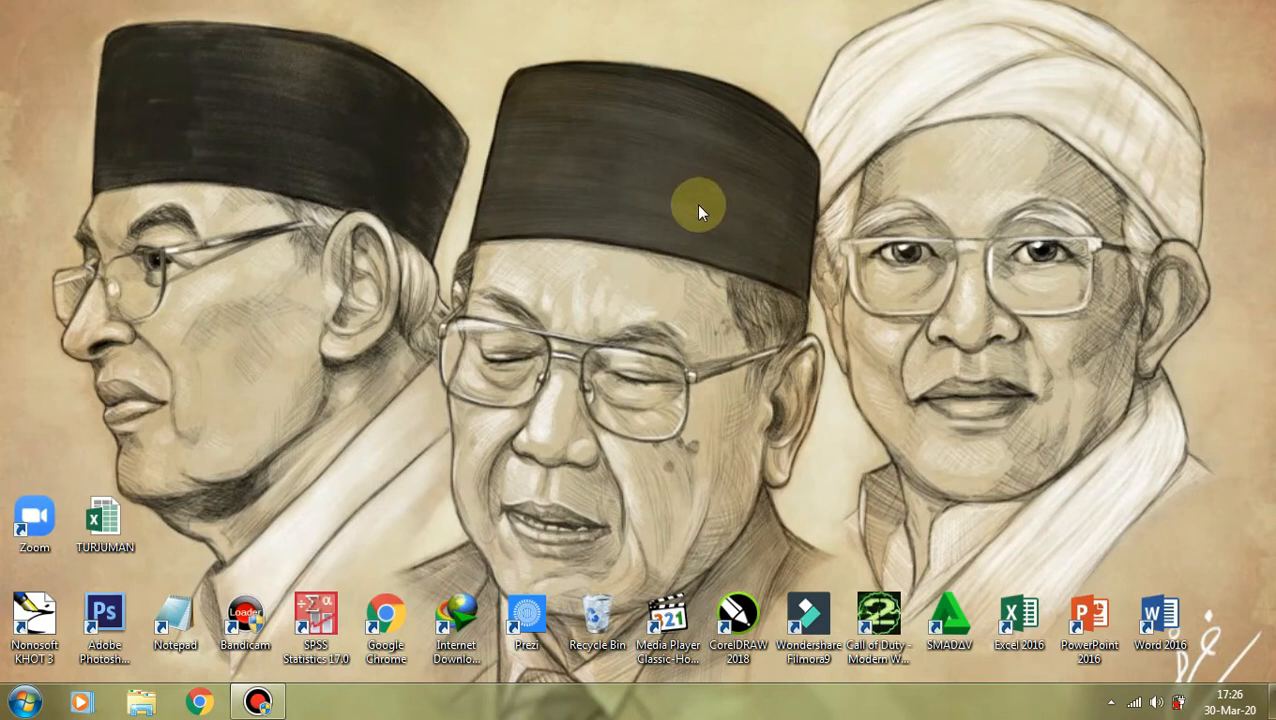
Check the status of the computer's wireless network connection
{"action": "left_click", "coordinate": [1134, 704]}
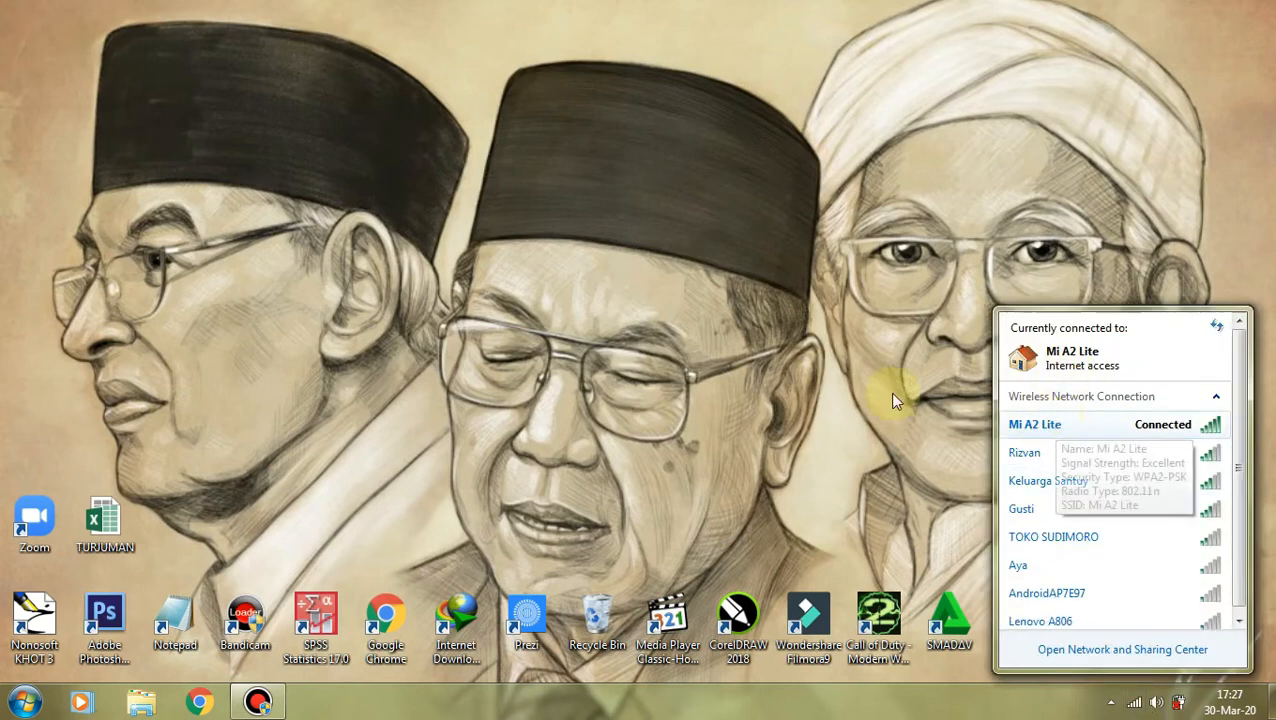
{"action": "left_click", "coordinate": [808, 380]}
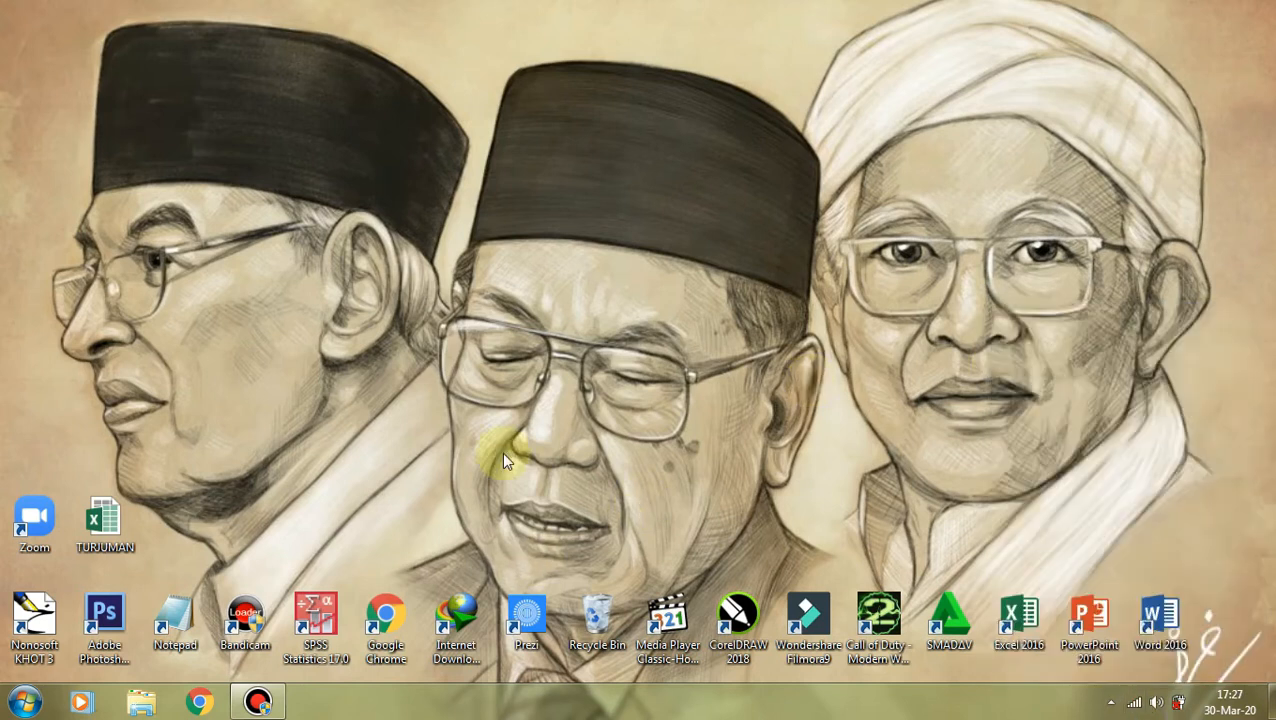
Open Google Chrome and search the web for "google drive"
{"action": "left_click", "coordinate": [201, 703]}
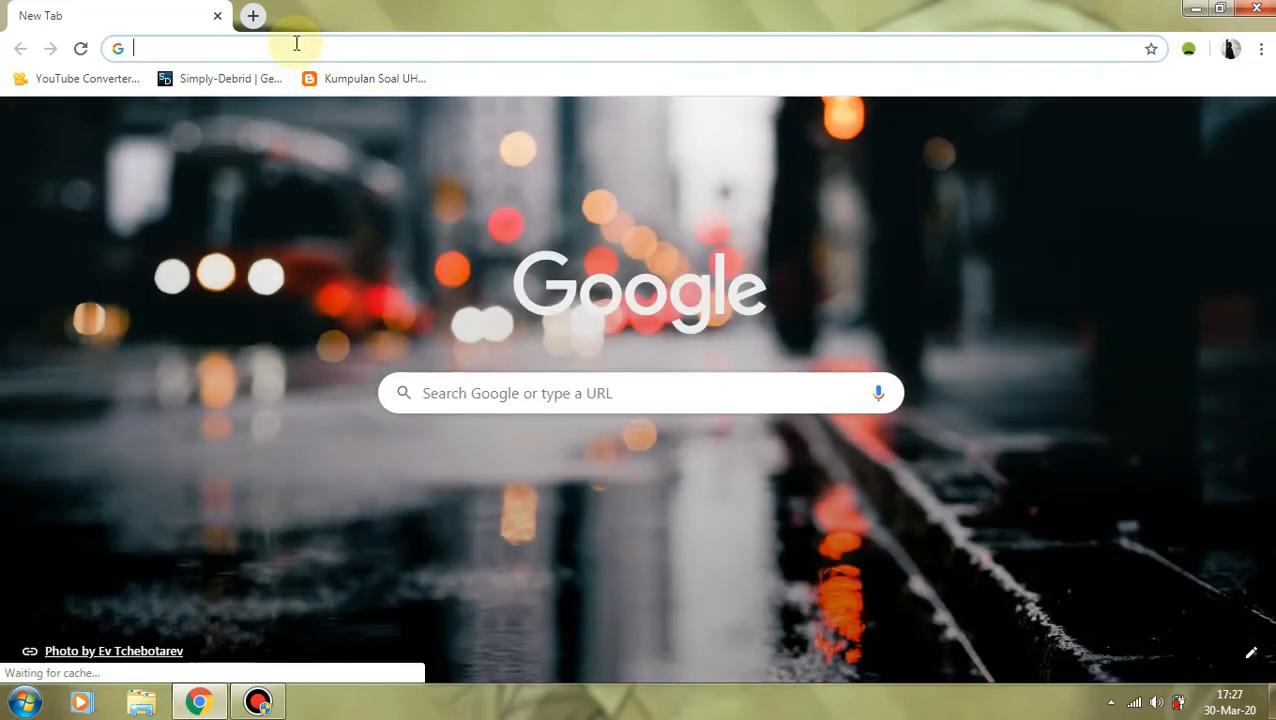
{"action": "type", "text": "drive"}
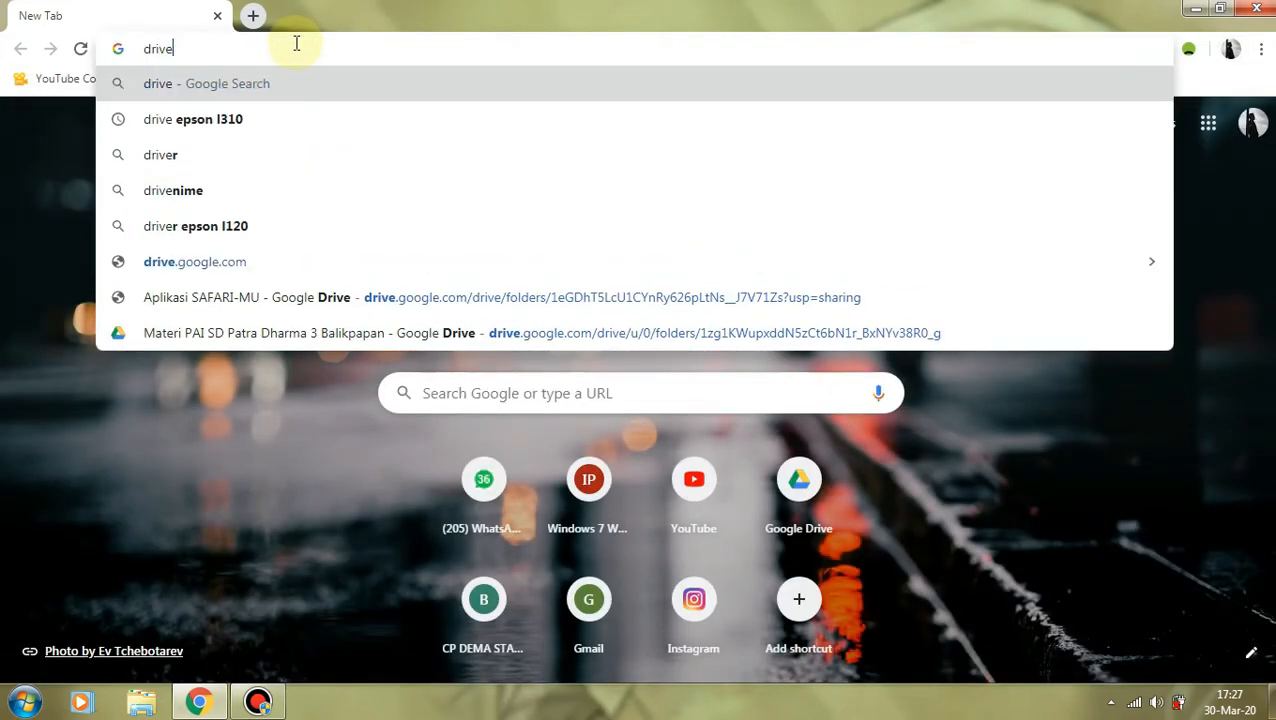
{"action": "key", "text": "Down"}
{"action": "key", "text": "Down"}
{"action": "key", "text": "Up"}
{"action": "key", "text": "Up"}
{"action": "key", "text": "BackSpace"}
{"action": "key", "text": "BackSpace"}
{"action": "key", "text": "BackSpace"}
{"action": "key", "text": "BackSpace"}
{"action": "key", "text": "BackSpace"}
{"action": "type", "text": "google drive"}
{"action": "key", "text": "Return"}
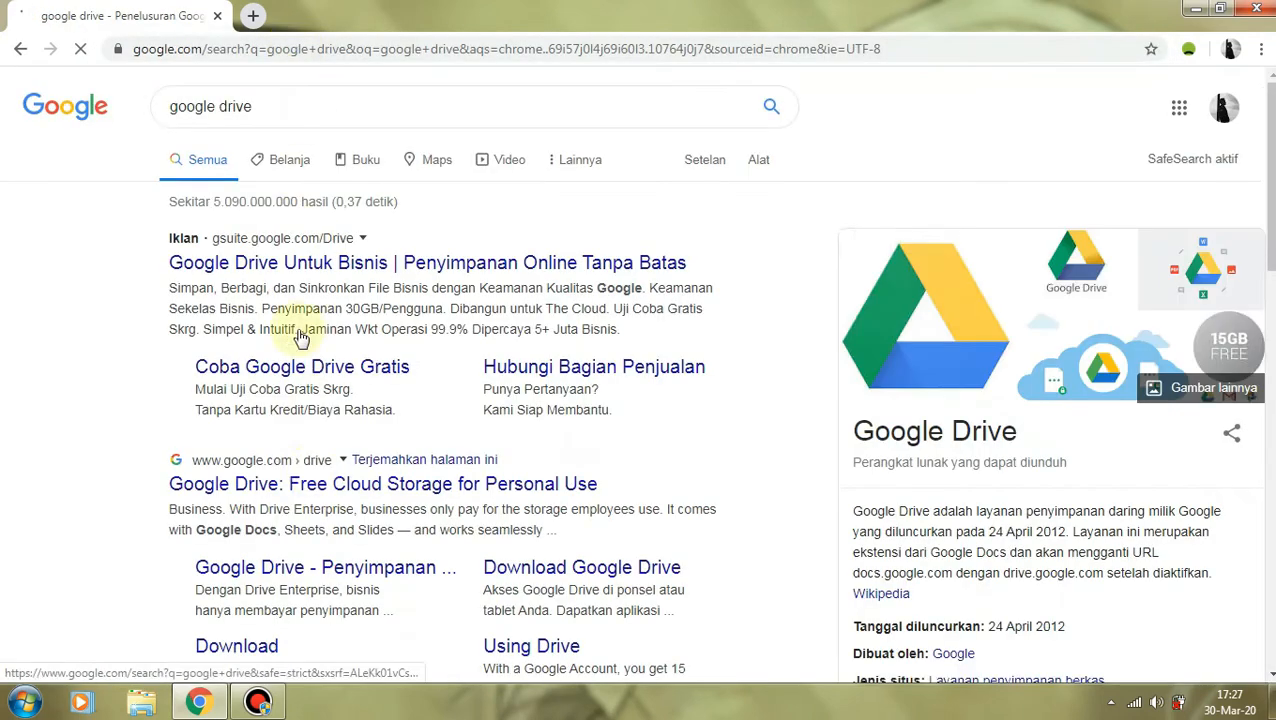
Open the Google Drive site from the search results and go to the personal My Drive page
{"action": "scroll", "coordinate": [296, 333], "scroll_direction": "down", "scroll_amount": 1}
{"action": "left_click", "coordinate": [322, 390]}
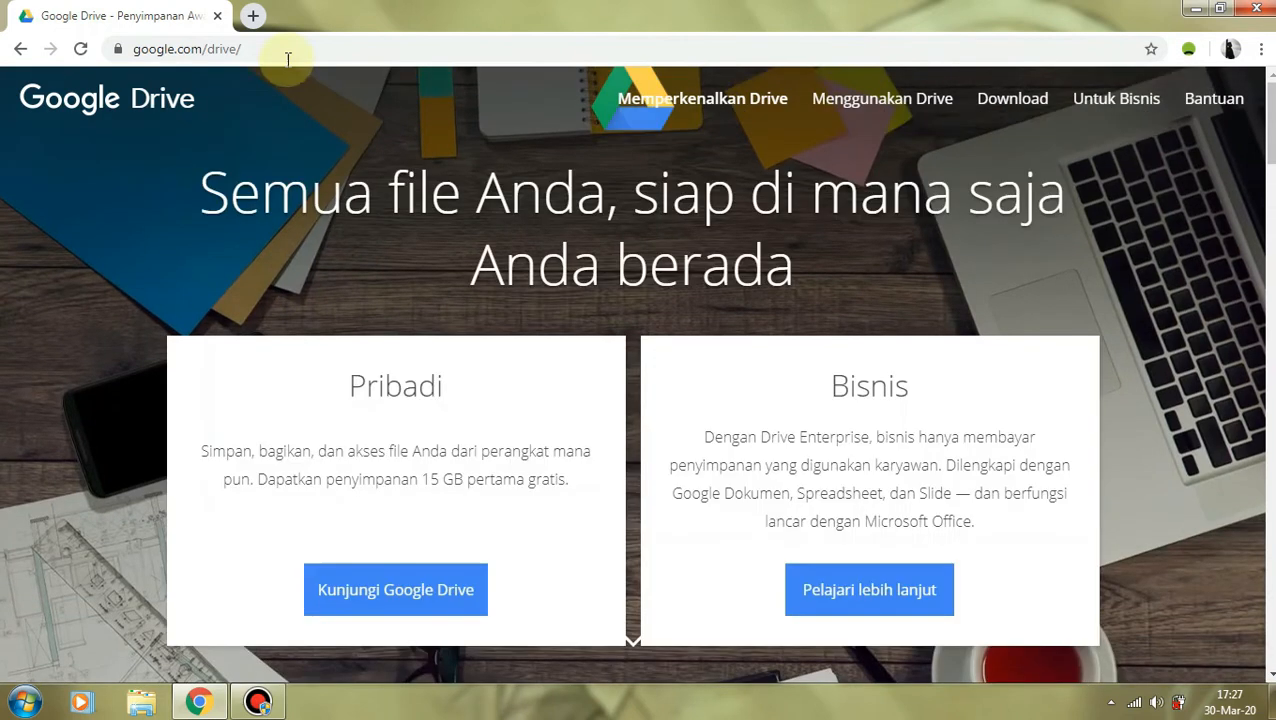
{"action": "left_click", "coordinate": [1231, 48]}
{"action": "left_click", "coordinate": [648, 392]}
{"action": "scroll", "coordinate": [645, 390], "scroll_direction": "down", "scroll_amount": 4}
{"action": "scroll", "coordinate": [648, 390], "scroll_direction": "up", "scroll_amount": 5}
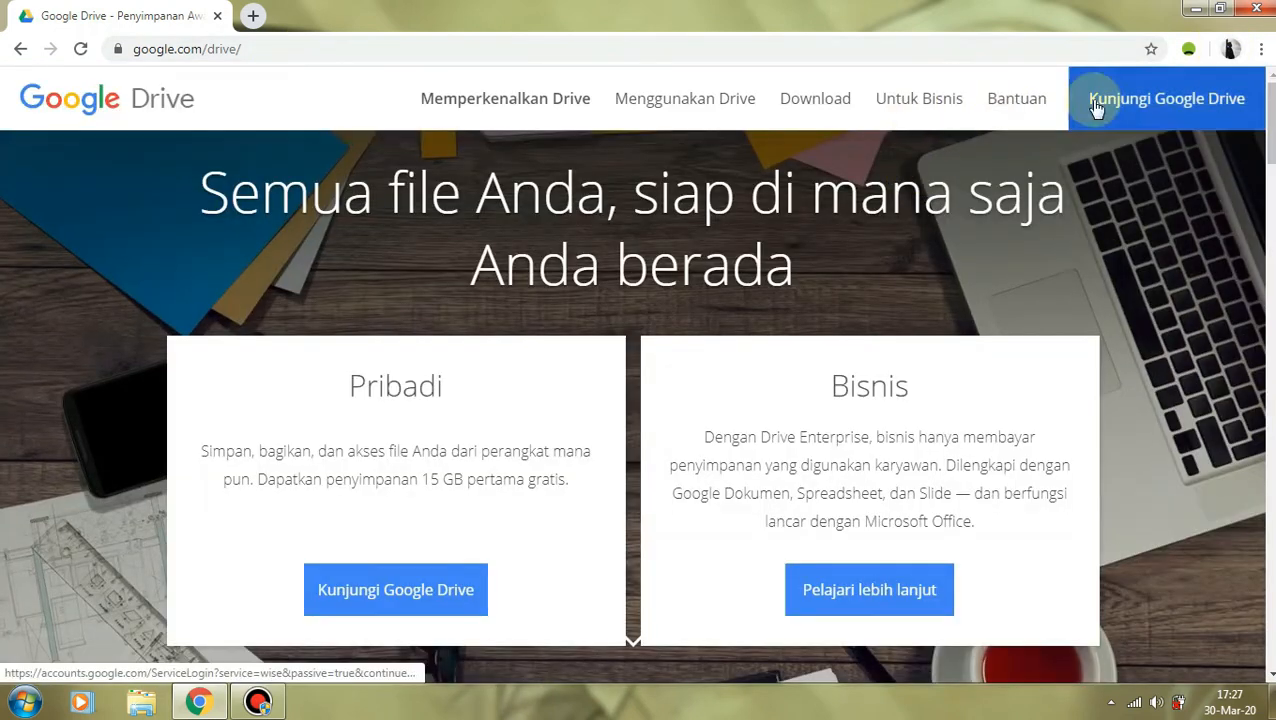
{"action": "left_click", "coordinate": [428, 596]}
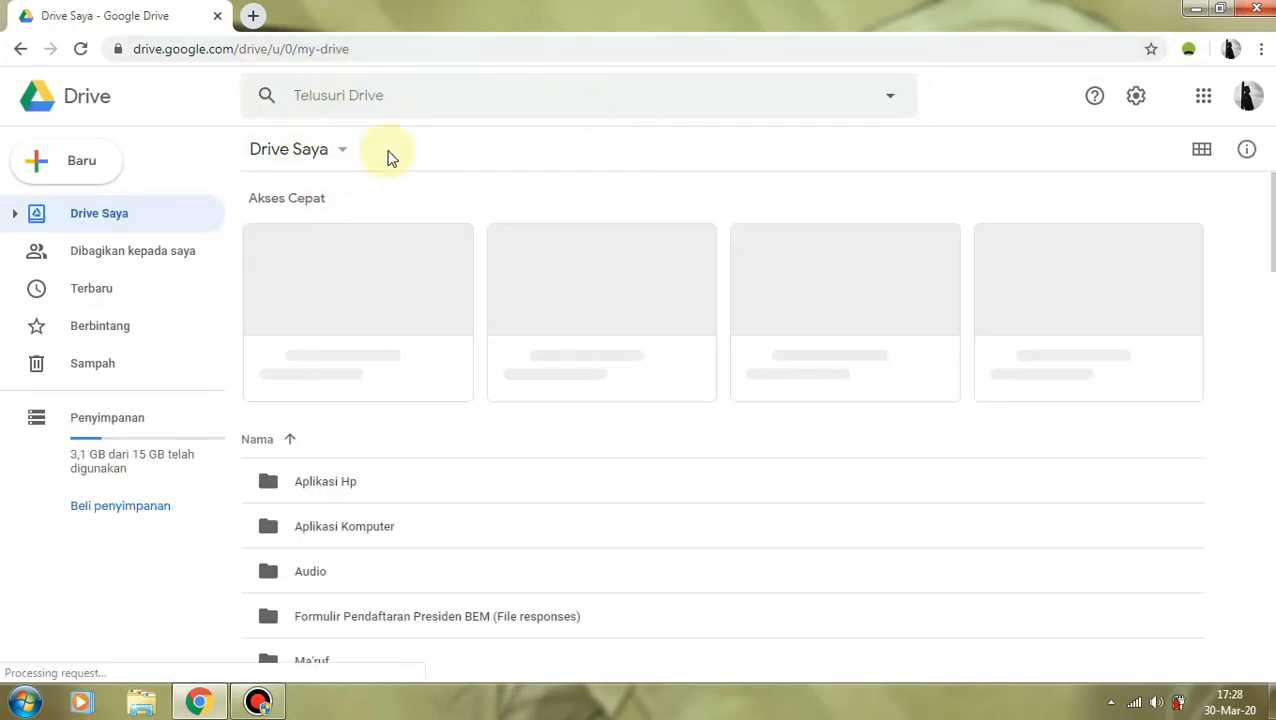
Create a new blank Google Form (Google Formulir) from Drive
{"action": "left_click", "coordinate": [96, 168]}
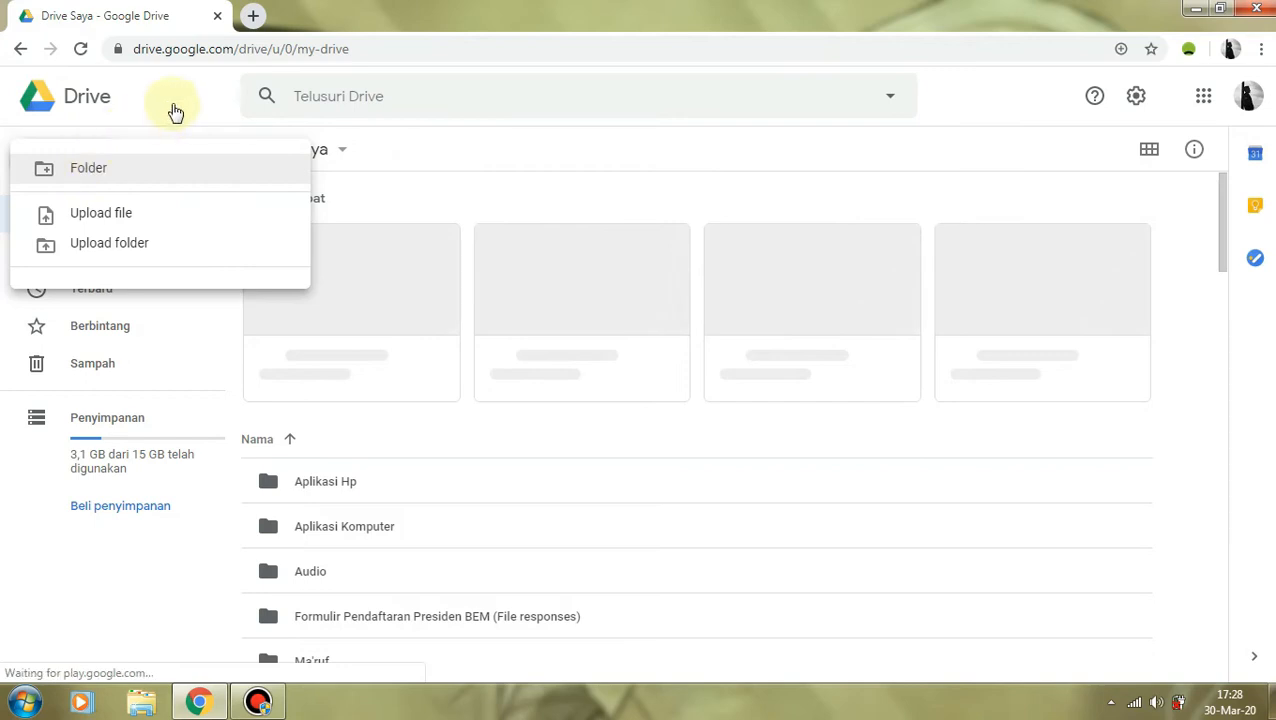
{"action": "left_click", "coordinate": [93, 175]}
{"action": "left_click", "coordinate": [89, 174]}
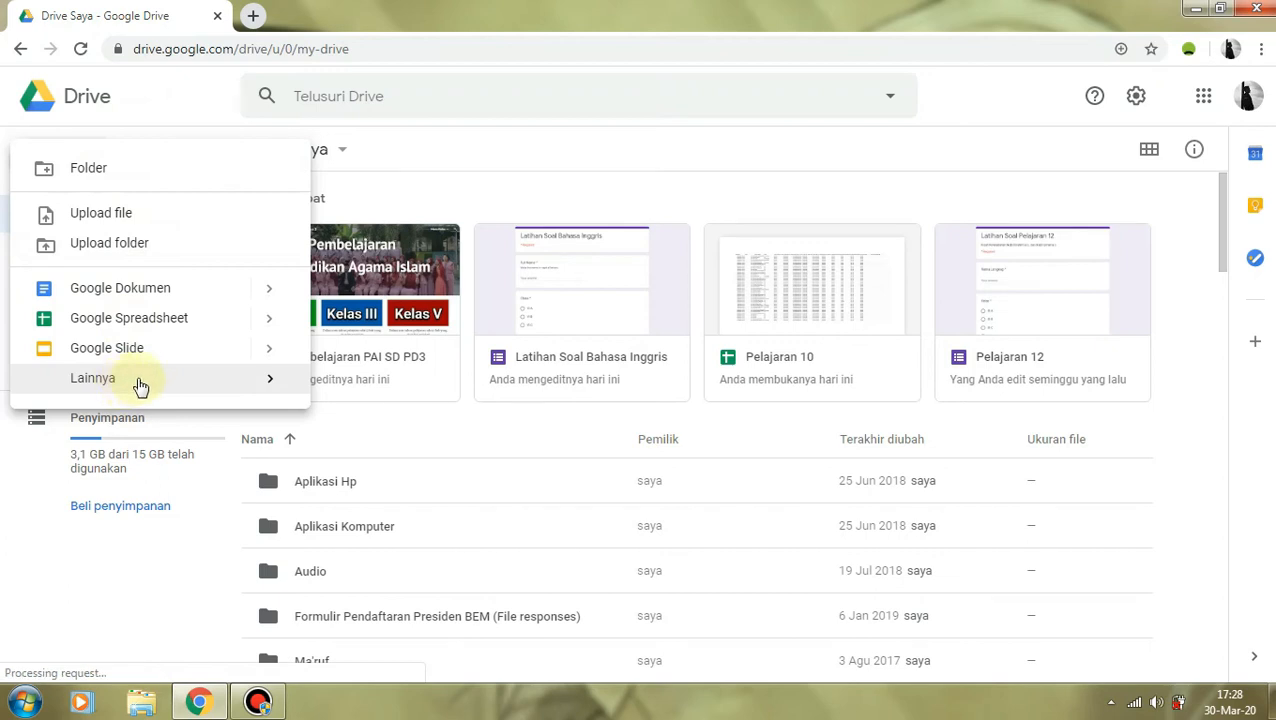
{"action": "mouse_move", "coordinate": [270, 385]}
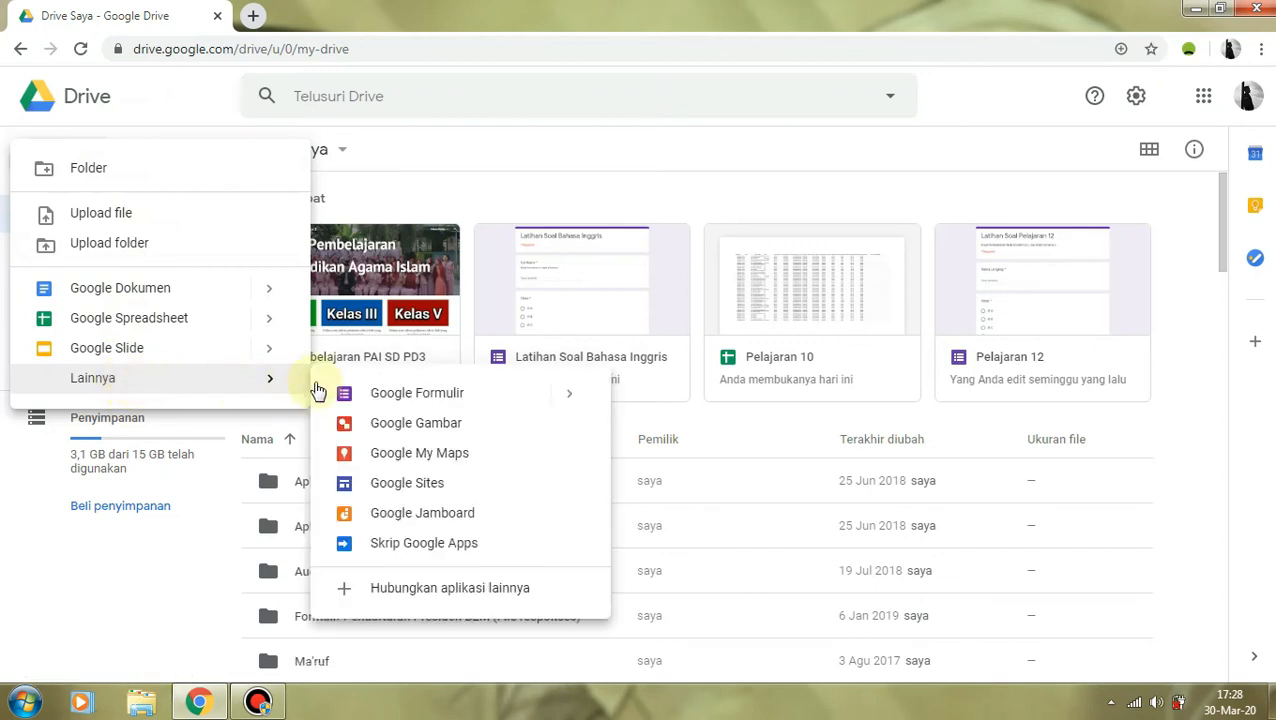
{"action": "left_click", "coordinate": [384, 396]}
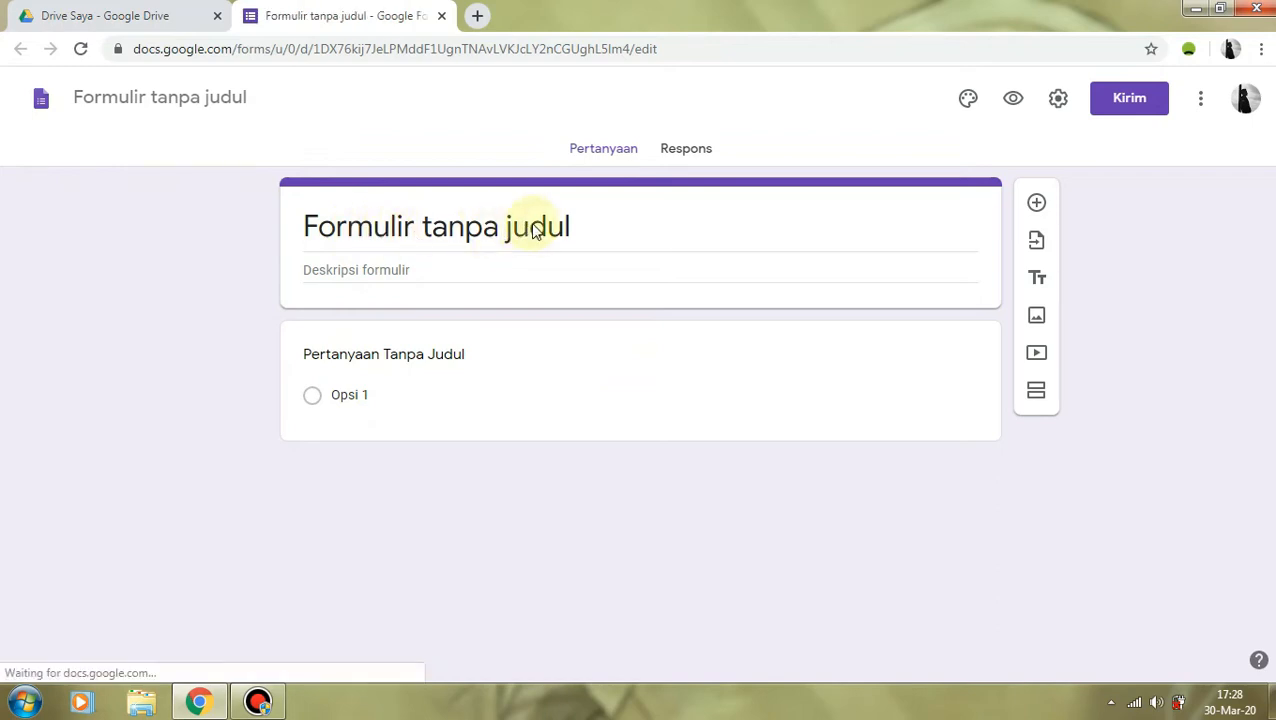
Replace the form's placeholder title with "Latihan Soal Pelajaran 10"
{"action": "left_click", "coordinate": [578, 223]}
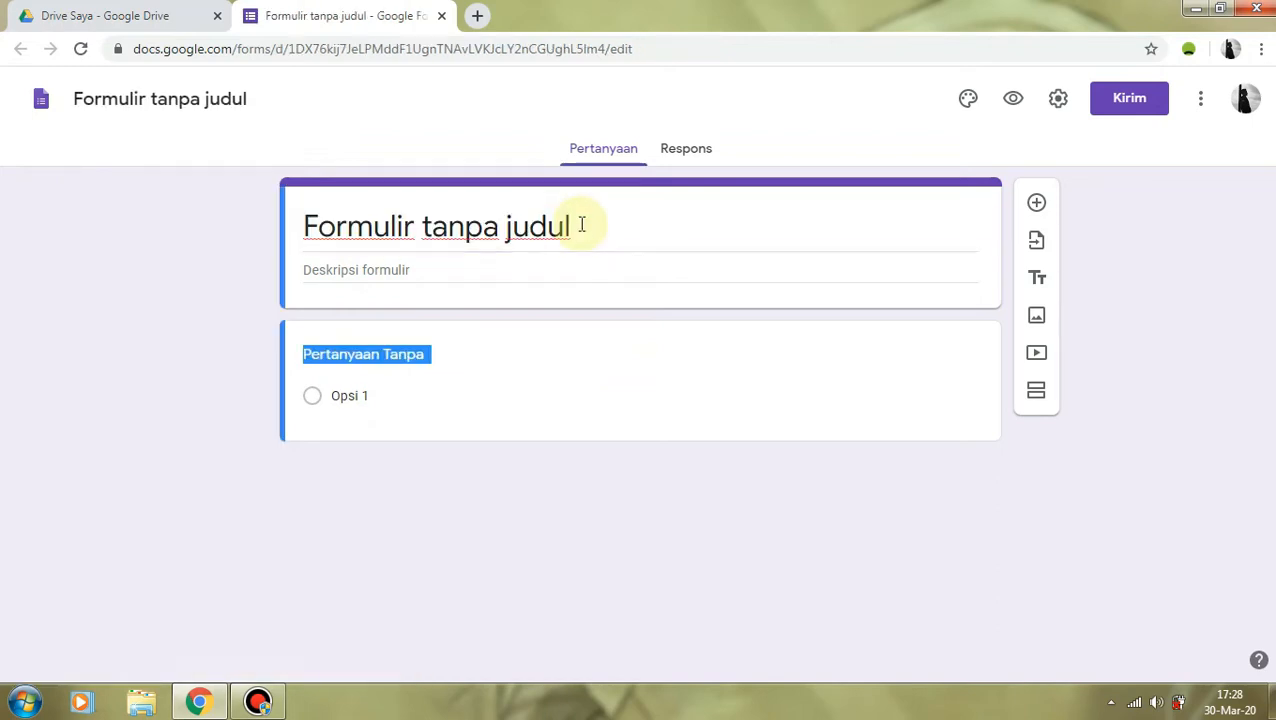
{"action": "left_click", "coordinate": [581, 225]}
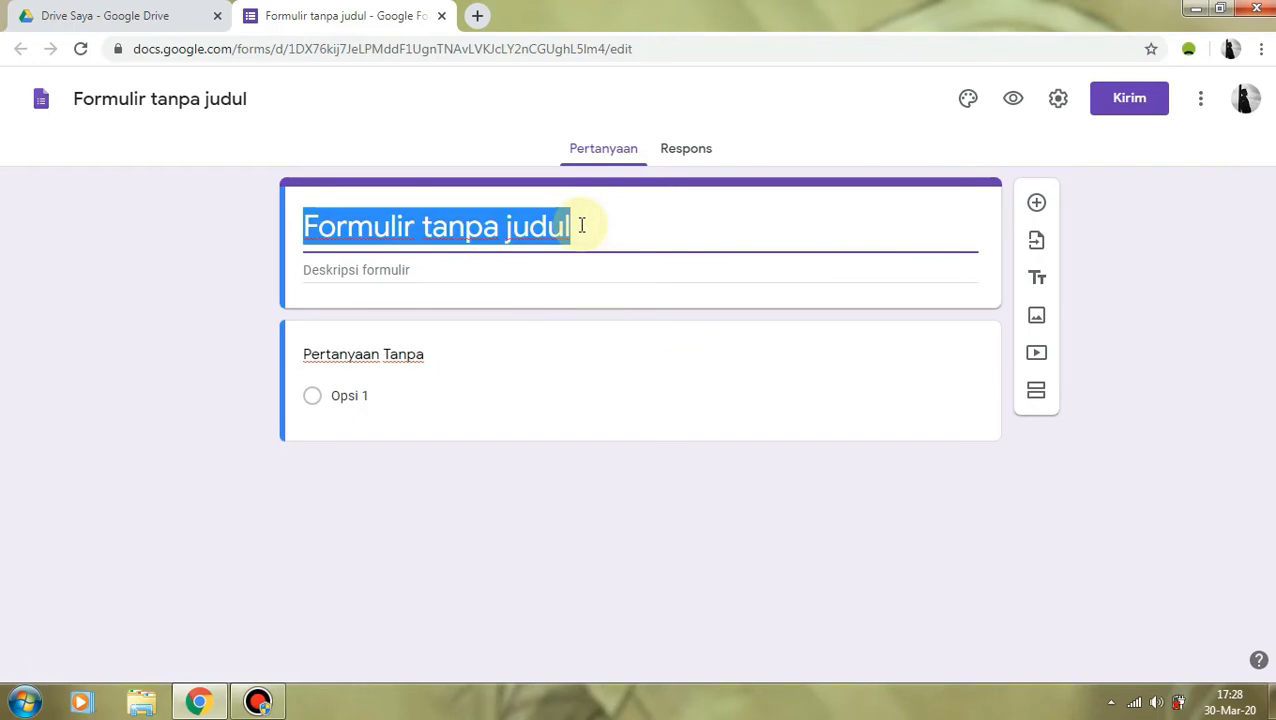
{"action": "type", "text": "Latihan So"}
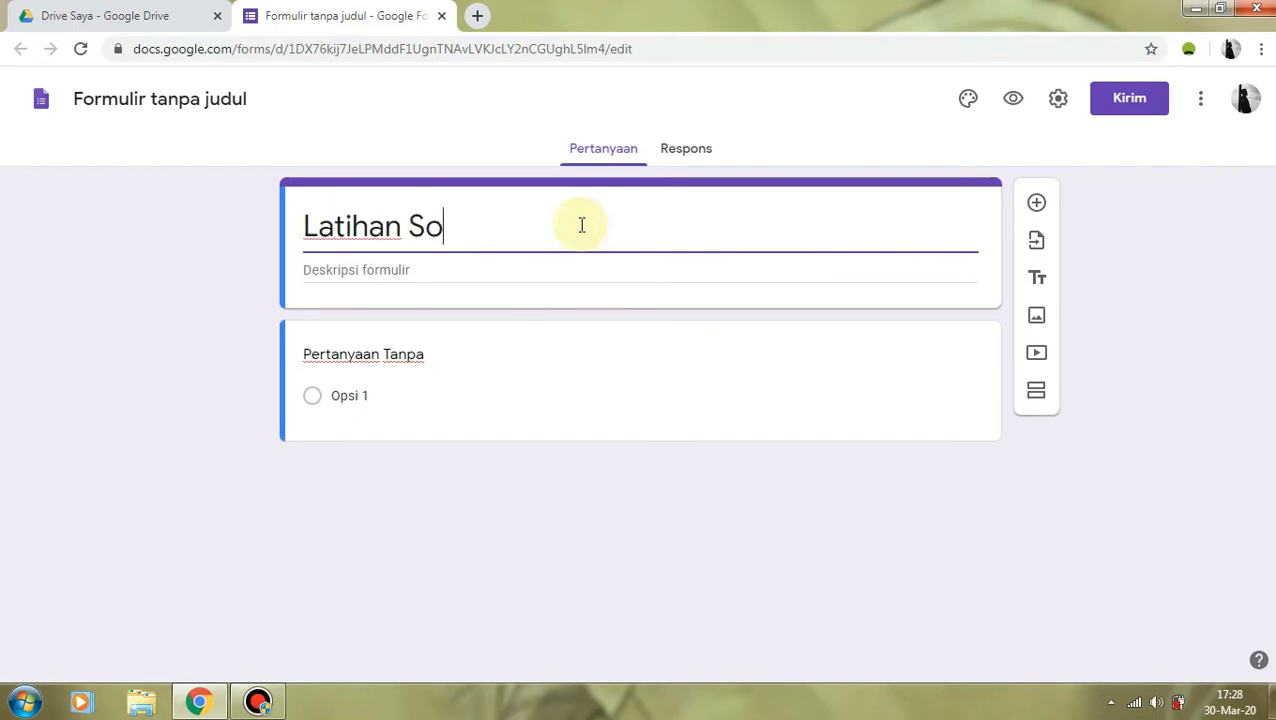
{"action": "type", "text": "al Pelajar"}
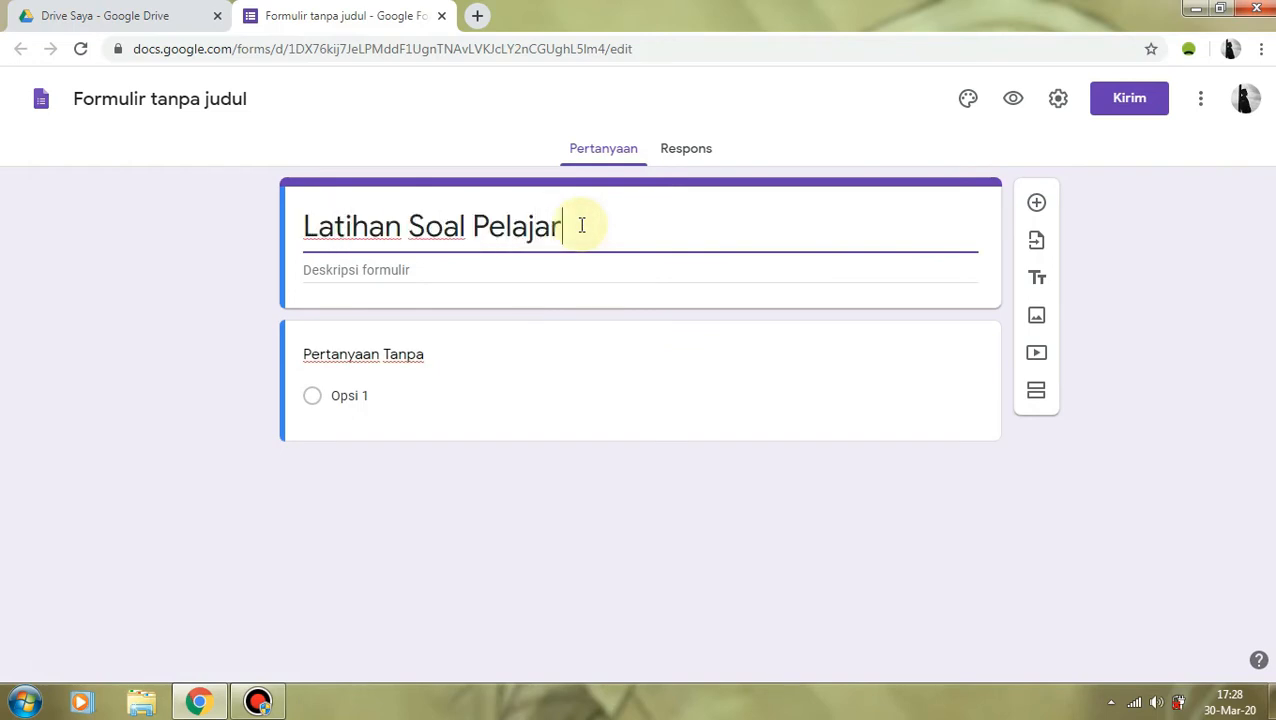
{"action": "type", "text": "an 10"}
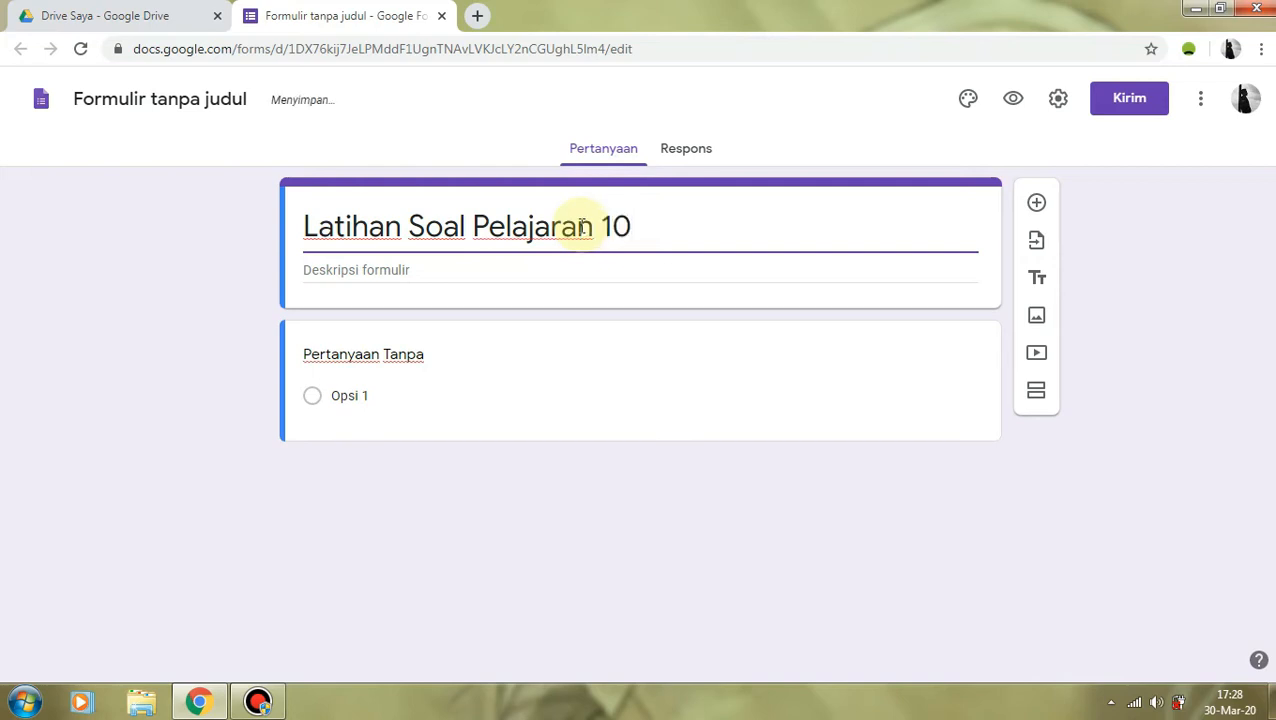
Enter "Kasih Sayang" as the form description and name the form file "Latihan Soal Pelajaran 10"
{"action": "left_click", "coordinate": [425, 277]}
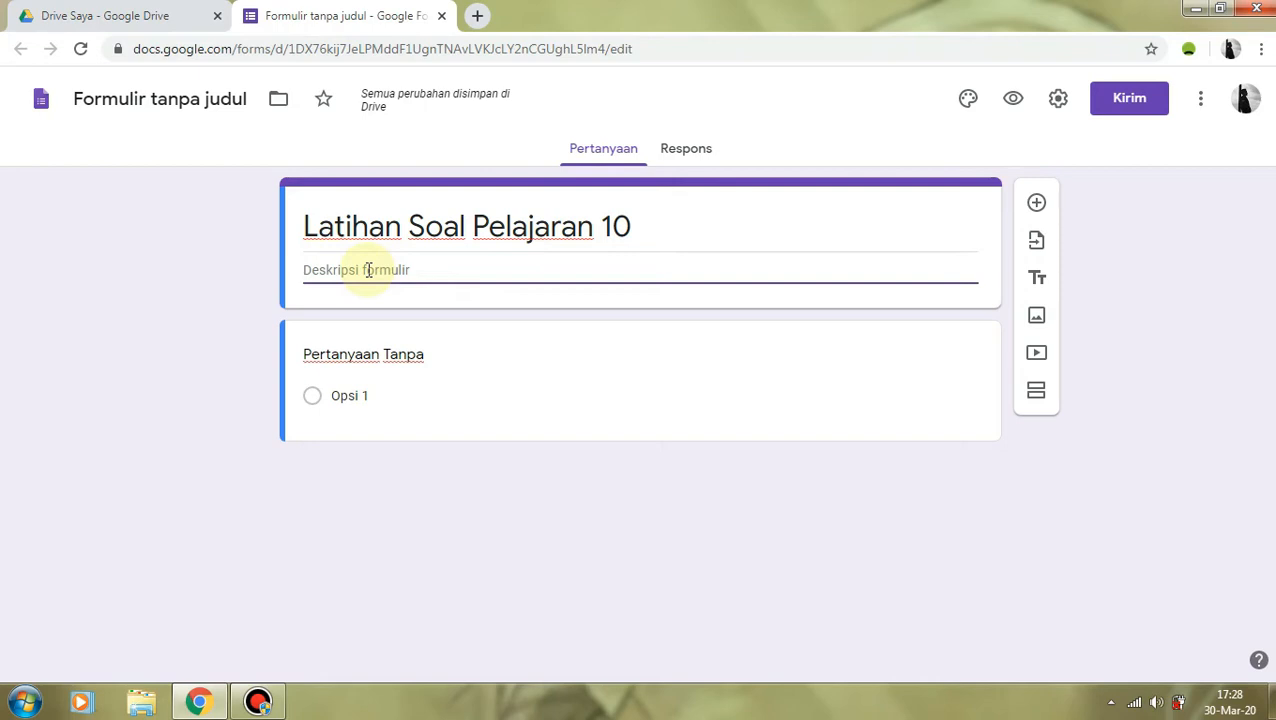
{"action": "type", "text": "Kasih Sayang"}
{"action": "left_click", "coordinate": [261, 279]}
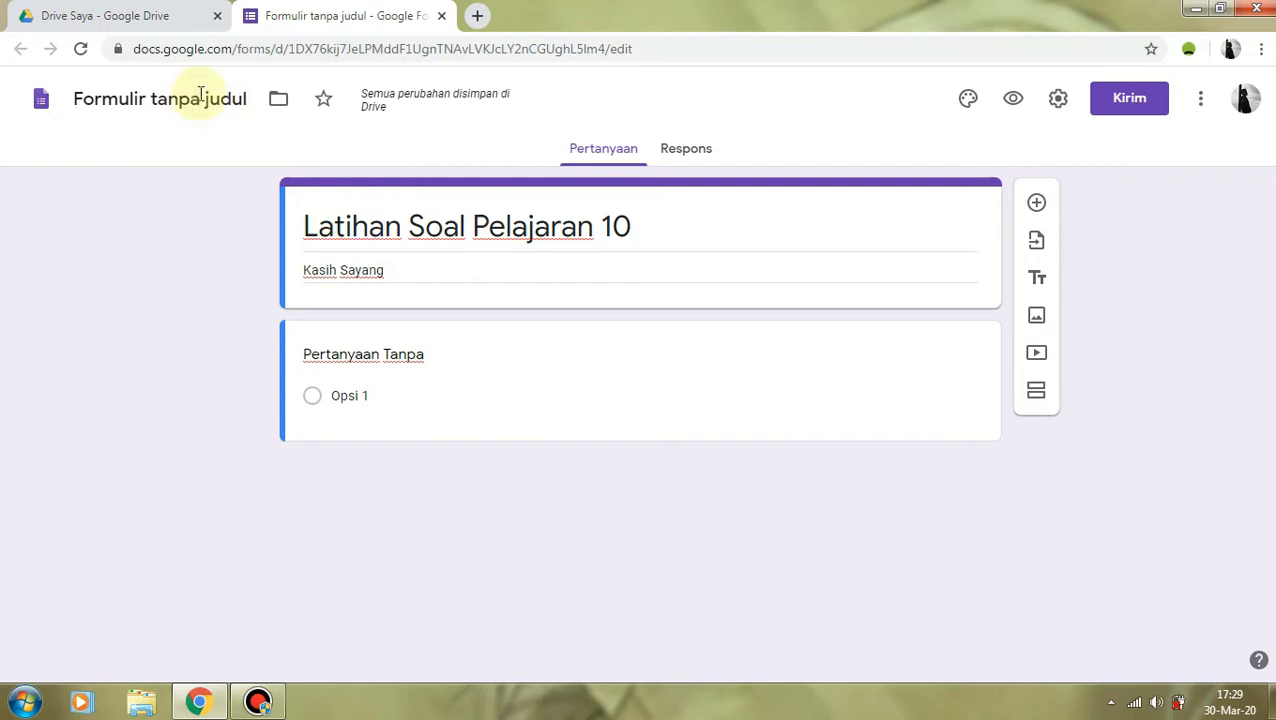
{"action": "left_click", "coordinate": [195, 98]}
{"action": "left_click", "coordinate": [183, 99]}
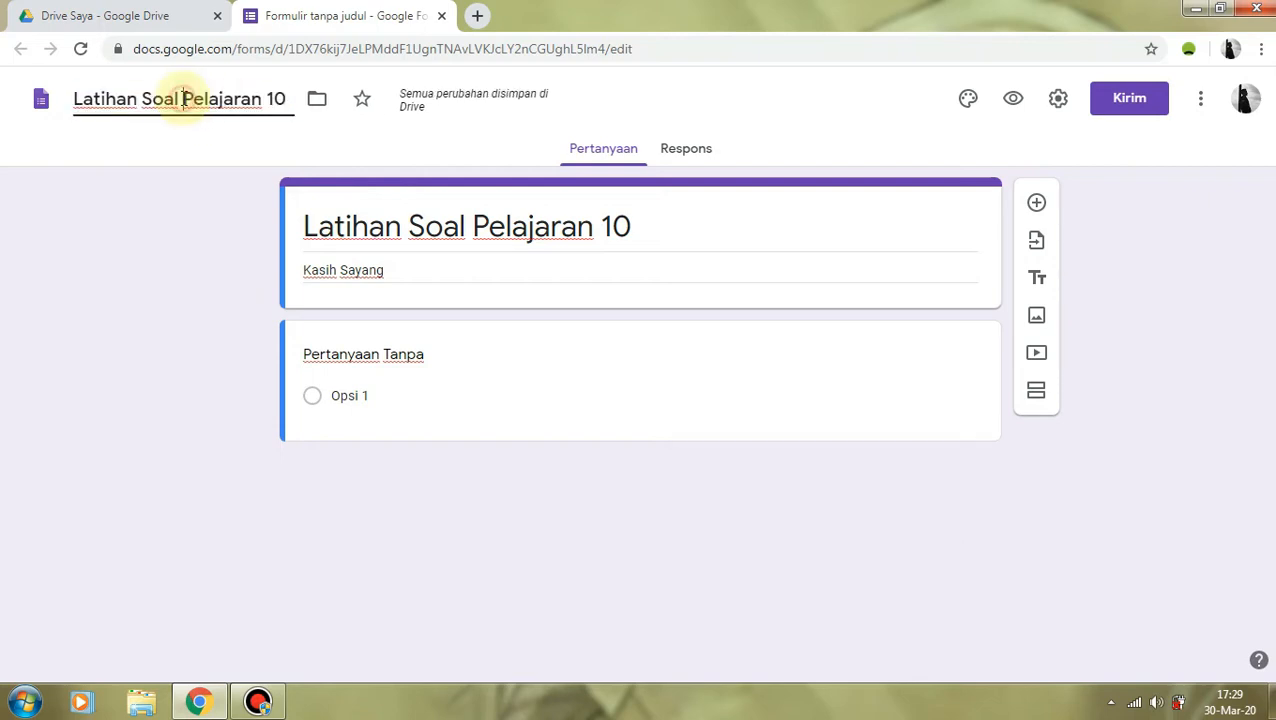
{"action": "left_click", "coordinate": [202, 158]}
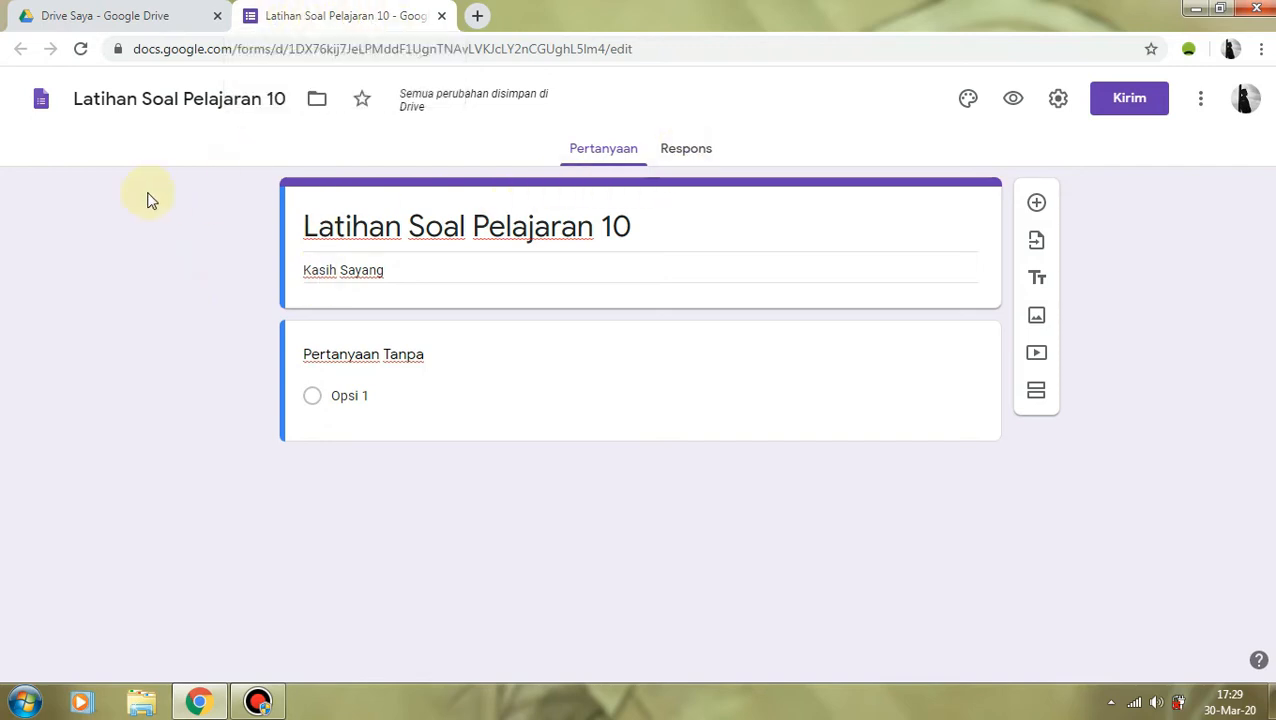
Set the form's theme colour to medium blue with the darkest of its blue background shades
{"action": "left_click", "coordinate": [969, 100]}
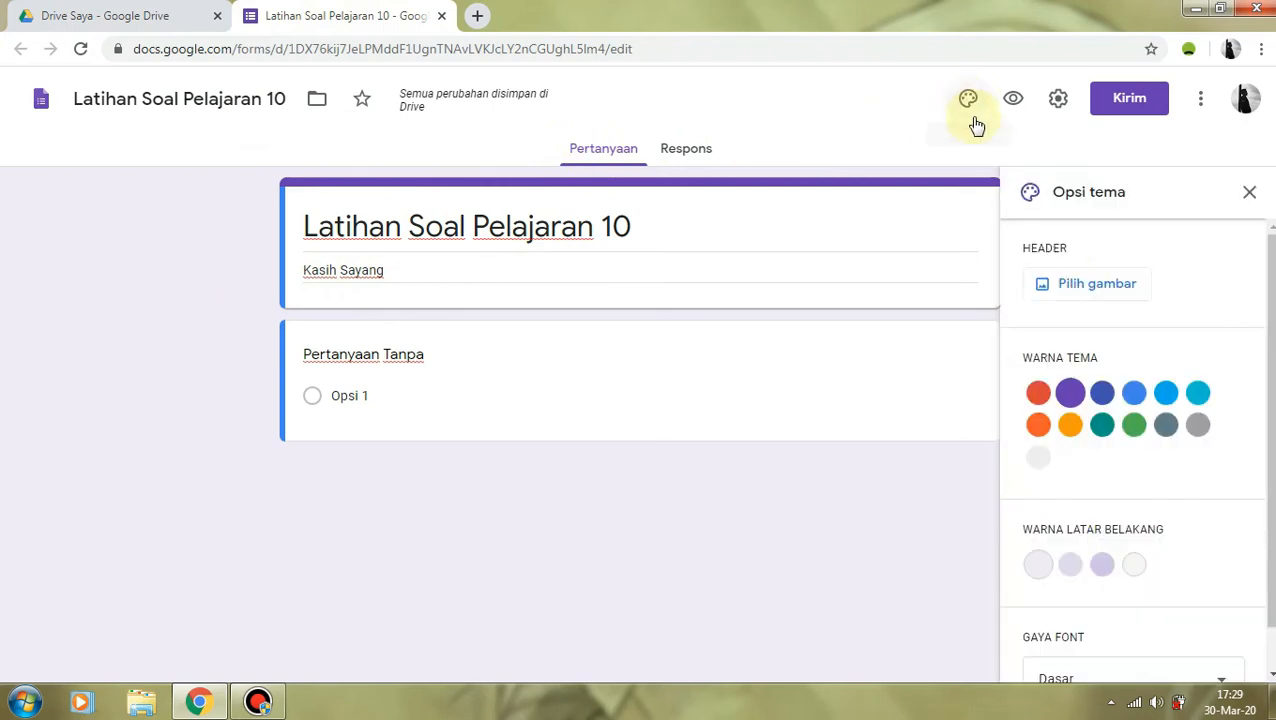
{"action": "left_click", "coordinate": [1036, 393]}
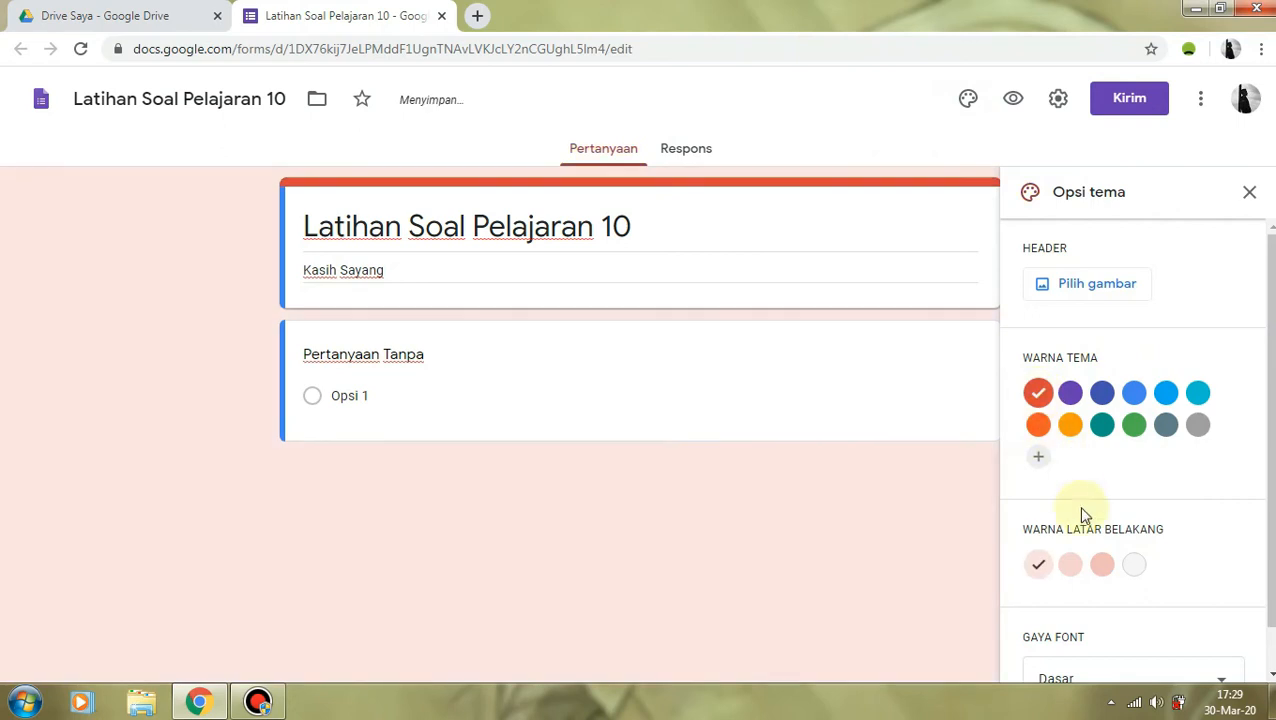
{"action": "left_click", "coordinate": [1101, 566]}
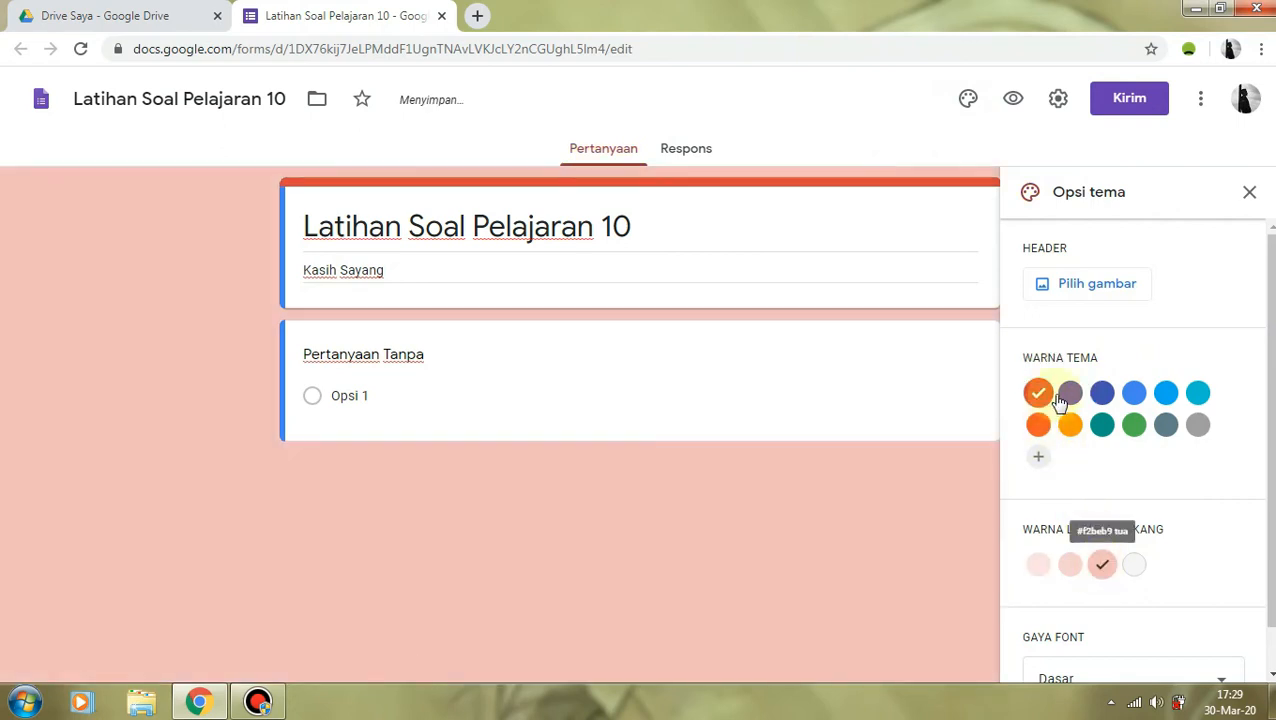
{"action": "left_click", "coordinate": [1166, 393]}
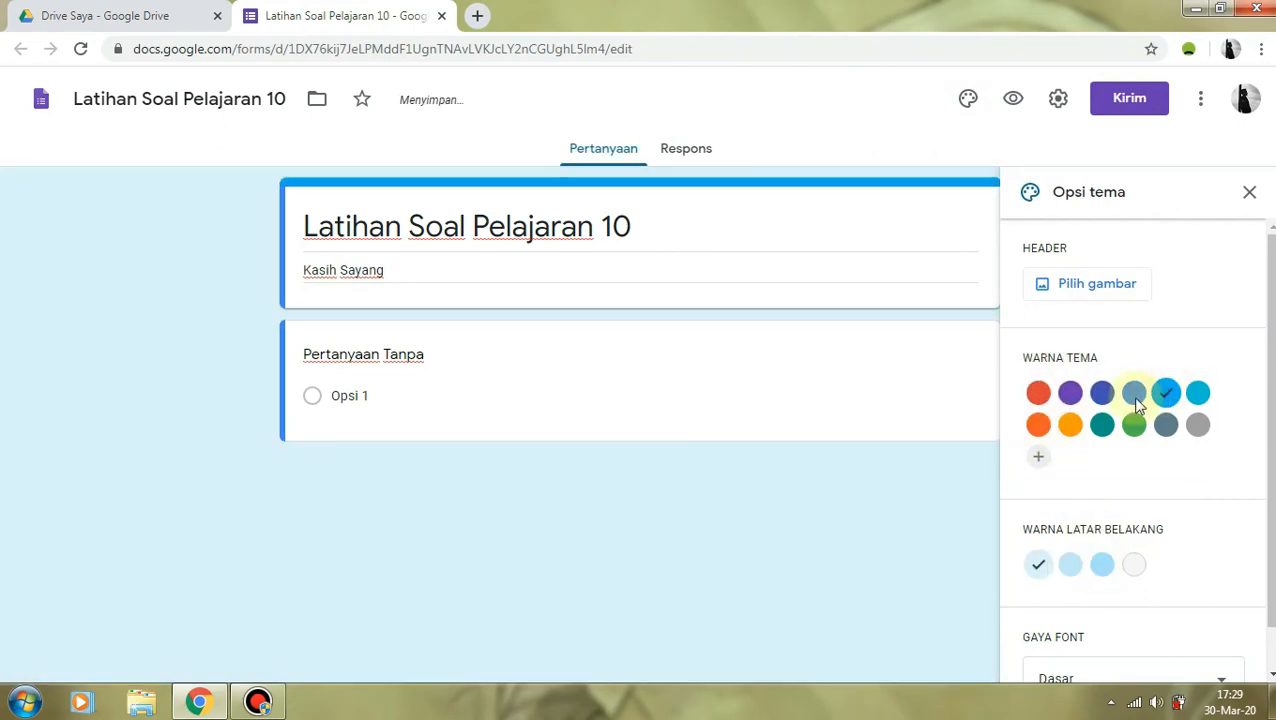
{"action": "left_click", "coordinate": [1134, 395]}
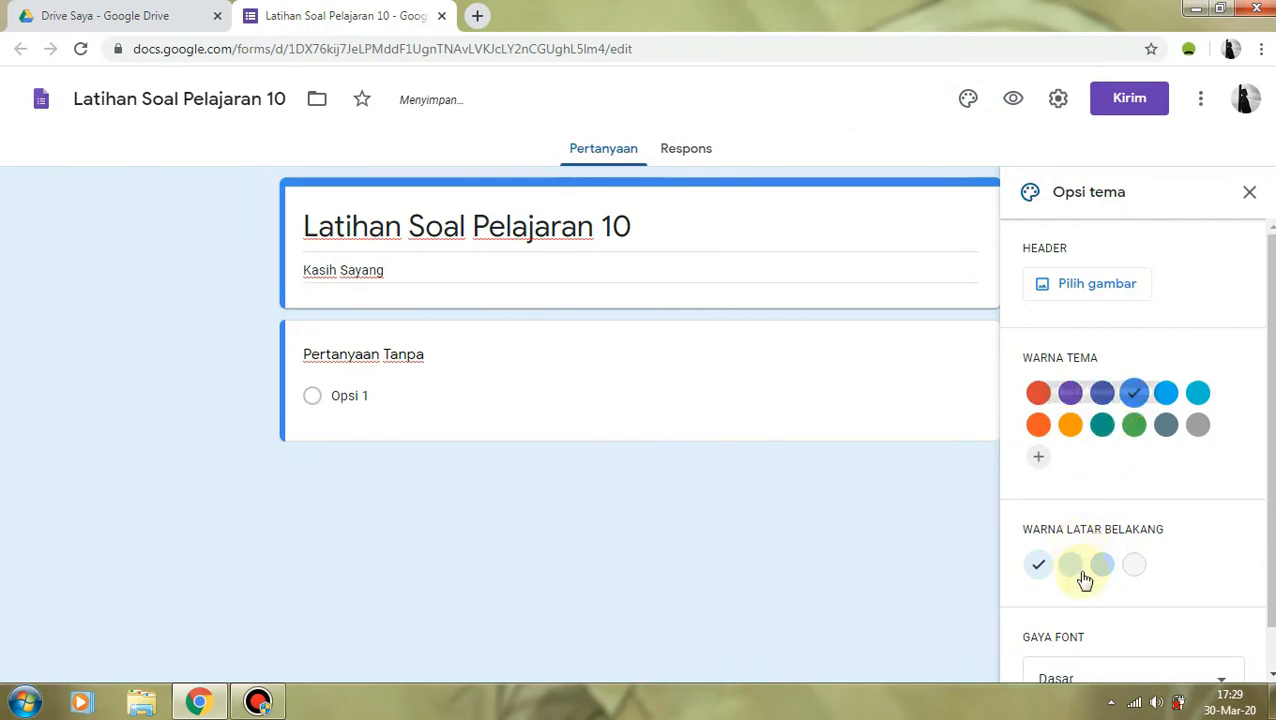
{"action": "left_click", "coordinate": [1102, 566]}
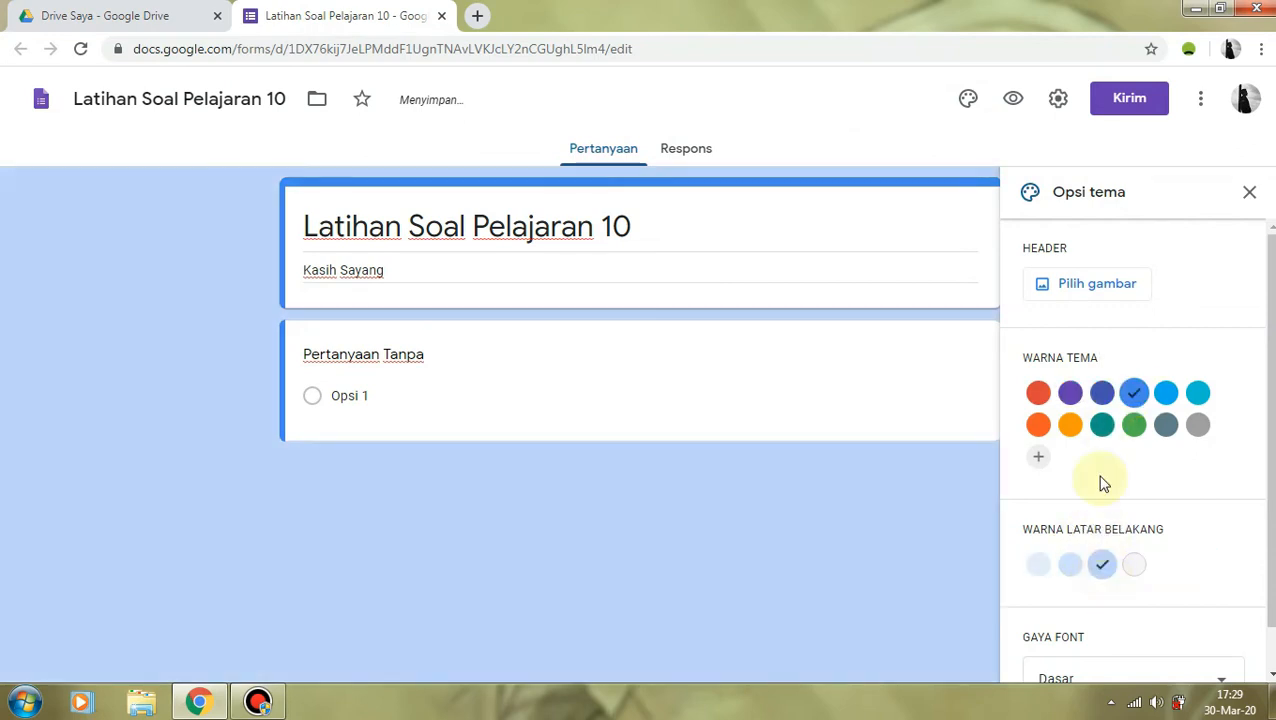
{"action": "left_click", "coordinate": [1248, 193]}
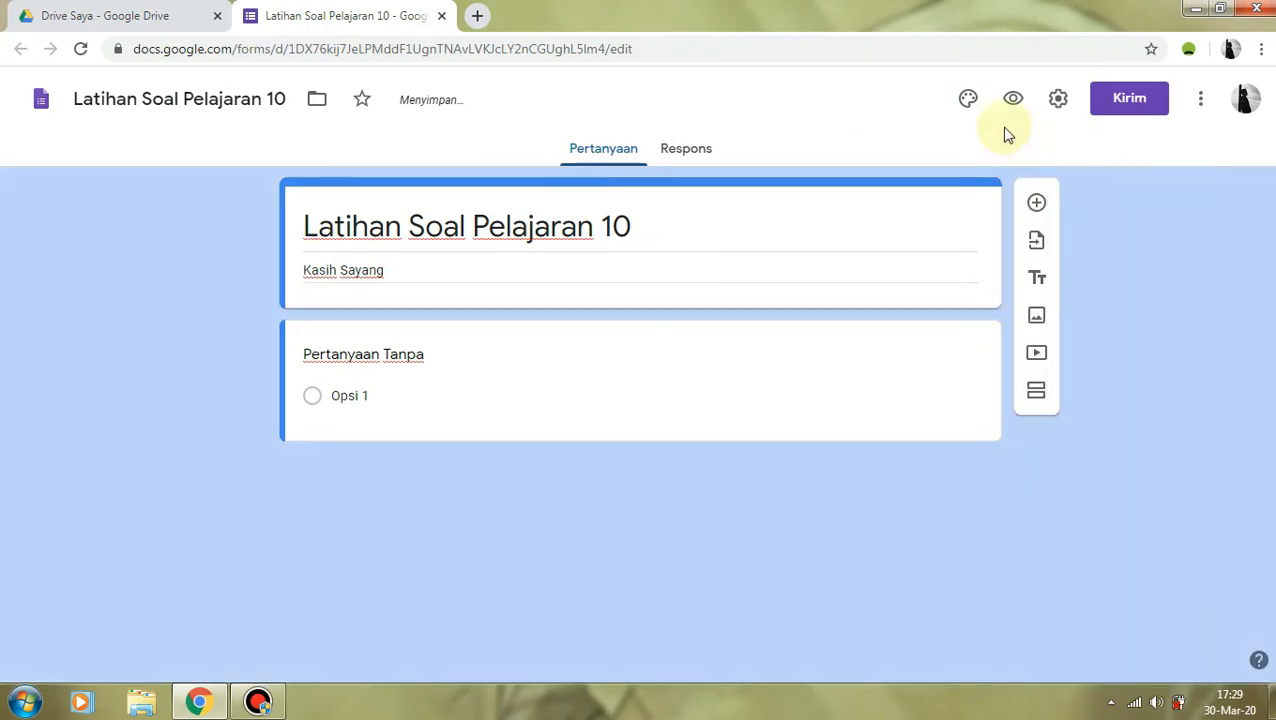
Turn on "Jadikan ini sebagai kuis" in the form settings and dismiss the Windows colour scheme message
{"action": "left_click", "coordinate": [1058, 100]}
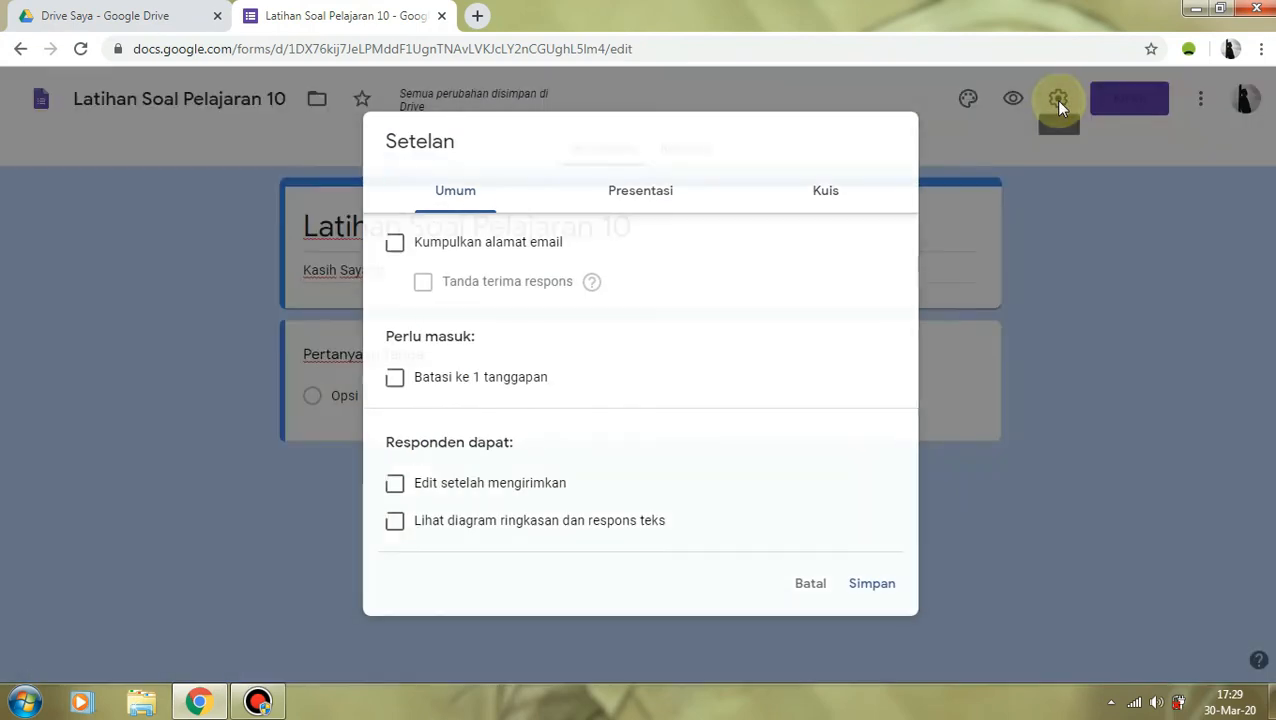
{"action": "left_click", "coordinate": [820, 192]}
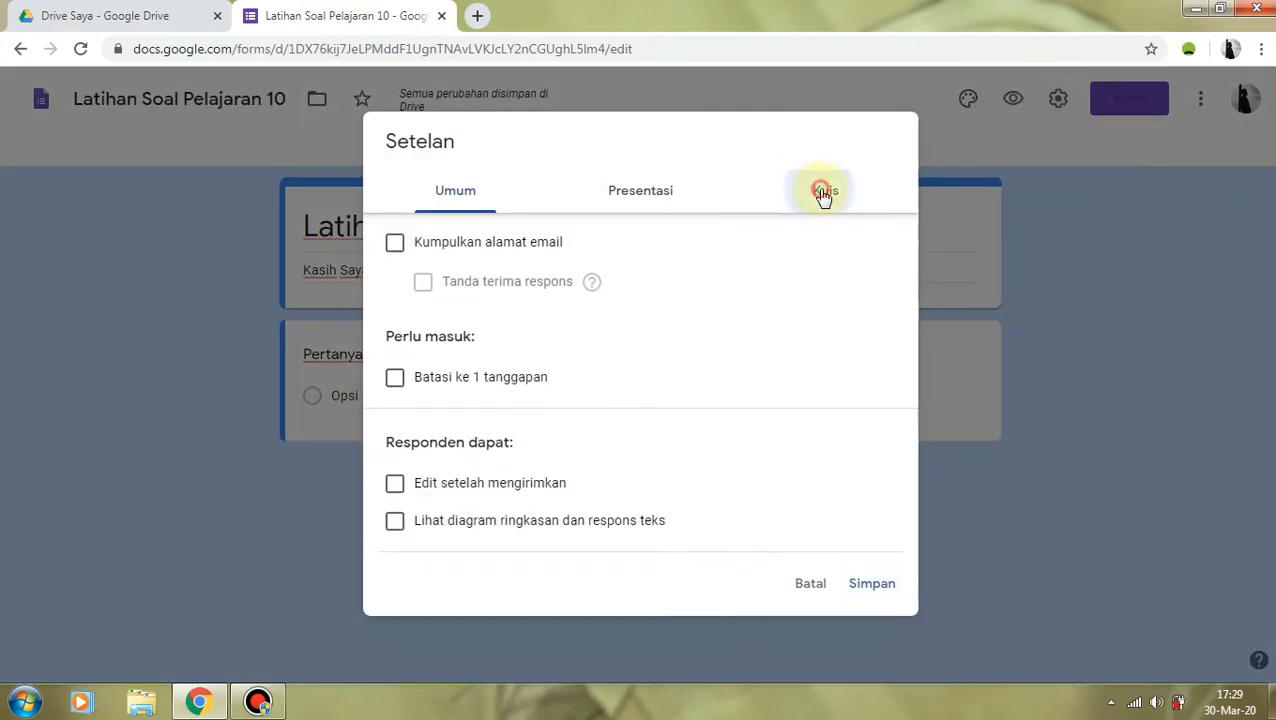
{"action": "left_click", "coordinate": [410, 241]}
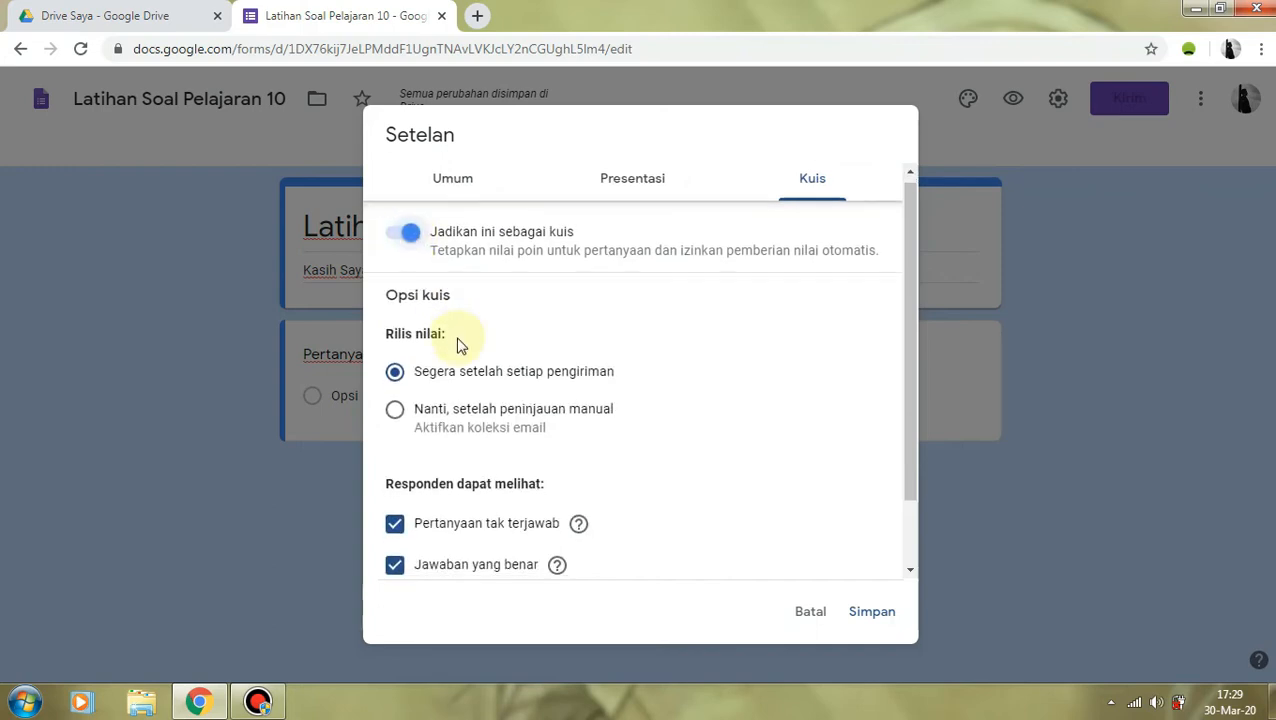
{"action": "scroll", "coordinate": [457, 343], "scroll_direction": "down", "scroll_amount": 2}
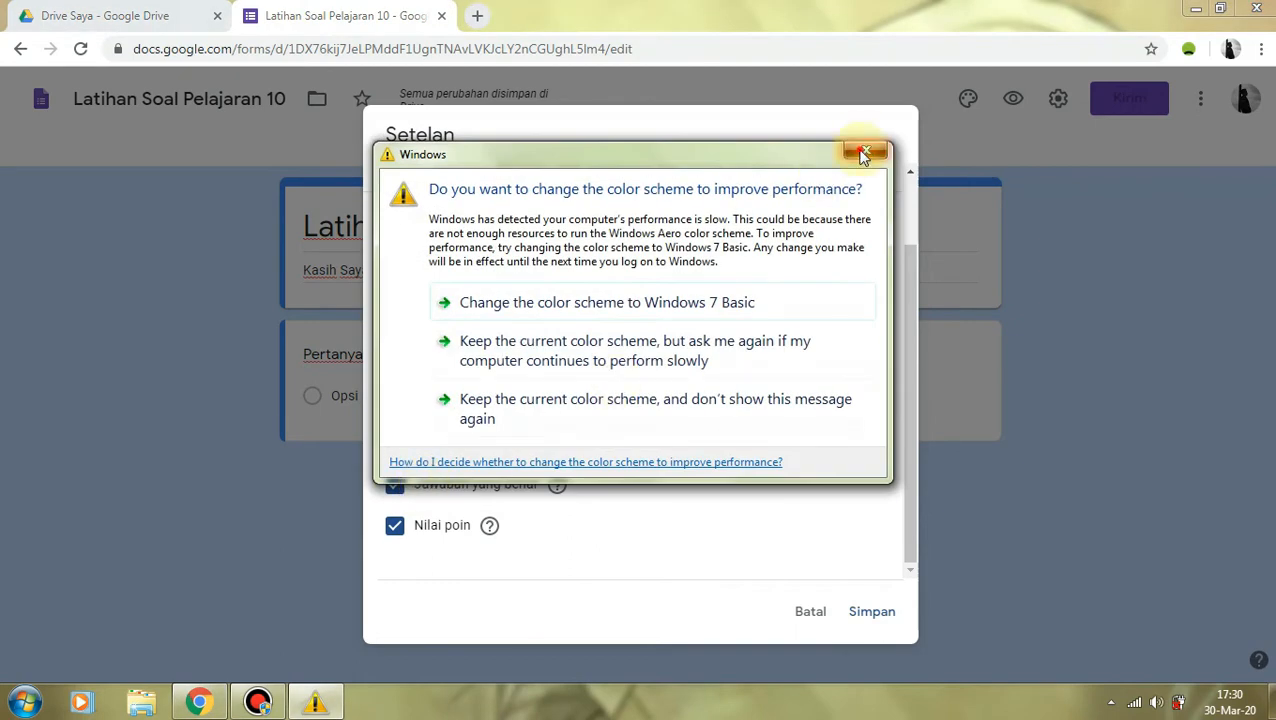
{"action": "left_click", "coordinate": [864, 155]}
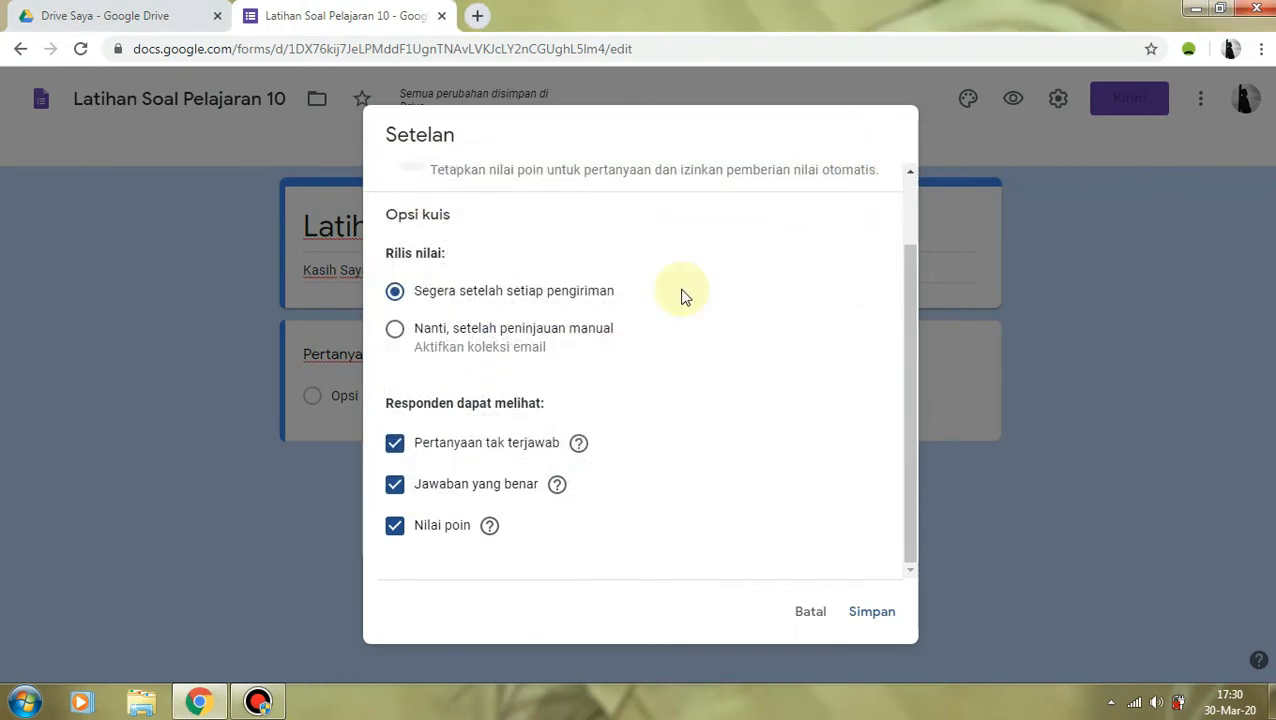
{"action": "left_click", "coordinate": [435, 492]}
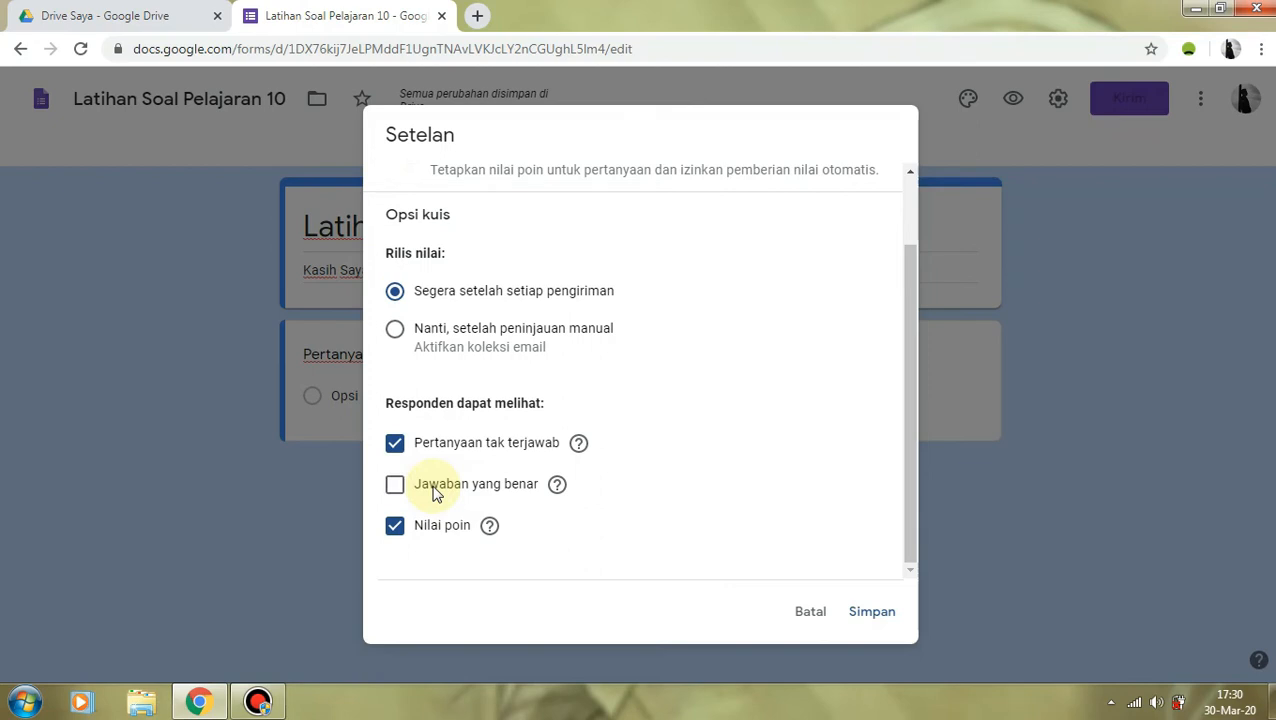
{"action": "left_click", "coordinate": [435, 492]}
{"action": "left_click", "coordinate": [437, 530]}
{"action": "left_click", "coordinate": [437, 530]}
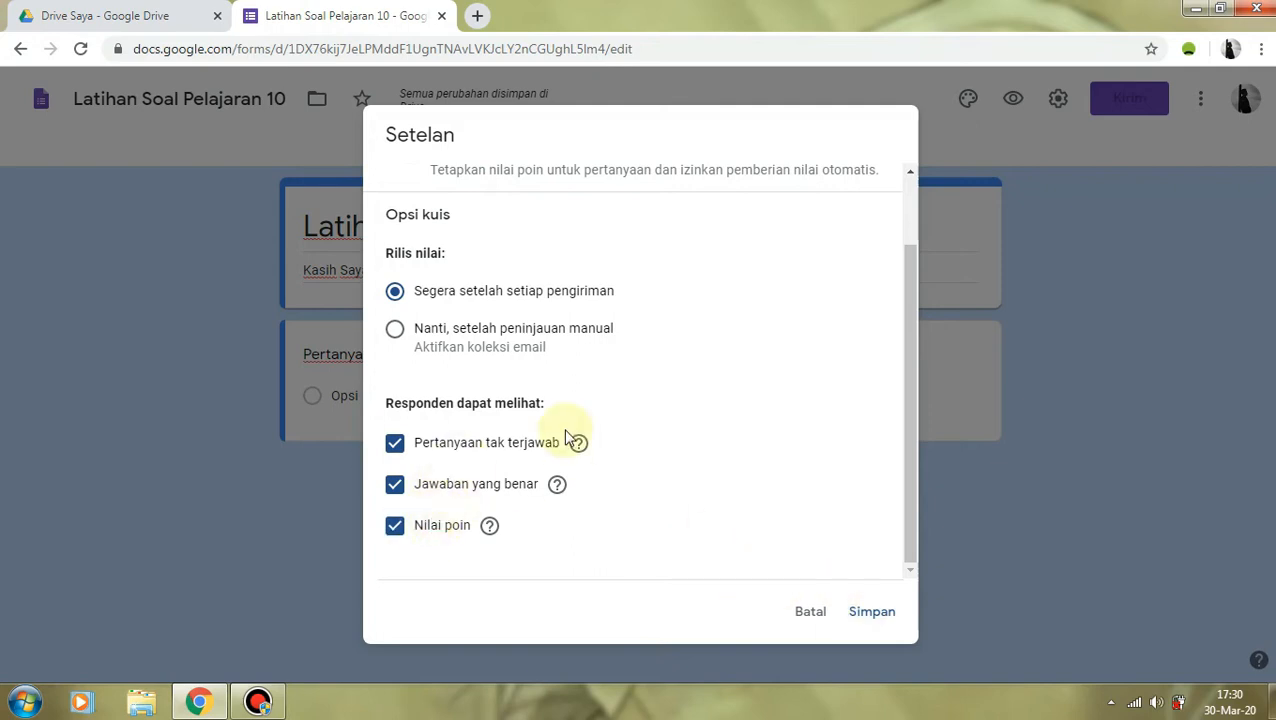
Save the quiz options and turn off "Tampilkan link untuk menyerahkan tanggapan lain" in the form's presentation settings
{"action": "left_click", "coordinate": [873, 614]}
{"action": "left_click", "coordinate": [1058, 100]}
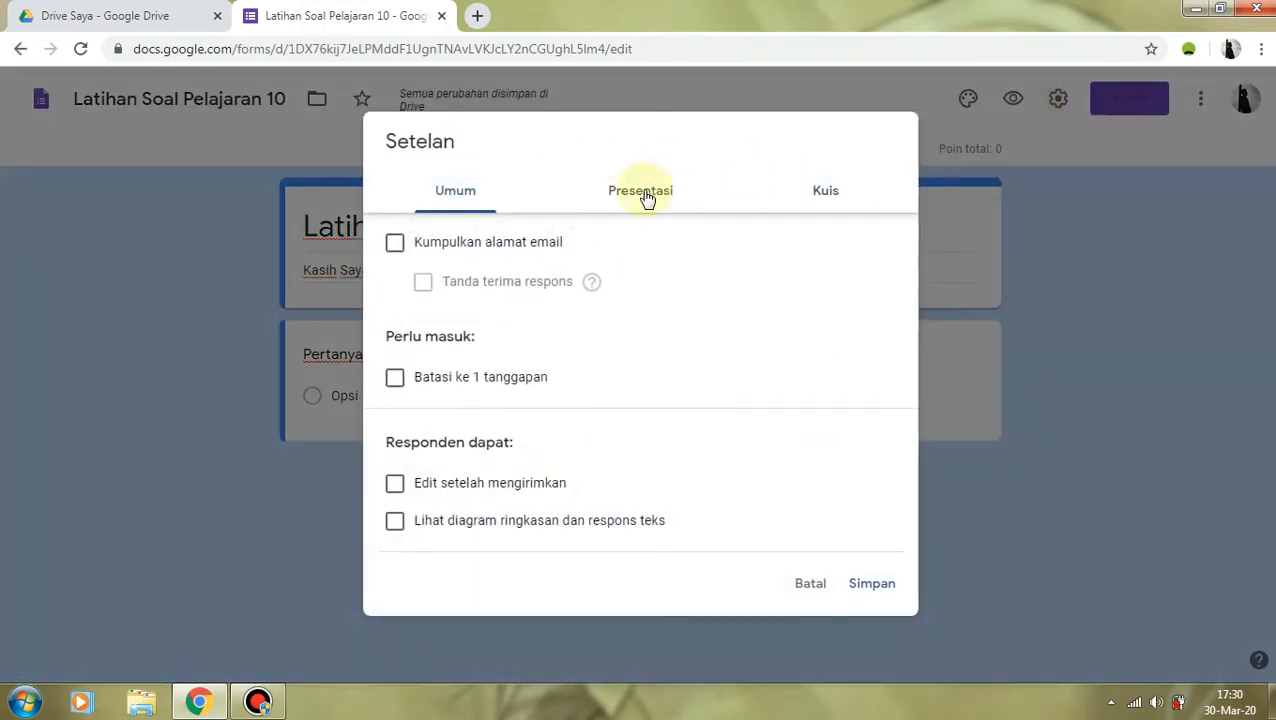
{"action": "left_click", "coordinate": [646, 195]}
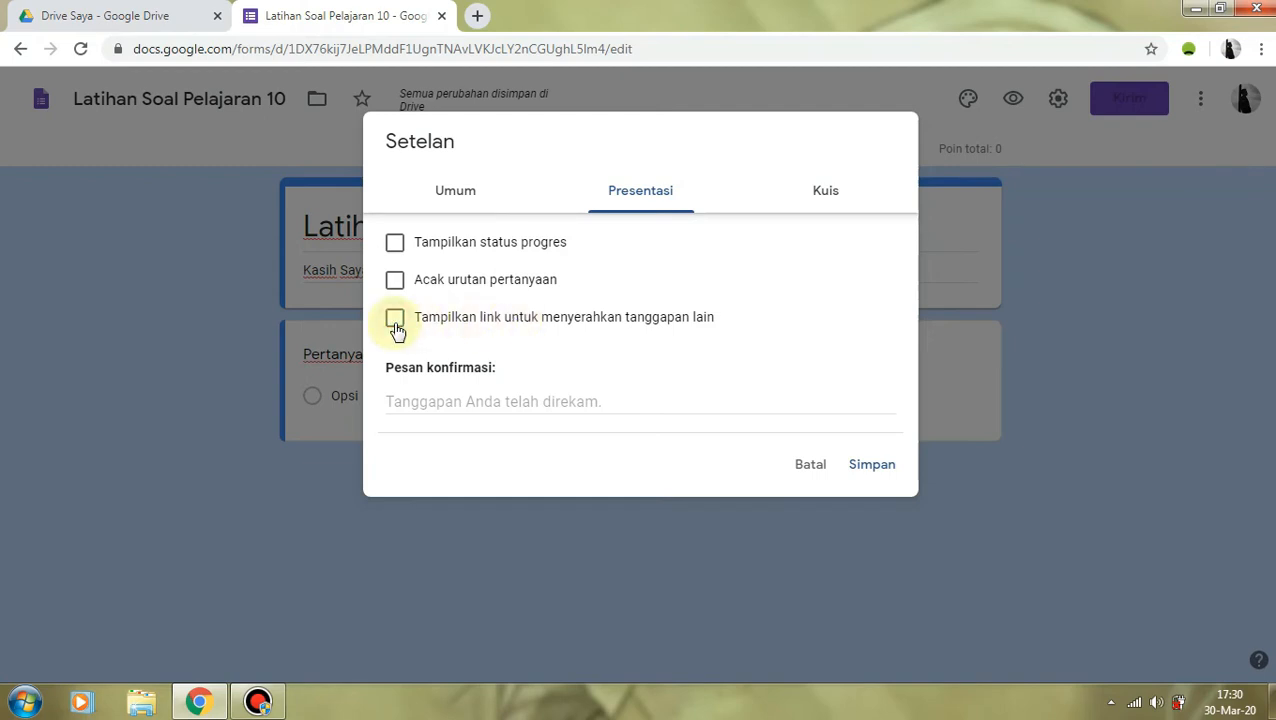
{"action": "left_click", "coordinate": [551, 328]}
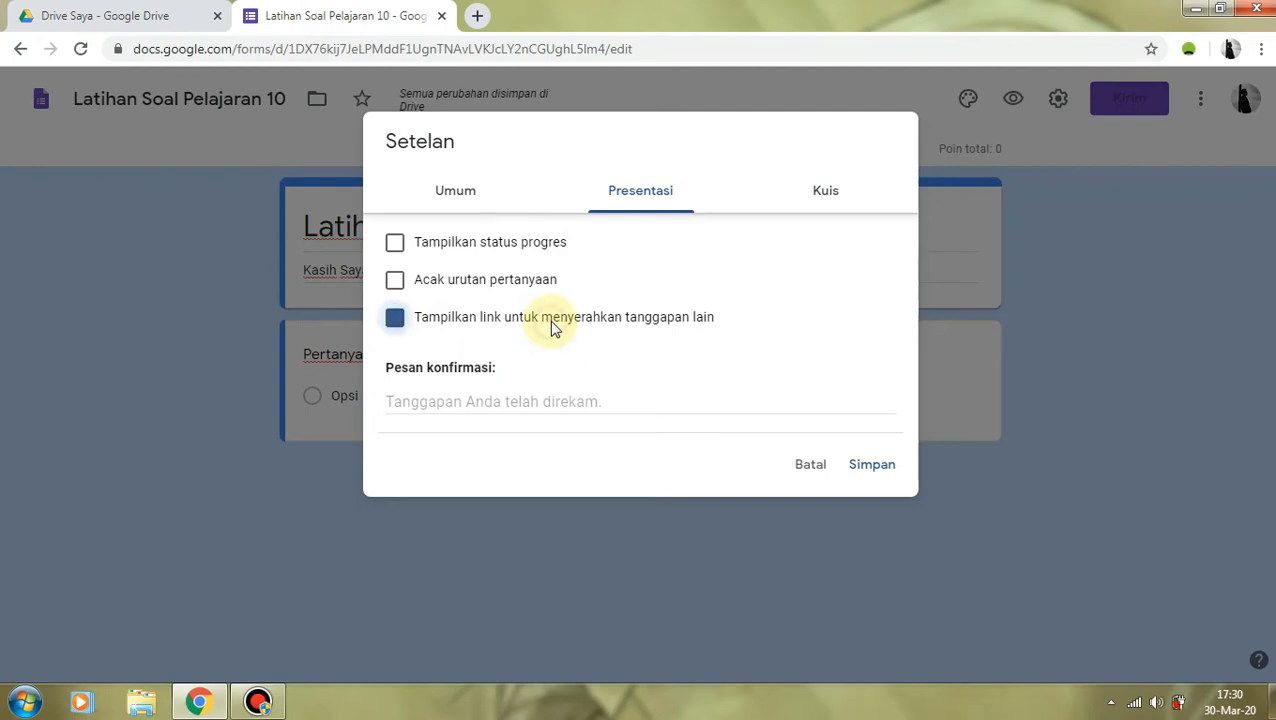
{"action": "left_click", "coordinate": [393, 320]}
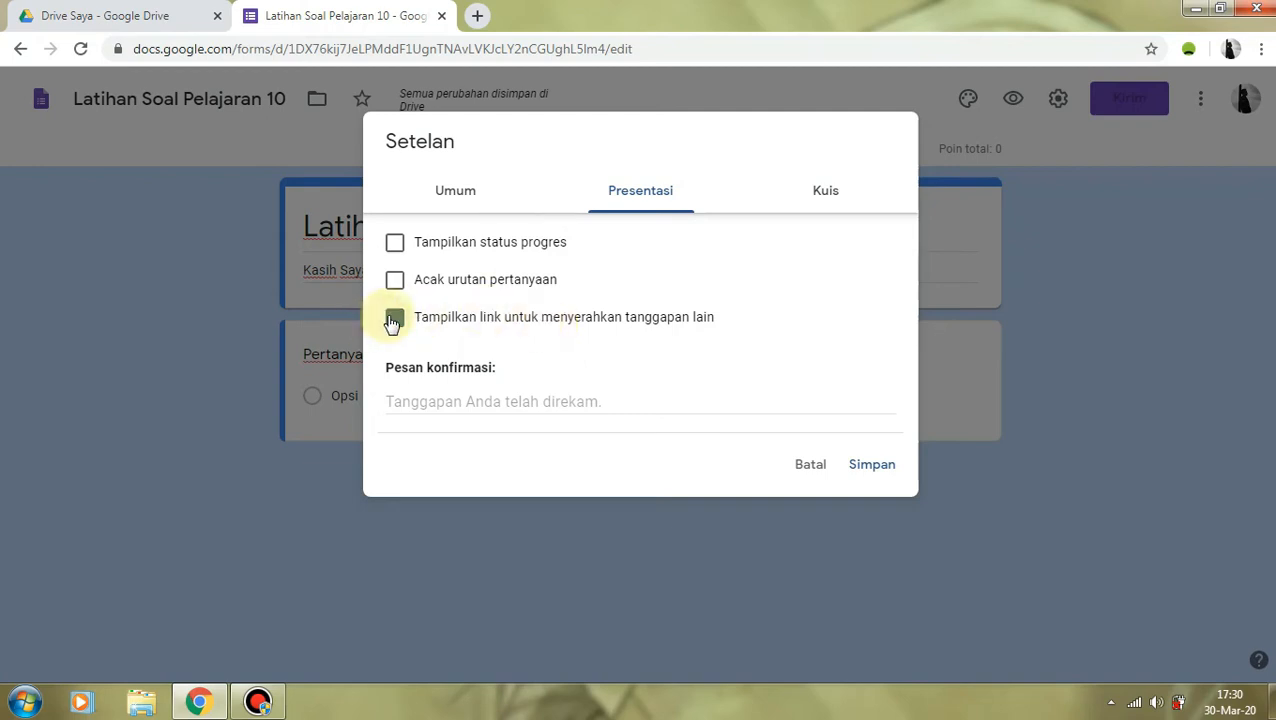
Set the confirmation message to "Alhamdulillah, soal sudah dikerjakan. Sekarang coba lihat nilaimu" and save the settings
{"action": "left_click", "coordinate": [444, 400]}
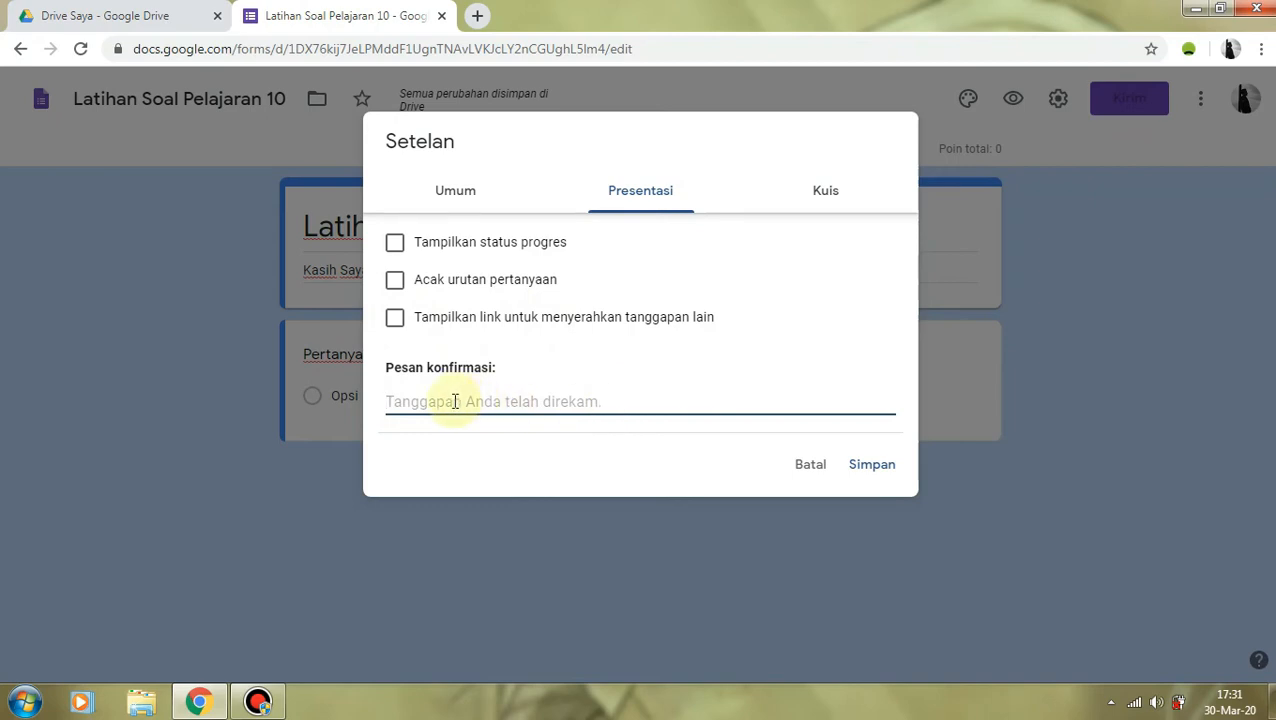
{"action": "type", "text": "Alhamdulillah, soal sudah dikerjakan. Sekarang coba lihat nilamimu"}
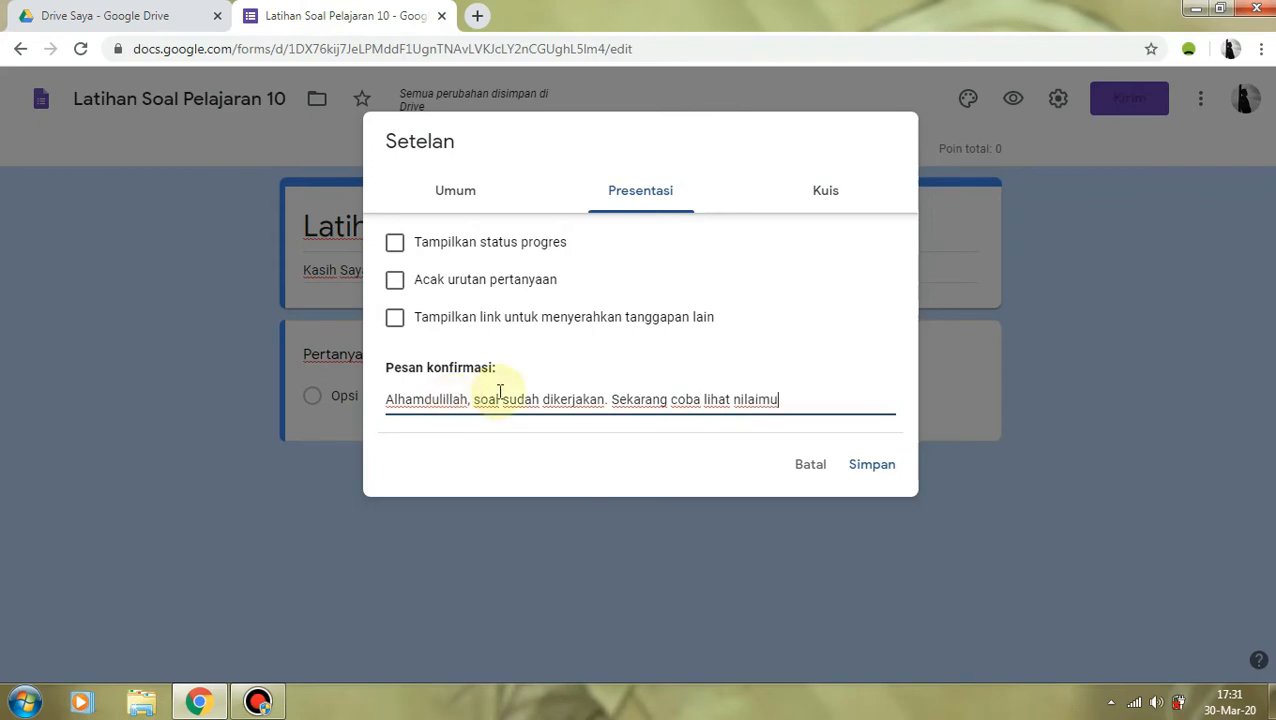
{"action": "left_click", "coordinate": [873, 468]}
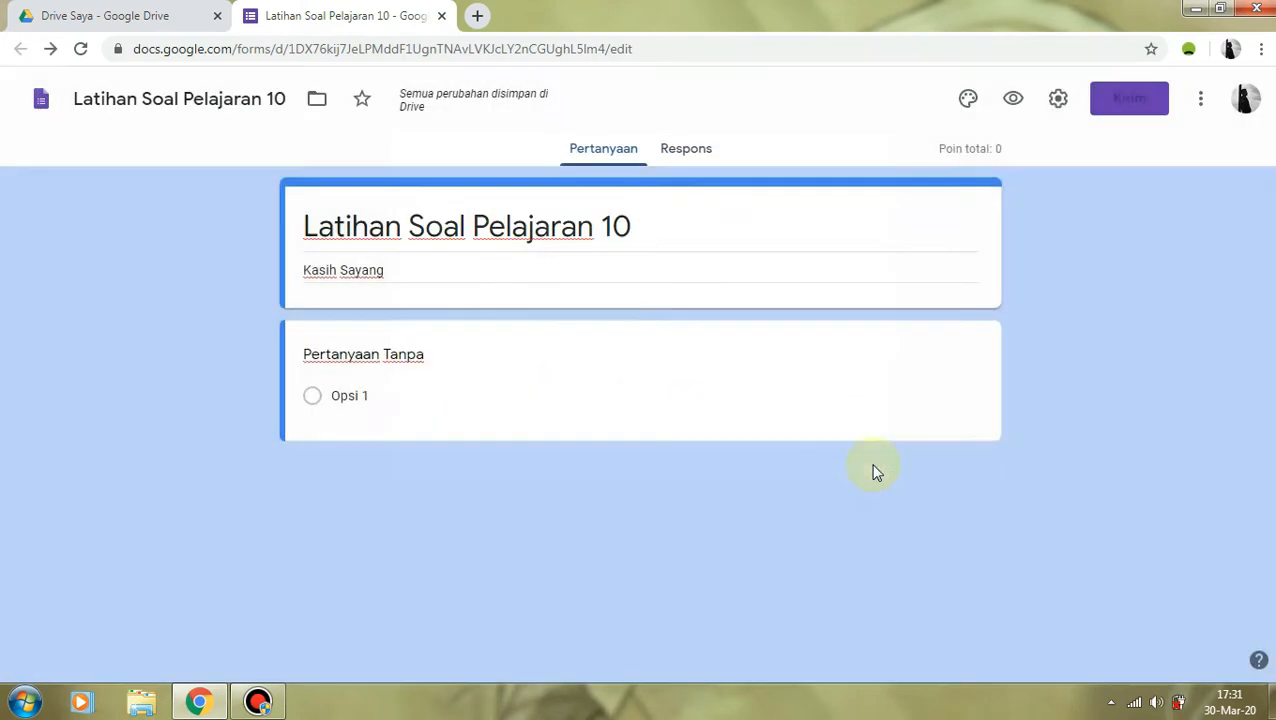
Turn the untitled first question into a required short-answer (Jawaban singkat) question titled "Nama"
{"action": "left_click", "coordinate": [363, 352]}
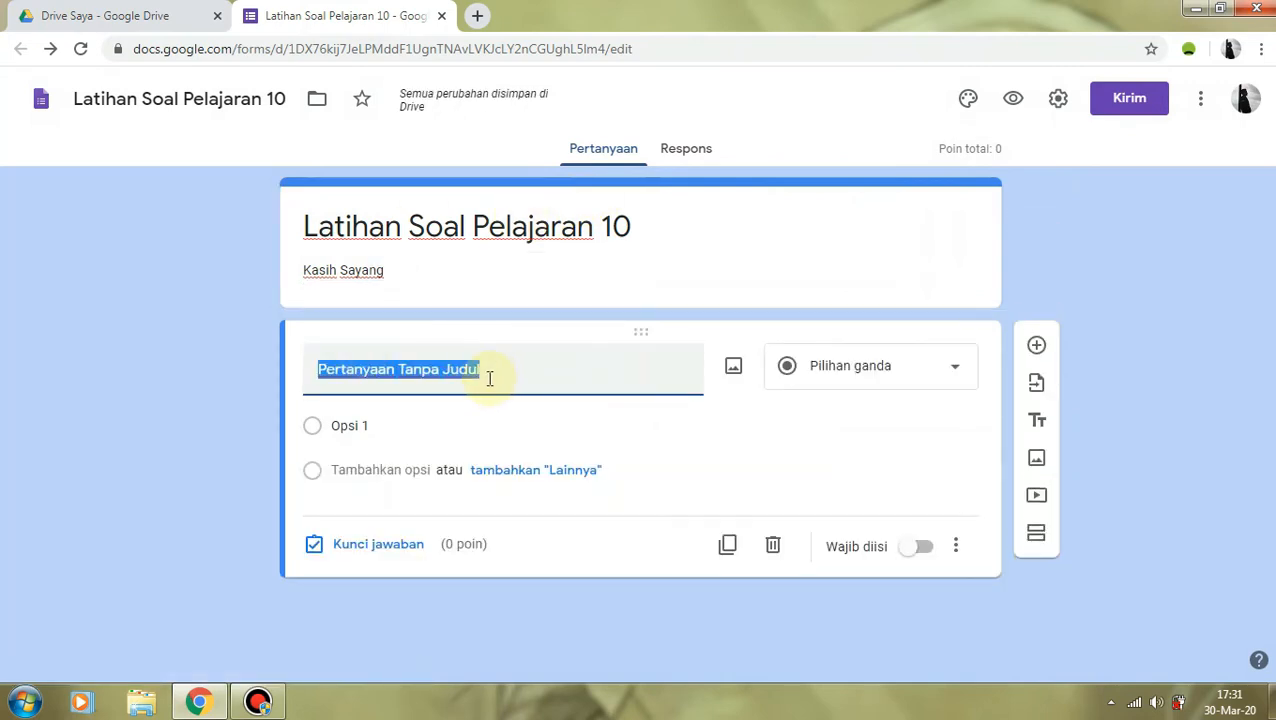
{"action": "type", "text": "Nma"}
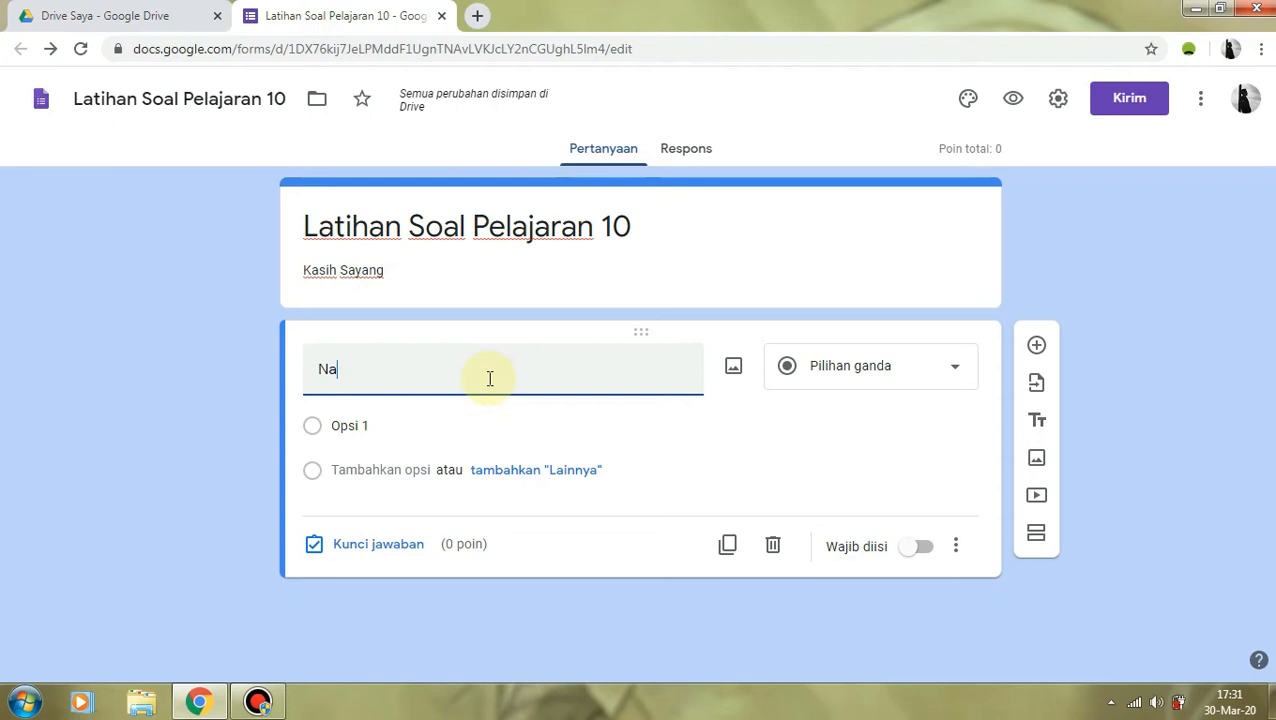
{"action": "type", "text": "ma"}
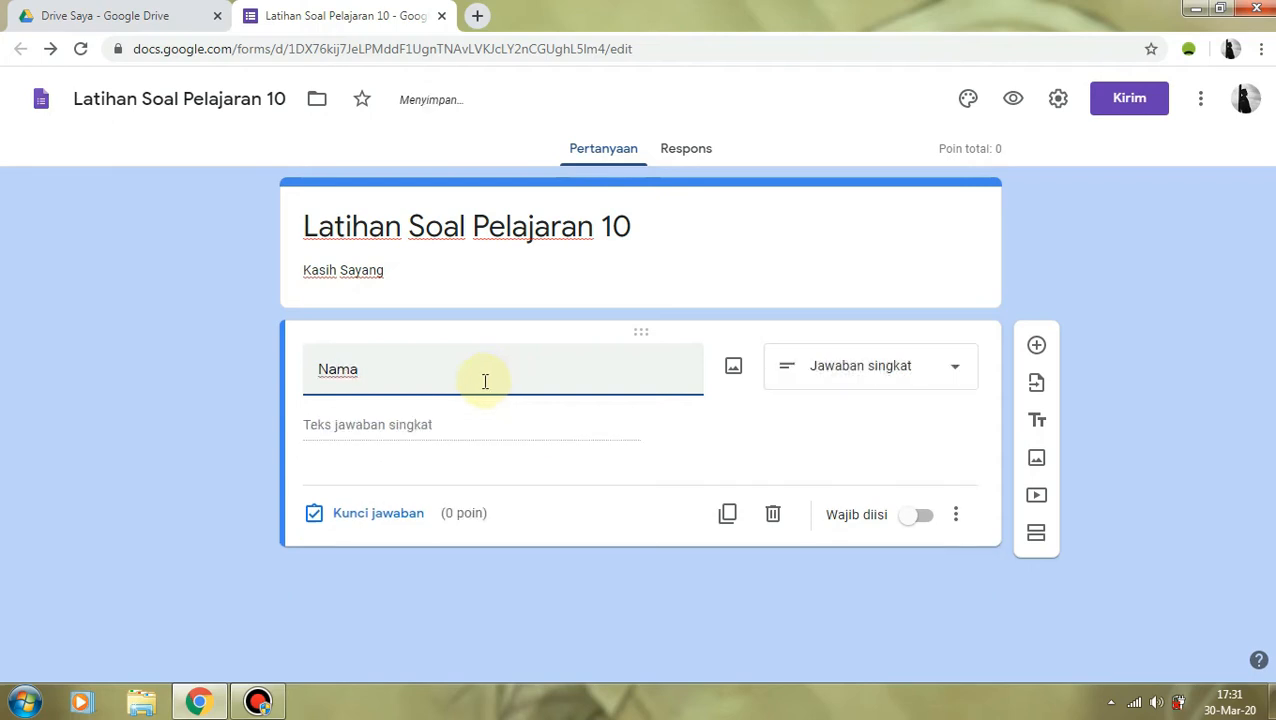
{"action": "left_click", "coordinate": [405, 433]}
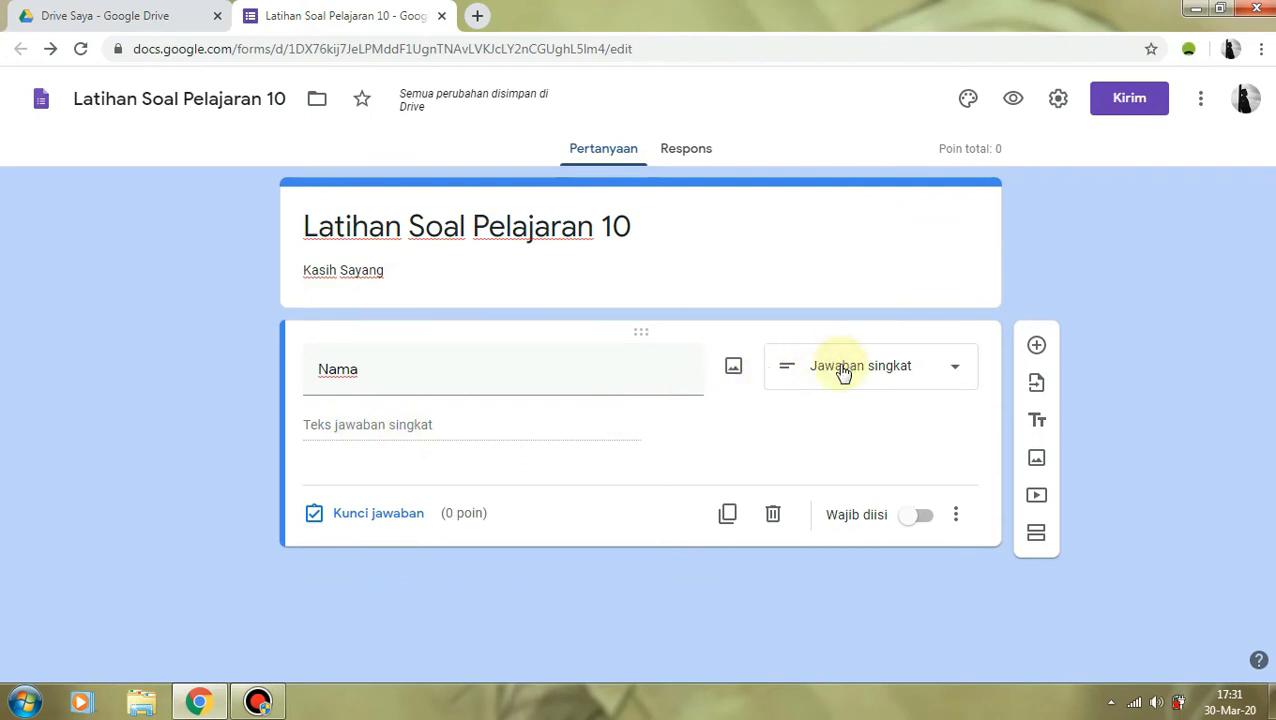
{"action": "left_click", "coordinate": [902, 370]}
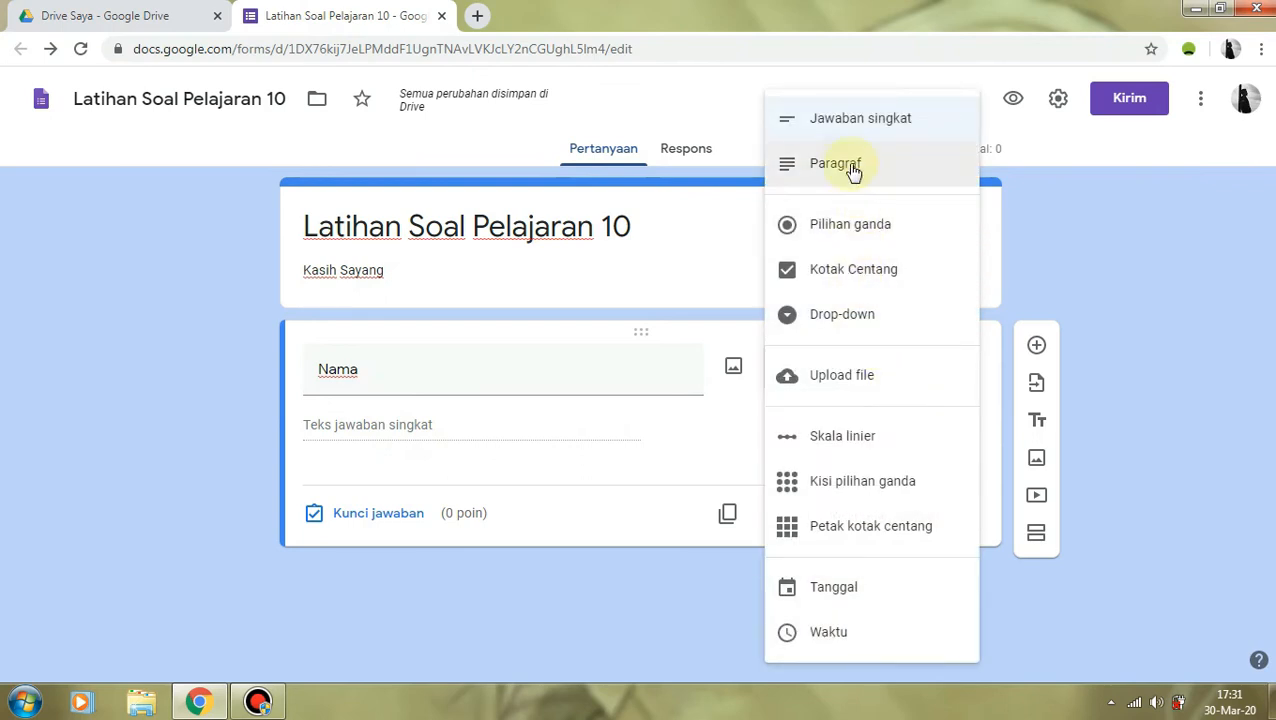
{"action": "left_click", "coordinate": [850, 130]}
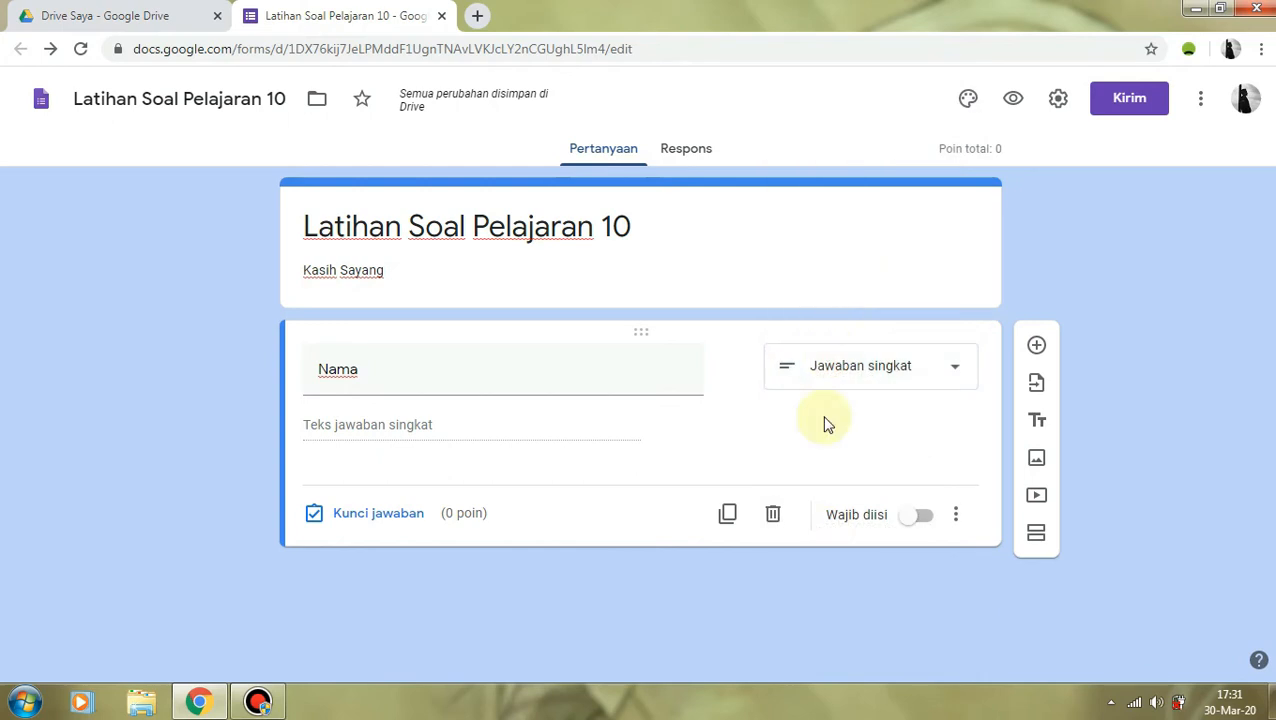
{"action": "left_click", "coordinate": [920, 526]}
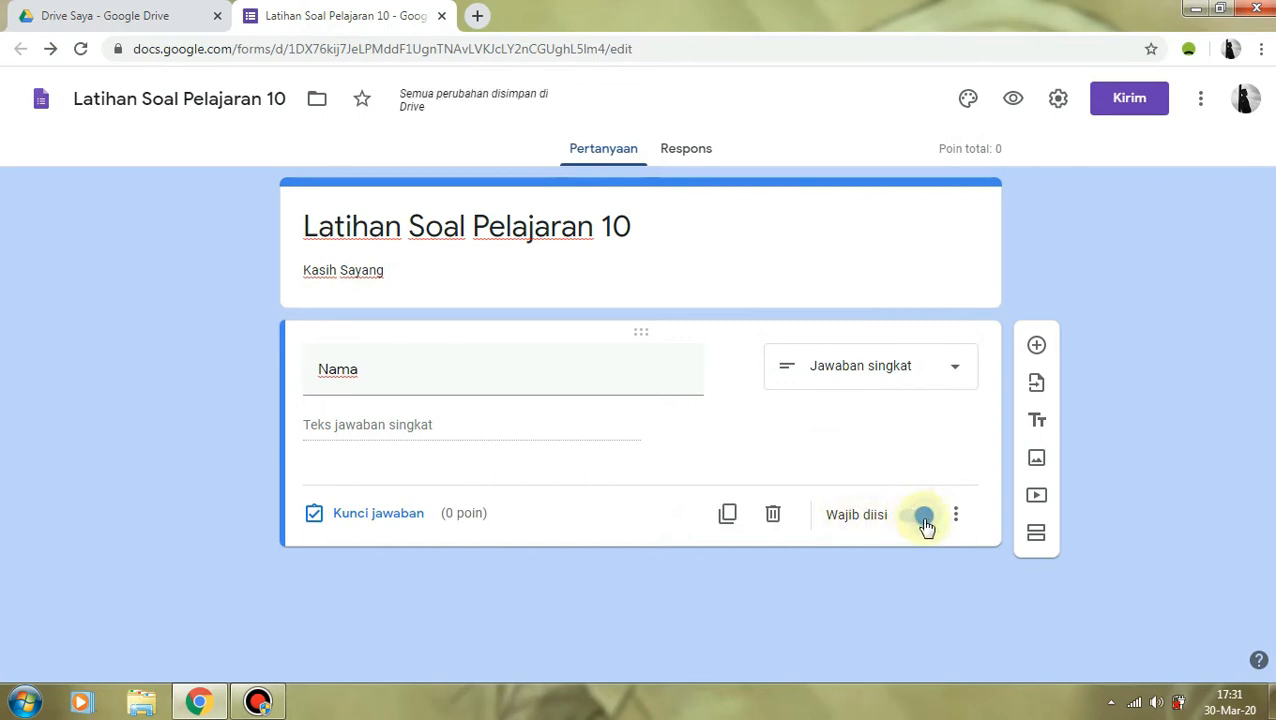
Add a second question titled "Kelas" below "Nama" and make it required
{"action": "left_click", "coordinate": [1036, 347]}
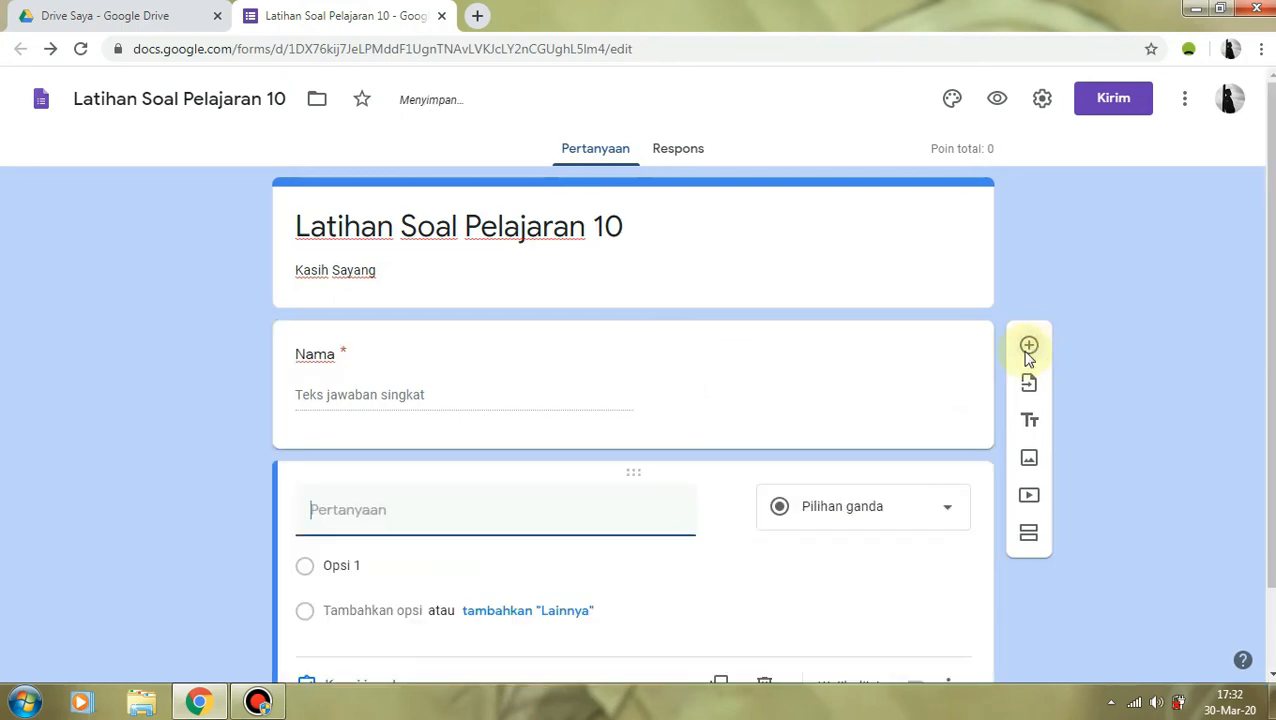
{"action": "type", "text": "Kelas"}
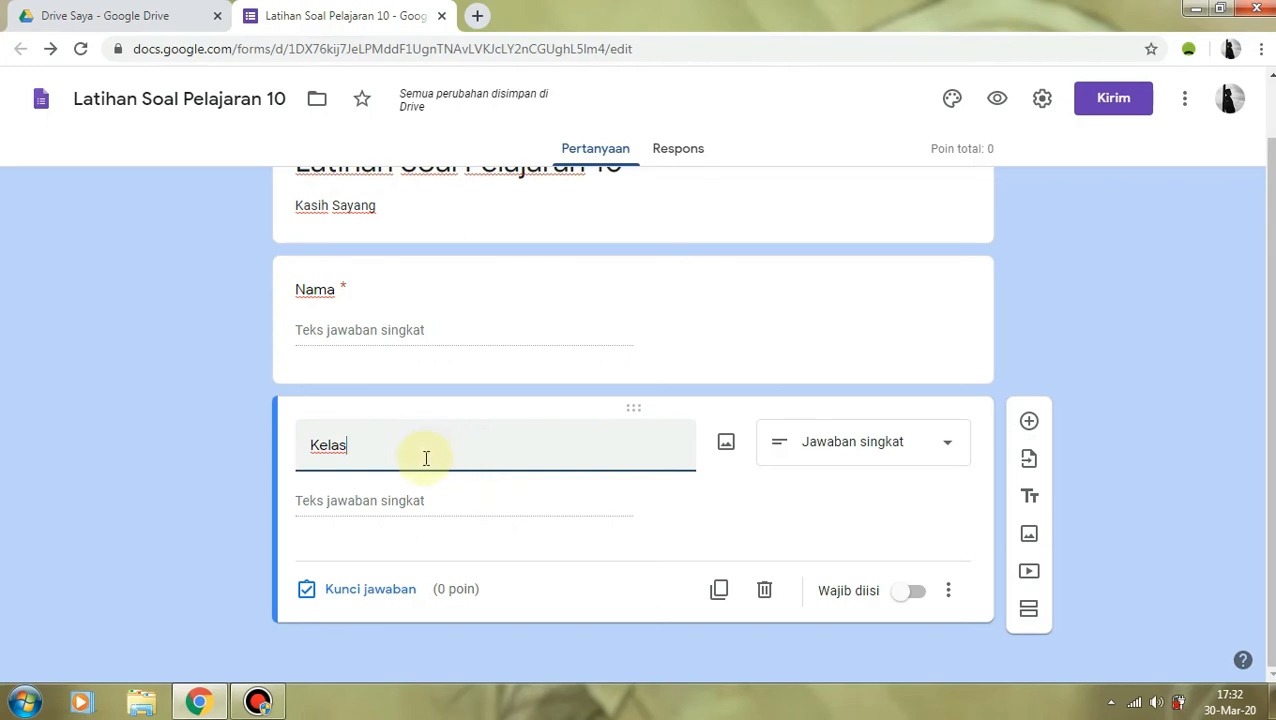
{"action": "left_click", "coordinate": [903, 598]}
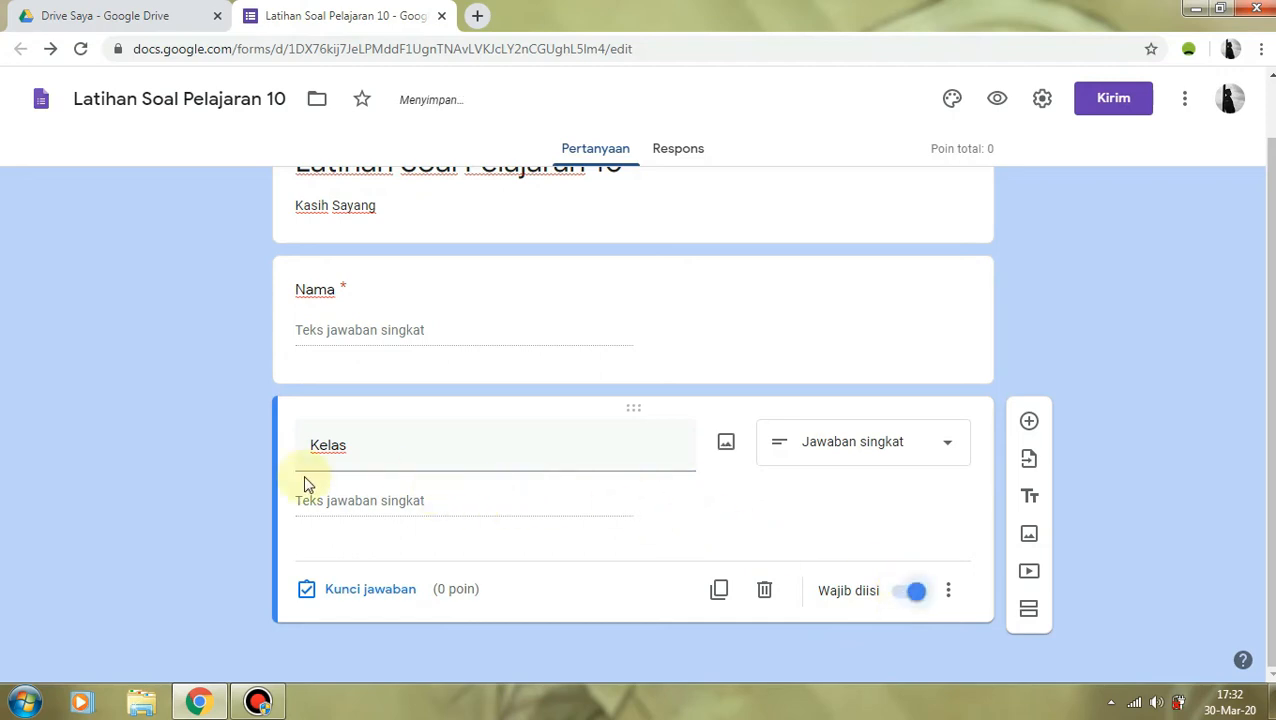
{"action": "left_click", "coordinate": [323, 504]}
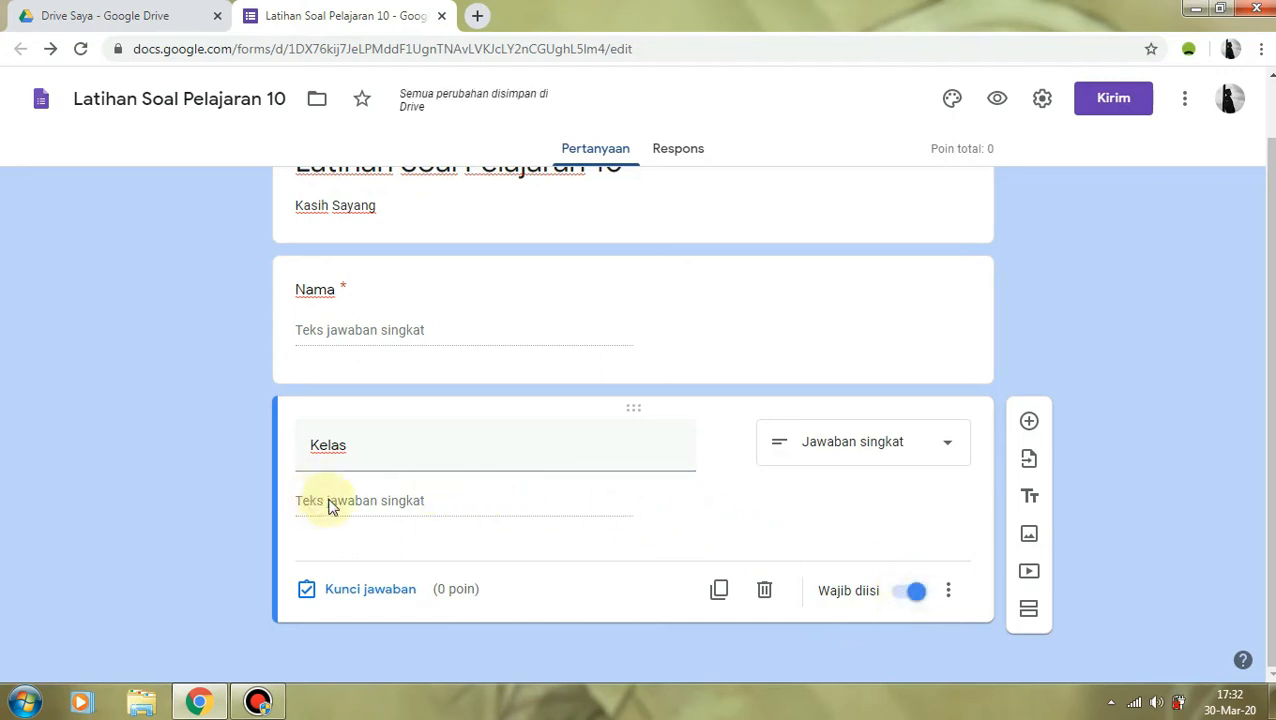
Change "Kelas" to multiple choice (Pilihan ganda) with options V-A, V-B and V-C, and dismiss the Windows colour scheme message
{"action": "left_click", "coordinate": [883, 444]}
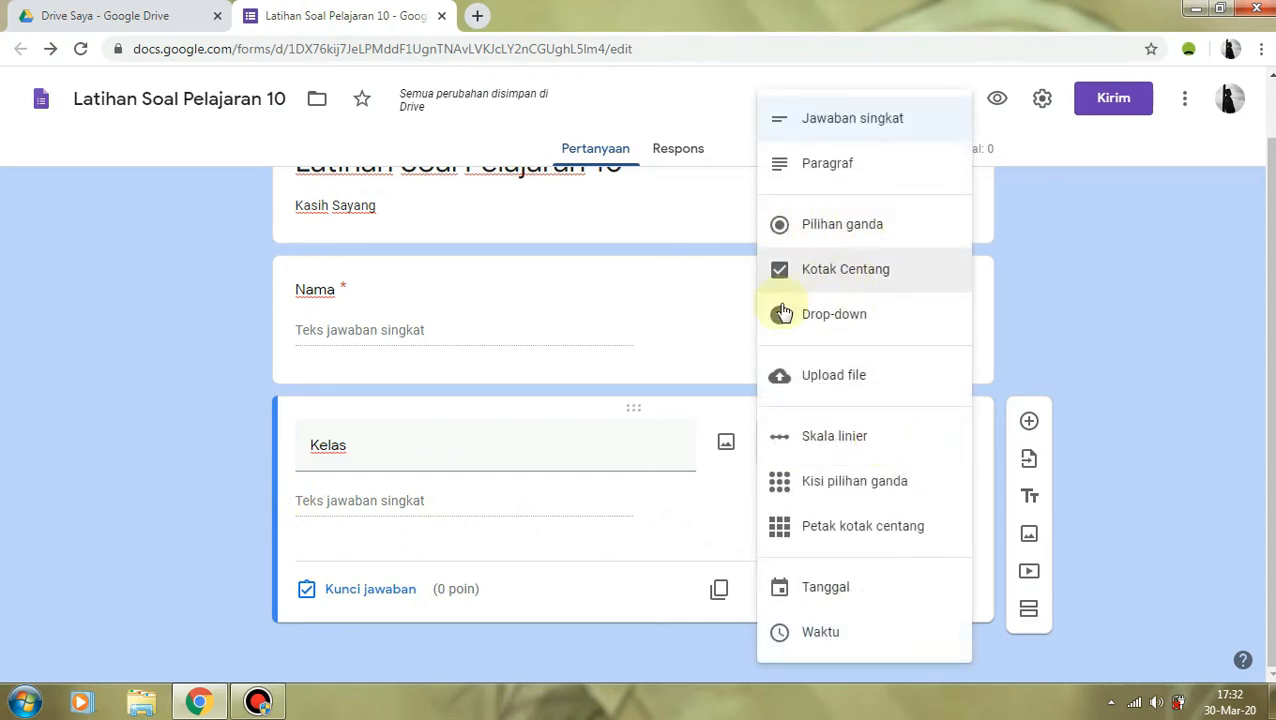
{"action": "left_click", "coordinate": [840, 226]}
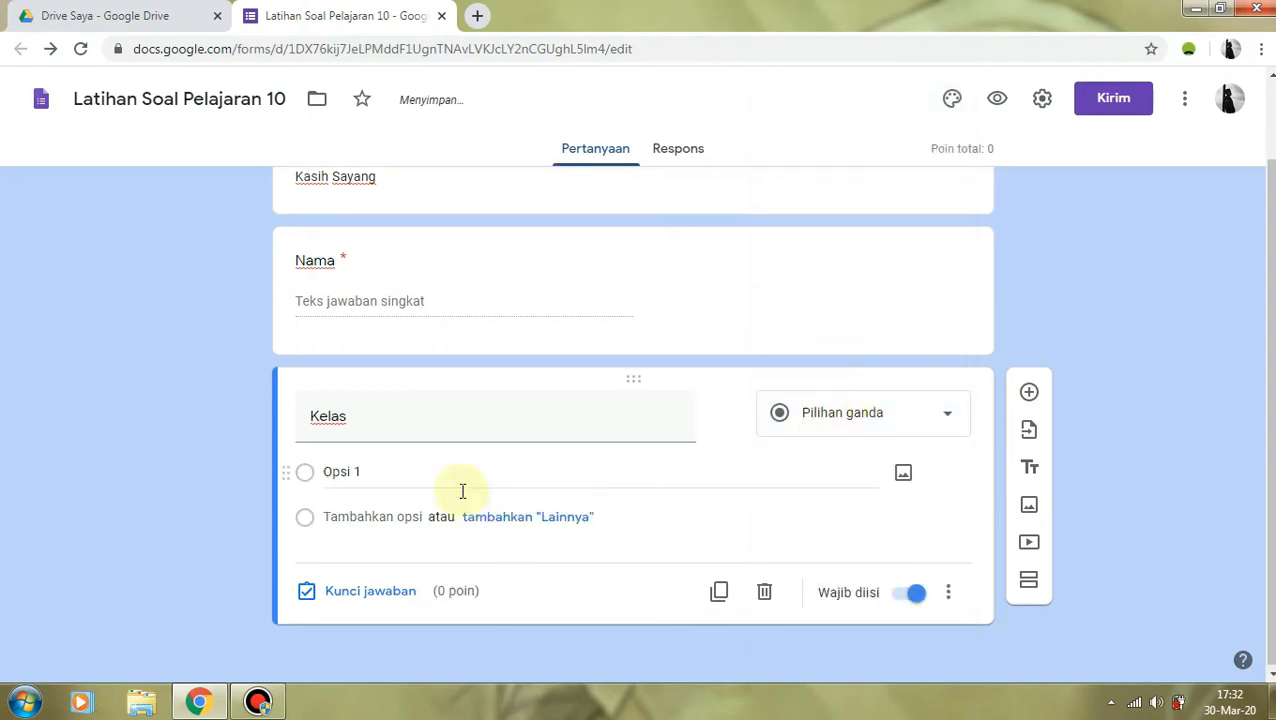
{"action": "left_click", "coordinate": [352, 469]}
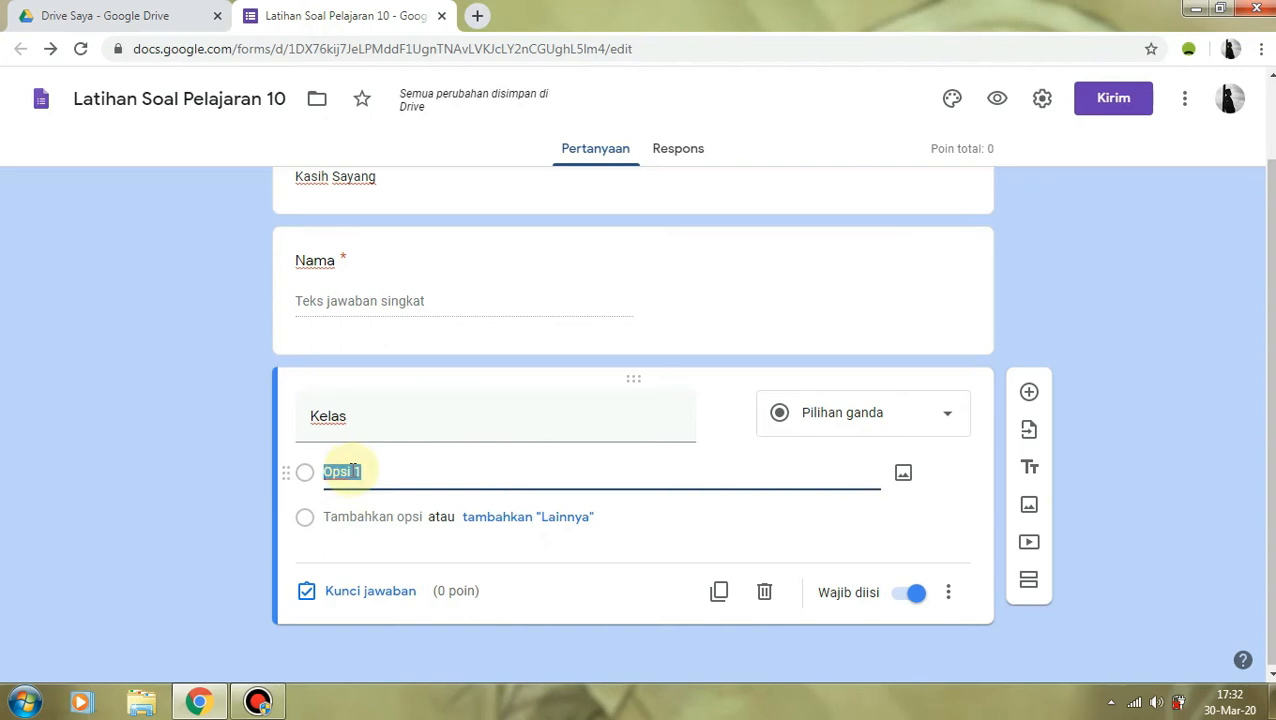
{"action": "type", "text": "V-A"}
{"action": "key", "text": "Return"}
{"action": "type", "text": "V-B"}
{"action": "key", "text": "Return"}
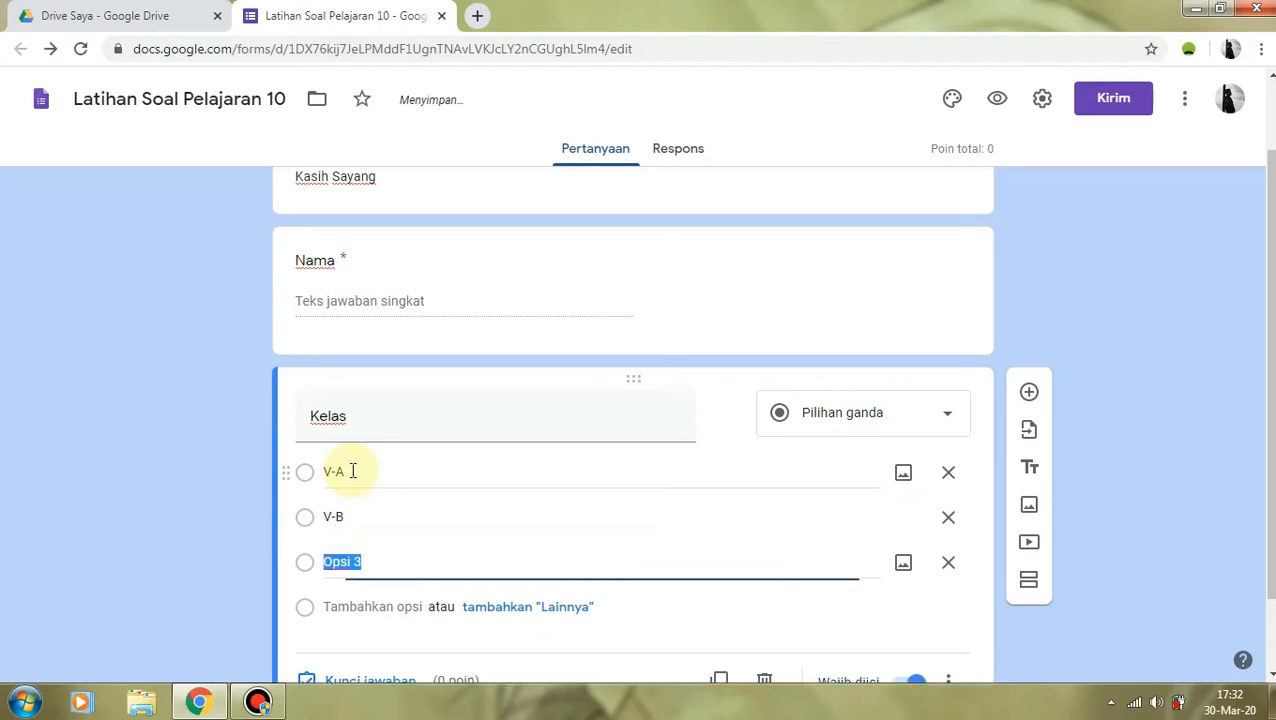
{"action": "type", "text": "V-C"}
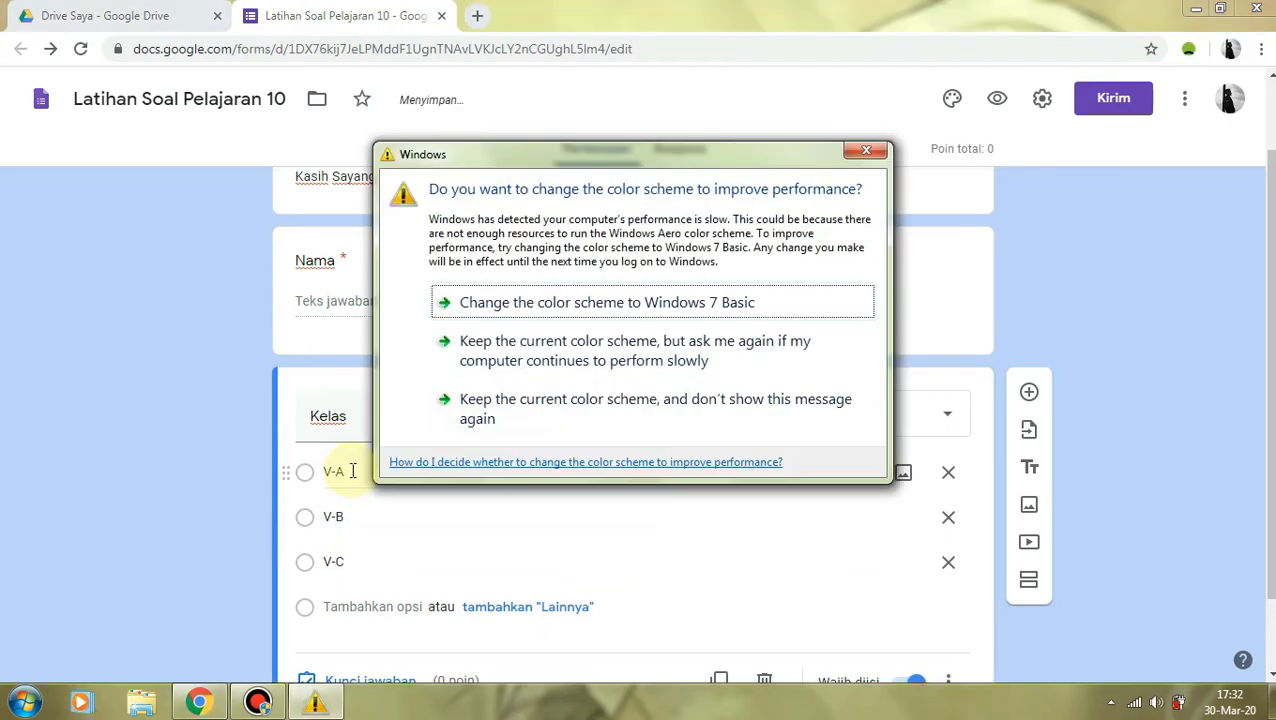
{"action": "left_click", "coordinate": [877, 158]}
{"action": "scroll", "coordinate": [790, 400], "scroll_direction": "down", "scroll_amount": 1}
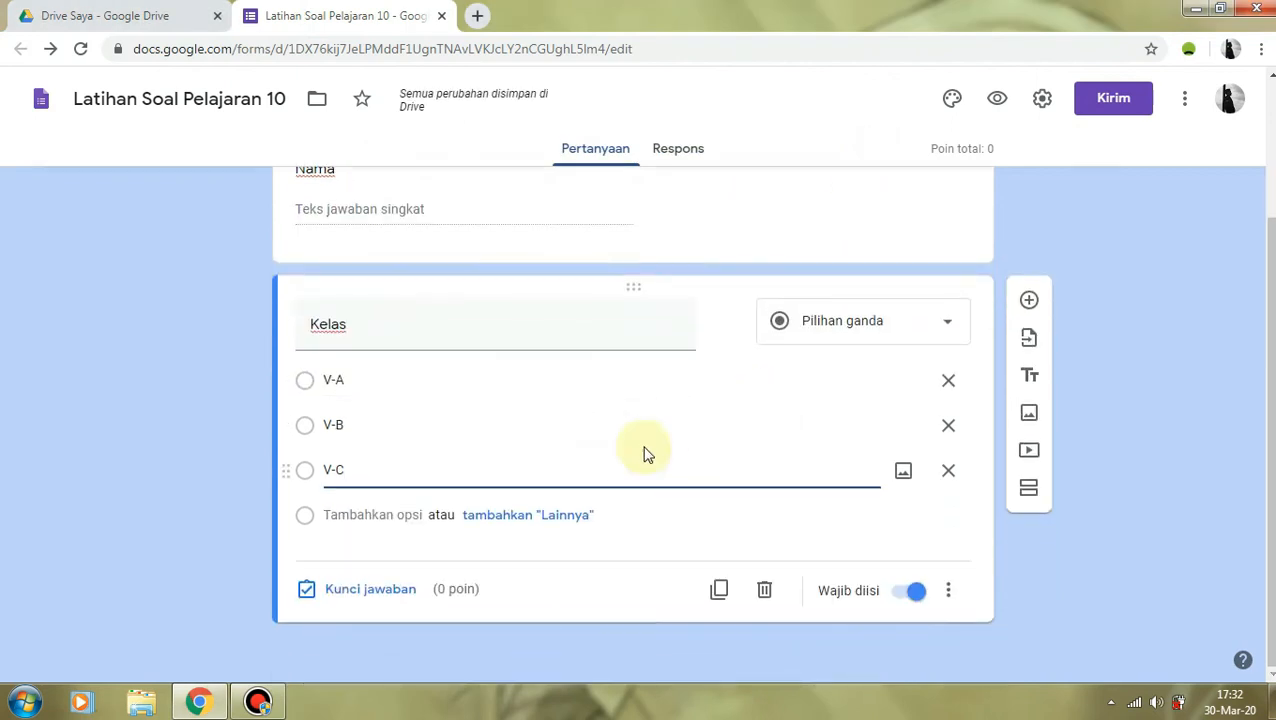
{"action": "left_click", "coordinate": [1016, 540]}
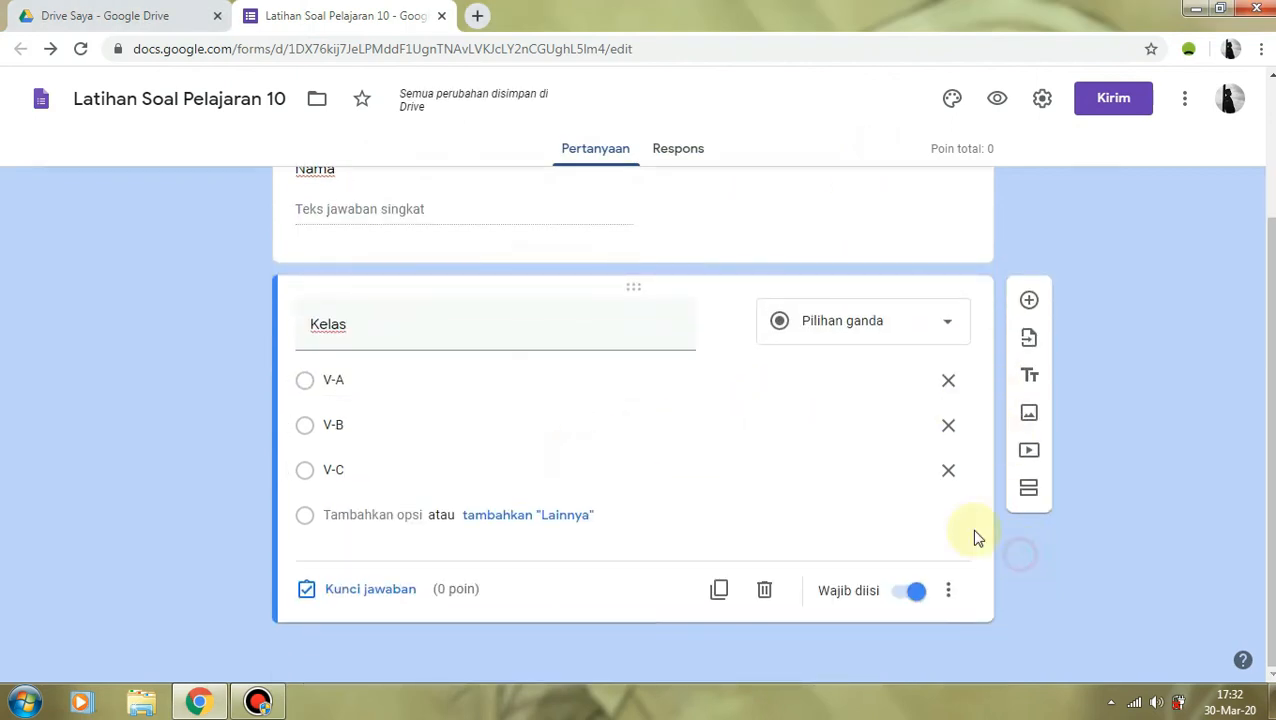
Add a title block reading "Pilihlah jawaban yang paling benar!" below the "Kelas" question and hide its description
{"action": "left_click", "coordinate": [1031, 380]}
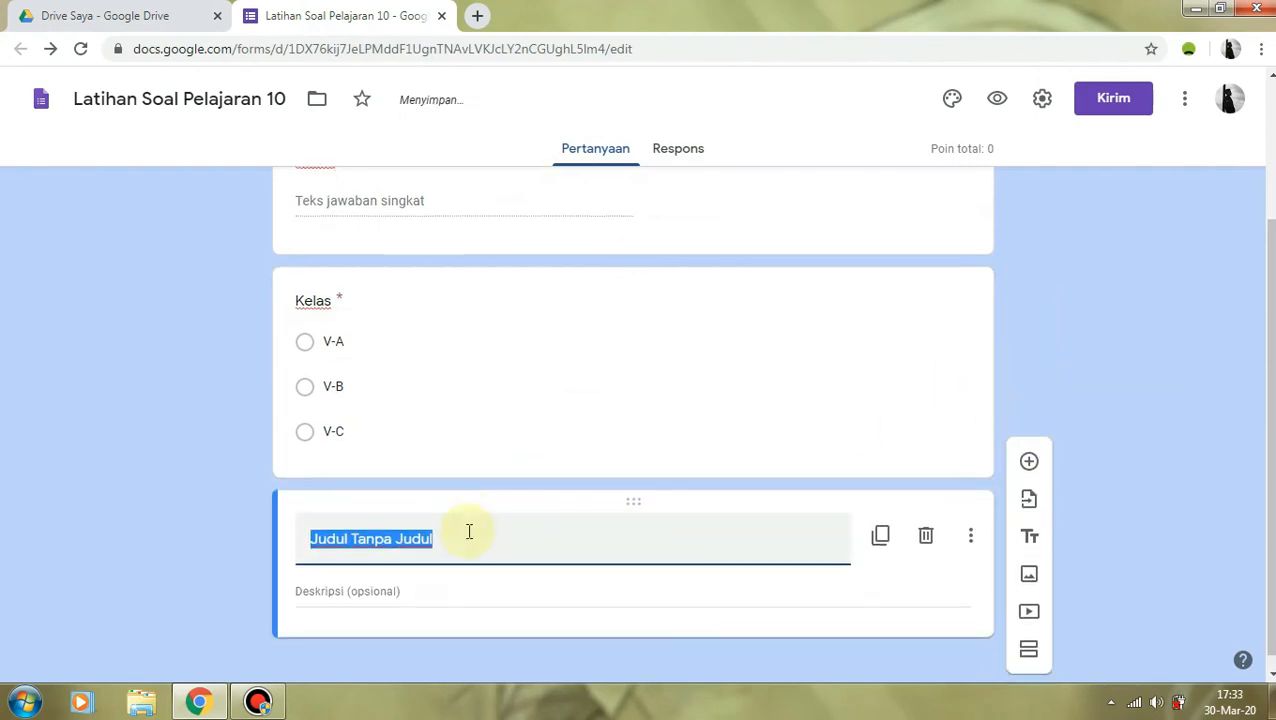
{"action": "type", "text": "Pili"}
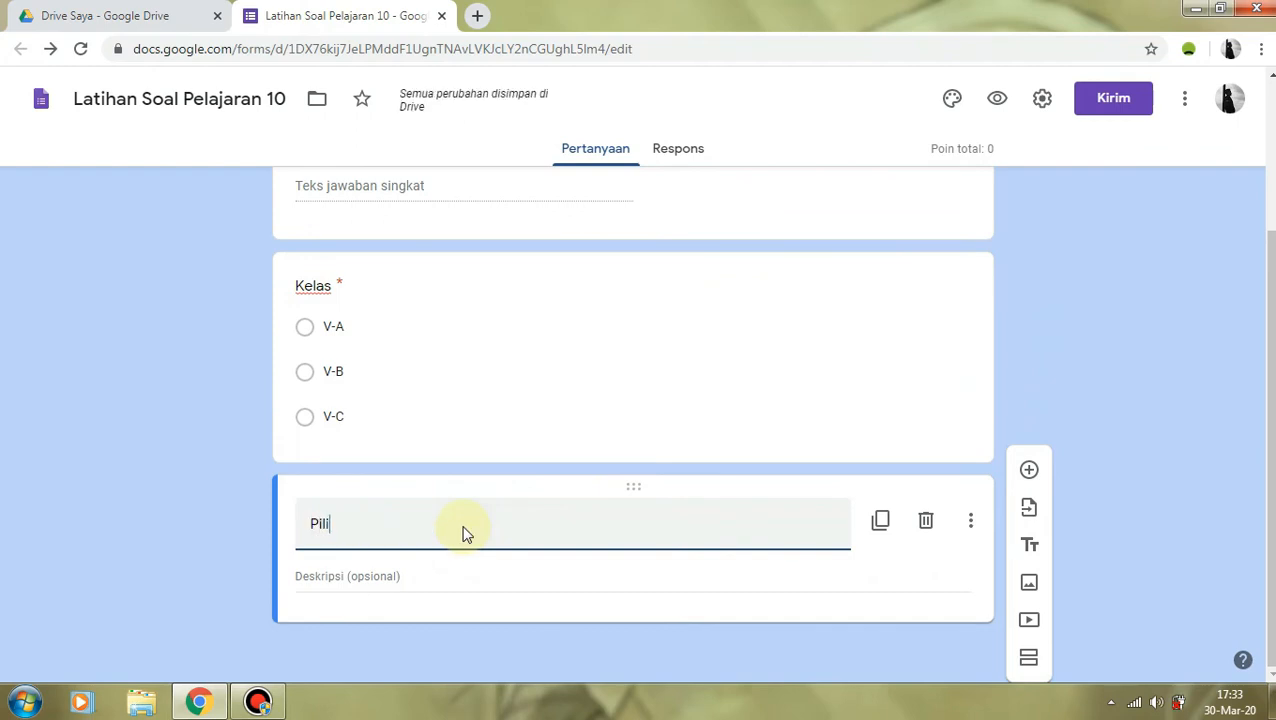
{"action": "type", "text": "hlah jawaban yang "}
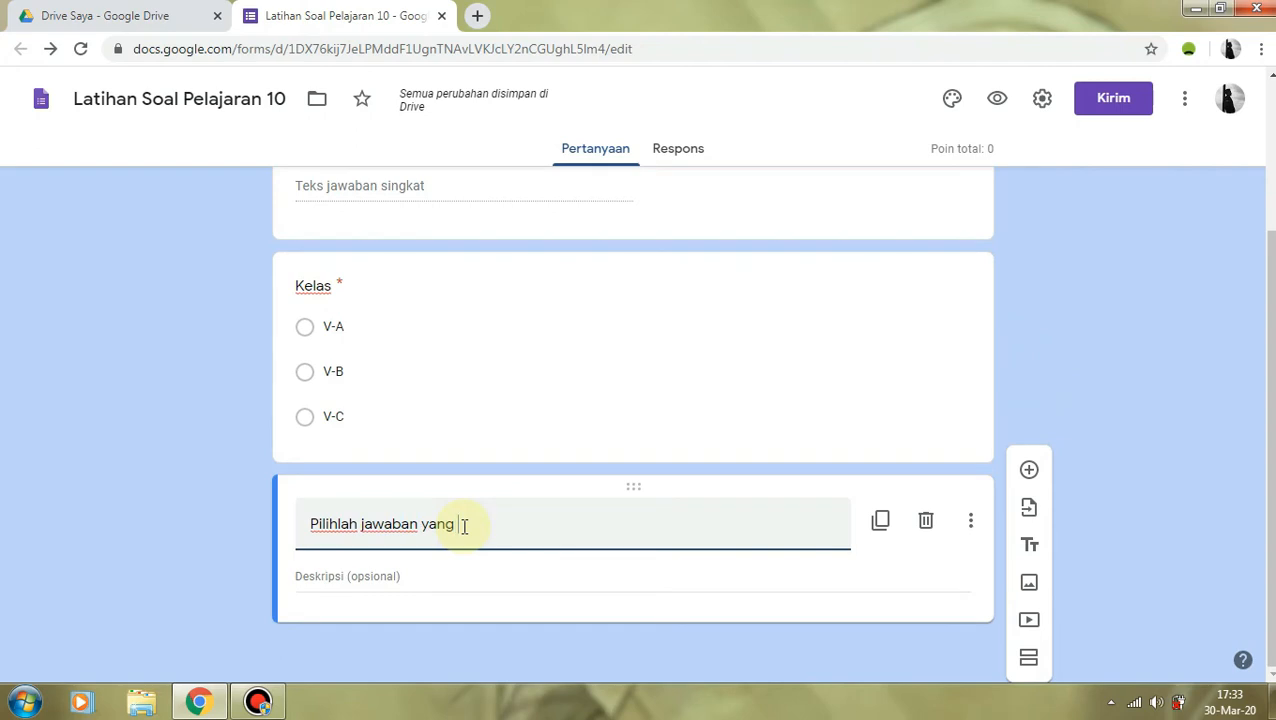
{"action": "type", "text": "paling benar!"}
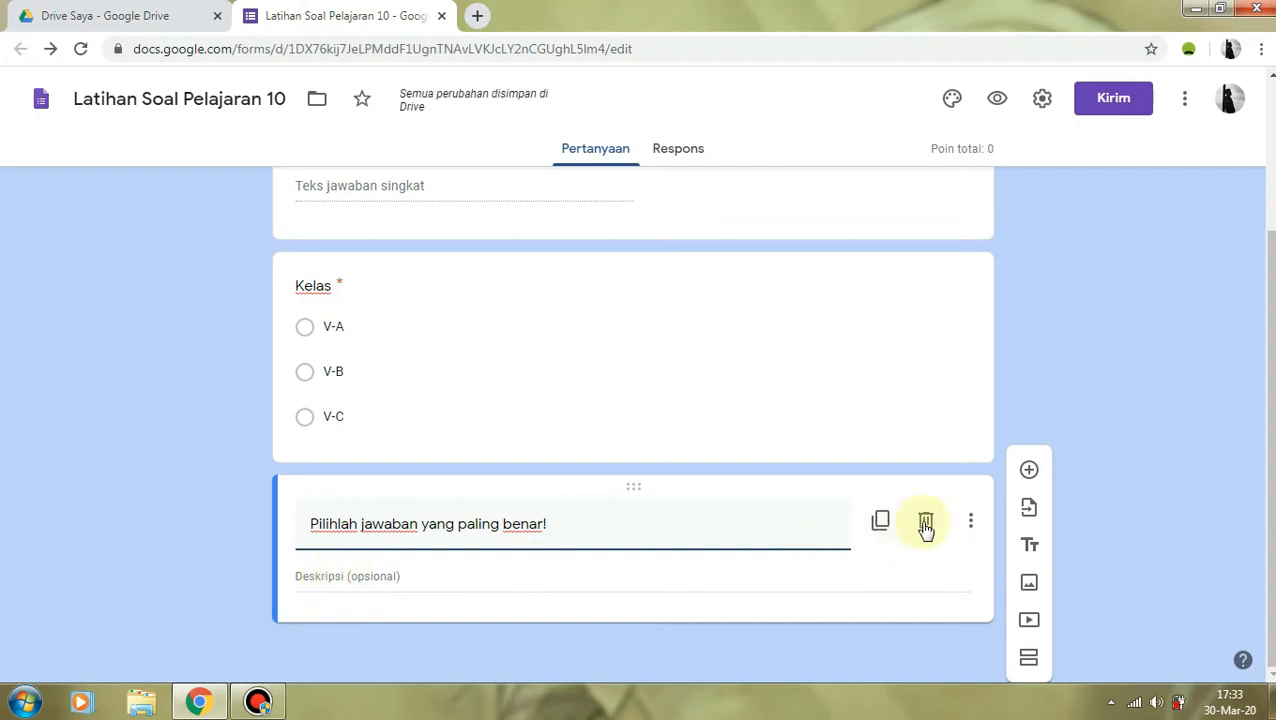
{"action": "left_click", "coordinate": [970, 520]}
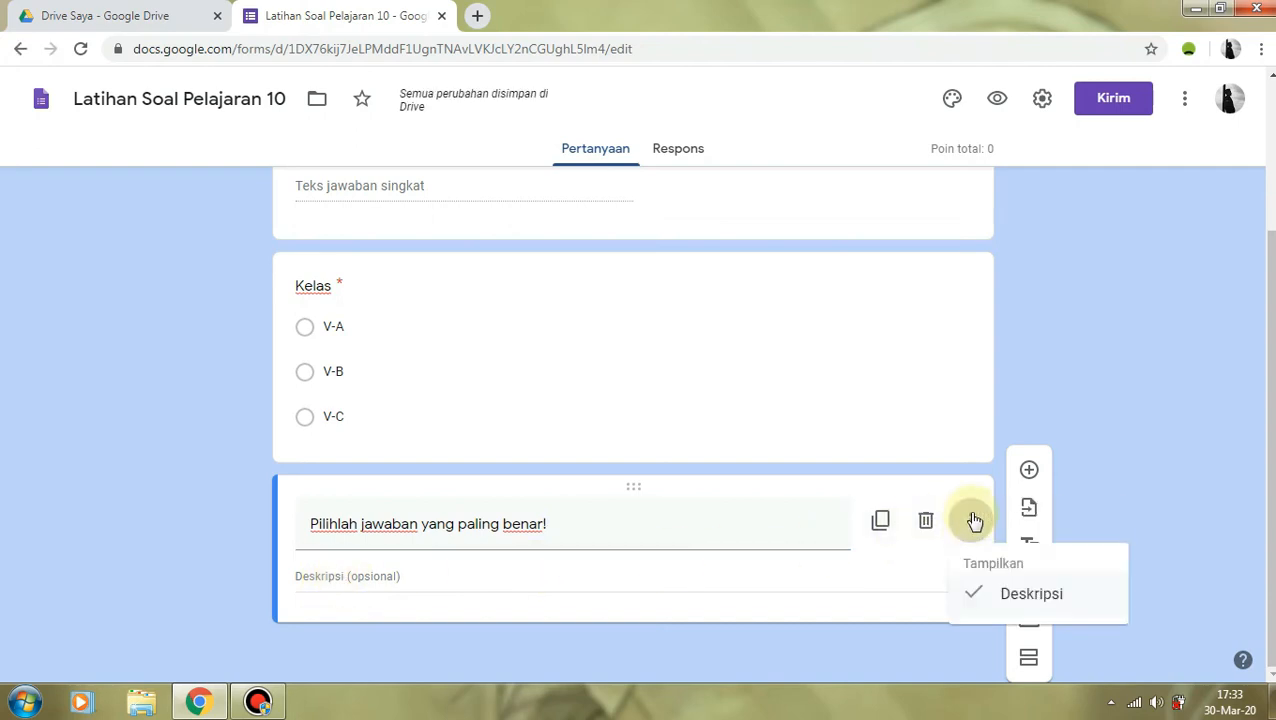
{"action": "left_click", "coordinate": [988, 602]}
{"action": "left_click", "coordinate": [530, 549]}
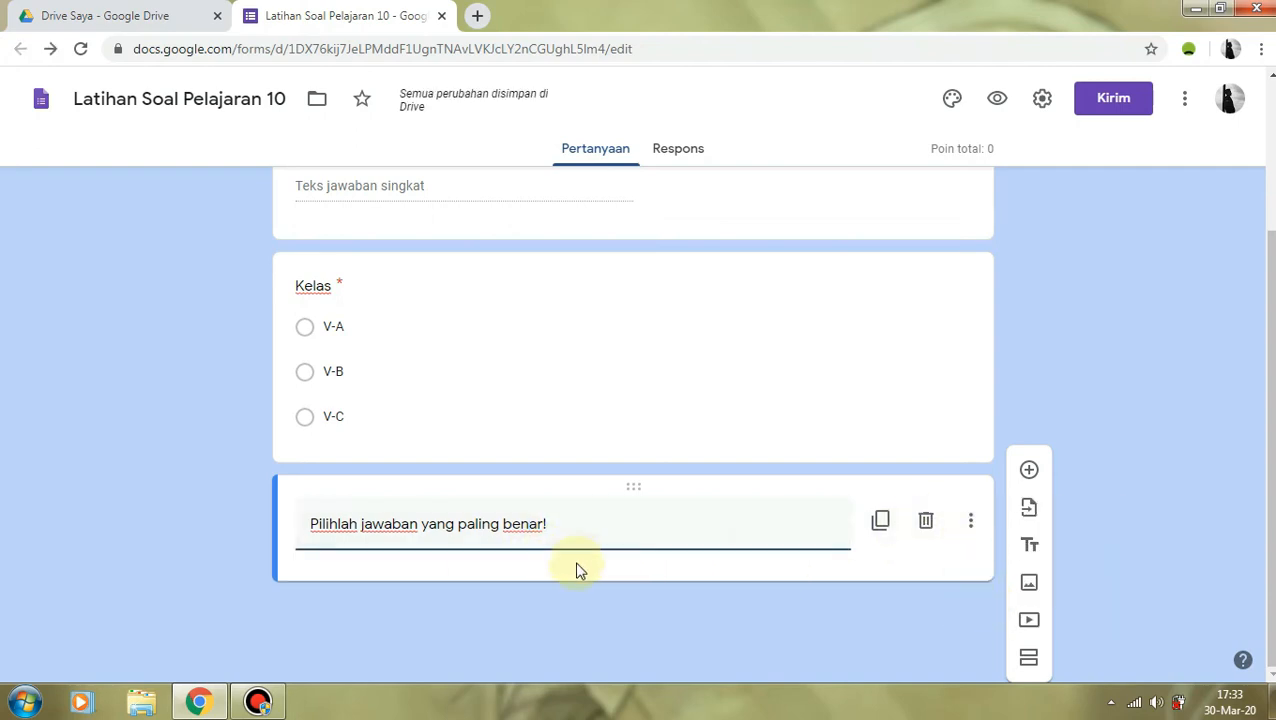
Add a multiple-choice question below the instruction title with the text "1. Nabi Ya'qub a.s. utusan ........"
{"action": "left_click", "coordinate": [1029, 471]}
{"action": "type", "text": "1"}
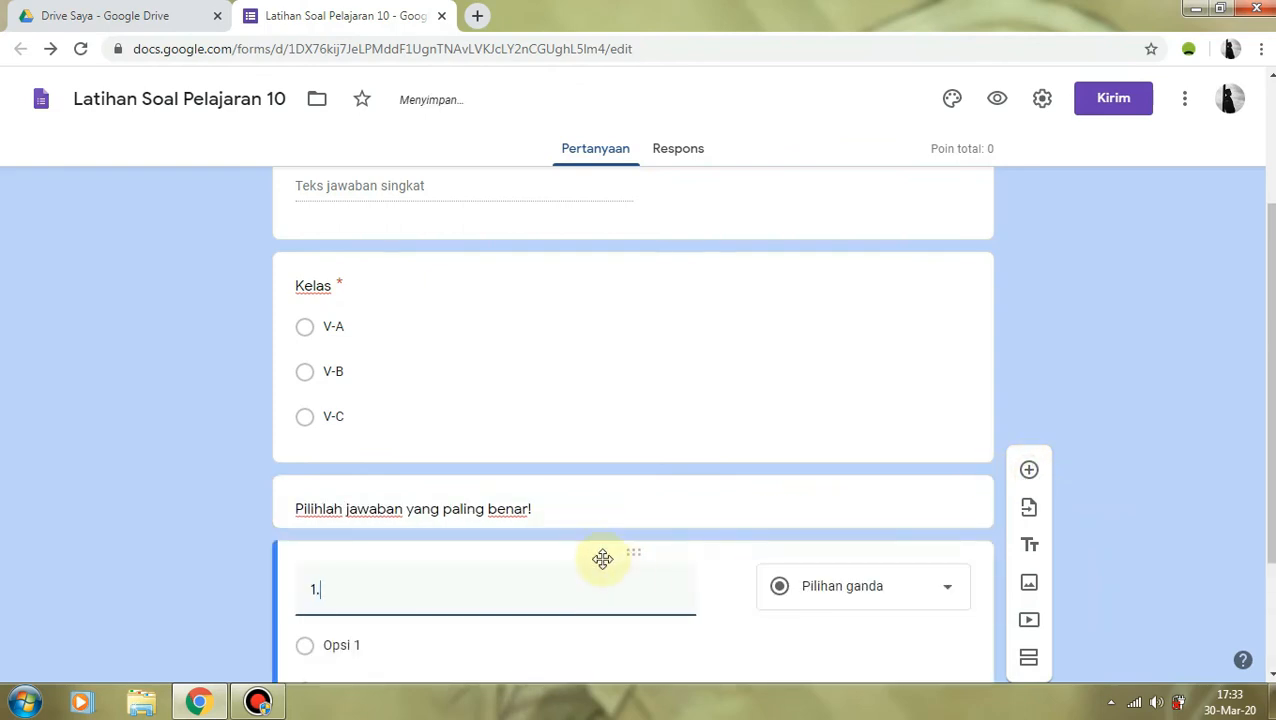
{"action": "type", "text": "."}
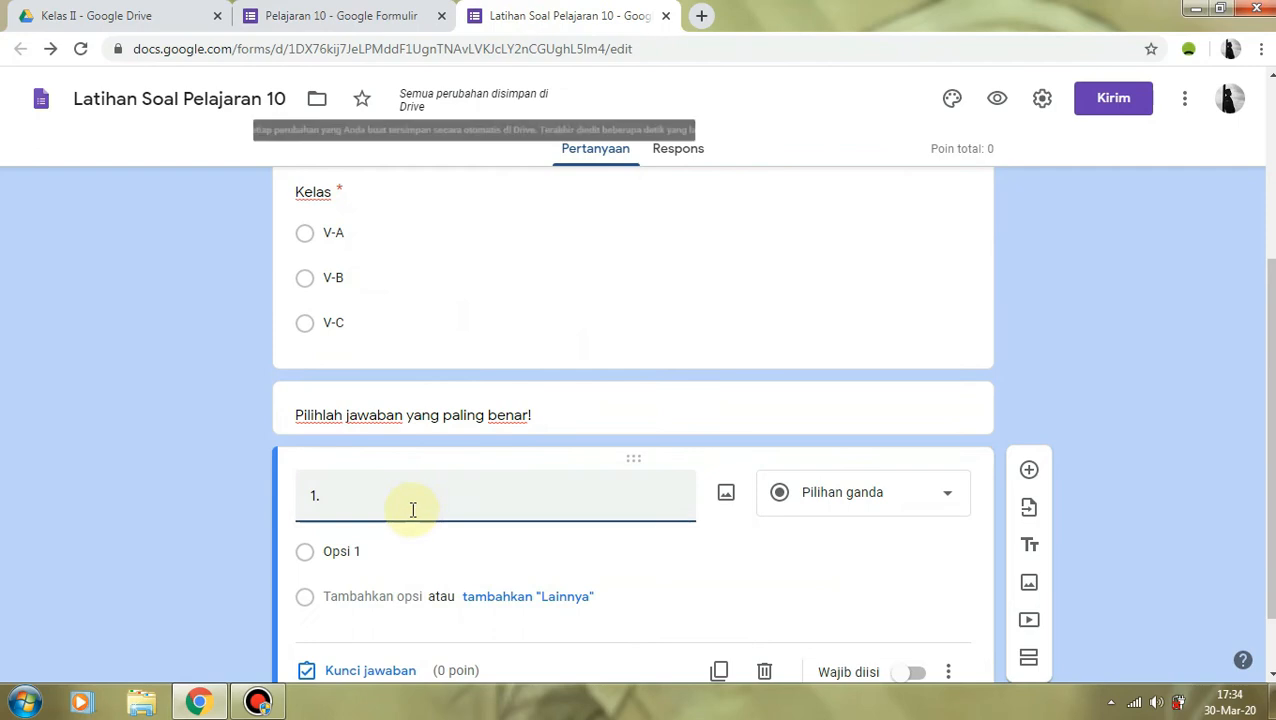
{"action": "type", "text": "Nabi Ya'qu"}
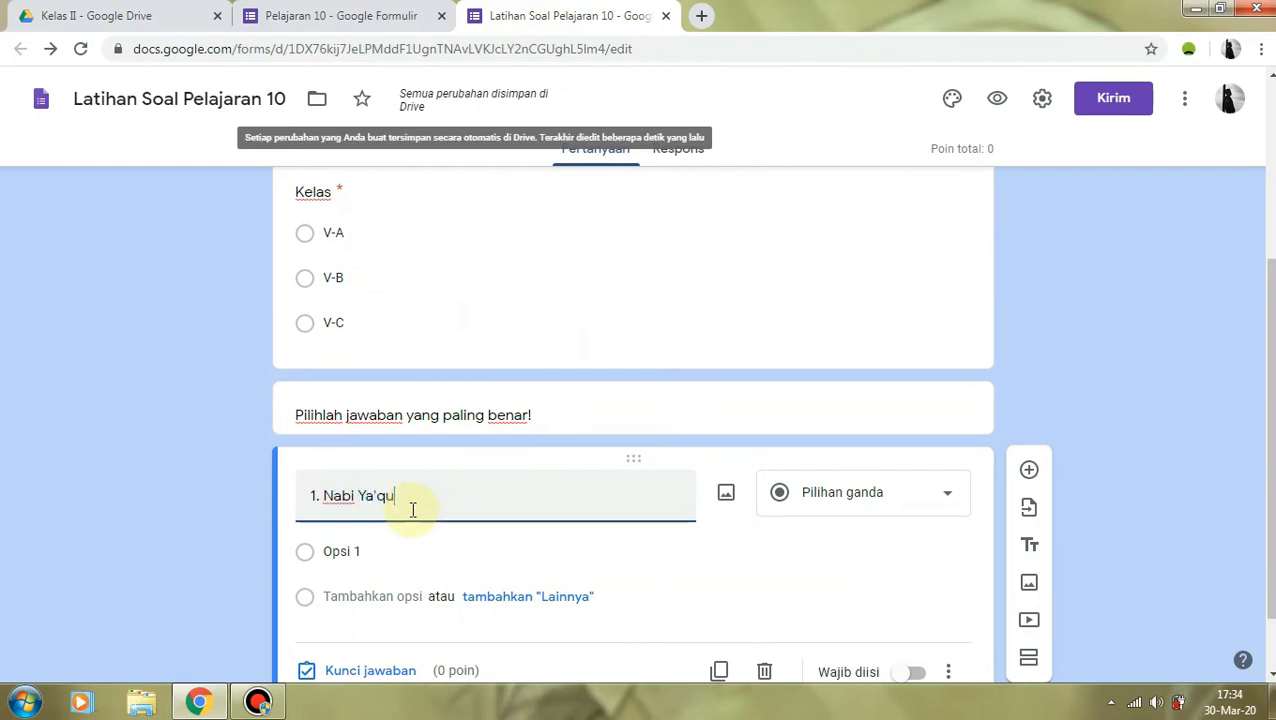
{"action": "type", "text": "b a.s. utusan ......."}
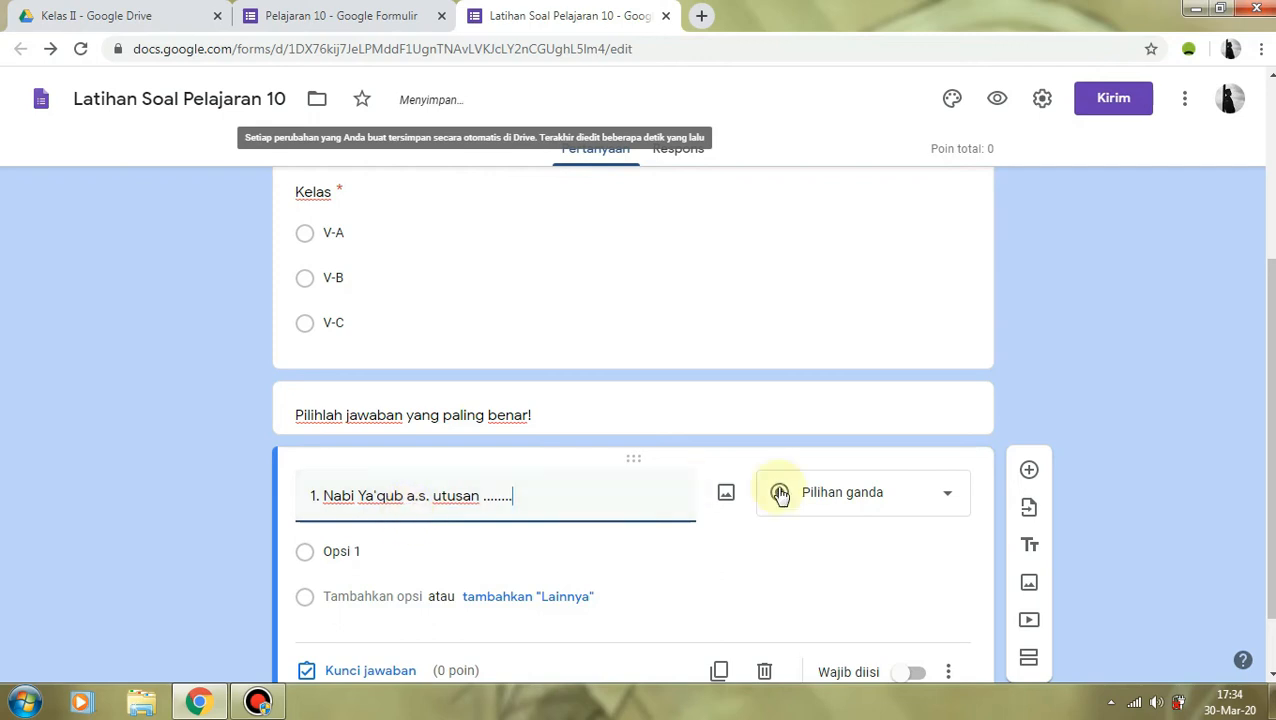
Fill in the answer options "Allah Swt.", "manusia" and "malaikat" for question 1
{"action": "scroll", "coordinate": [513, 527], "scroll_direction": "down", "scroll_amount": 1}
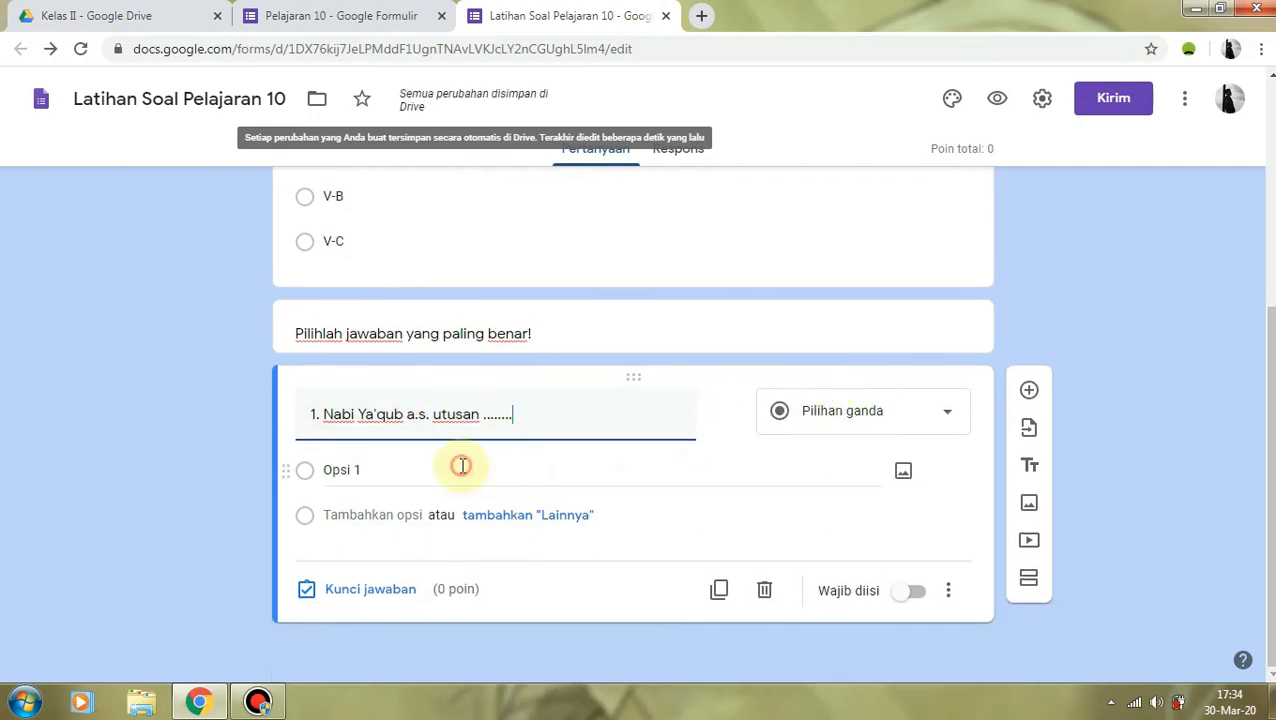
{"action": "left_click", "coordinate": [462, 466]}
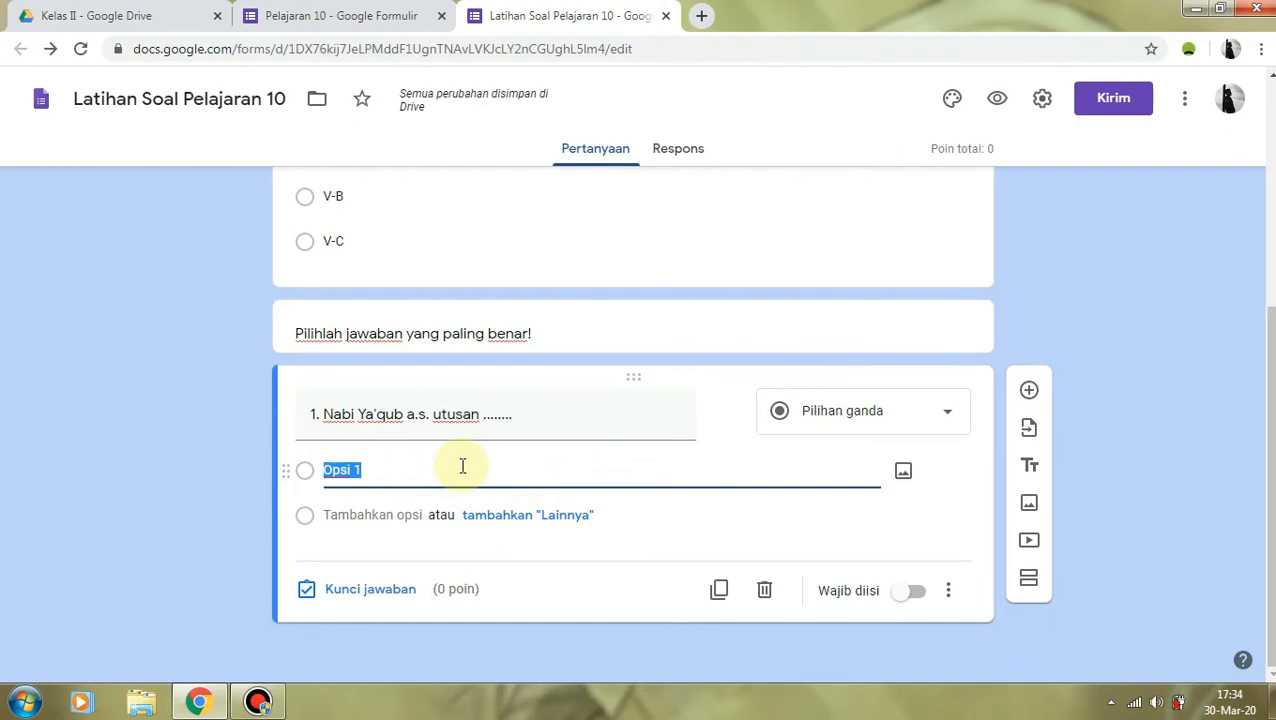
{"action": "type", "text": "Allah Swt."}
{"action": "key", "text": "Return"}
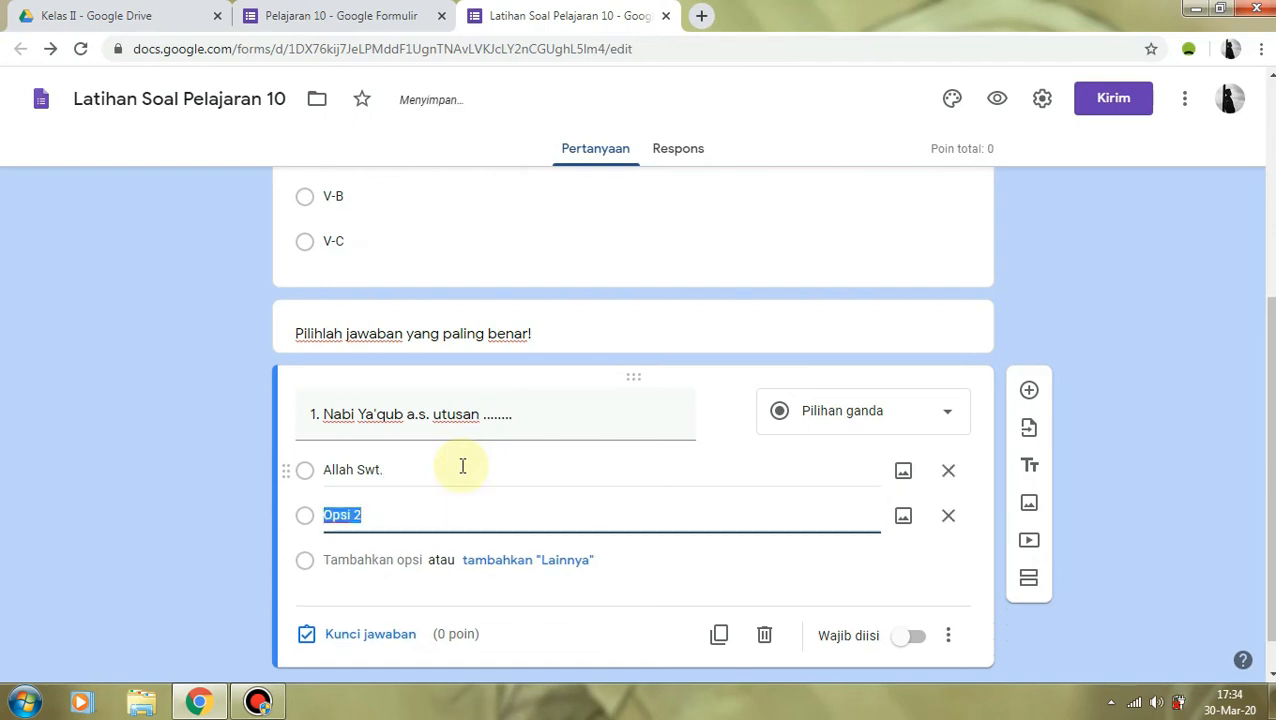
{"action": "type", "text": "manusia"}
{"action": "key", "text": "Return"}
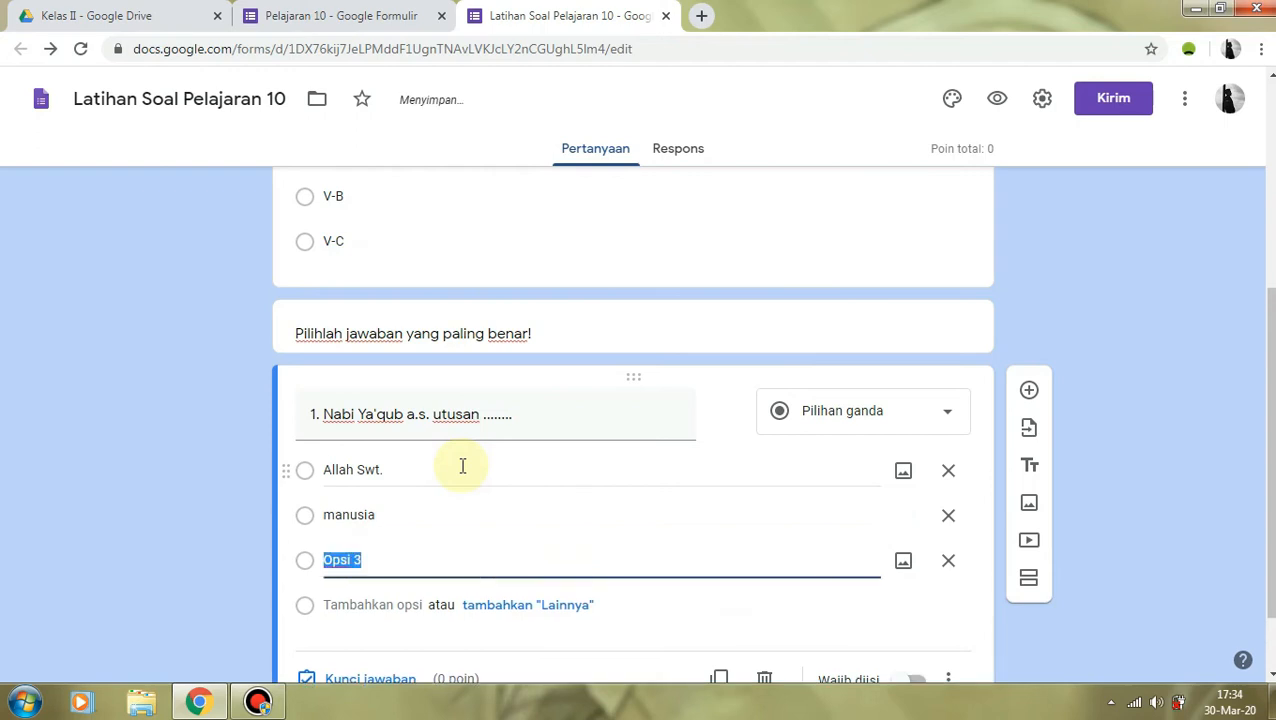
{"action": "type", "text": "malaikat"}
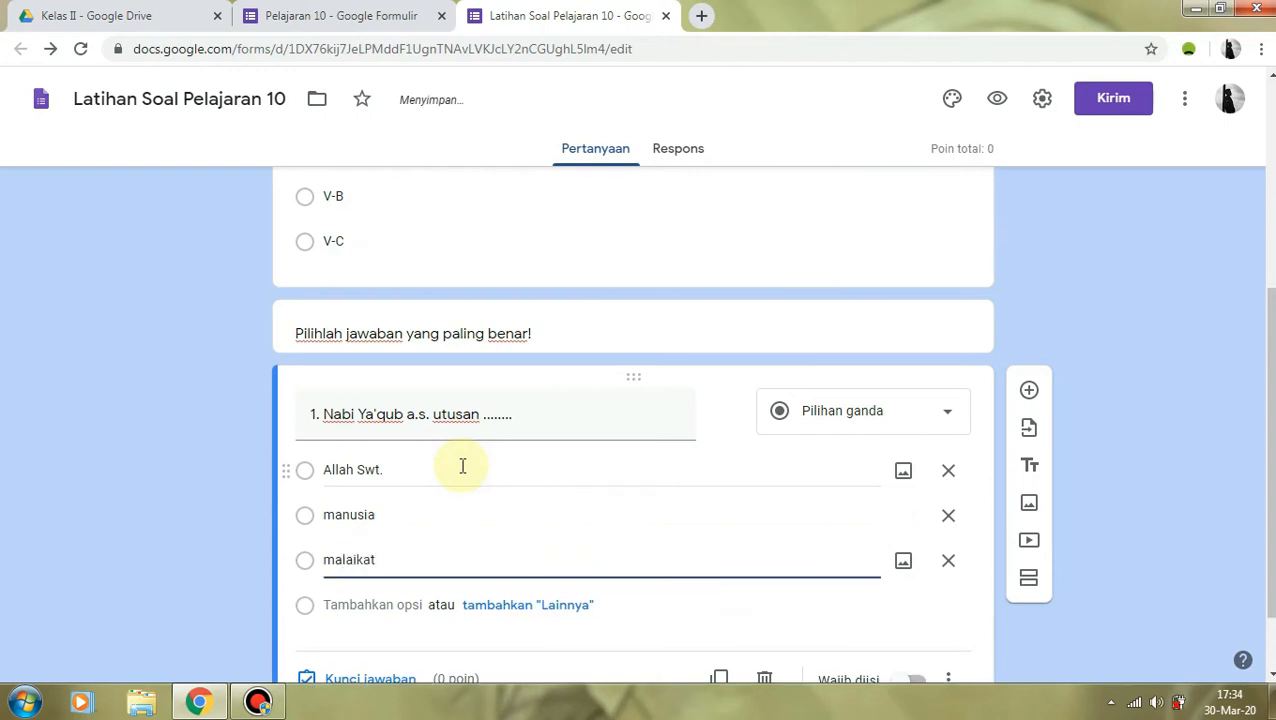
Set question 1's answer key to "Allah Swt." with a value of 10 points
{"action": "scroll", "coordinate": [462, 465], "scroll_direction": "down", "scroll_amount": 1}
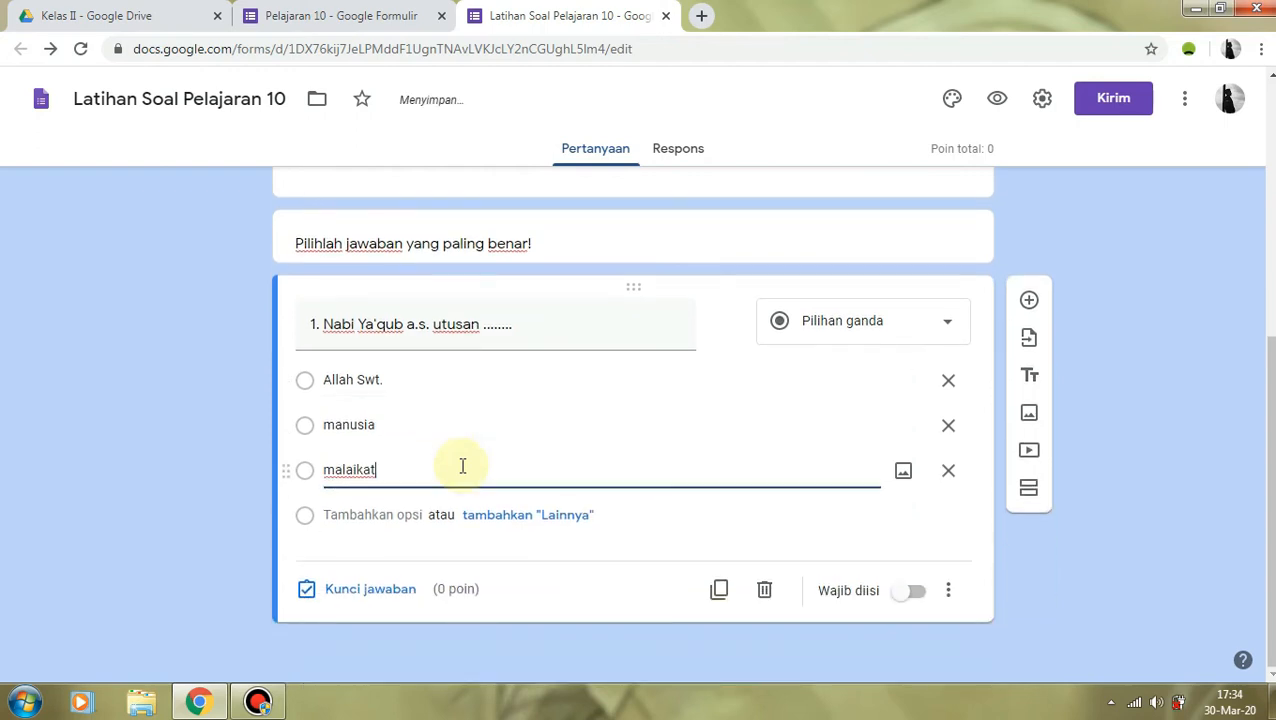
{"action": "left_click", "coordinate": [345, 590]}
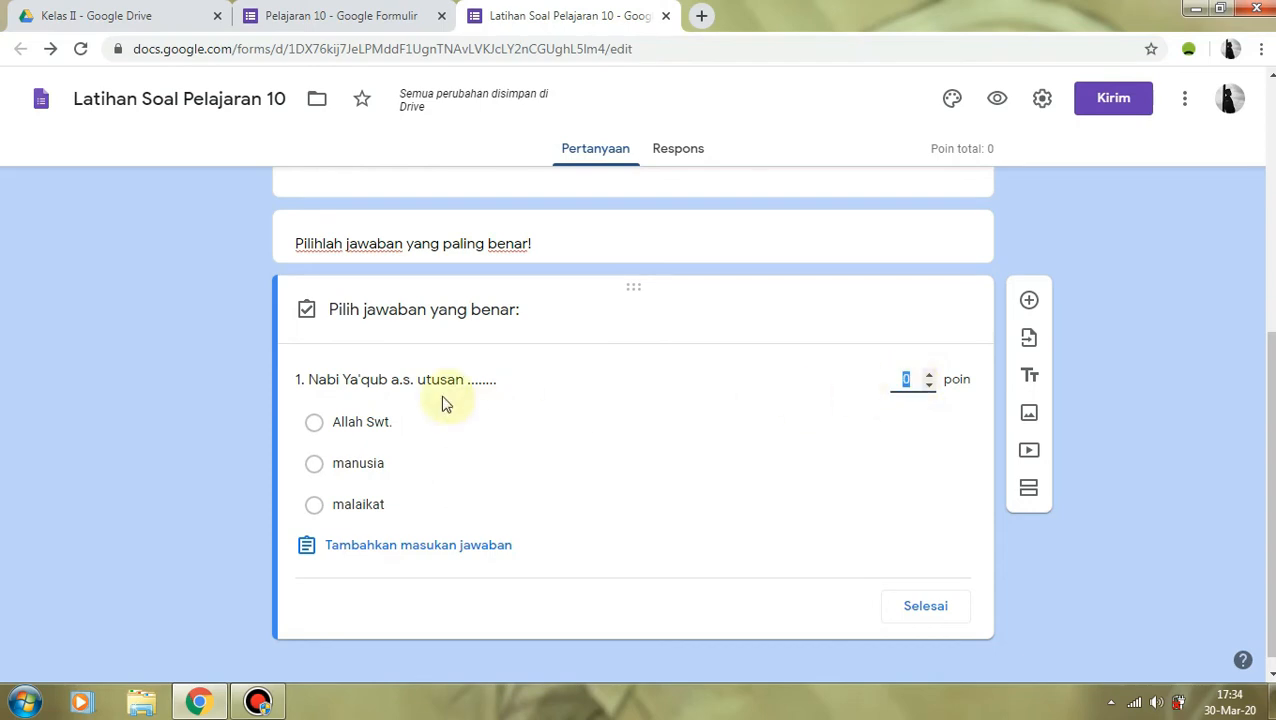
{"action": "left_click", "coordinate": [928, 377]}
{"action": "left_click", "coordinate": [928, 377]}
{"action": "left_click", "coordinate": [928, 377]}
{"action": "left_click", "coordinate": [929, 377]}
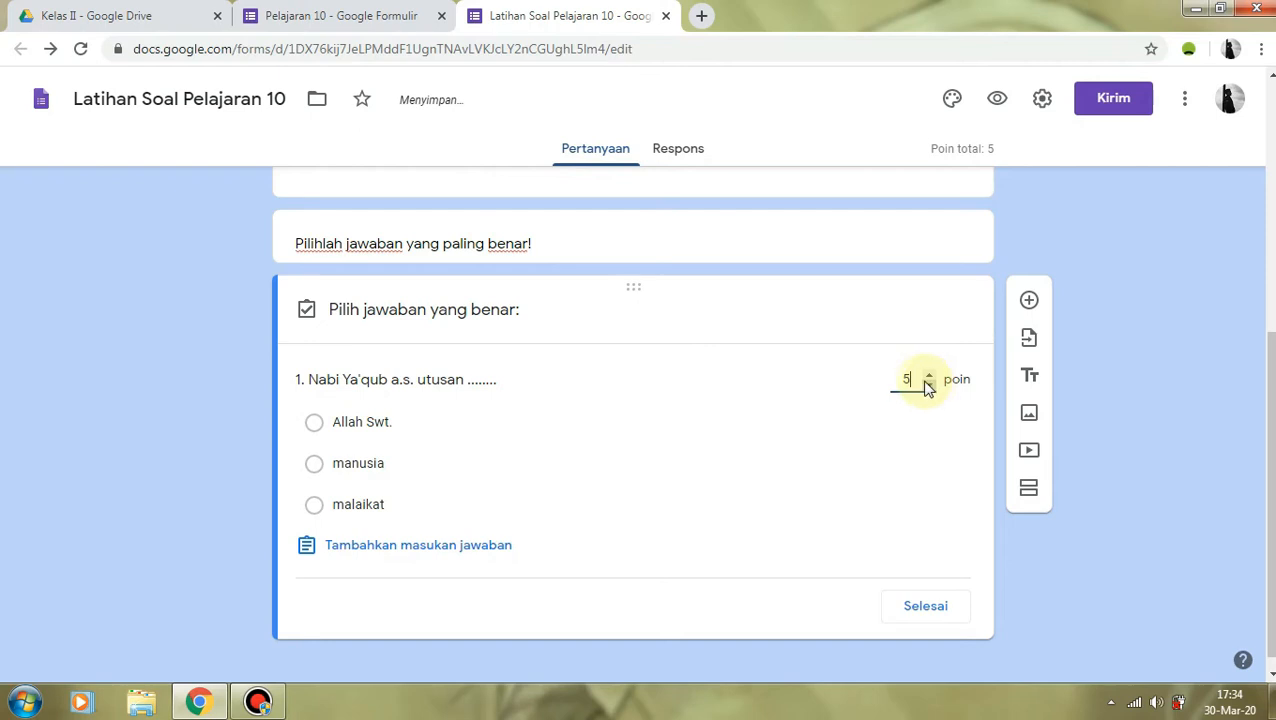
{"action": "left_click_drag", "start_coordinate": [909, 380], "coordinate": [893, 383]}
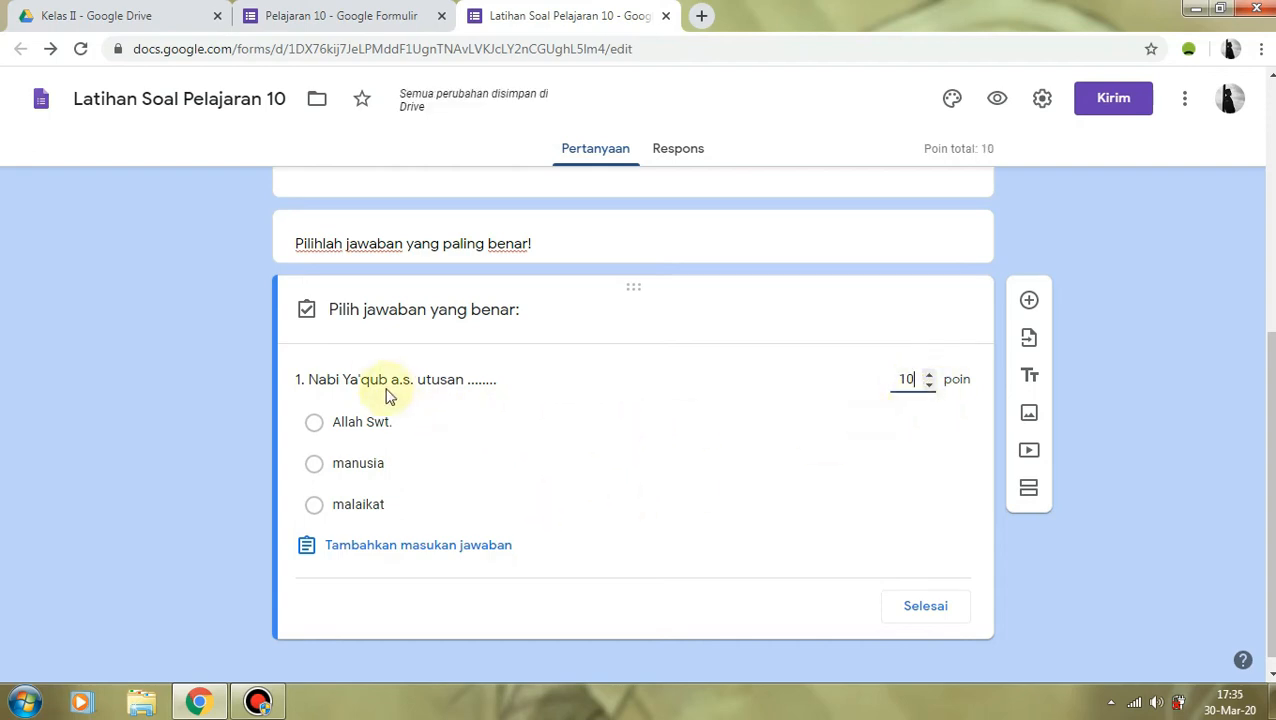
{"action": "left_click", "coordinate": [316, 428]}
{"action": "left_click", "coordinate": [924, 607]}
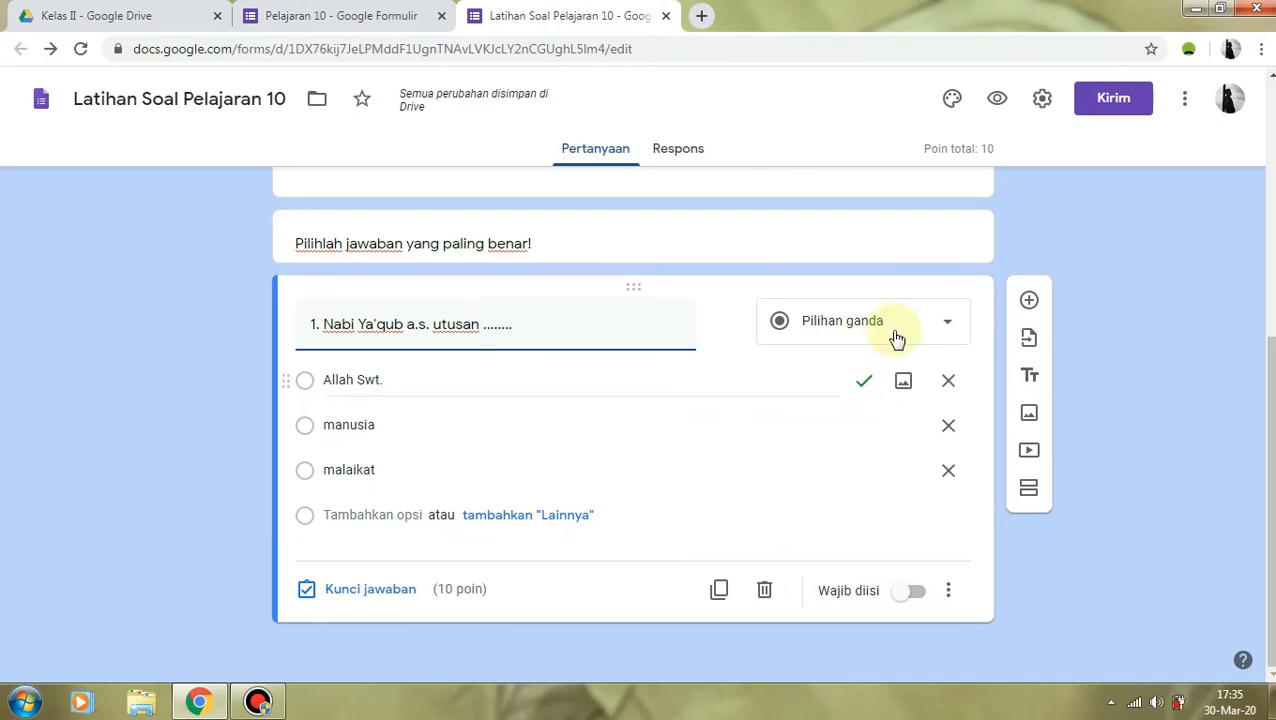
Add a multiple-choice question below question 1 with the text "2. Salah satu sikap Nabi Ya'qub a.s. adalah ........"
{"action": "left_click", "coordinate": [1031, 303]}
{"action": "type", "text": "2. Salah satu sikap n"}
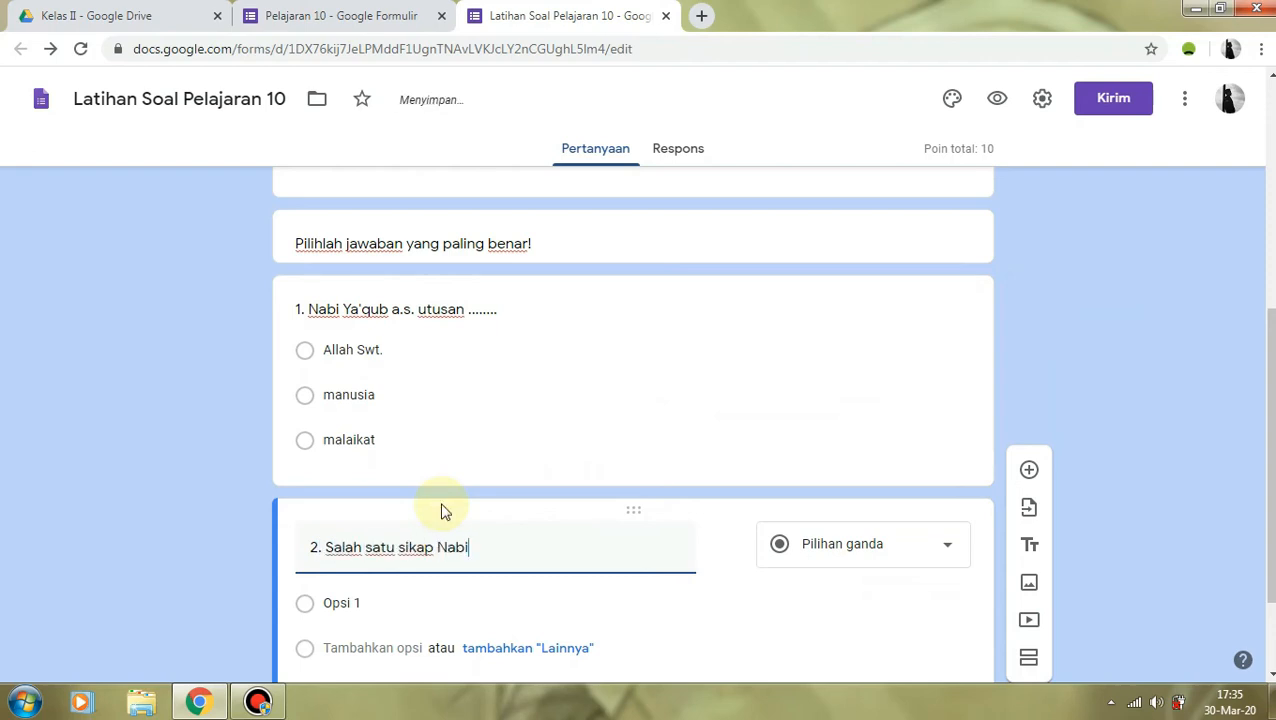
{"action": "type", "text": "abi Ya'qub a.s. adalah ......"}
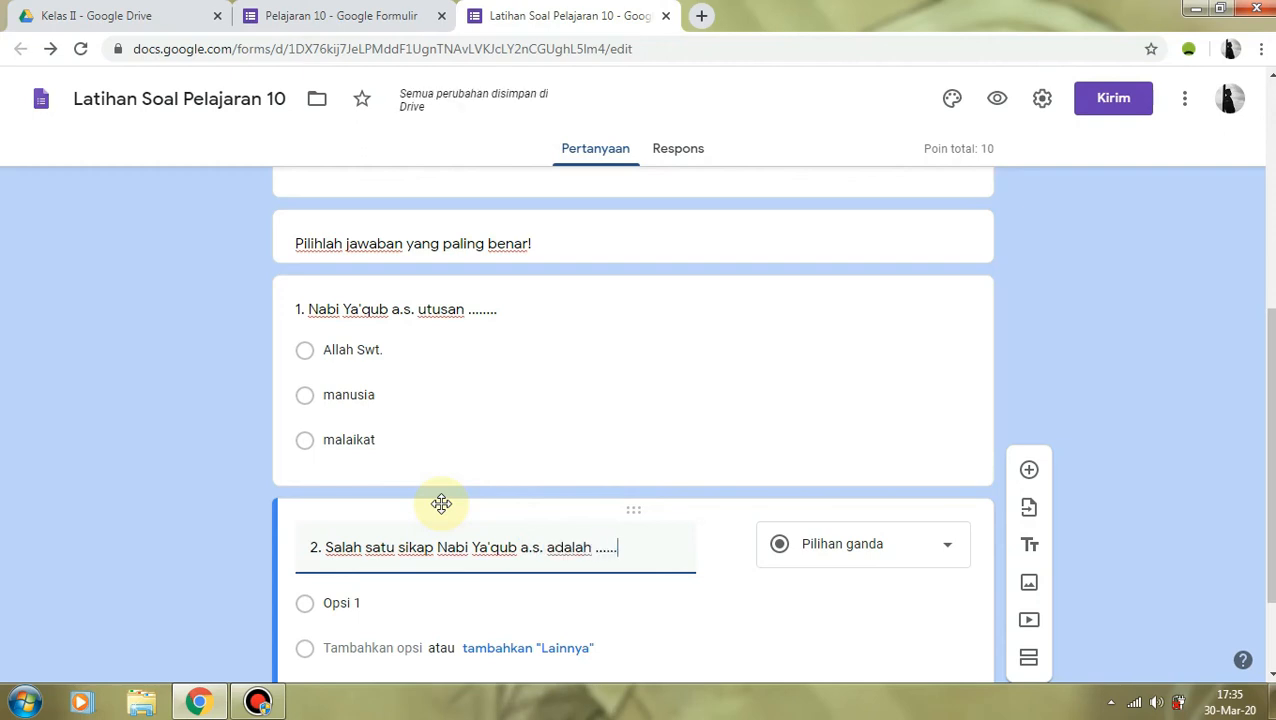
{"action": "type", "text": ".."}
Fill in the answer options "marah", "ramah" and "umrah" for question 2
{"action": "scroll", "coordinate": [441, 513], "scroll_direction": "down", "scroll_amount": 1}
{"action": "left_click", "coordinate": [372, 511]}
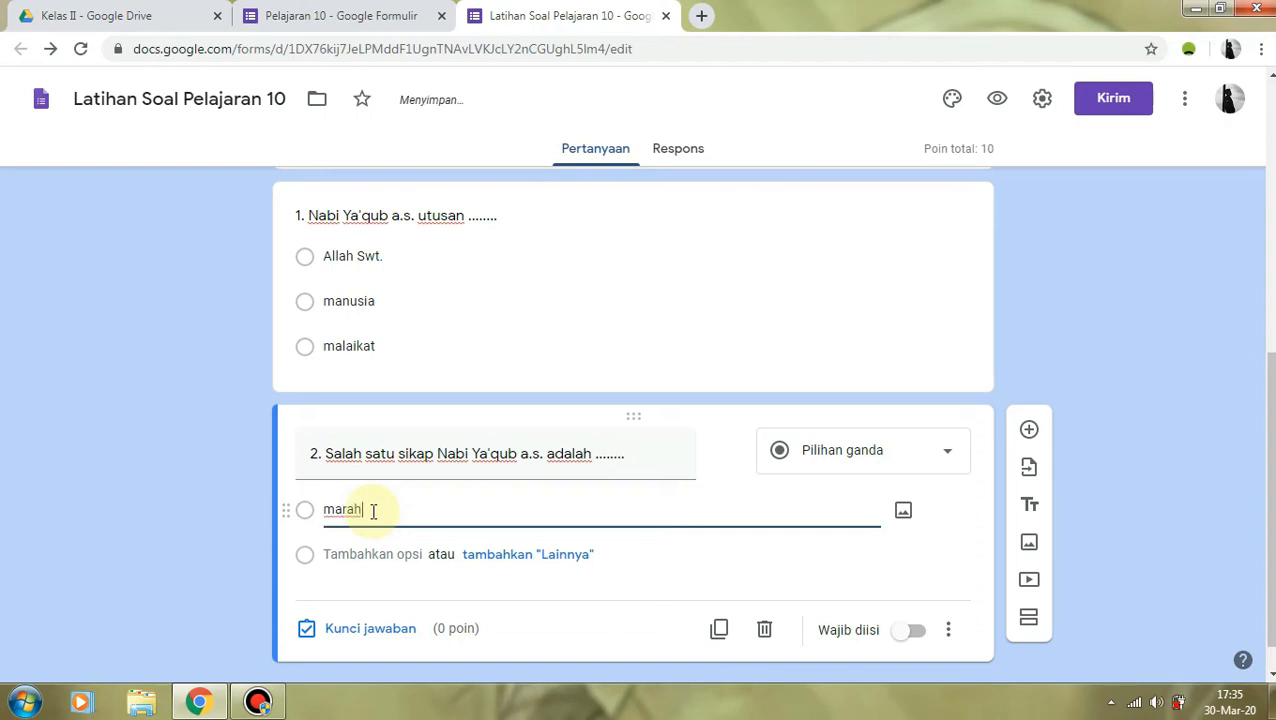
{"action": "key", "text": "Return"}
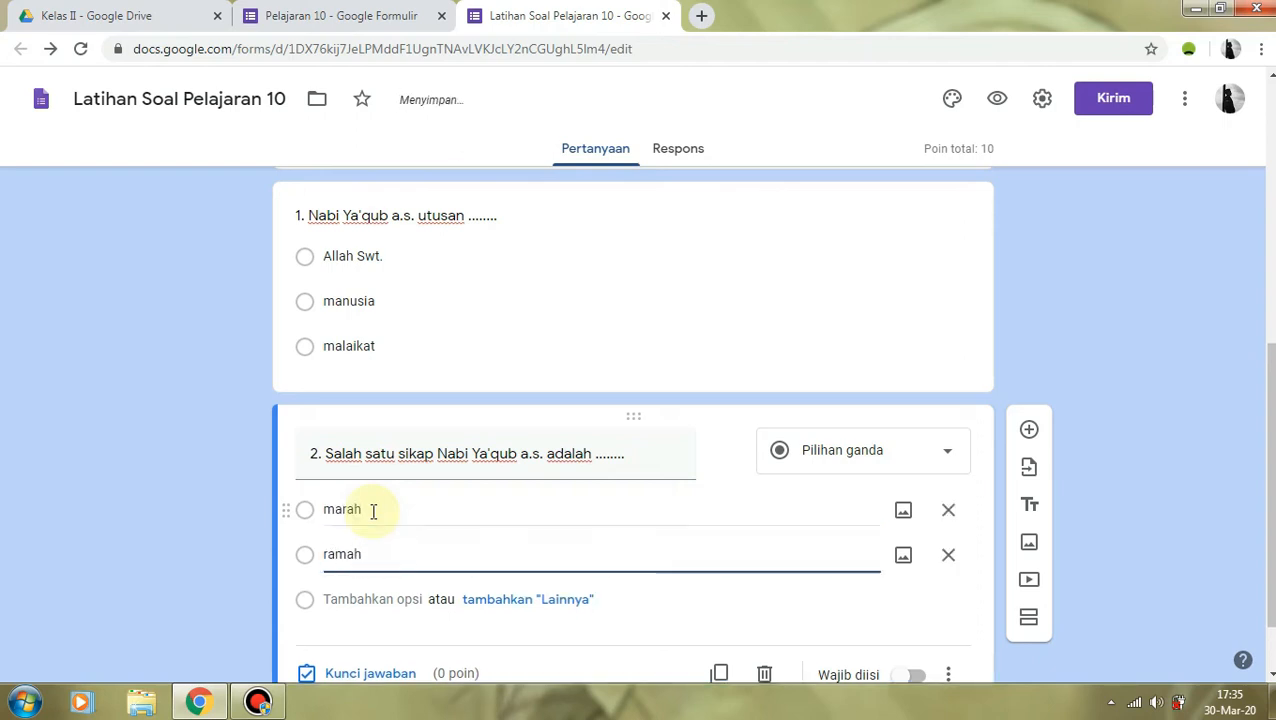
{"action": "key", "text": "Return"}
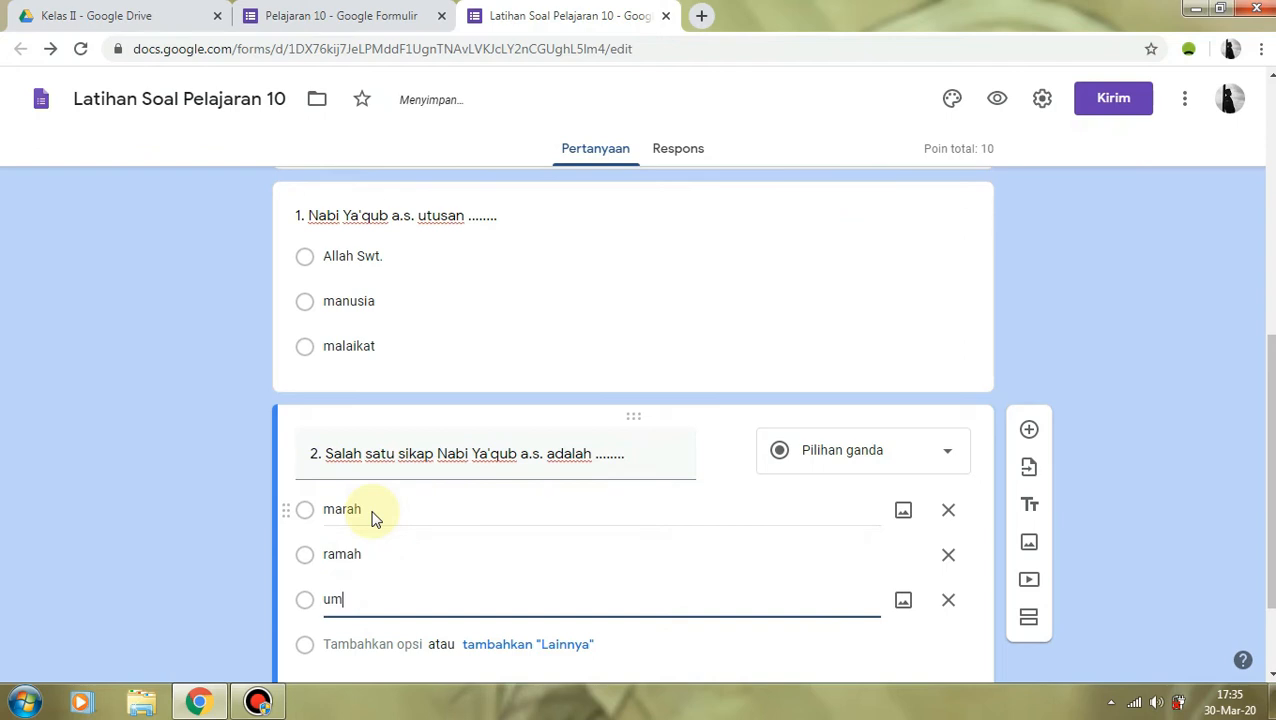
{"action": "scroll", "coordinate": [373, 511], "scroll_direction": "down", "scroll_amount": 1}
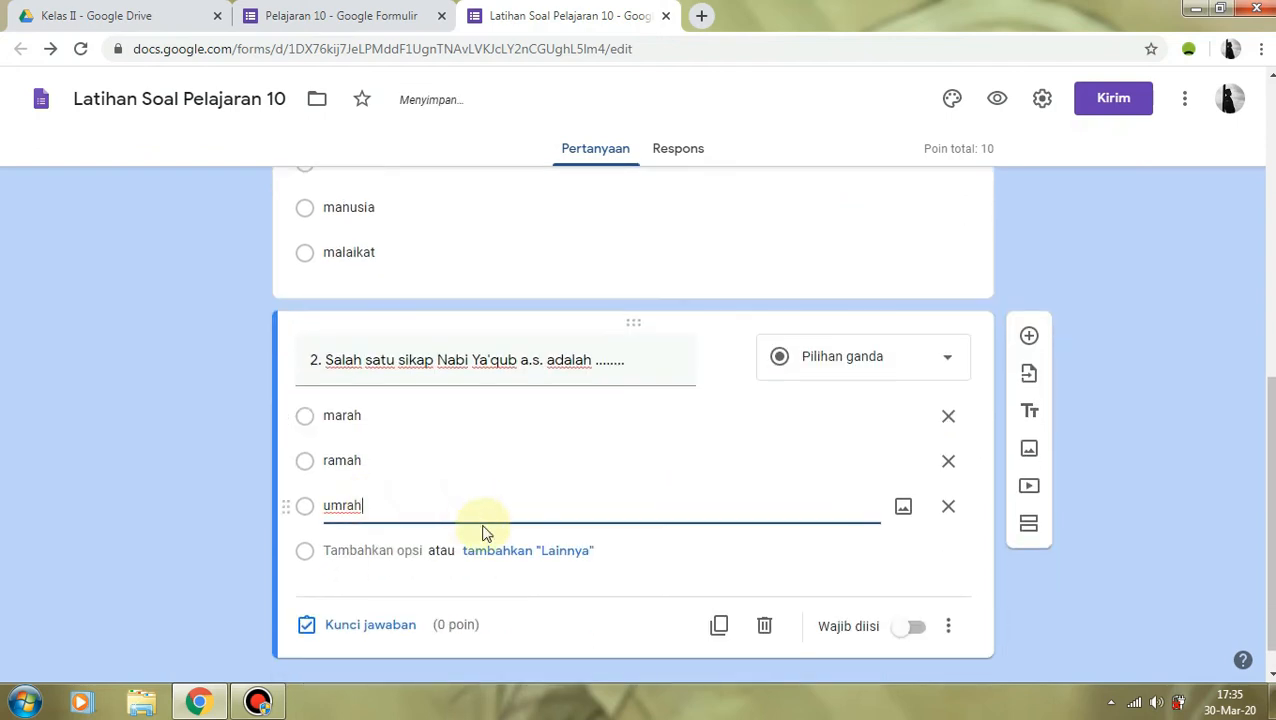
Set question 2's answer key to "ramah" with a value of 10 points
{"action": "left_click", "coordinate": [410, 632]}
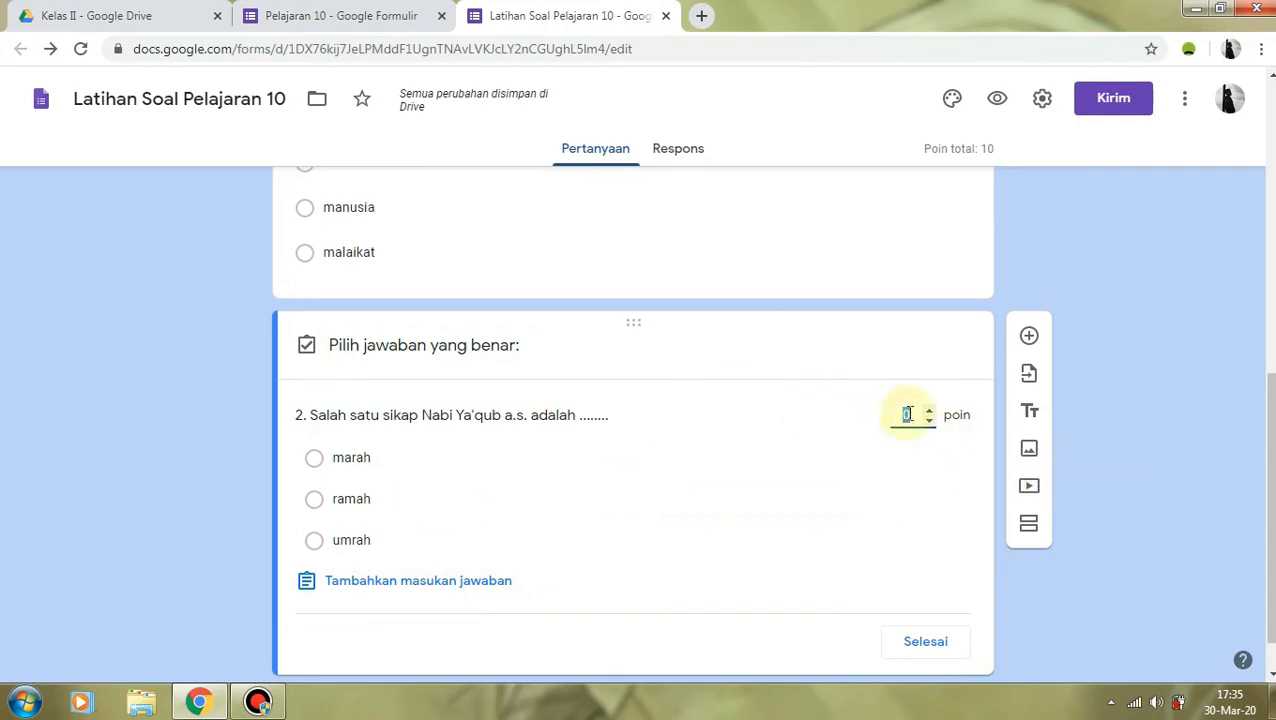
{"action": "left_click", "coordinate": [357, 500]}
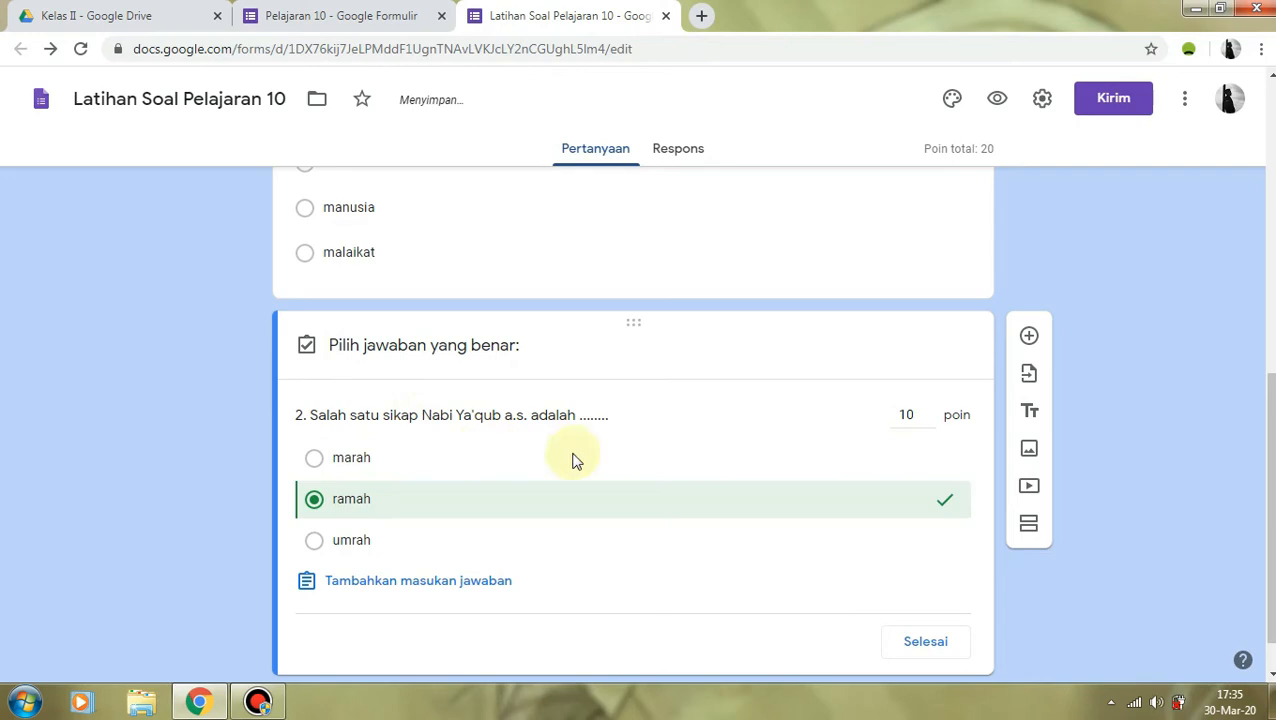
{"action": "scroll", "coordinate": [584, 544], "scroll_direction": "down", "scroll_amount": 1}
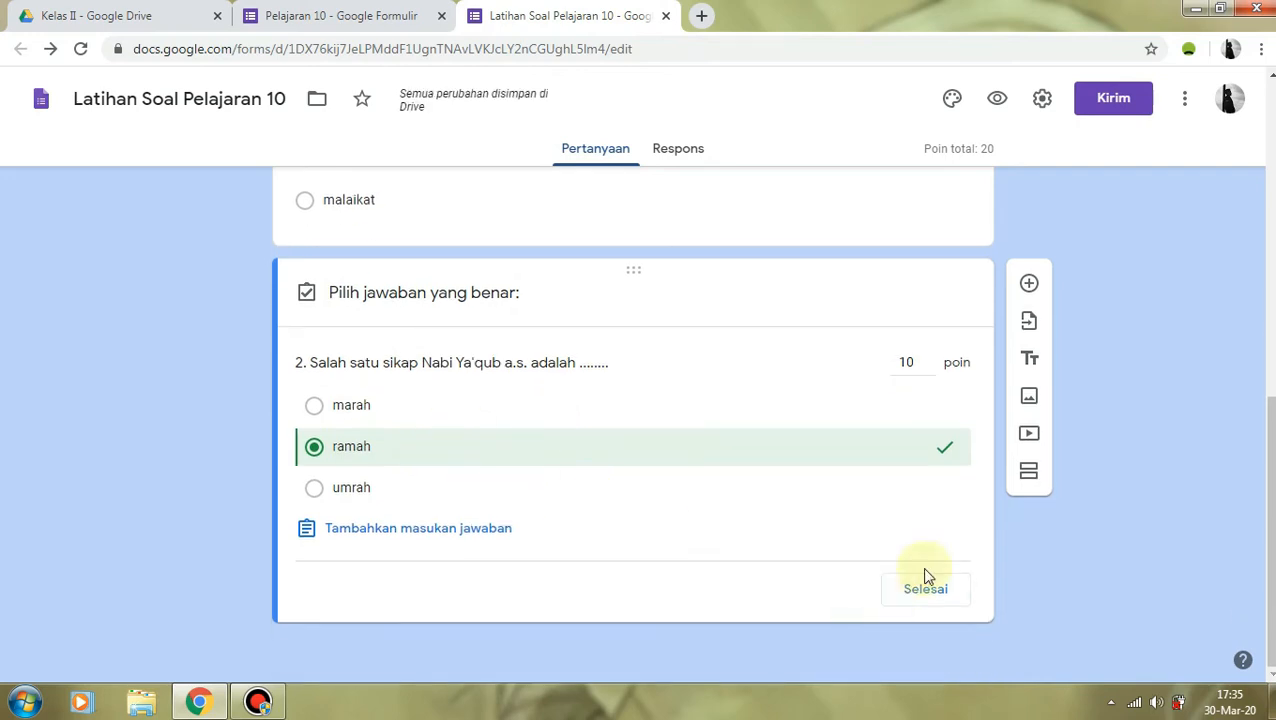
{"action": "left_click", "coordinate": [925, 589]}
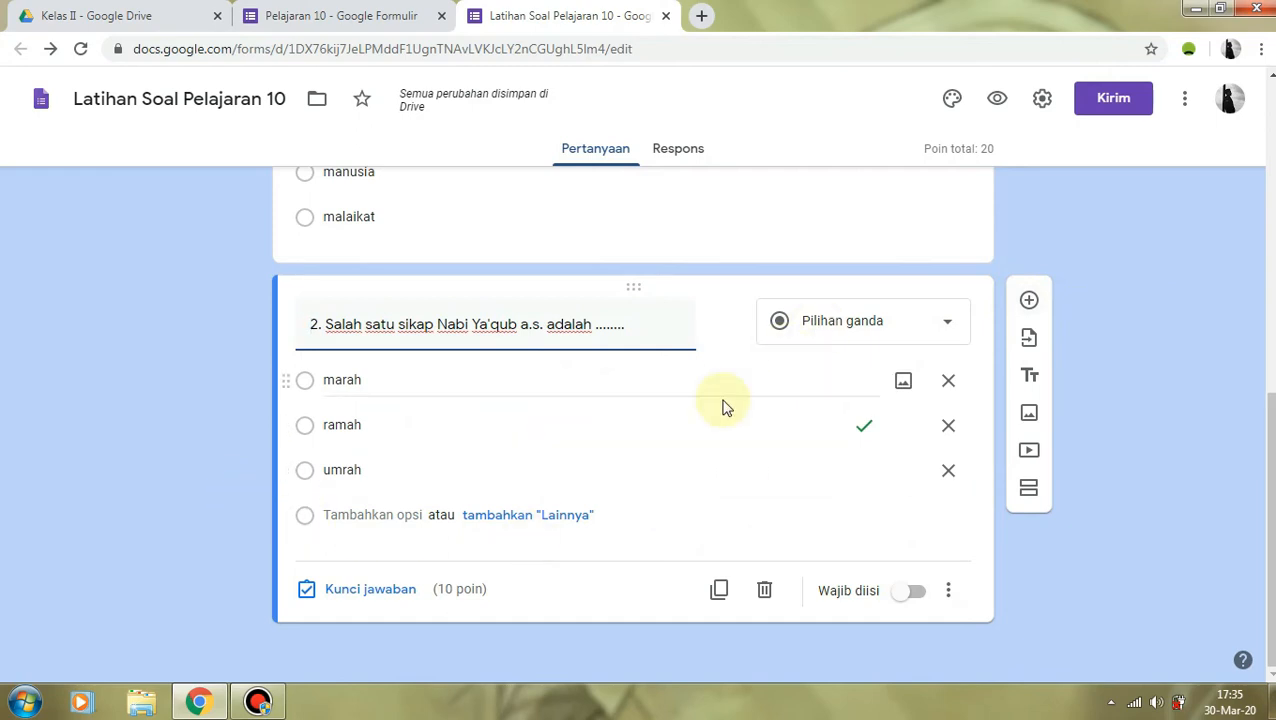
{"action": "scroll", "coordinate": [724, 405], "scroll_direction": "up", "scroll_amount": 1}
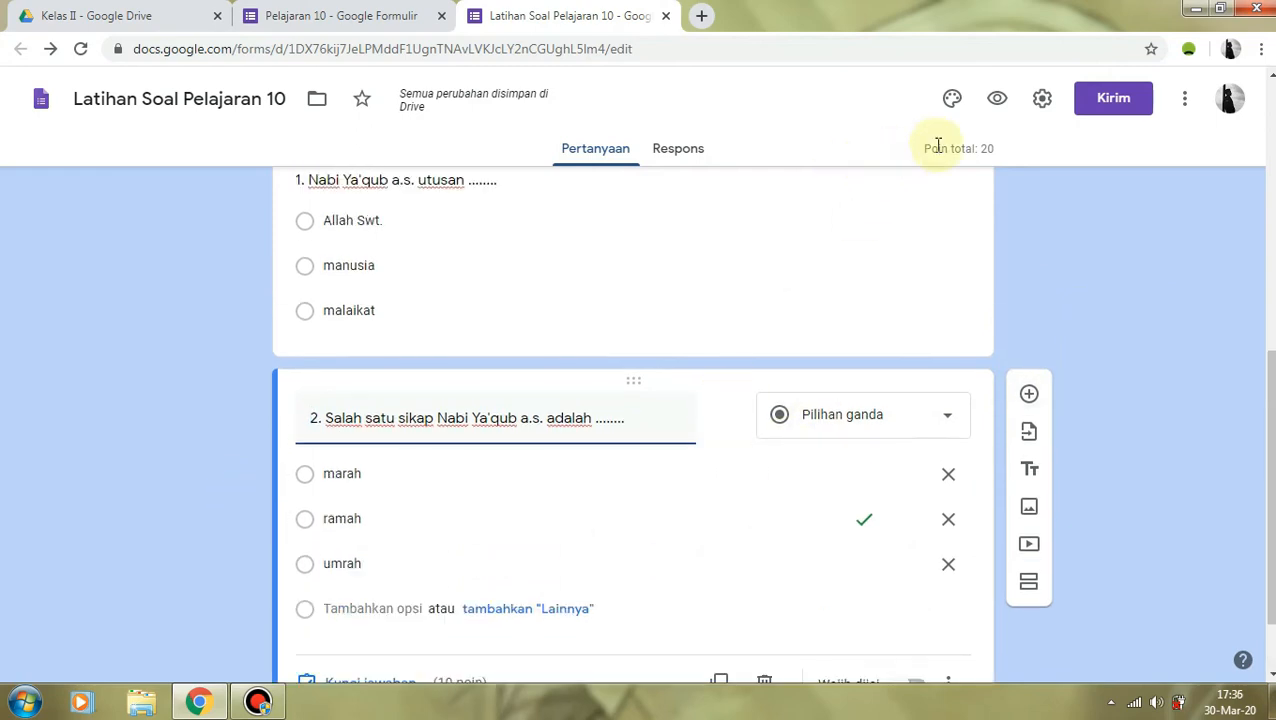
{"action": "left_click_drag", "start_coordinate": [925, 148], "coordinate": [997, 157]}
{"action": "left_click", "coordinate": [997, 158]}
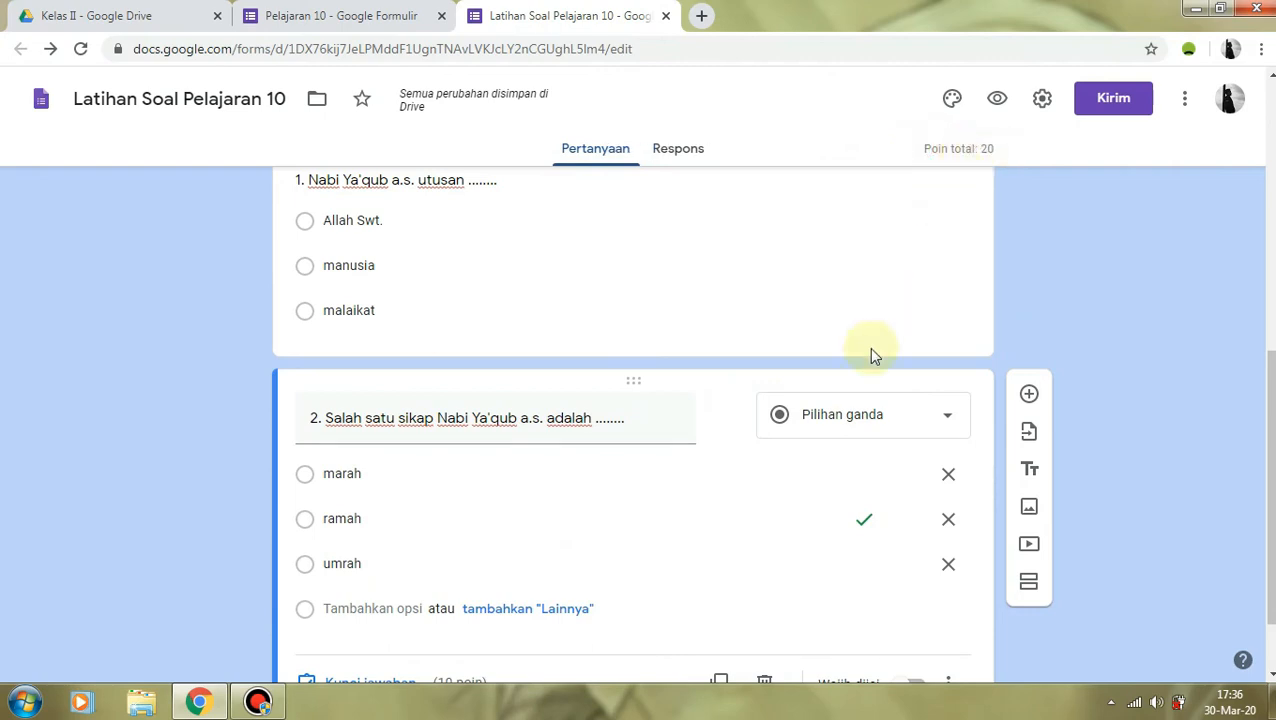
{"action": "scroll", "coordinate": [869, 348], "scroll_direction": "up", "scroll_amount": 2}
{"action": "scroll", "coordinate": [869, 350], "scroll_direction": "down", "scroll_amount": 3}
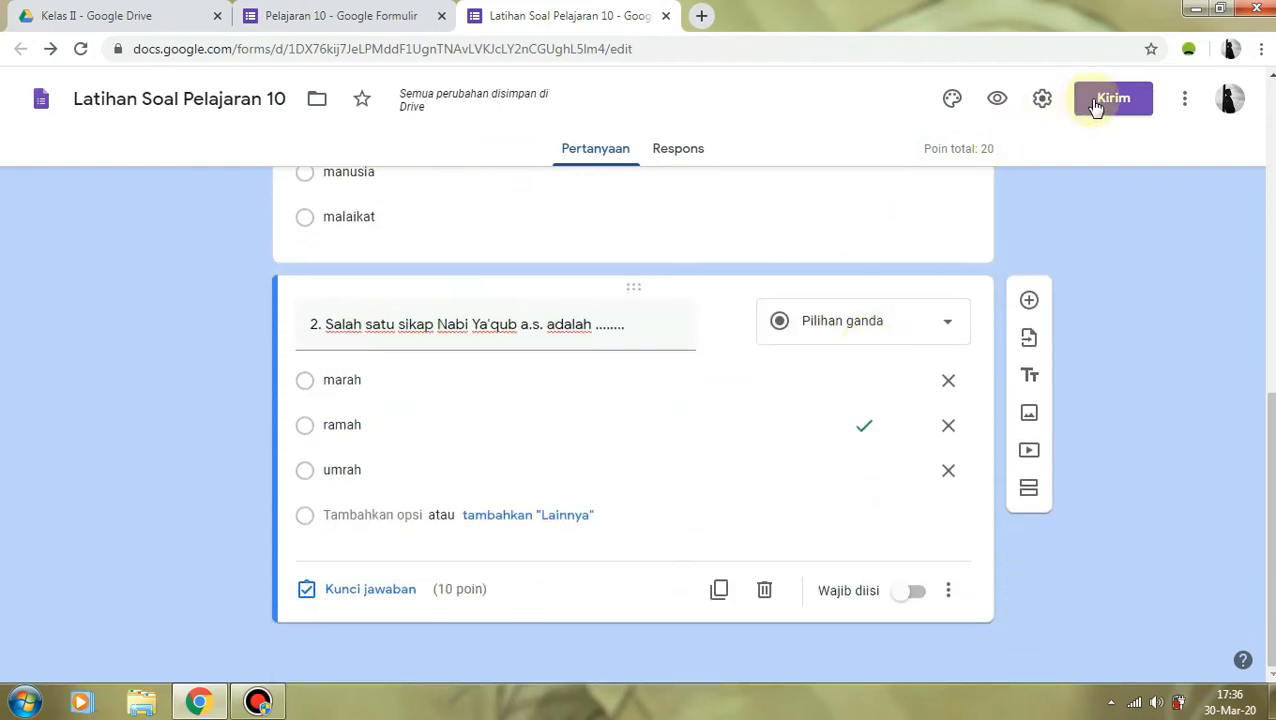
Open the form preview, fill in the respondent's name and choose class V-A
{"action": "left_click", "coordinate": [997, 104]}
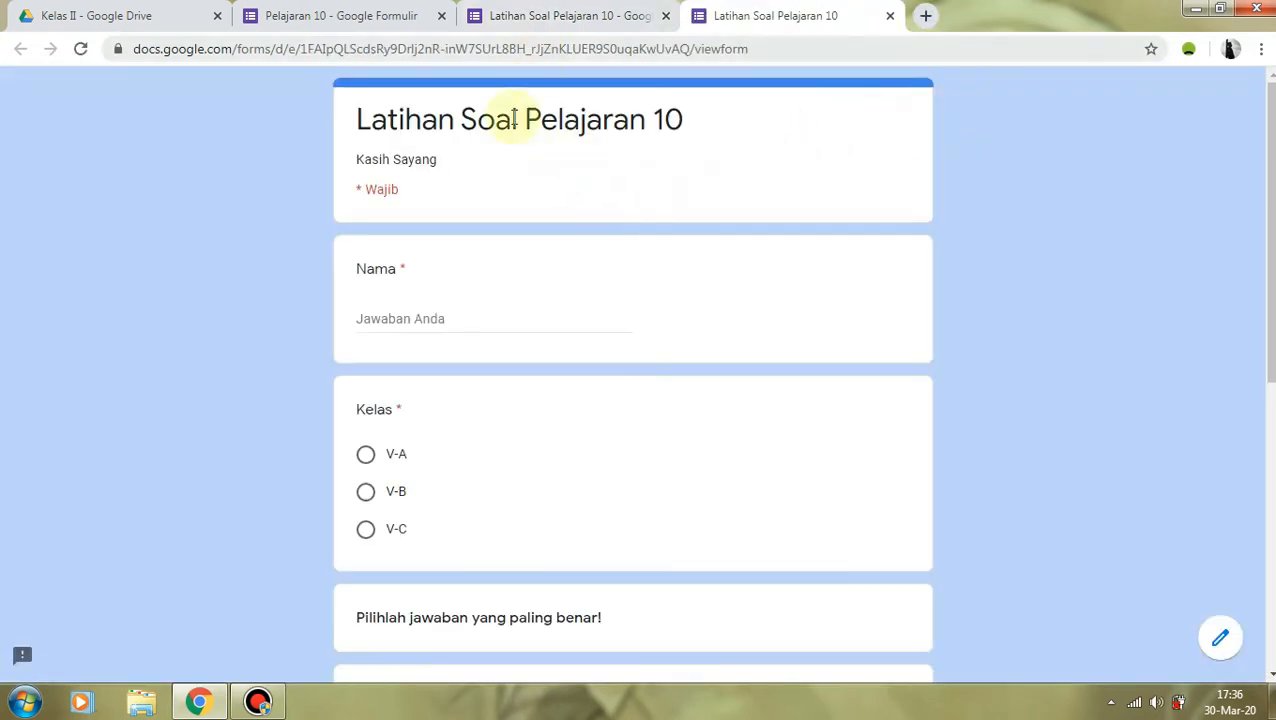
{"action": "left_click", "coordinate": [410, 319]}
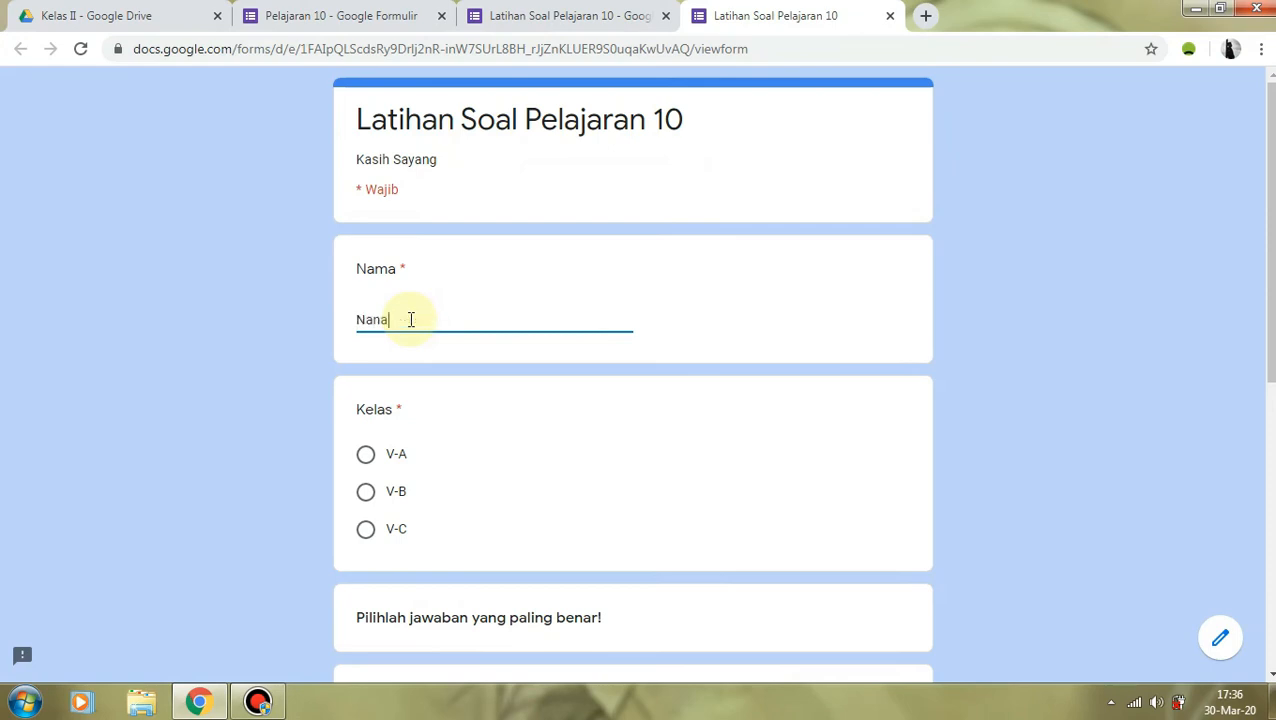
{"action": "scroll", "coordinate": [410, 345], "scroll_direction": "down", "scroll_amount": 1}
{"action": "left_click", "coordinate": [401, 363]}
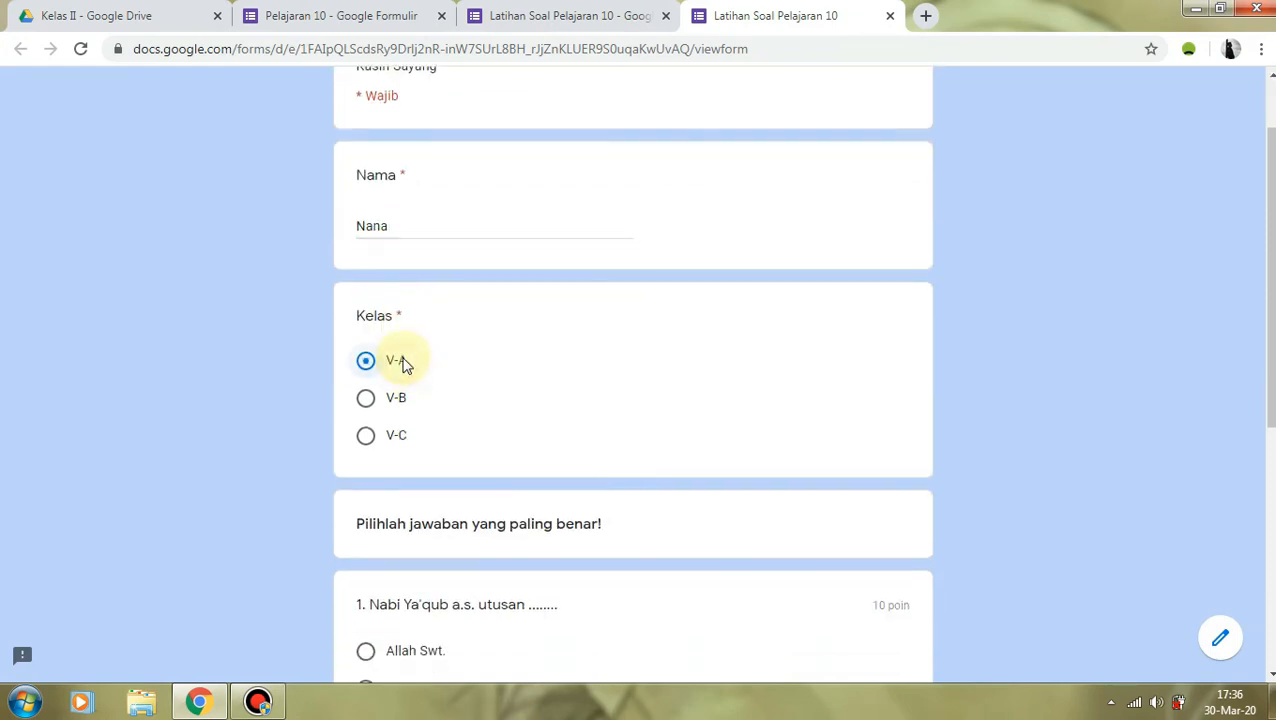
Answer question 1 with "Allah Swt." and question 2 with "ramah" in the preview, and submit the response
{"action": "scroll", "coordinate": [405, 365], "scroll_direction": "down", "scroll_amount": 1}
{"action": "scroll", "coordinate": [427, 440], "scroll_direction": "down", "scroll_amount": 2}
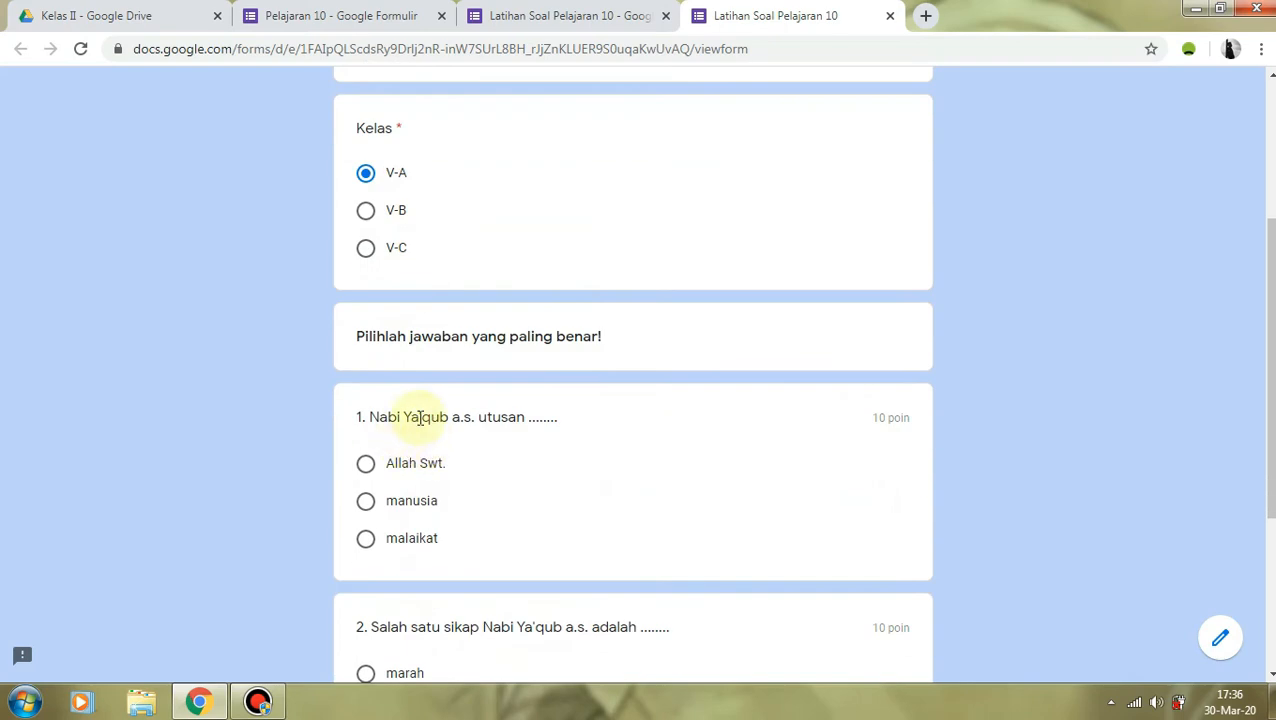
{"action": "scroll", "coordinate": [517, 362], "scroll_direction": "up", "scroll_amount": 4}
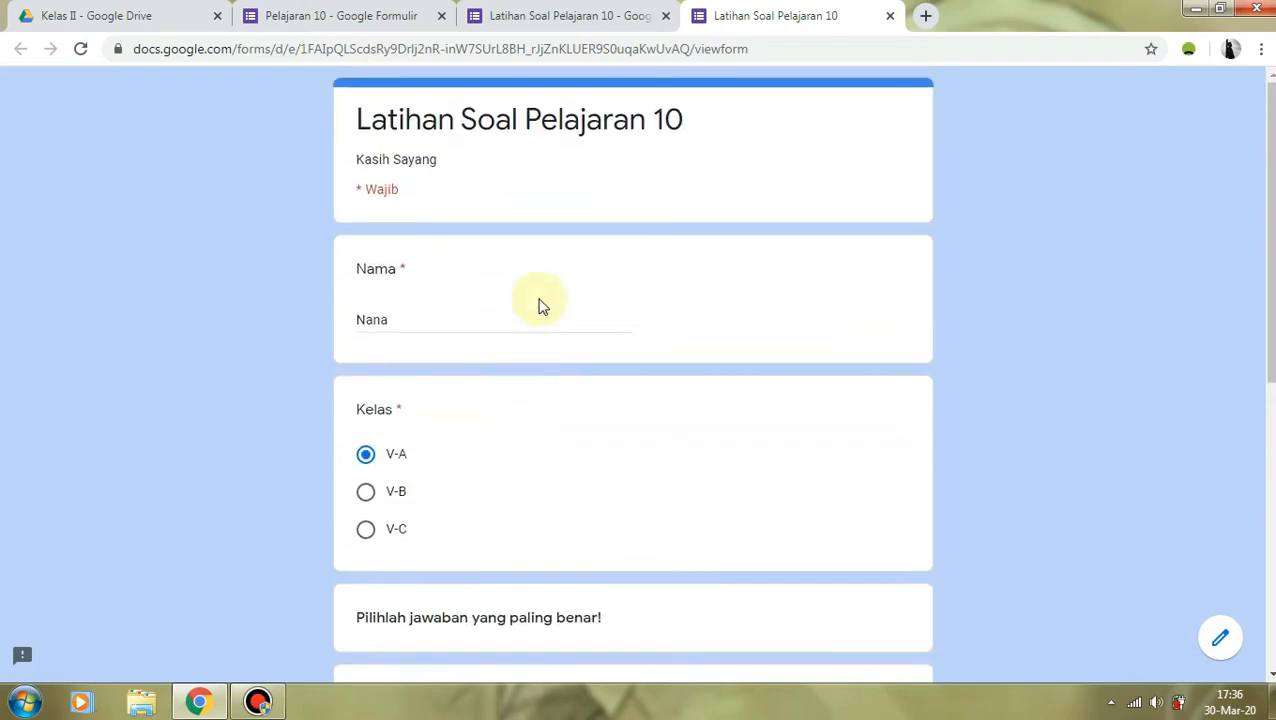
{"action": "scroll", "coordinate": [458, 347], "scroll_direction": "down", "scroll_amount": 3}
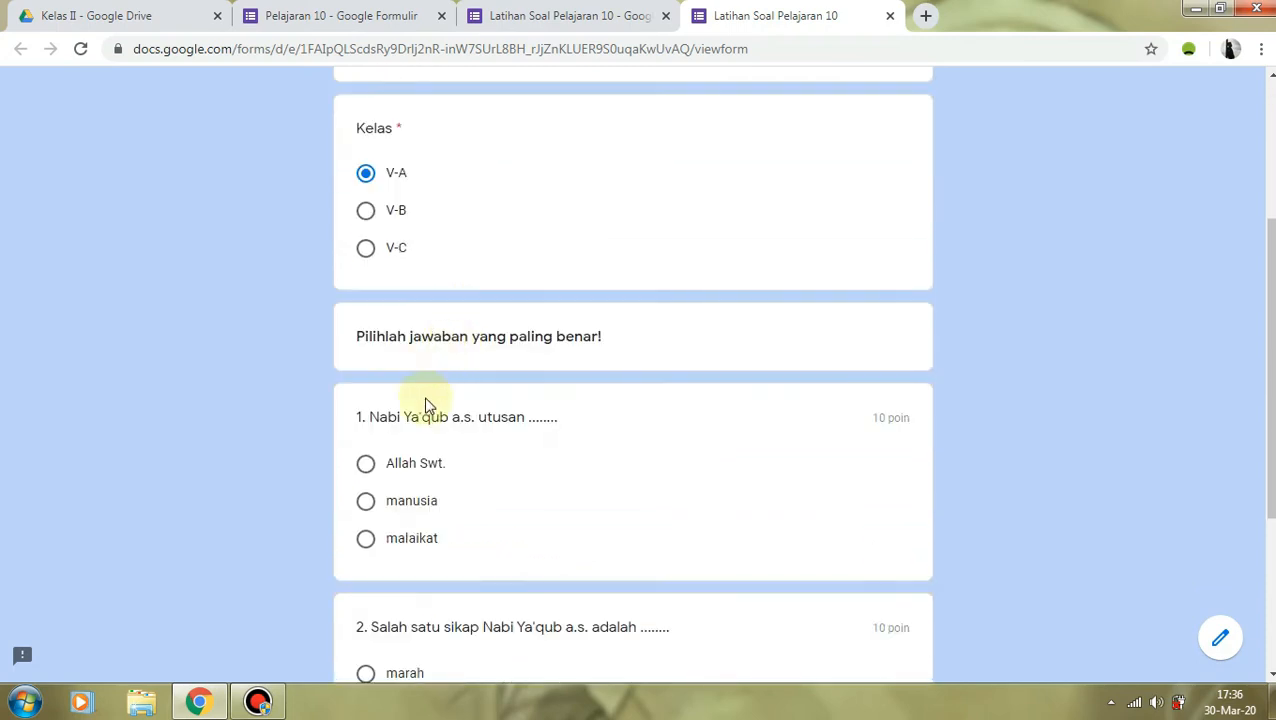
{"action": "scroll", "coordinate": [383, 400], "scroll_direction": "down", "scroll_amount": 1}
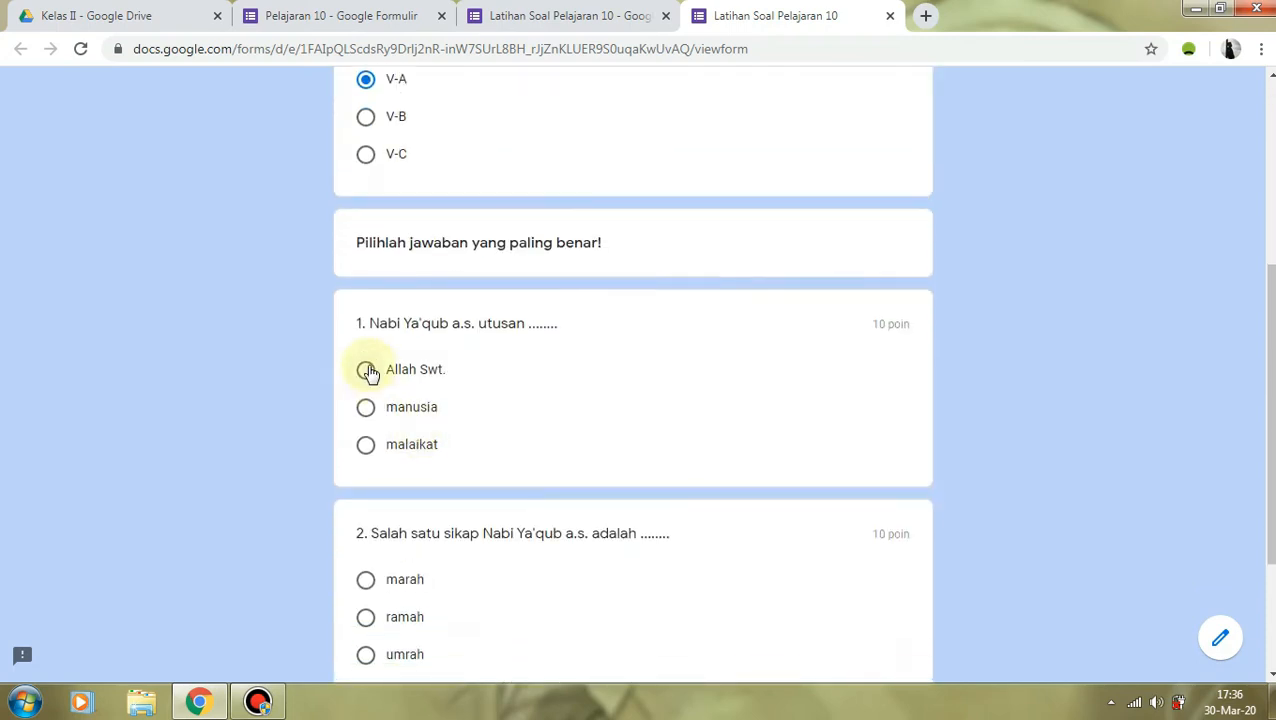
{"action": "left_click", "coordinate": [389, 374]}
{"action": "scroll", "coordinate": [430, 452], "scroll_direction": "down", "scroll_amount": 1}
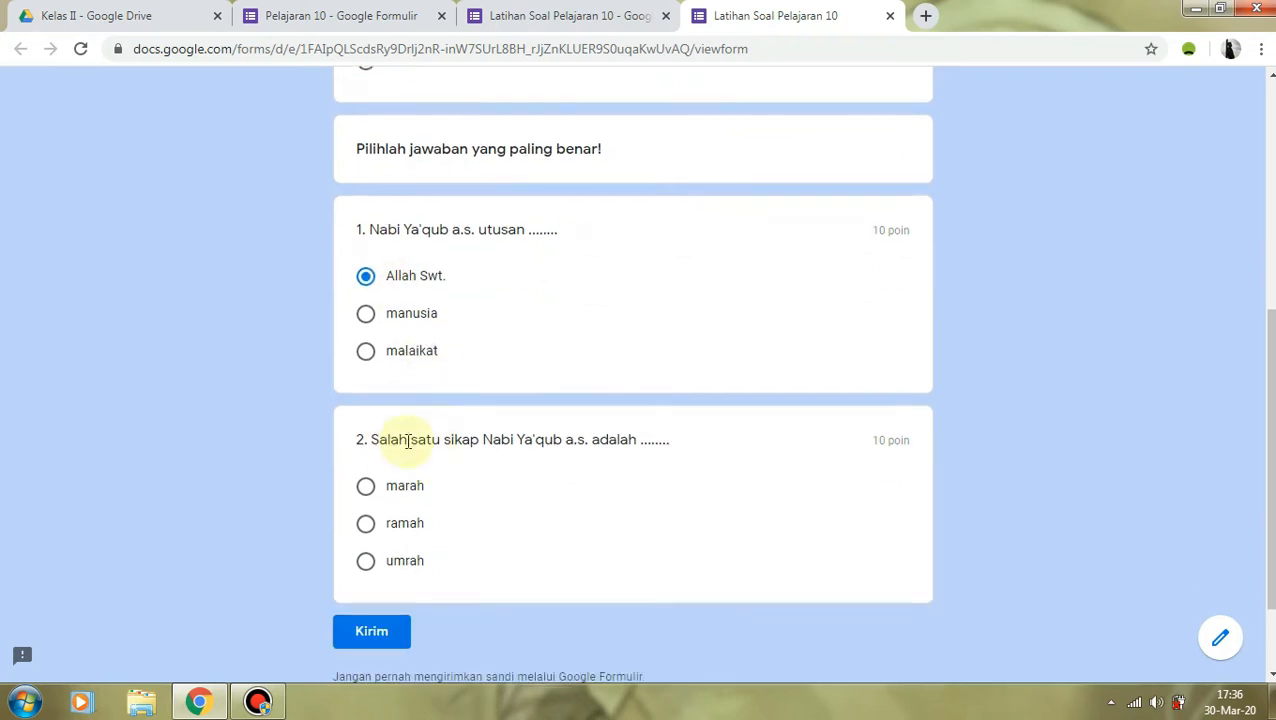
{"action": "left_click", "coordinate": [404, 528]}
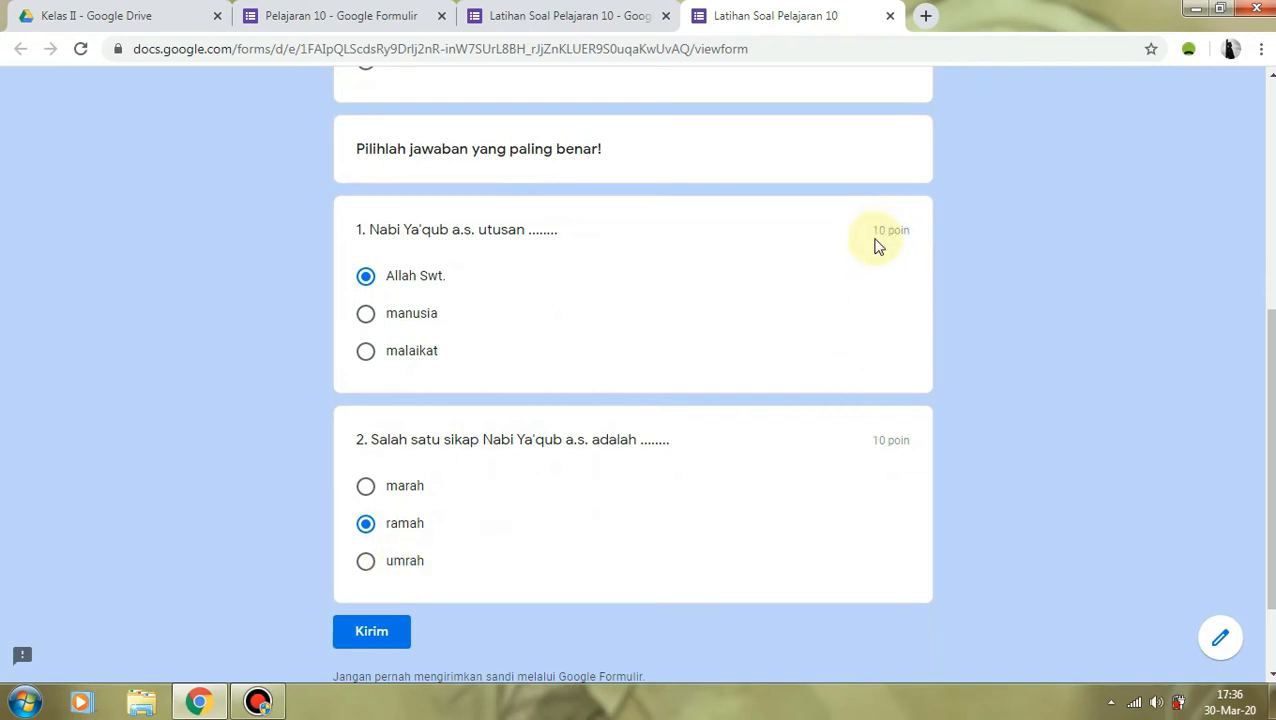
{"action": "left_click", "coordinate": [359, 639]}
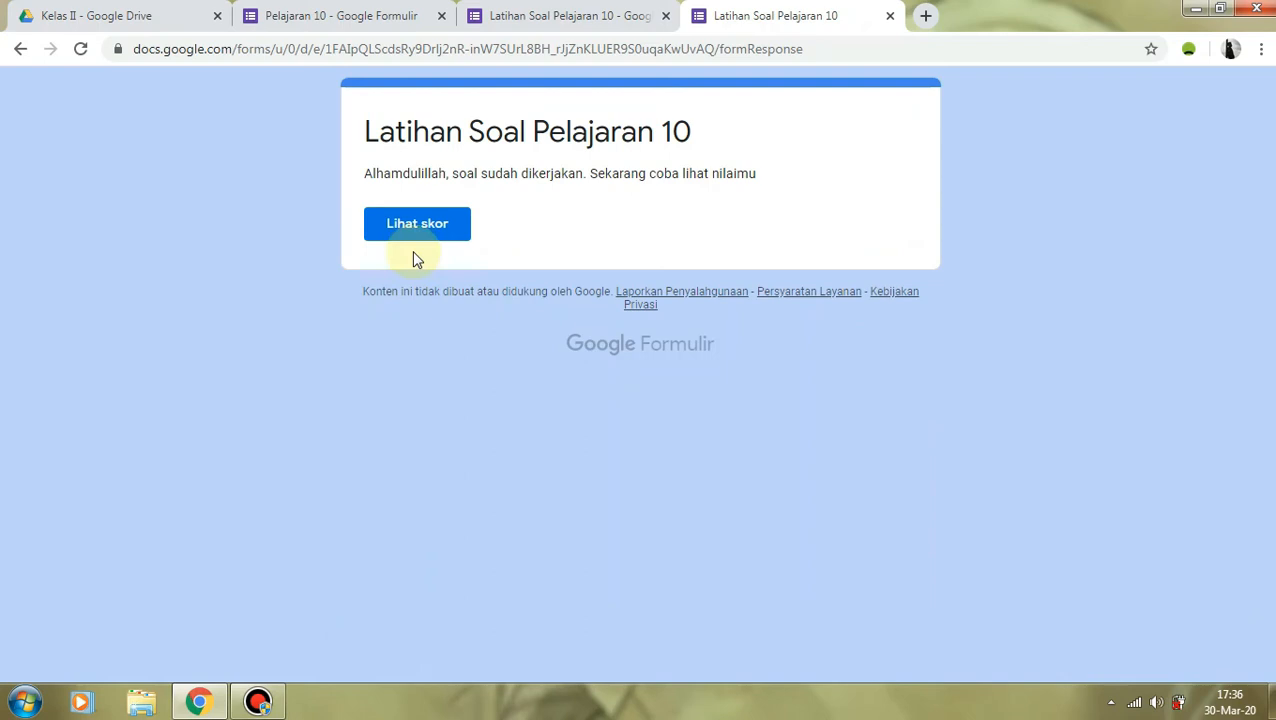
Read the confirmation message and open the score of the submitted response
{"action": "left_click_drag", "start_coordinate": [366, 175], "coordinate": [763, 178]}
{"action": "left_click", "coordinate": [761, 176]}
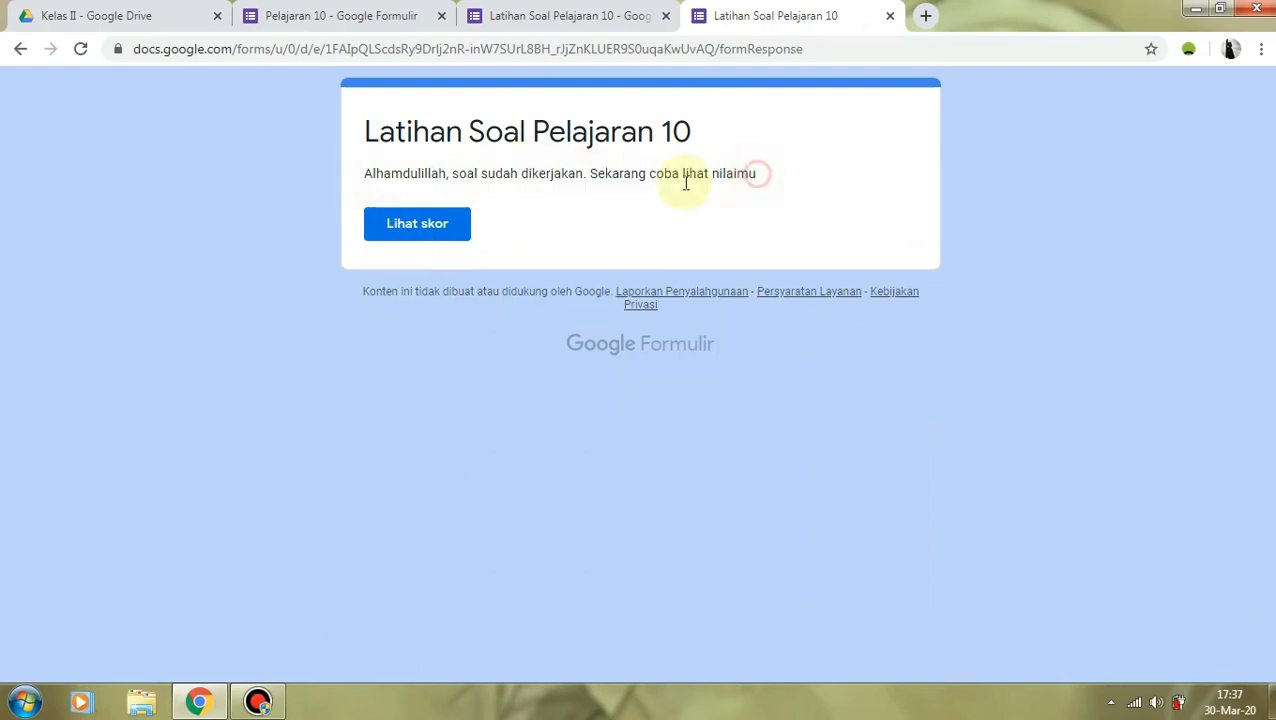
{"action": "left_click", "coordinate": [429, 223]}
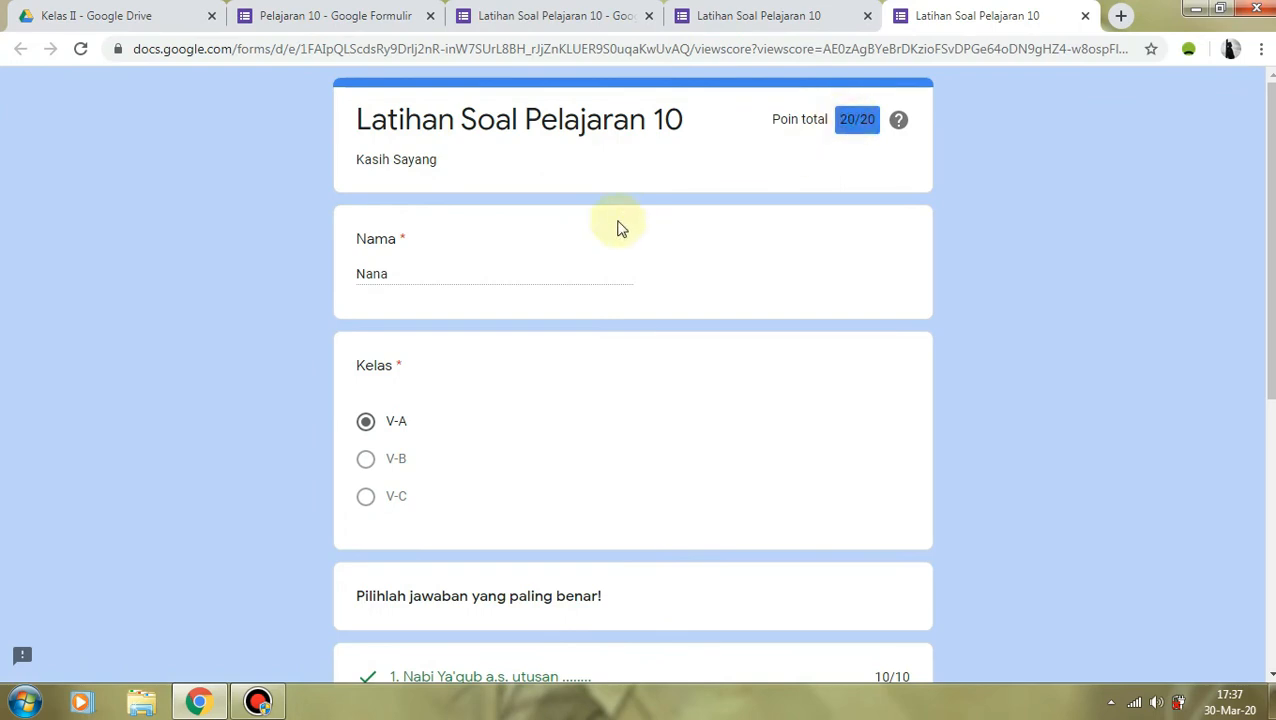
Review the total points and the marked answers on the score page, and close the score and confirmation pages
{"action": "scroll", "coordinate": [650, 236], "scroll_direction": "down", "scroll_amount": 3}
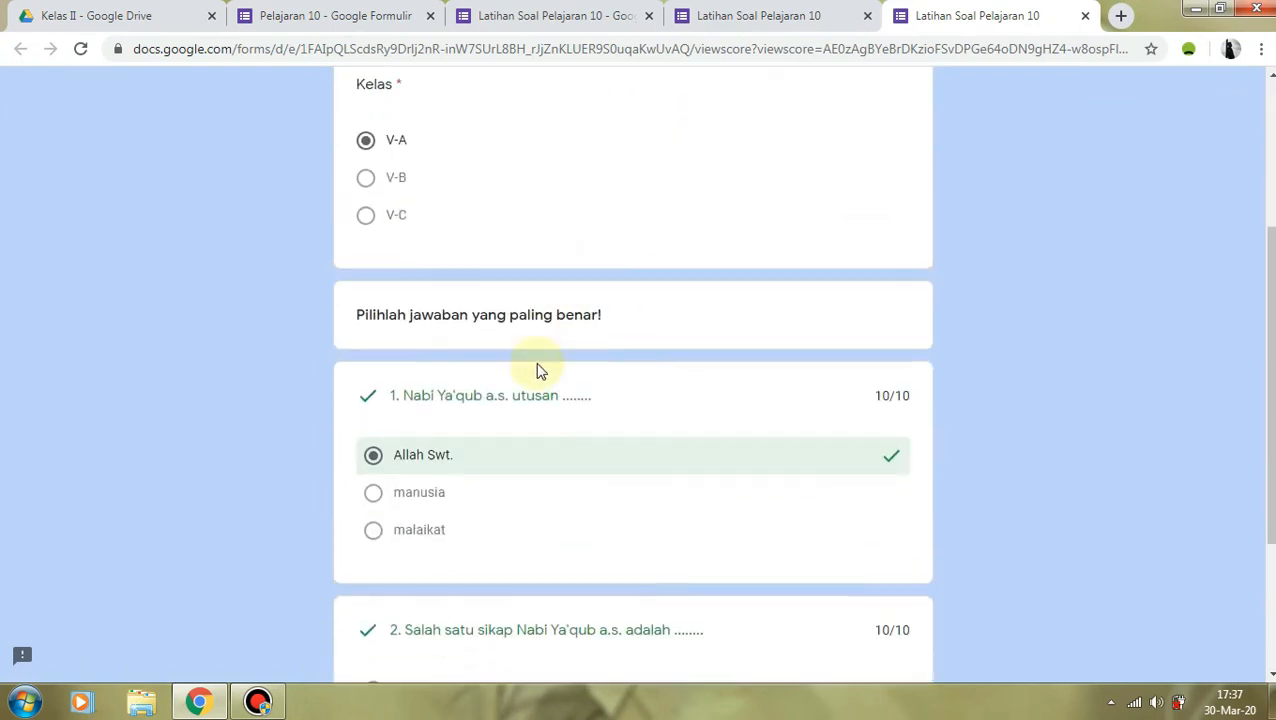
{"action": "scroll", "coordinate": [510, 420], "scroll_direction": "down", "scroll_amount": 1}
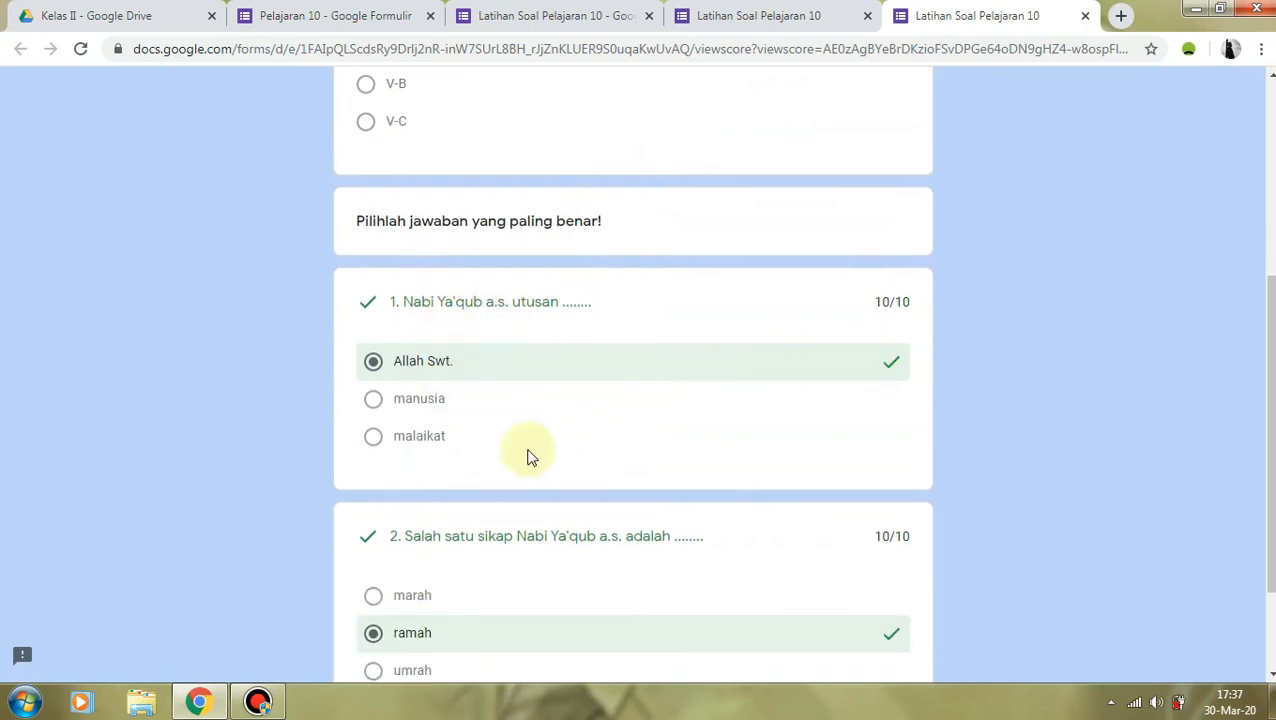
{"action": "scroll", "coordinate": [480, 490], "scroll_direction": "down", "scroll_amount": 1}
{"action": "scroll", "coordinate": [441, 528], "scroll_direction": "down", "scroll_amount": 1}
{"action": "scroll", "coordinate": [513, 484], "scroll_direction": "up", "scroll_amount": 4}
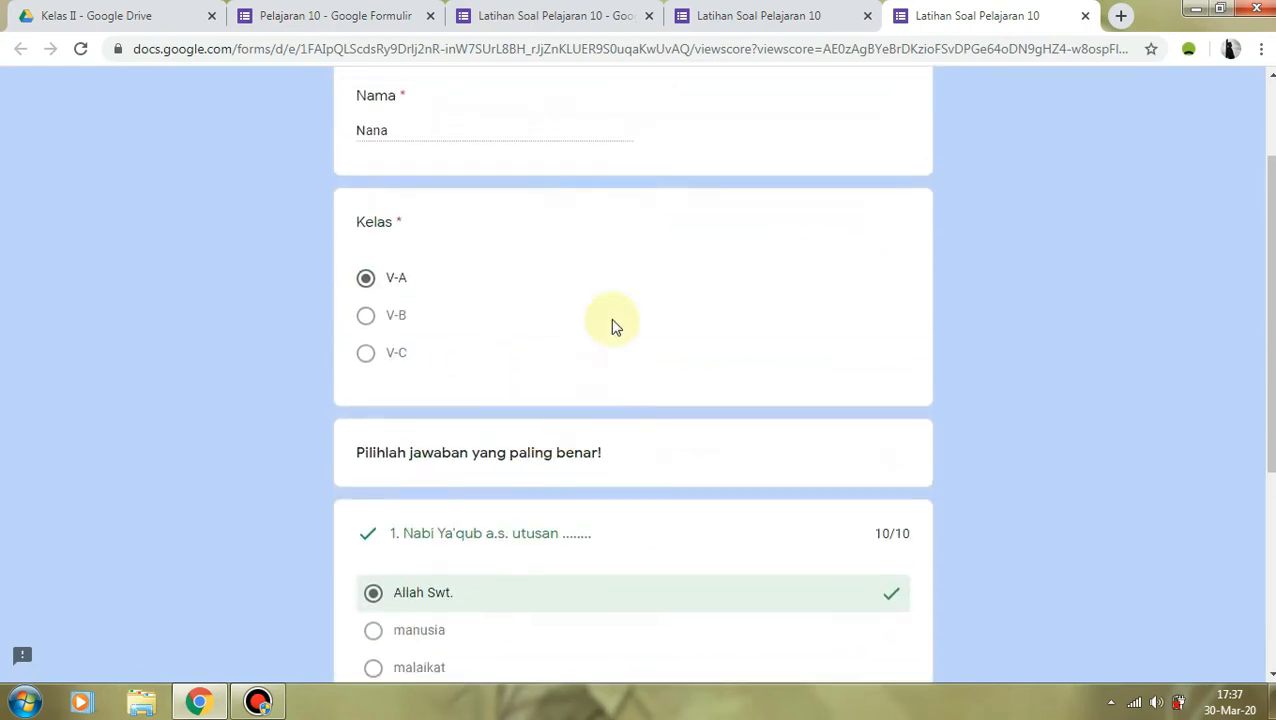
{"action": "scroll", "coordinate": [561, 347], "scroll_direction": "up", "scroll_amount": 2}
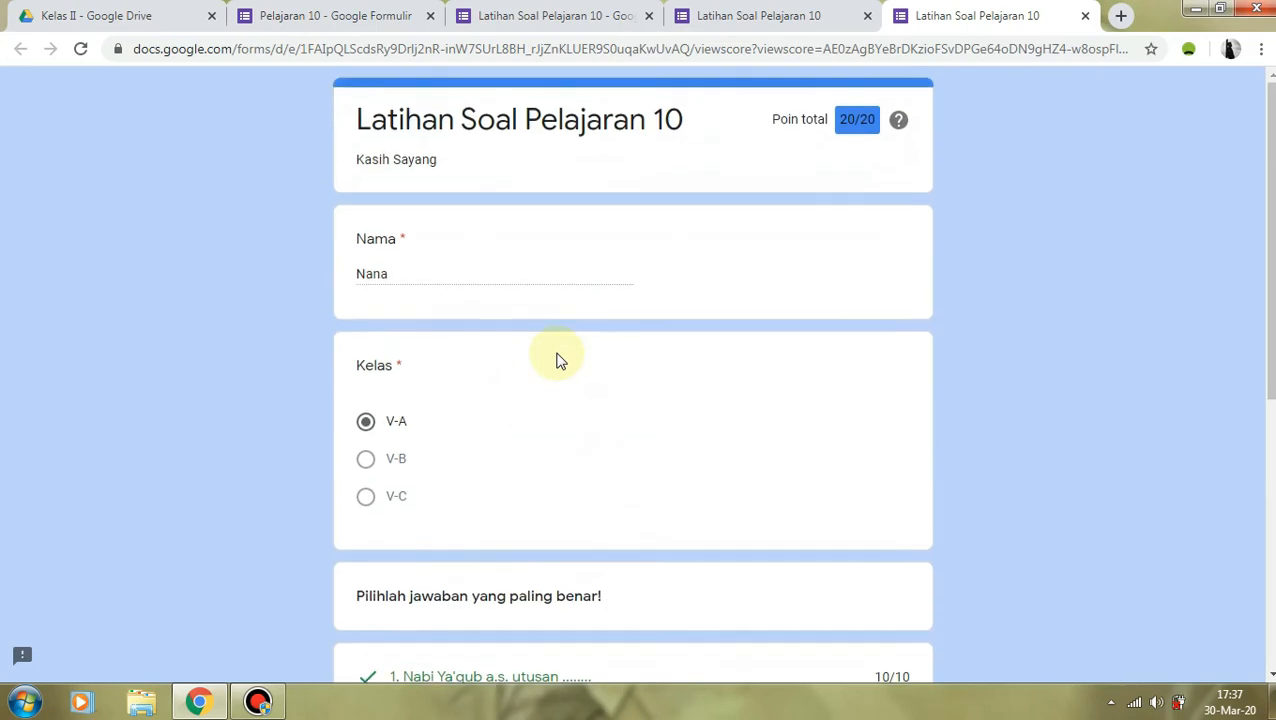
{"action": "scroll", "coordinate": [560, 360], "scroll_direction": "down", "scroll_amount": 4}
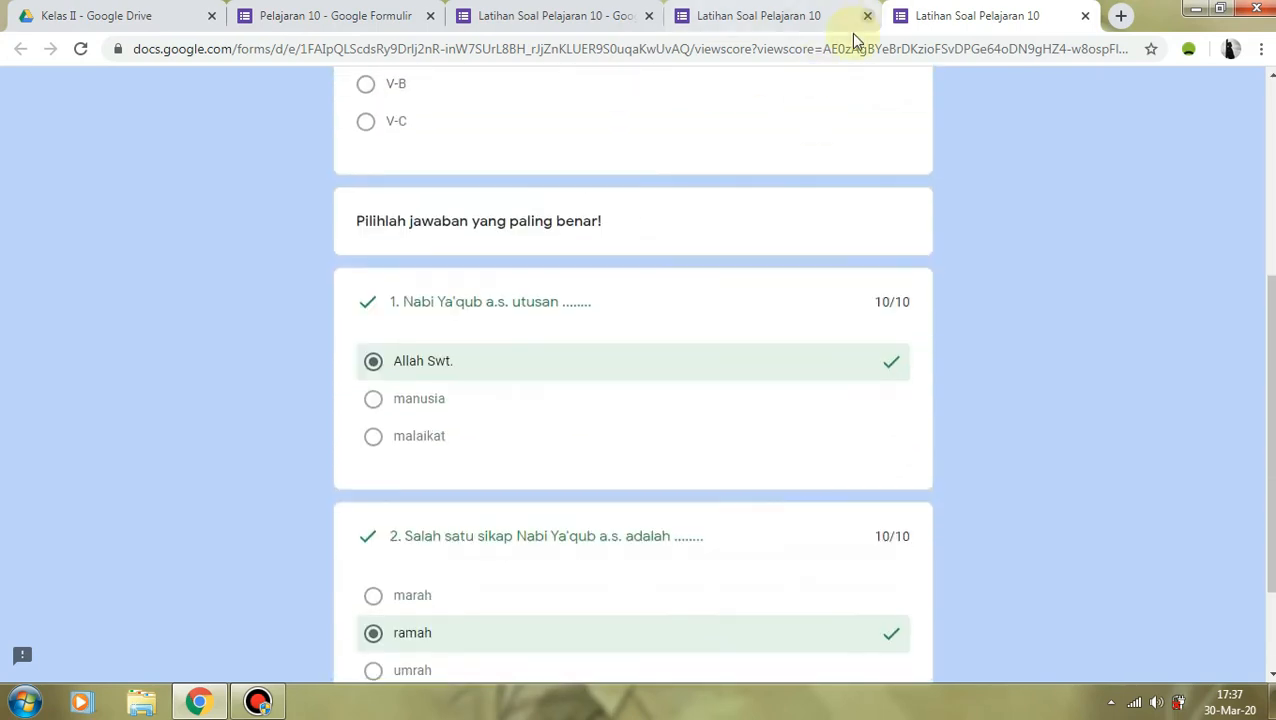
{"action": "scroll", "coordinate": [627, 214], "scroll_direction": "up", "scroll_amount": 4}
{"action": "scroll", "coordinate": [609, 205], "scroll_direction": "down", "scroll_amount": 2}
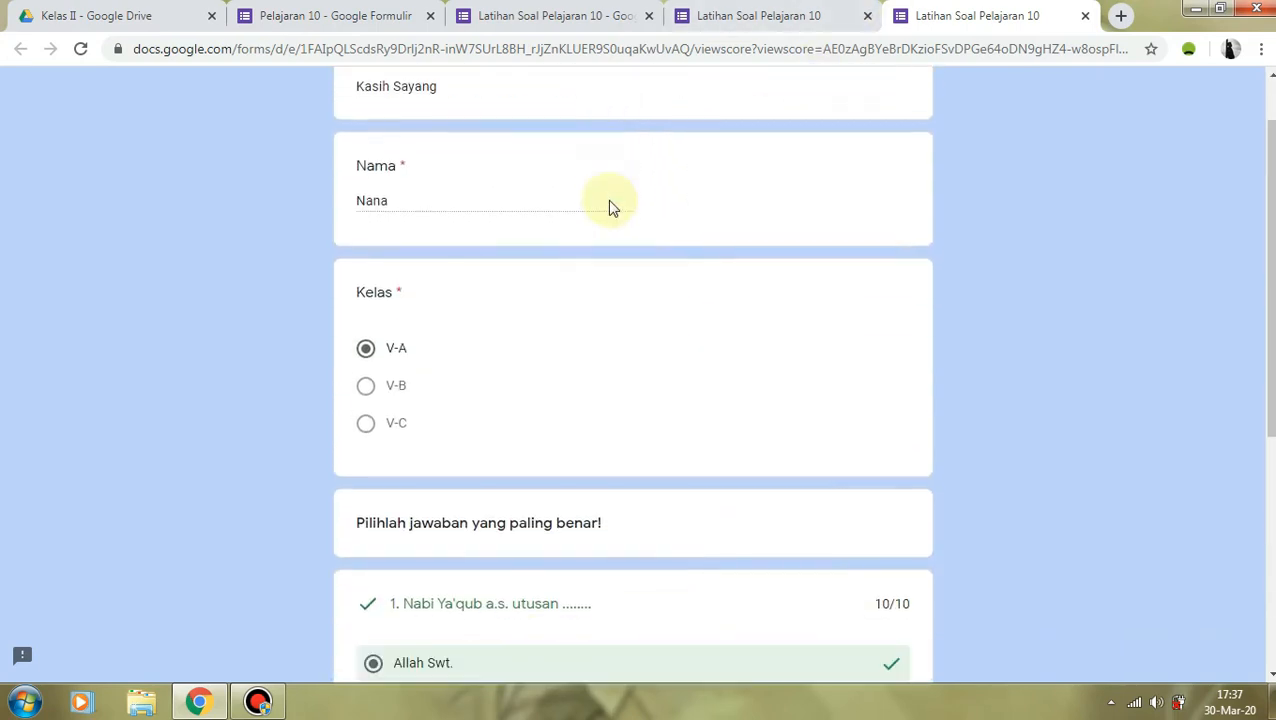
{"action": "scroll", "coordinate": [607, 208], "scroll_direction": "down", "scroll_amount": 3}
{"action": "scroll", "coordinate": [606, 203], "scroll_direction": "up", "scroll_amount": 5}
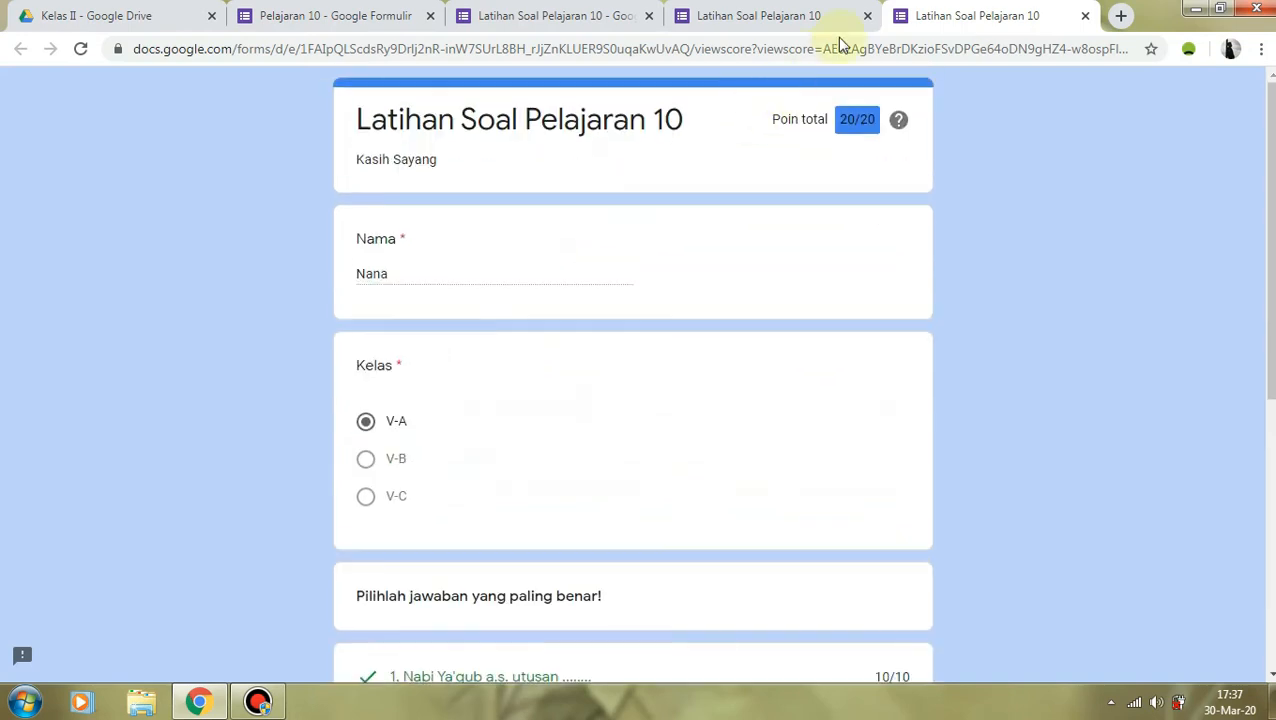
{"action": "left_click", "coordinate": [865, 17]}
{"action": "left_click", "coordinate": [865, 17]}
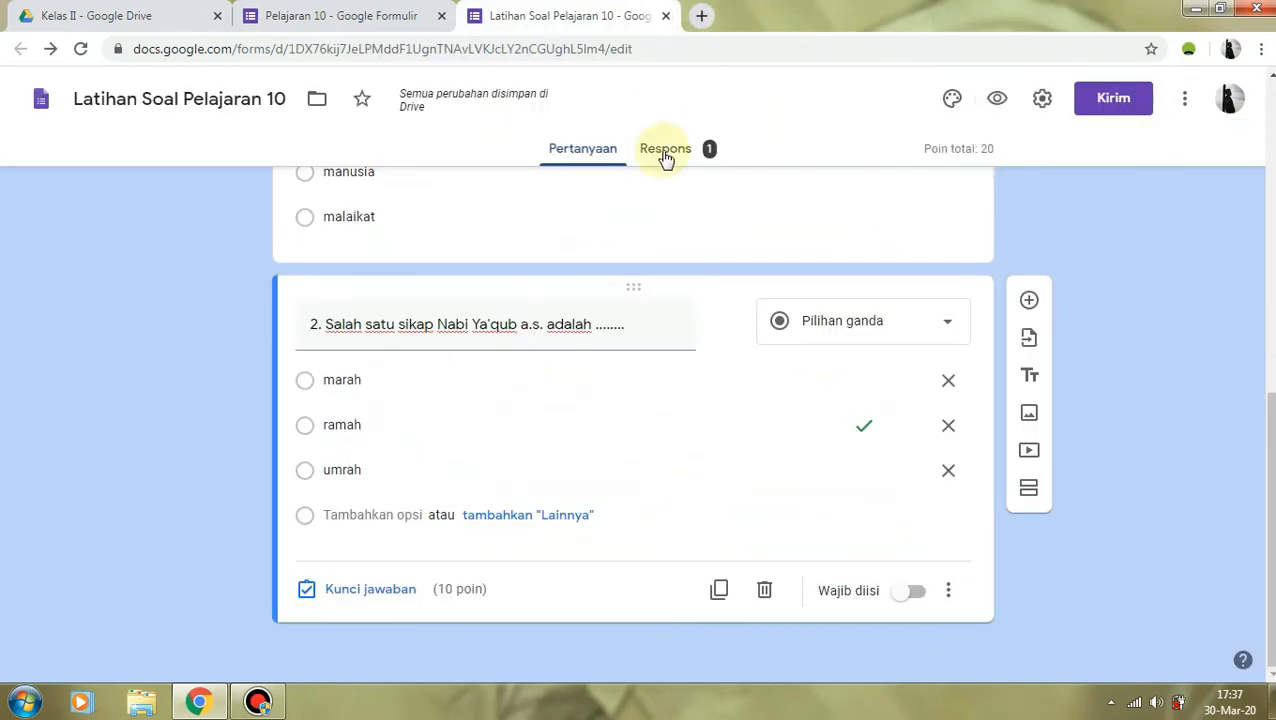
Open the form preview again, fill in a second respondent's name and choose class V-A
{"action": "left_click", "coordinate": [999, 106]}
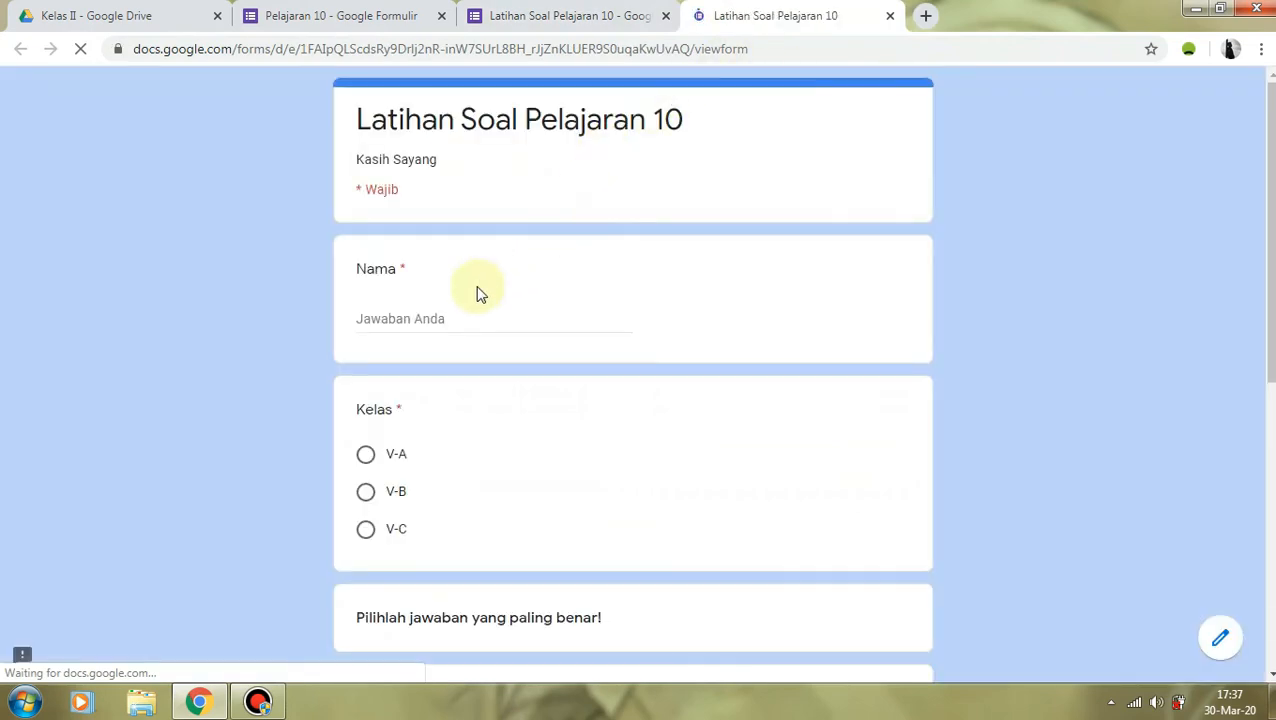
{"action": "left_click", "coordinate": [445, 318]}
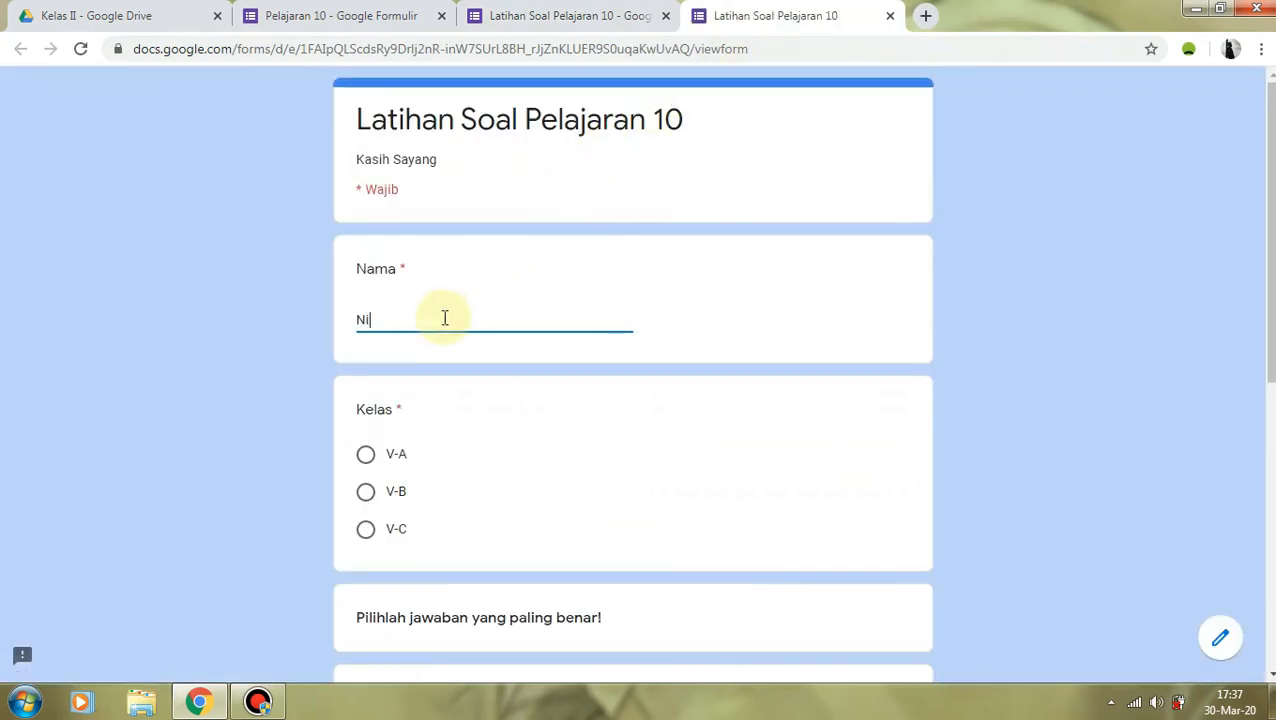
{"action": "scroll", "coordinate": [420, 350], "scroll_direction": "down", "scroll_amount": 1}
{"action": "left_click", "coordinate": [412, 363]}
Answer question 1 with "Allah Swt." and question 2 with the wrong option "marah", and submit the response
{"action": "scroll", "coordinate": [428, 463], "scroll_direction": "down", "scroll_amount": 2}
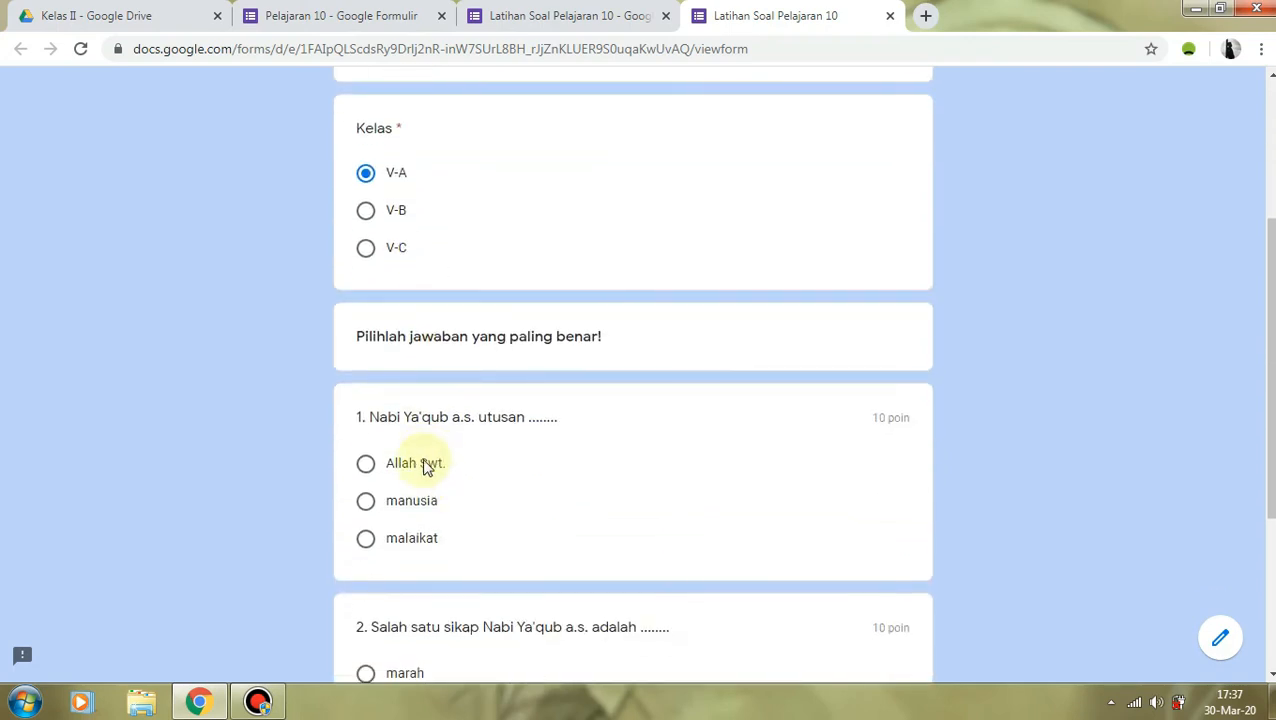
{"action": "left_click", "coordinate": [418, 465]}
{"action": "scroll", "coordinate": [422, 472], "scroll_direction": "down", "scroll_amount": 2}
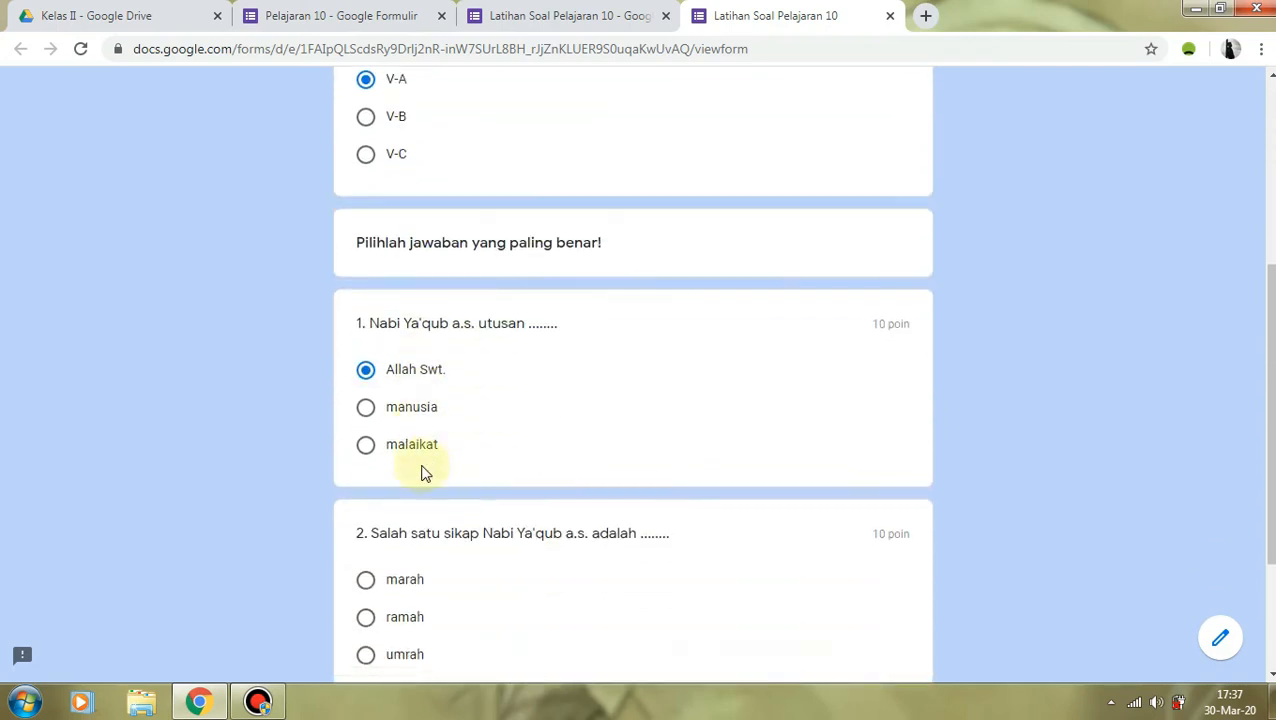
{"action": "left_click", "coordinate": [420, 488]}
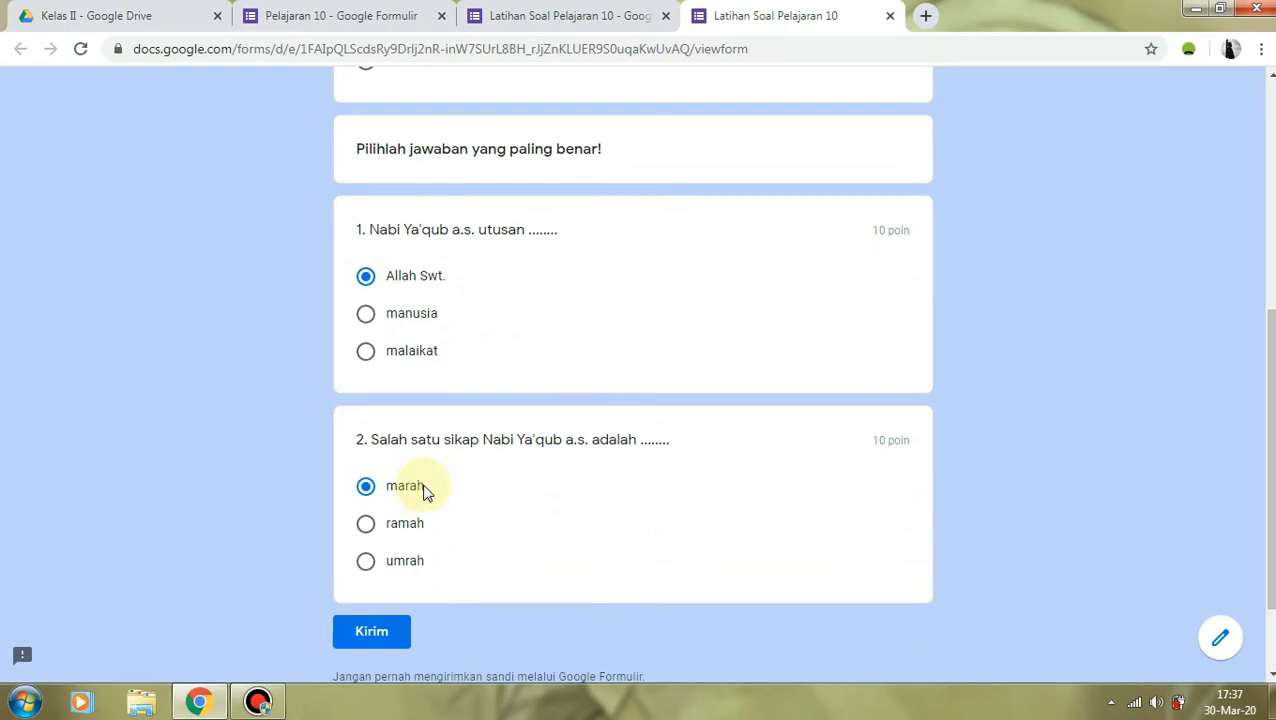
{"action": "scroll", "coordinate": [405, 500], "scroll_direction": "down", "scroll_amount": 1}
{"action": "left_click", "coordinate": [392, 516]}
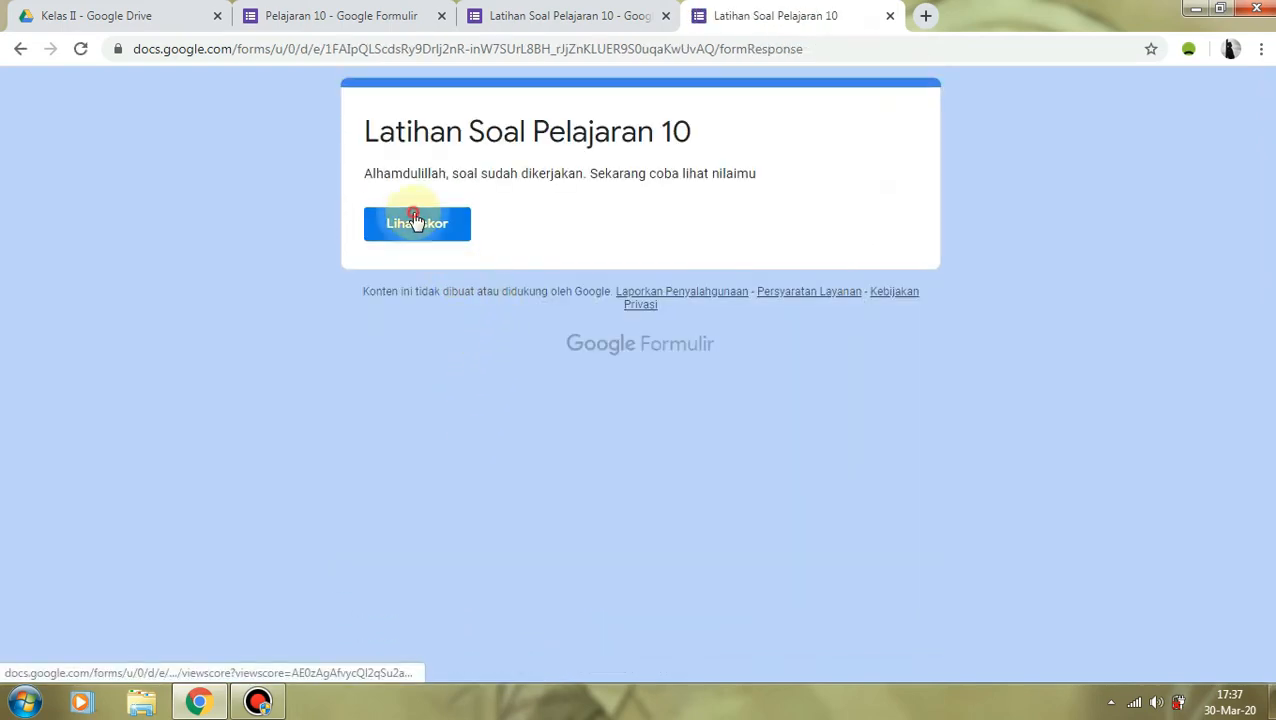
View the second response's score, examine how both questions are graded, and close the score and confirmation pages
{"action": "left_click", "coordinate": [417, 221]}
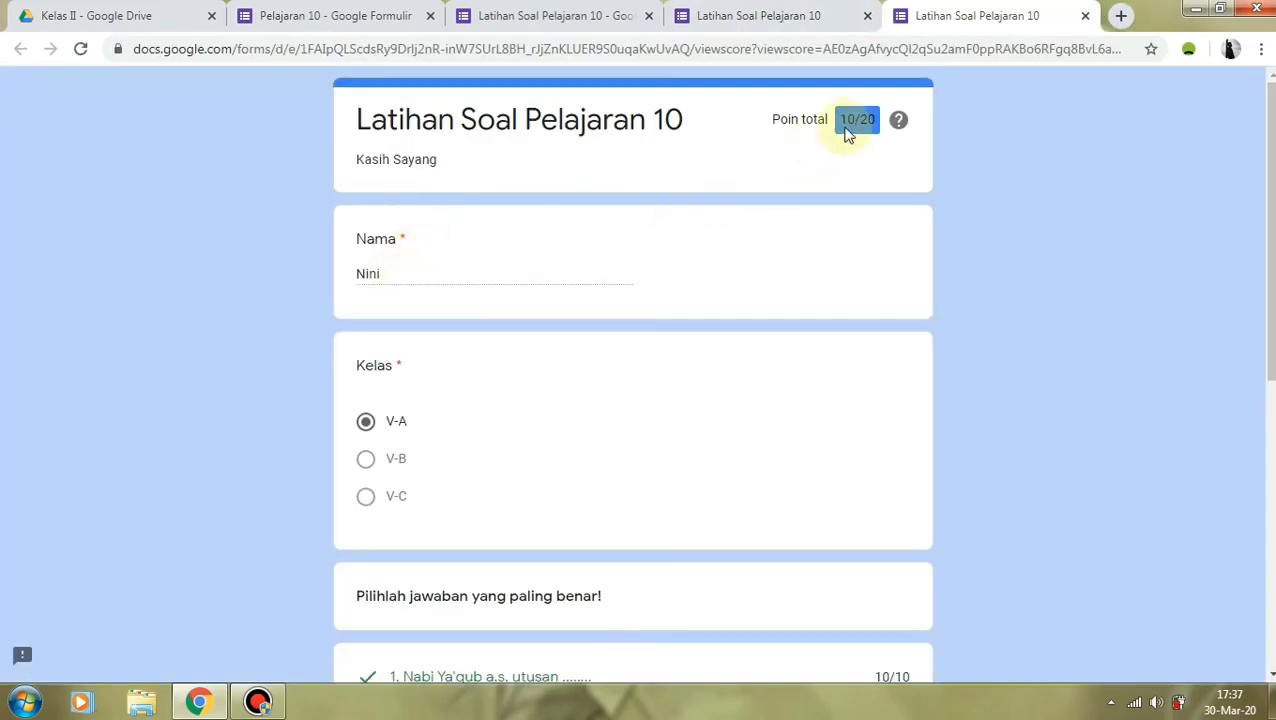
{"action": "scroll", "coordinate": [360, 420], "scroll_direction": "down", "scroll_amount": 4}
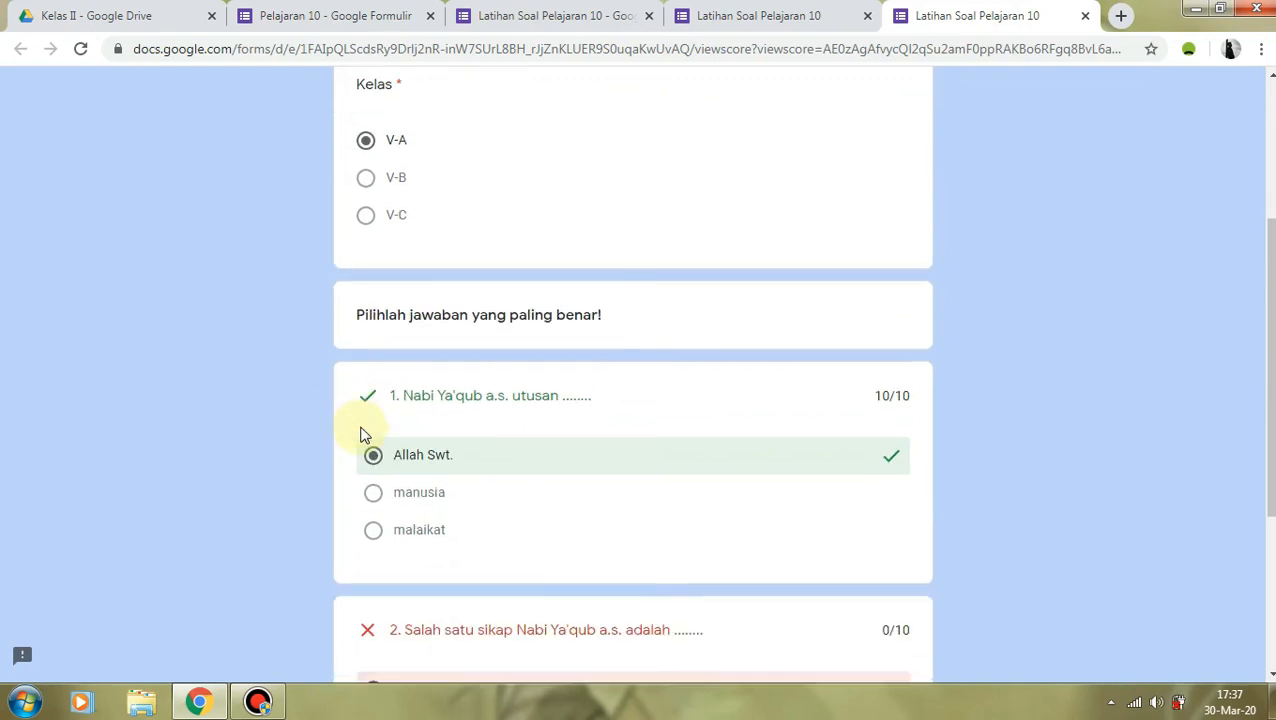
{"action": "scroll", "coordinate": [424, 444], "scroll_direction": "down", "scroll_amount": 2}
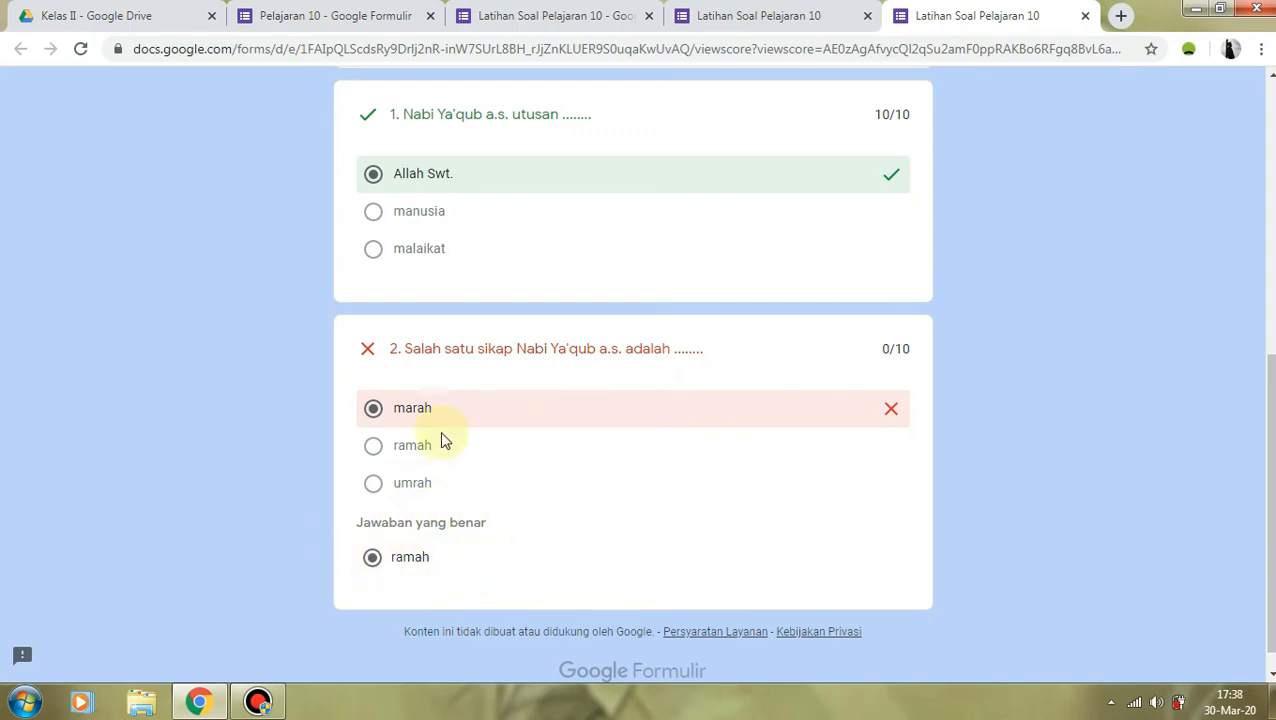
{"action": "scroll", "coordinate": [445, 436], "scroll_direction": "down", "scroll_amount": 1}
{"action": "scroll", "coordinate": [447, 432], "scroll_direction": "up", "scroll_amount": 3}
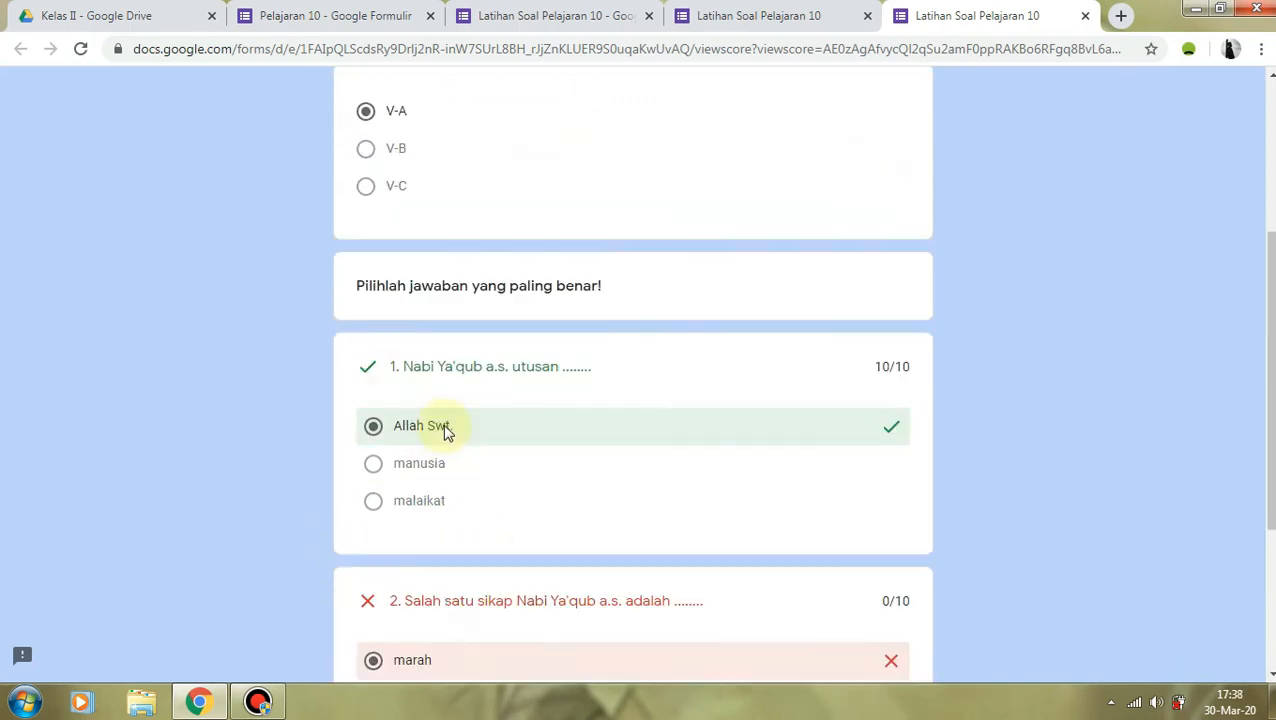
{"action": "left_click", "coordinate": [1085, 18]}
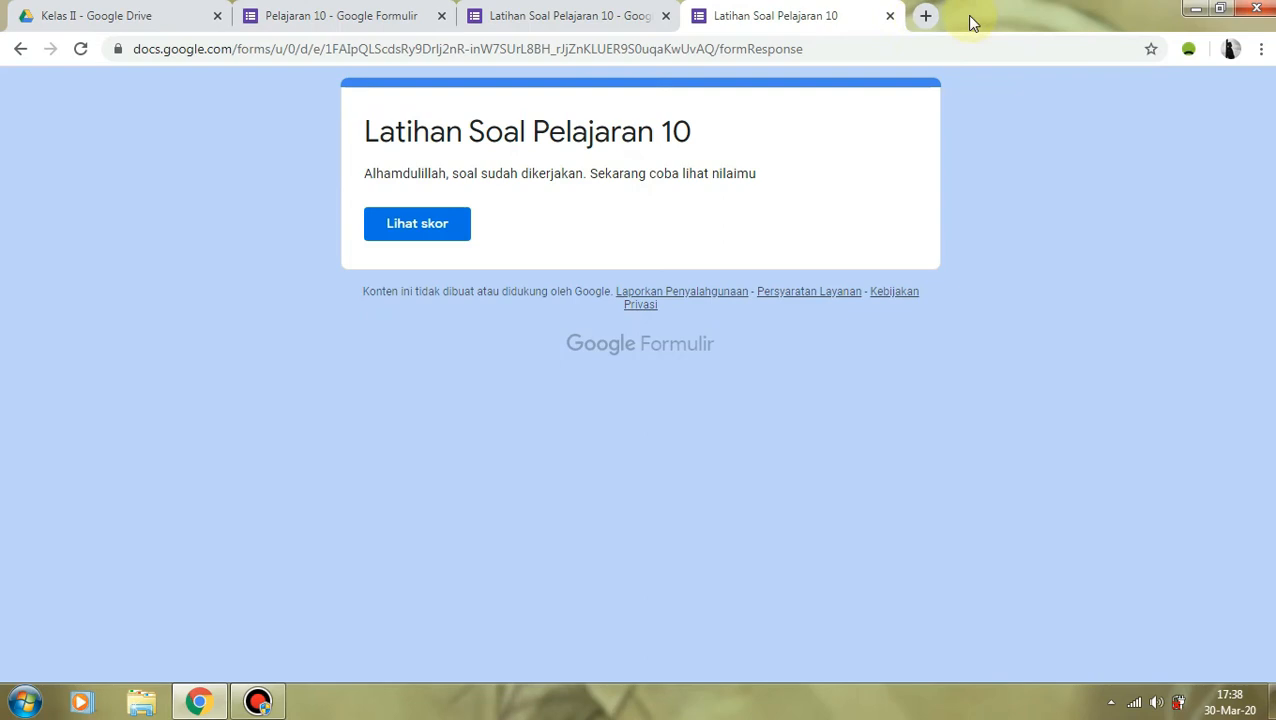
{"action": "left_click", "coordinate": [868, 16]}
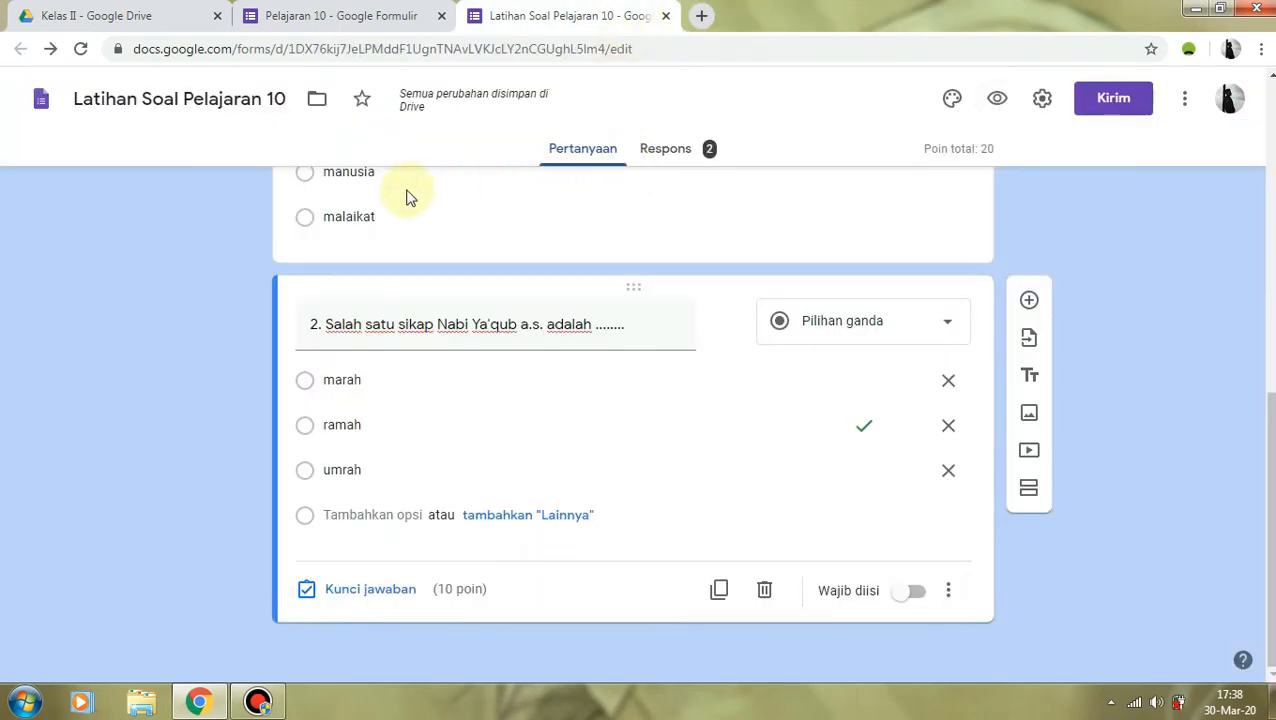
Switch to Google Drive, find the "Latihan Soal Pelajaran 10" form in Drive Saya and open it
{"action": "scroll", "coordinate": [379, 247], "scroll_direction": "up", "scroll_amount": 2}
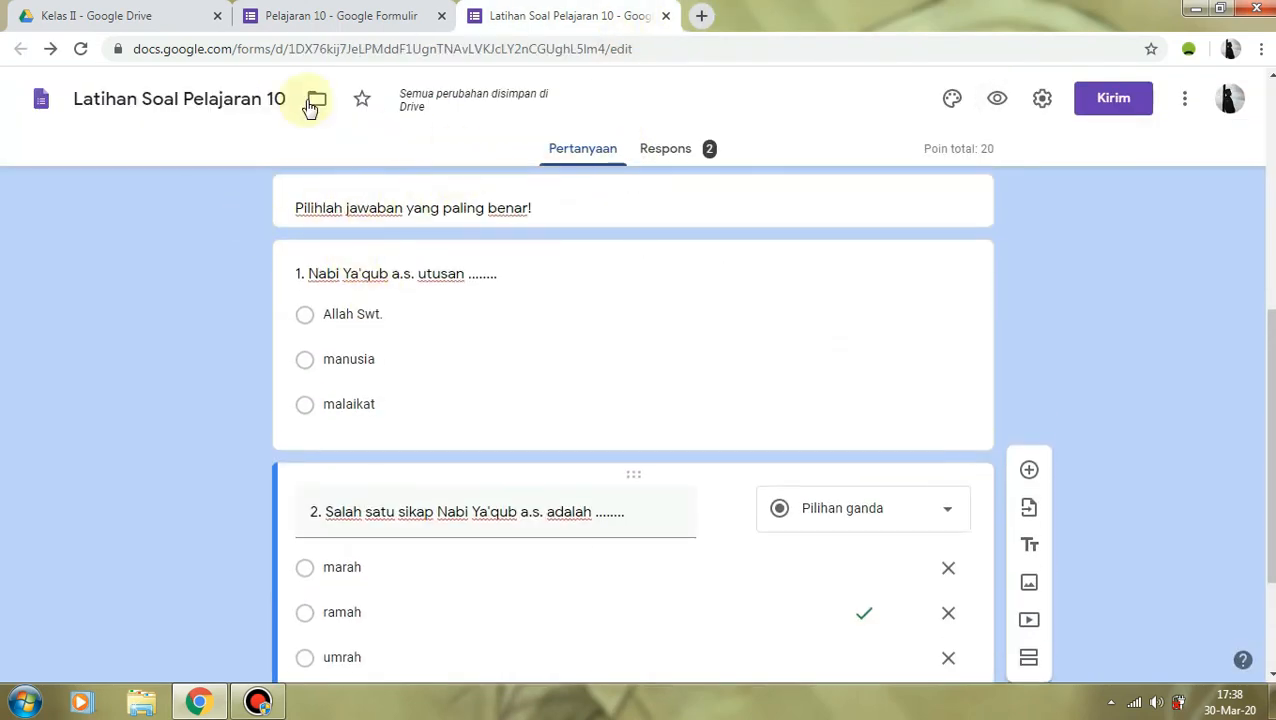
{"action": "left_click", "coordinate": [145, 18]}
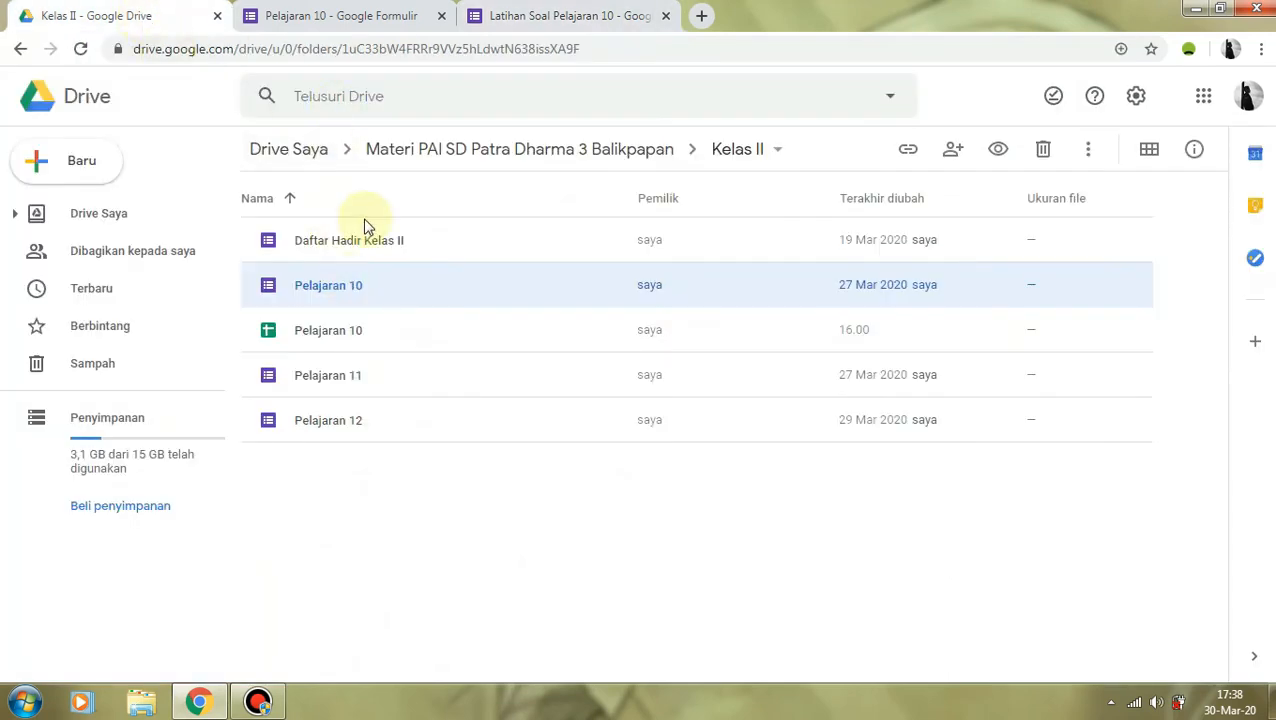
{"action": "left_click", "coordinate": [287, 154]}
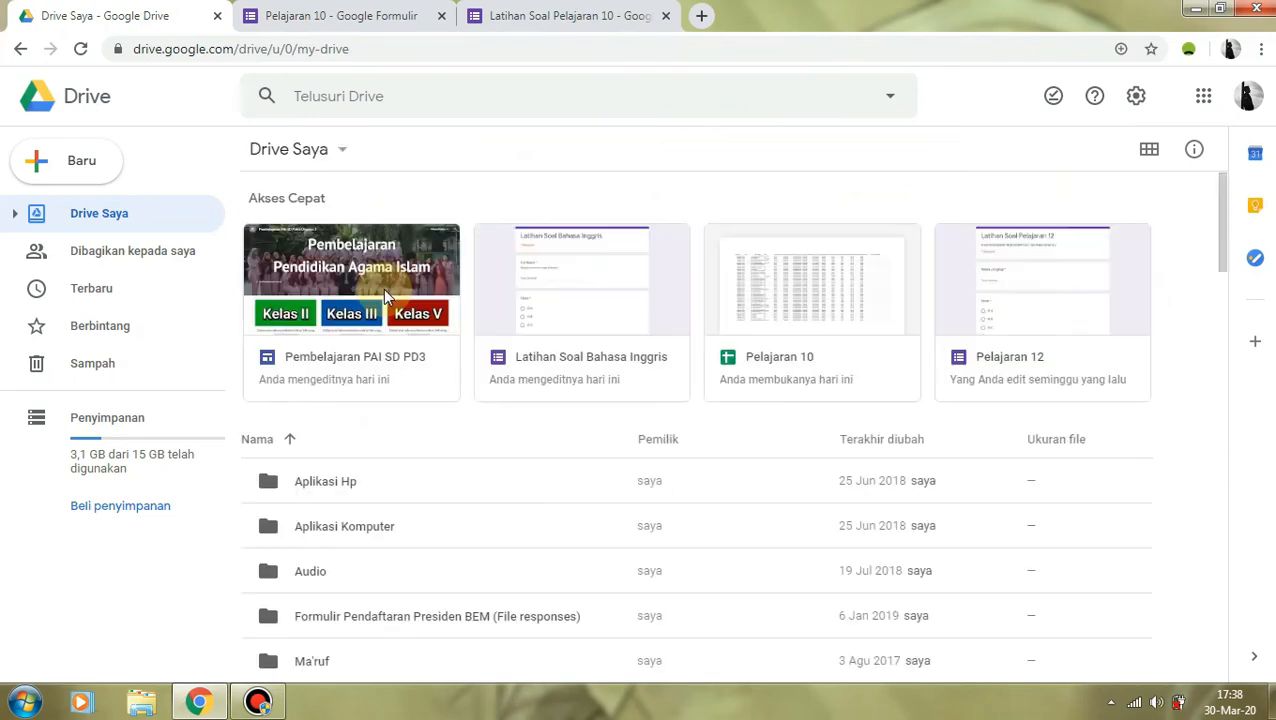
{"action": "scroll", "coordinate": [385, 320], "scroll_direction": "down", "scroll_amount": 15}
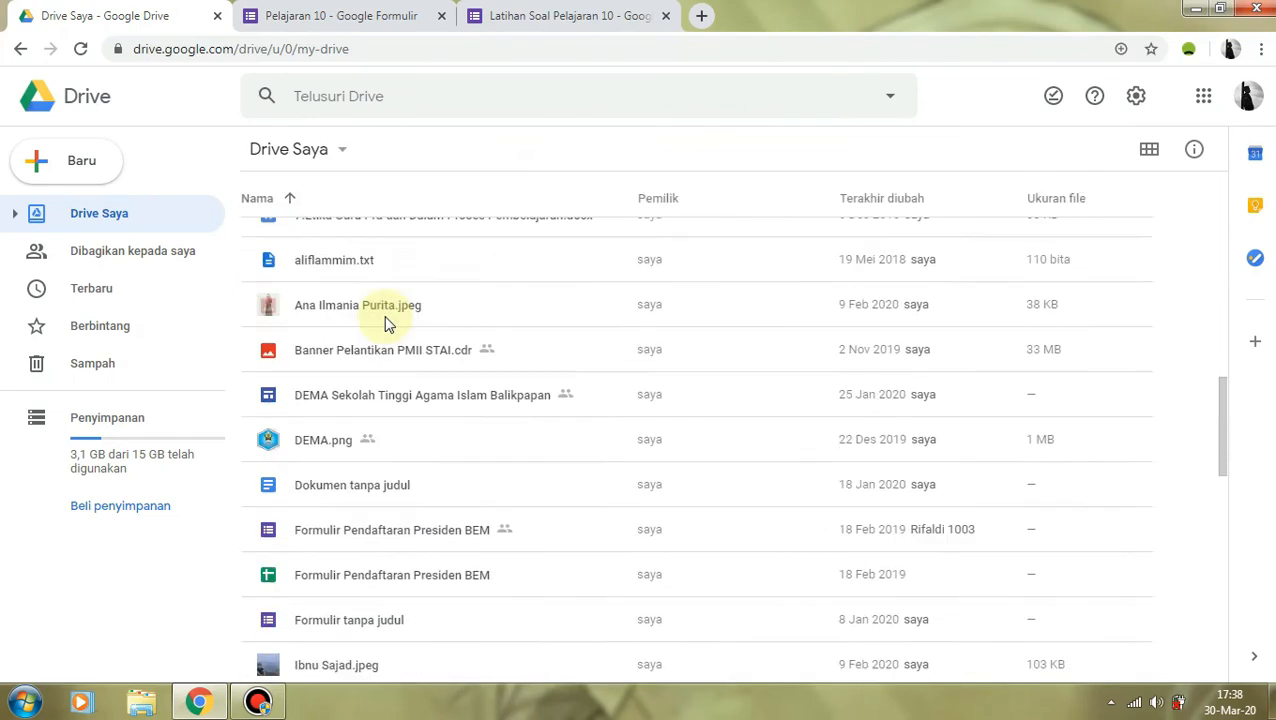
{"action": "scroll", "coordinate": [385, 340], "scroll_direction": "down", "scroll_amount": 9}
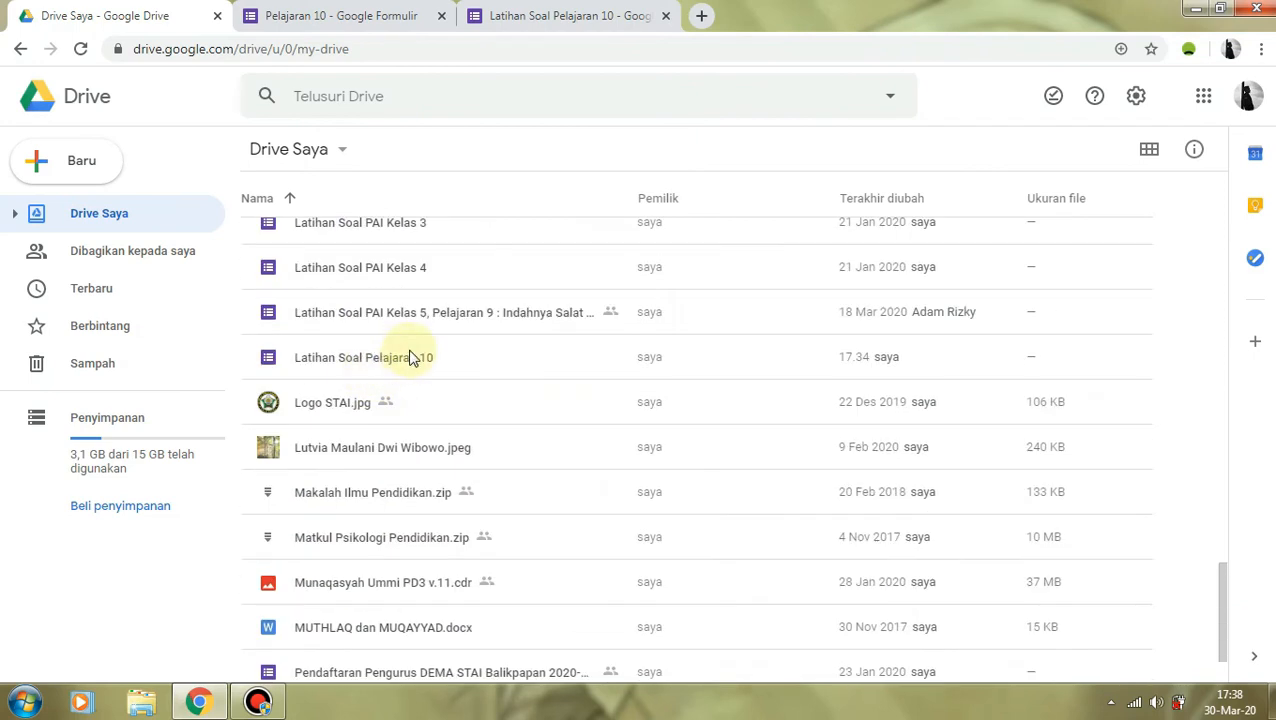
{"action": "double_click", "coordinate": [410, 357]}
Close the old "Pelajaran 10" form and the duplicate "Latihan Soal Pelajaran 10" editor, keeping the newly opened one
{"action": "left_click", "coordinate": [607, 20]}
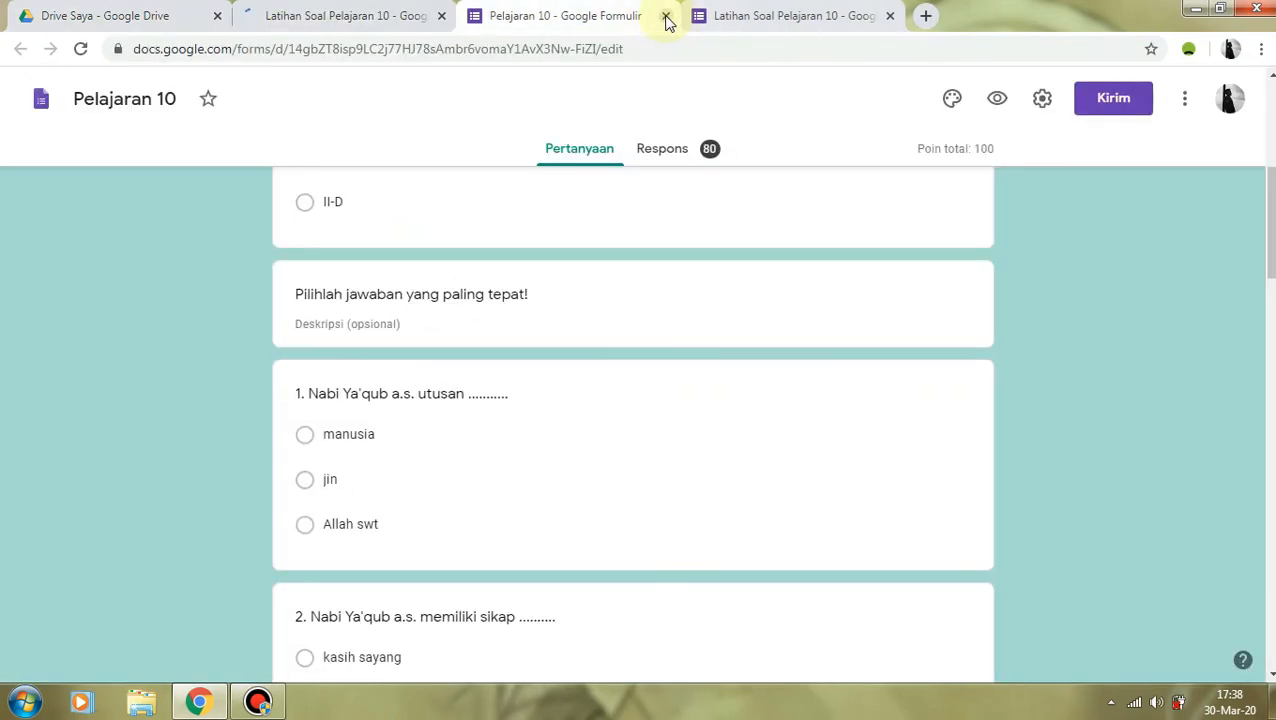
{"action": "left_click", "coordinate": [665, 17]}
{"action": "left_click", "coordinate": [319, 13]}
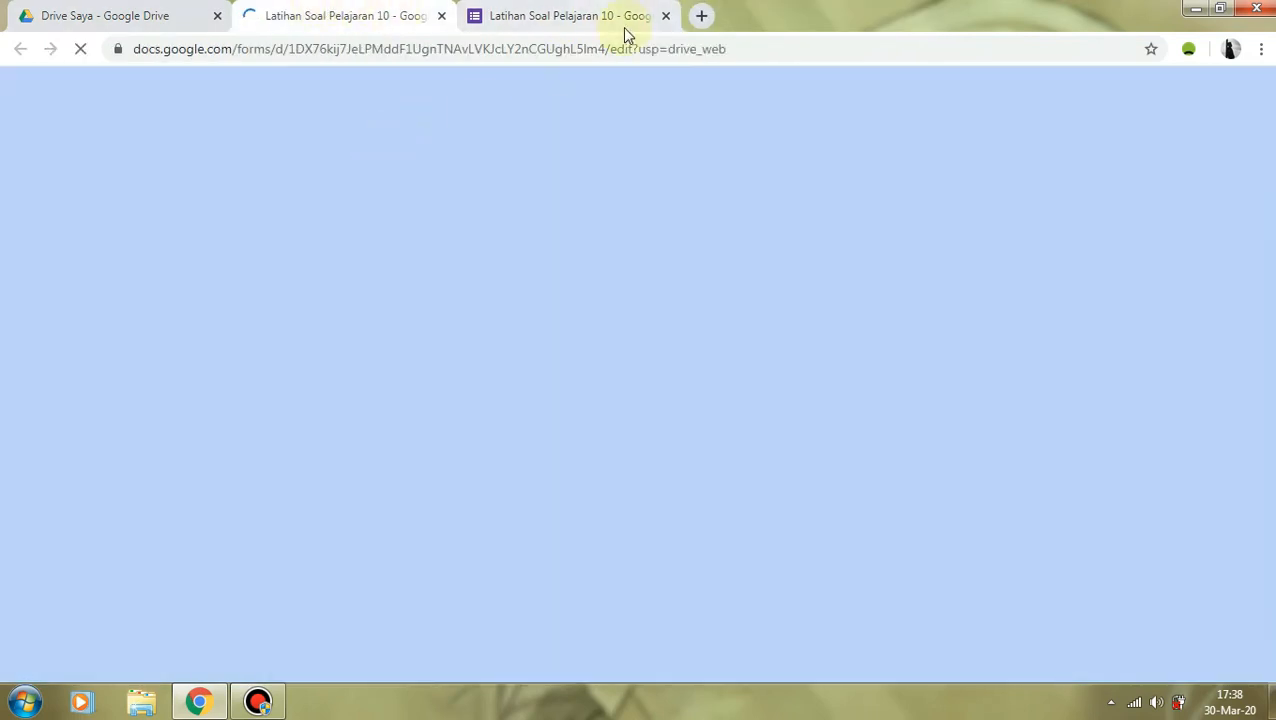
{"action": "left_click", "coordinate": [665, 16]}
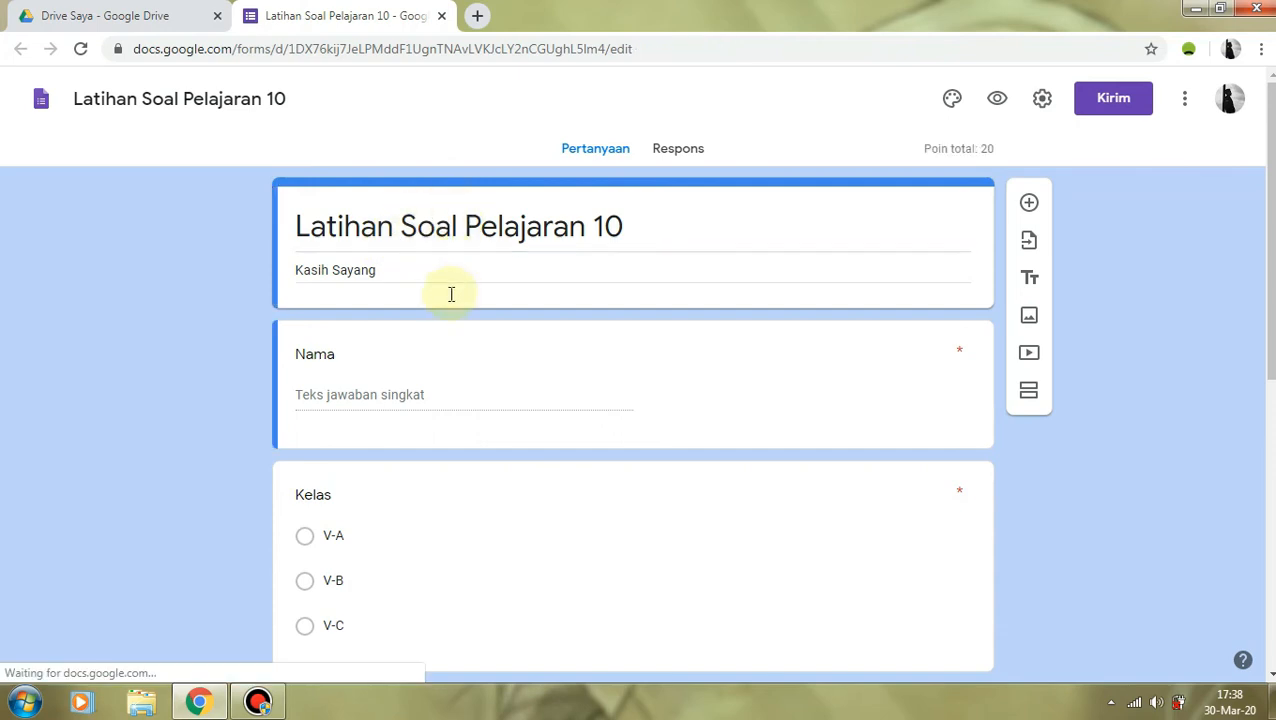
Open the quiz's response summary and examine the score statistics, the total points distribution chart and the list of respondents
{"action": "scroll", "coordinate": [239, 349], "scroll_direction": "down", "scroll_amount": 1}
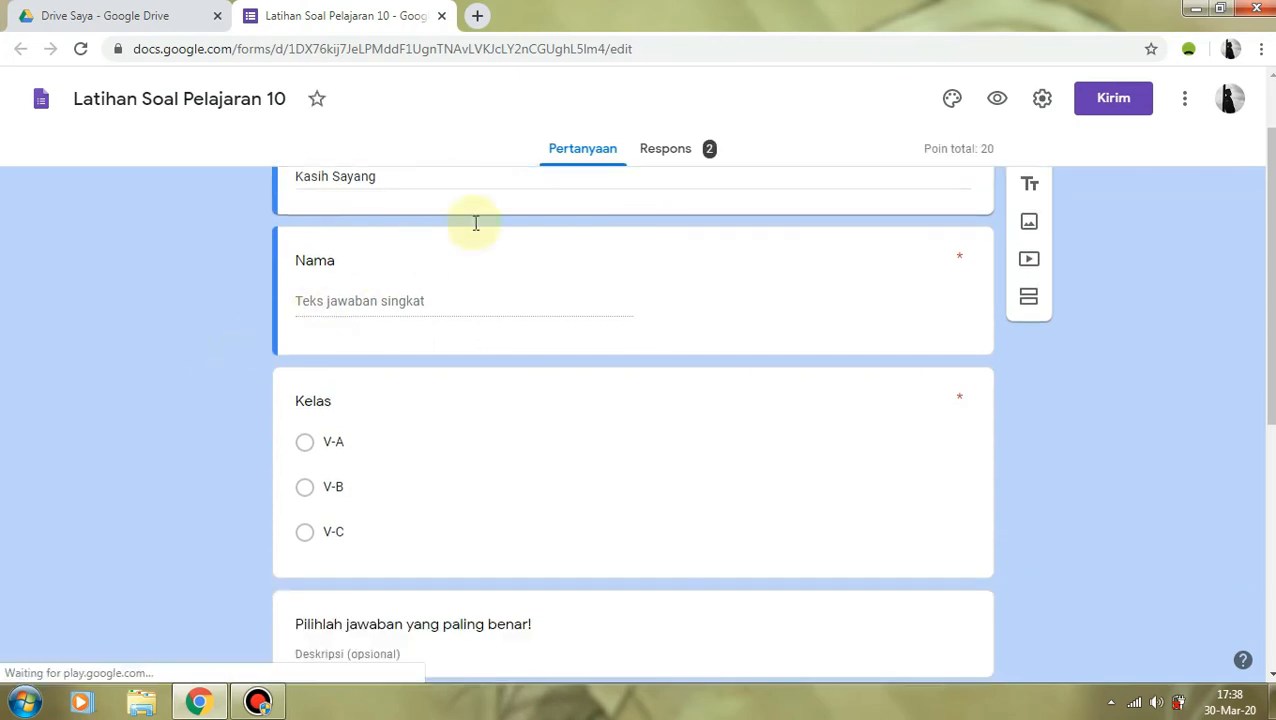
{"action": "scroll", "coordinate": [474, 216], "scroll_direction": "up", "scroll_amount": 1}
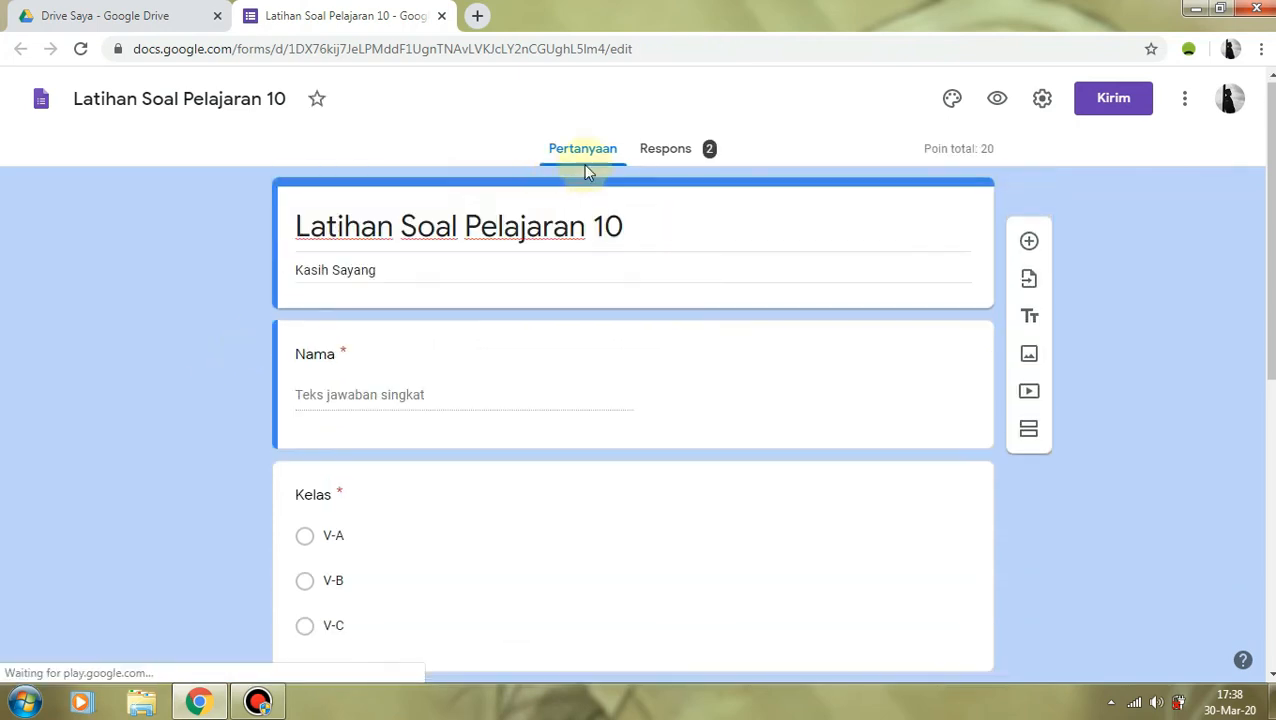
{"action": "left_click", "coordinate": [681, 158]}
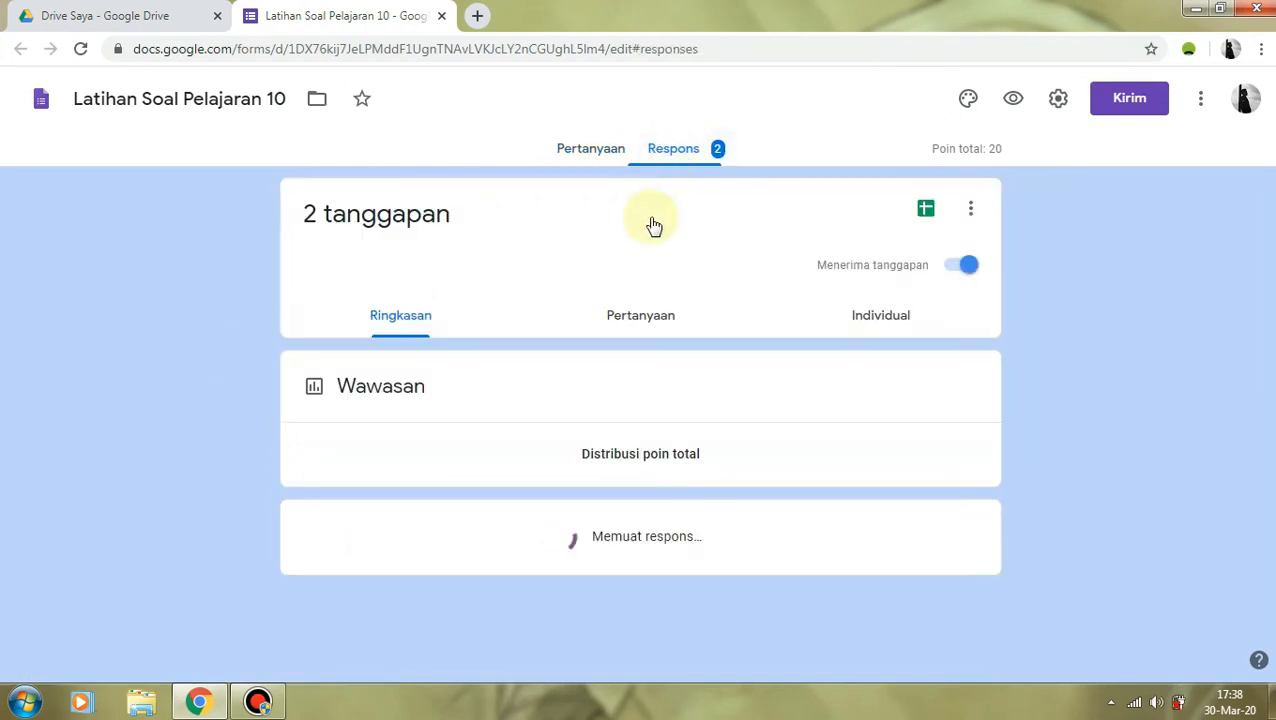
{"action": "scroll", "coordinate": [586, 280], "scroll_direction": "down", "scroll_amount": 2}
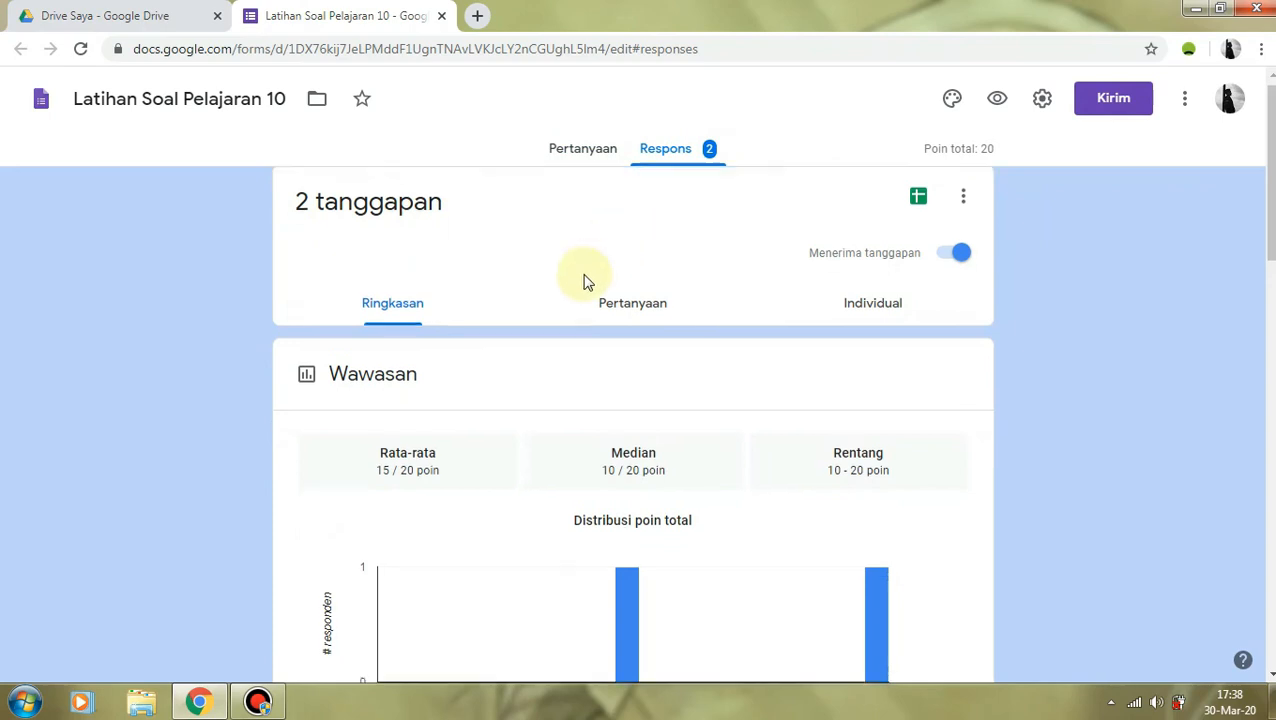
{"action": "scroll", "coordinate": [586, 282], "scroll_direction": "down", "scroll_amount": 2}
{"action": "scroll", "coordinate": [379, 480], "scroll_direction": "down", "scroll_amount": 1}
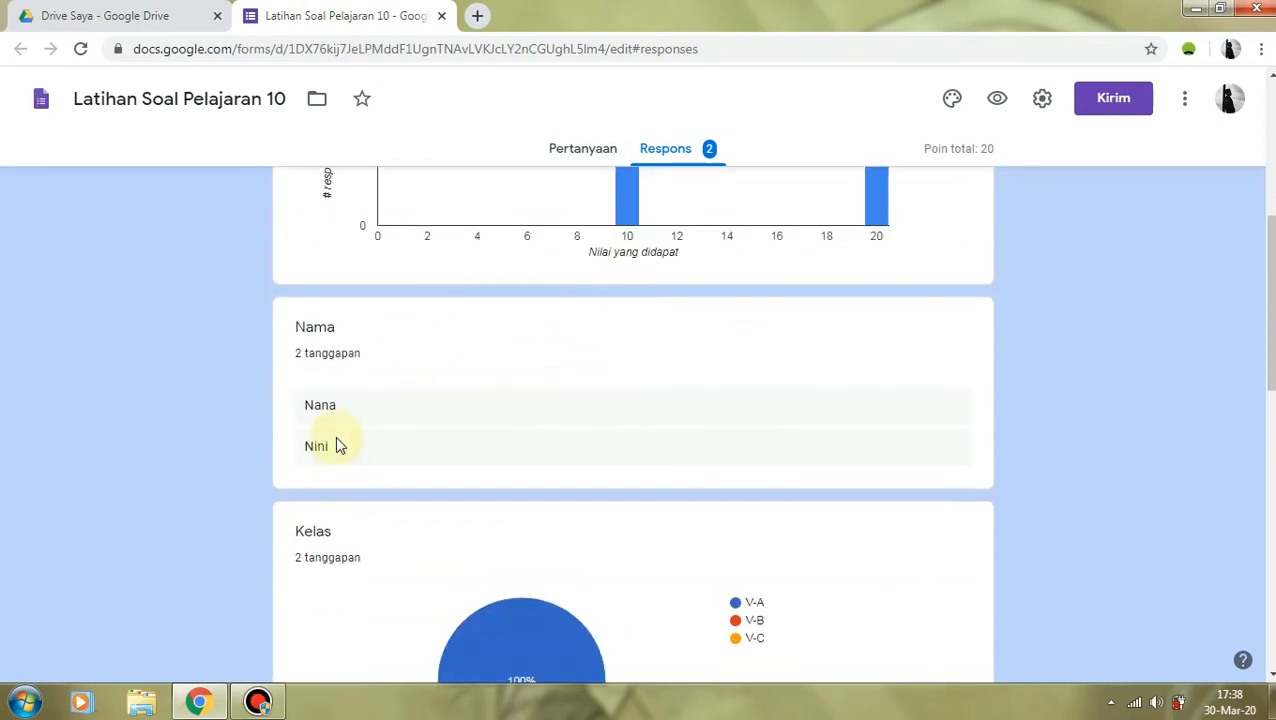
{"action": "scroll", "coordinate": [395, 432], "scroll_direction": "up", "scroll_amount": 2}
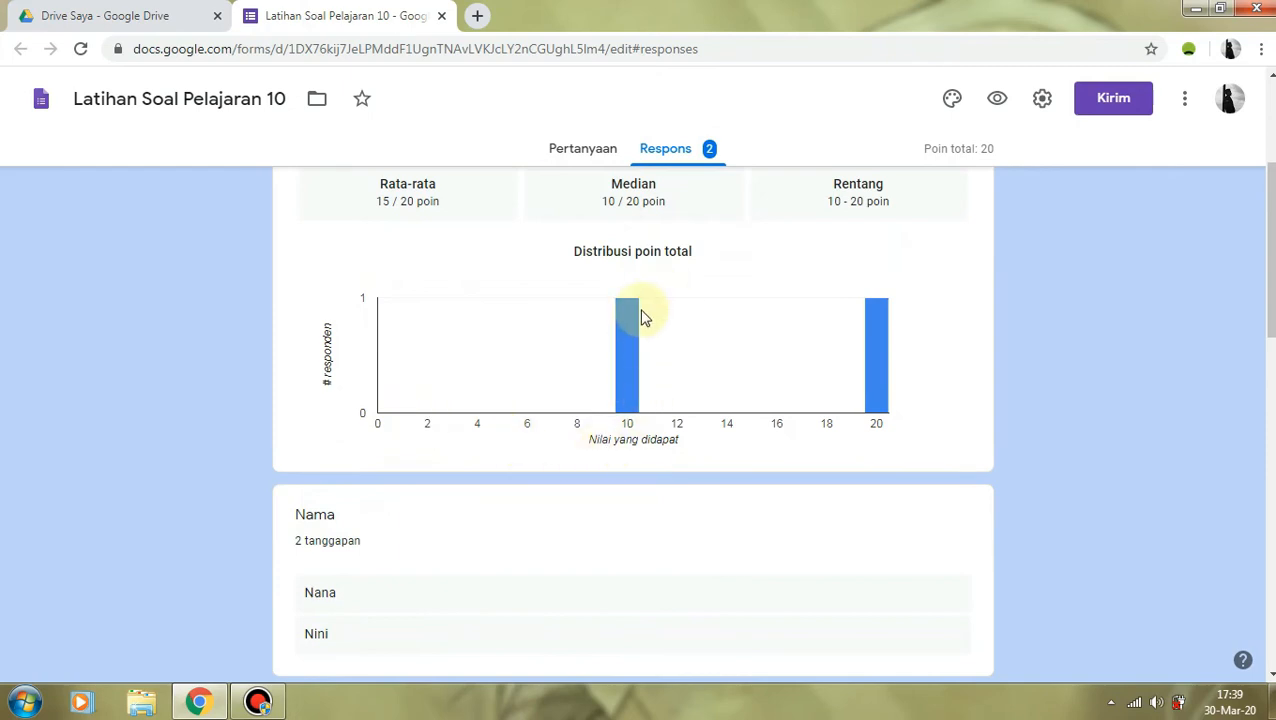
{"action": "scroll", "coordinate": [640, 316], "scroll_direction": "up", "scroll_amount": 2}
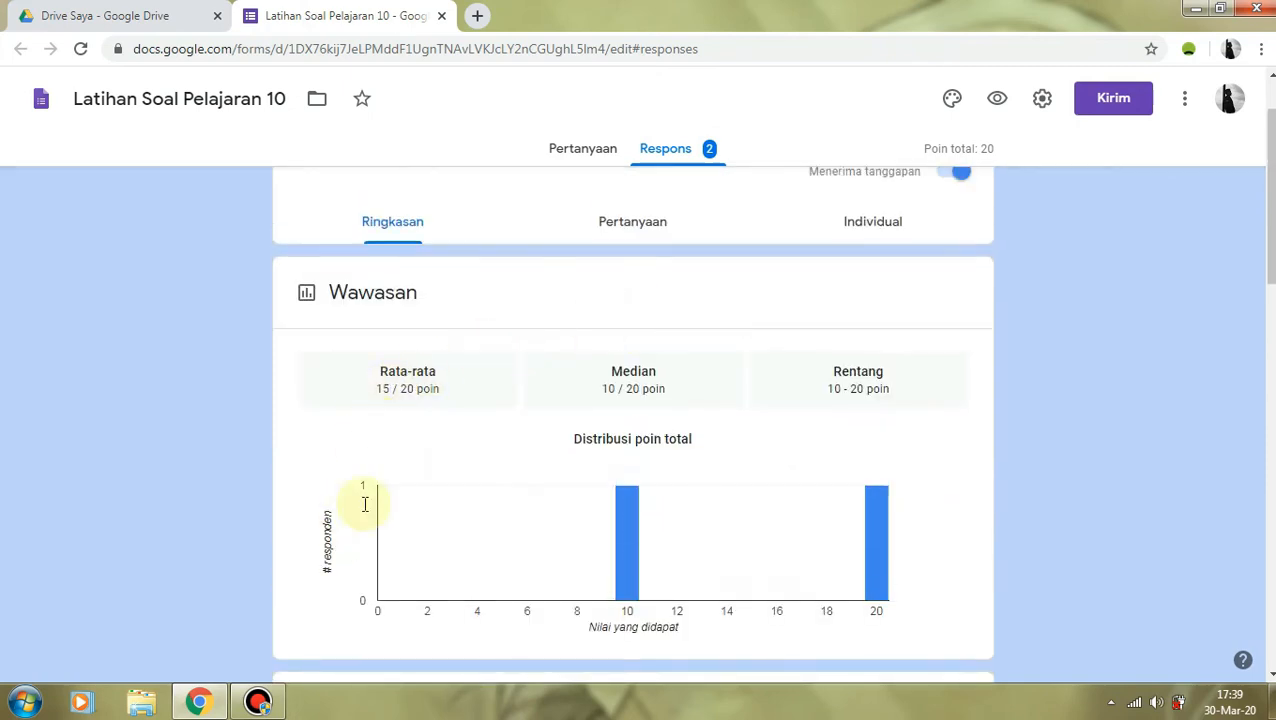
Open the individual responses and examine the score and answers of both the first and second respondents
{"action": "scroll", "coordinate": [754, 374], "scroll_direction": "up", "scroll_amount": 1}
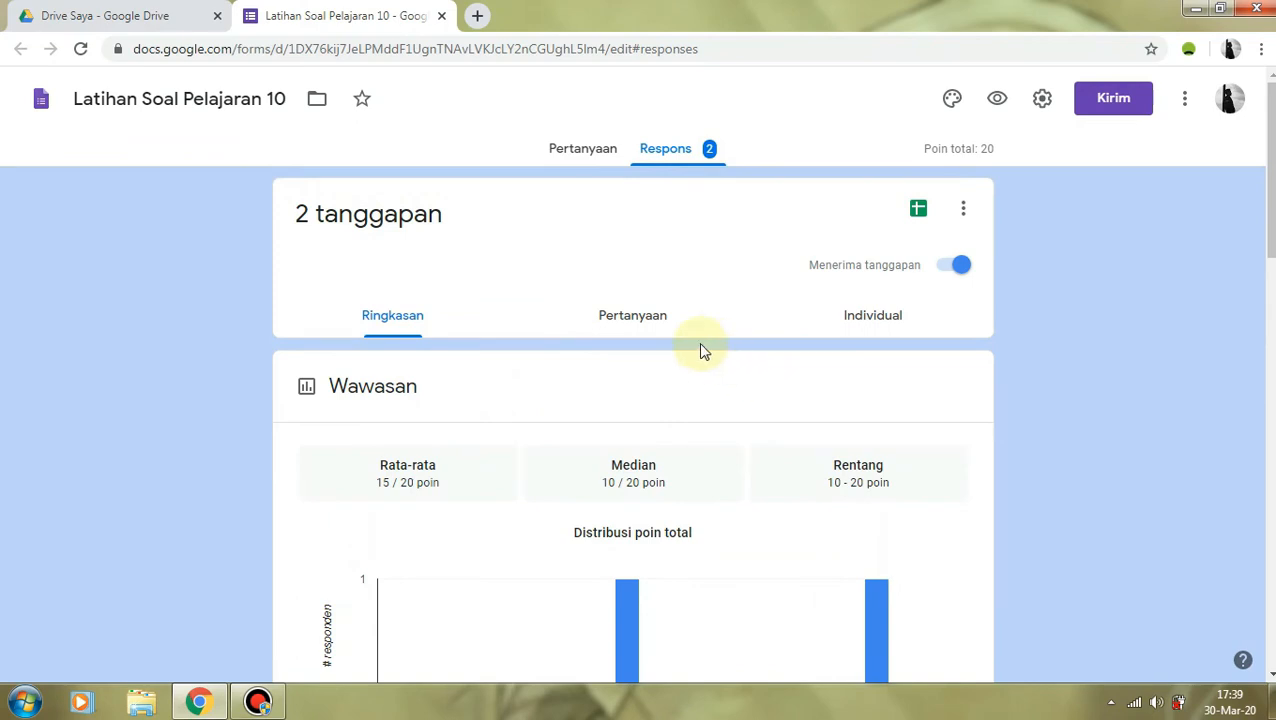
{"action": "left_click", "coordinate": [886, 322]}
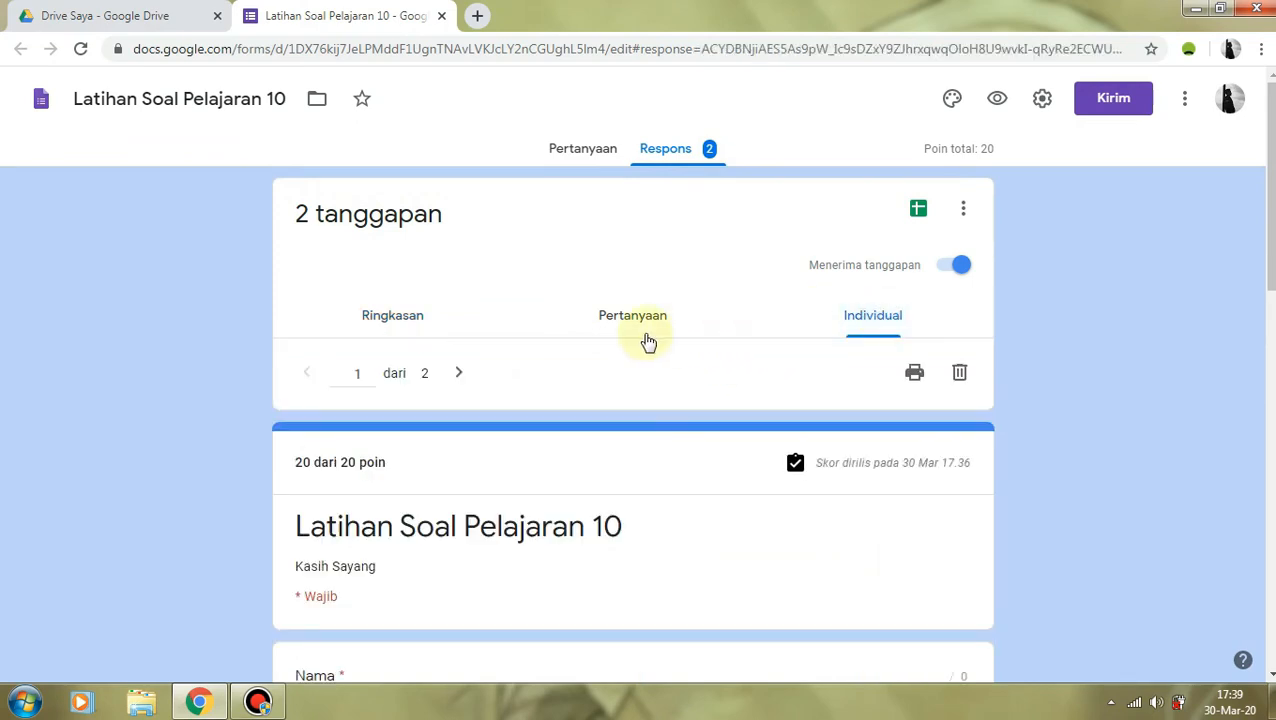
{"action": "scroll", "coordinate": [648, 342], "scroll_direction": "down", "scroll_amount": 3}
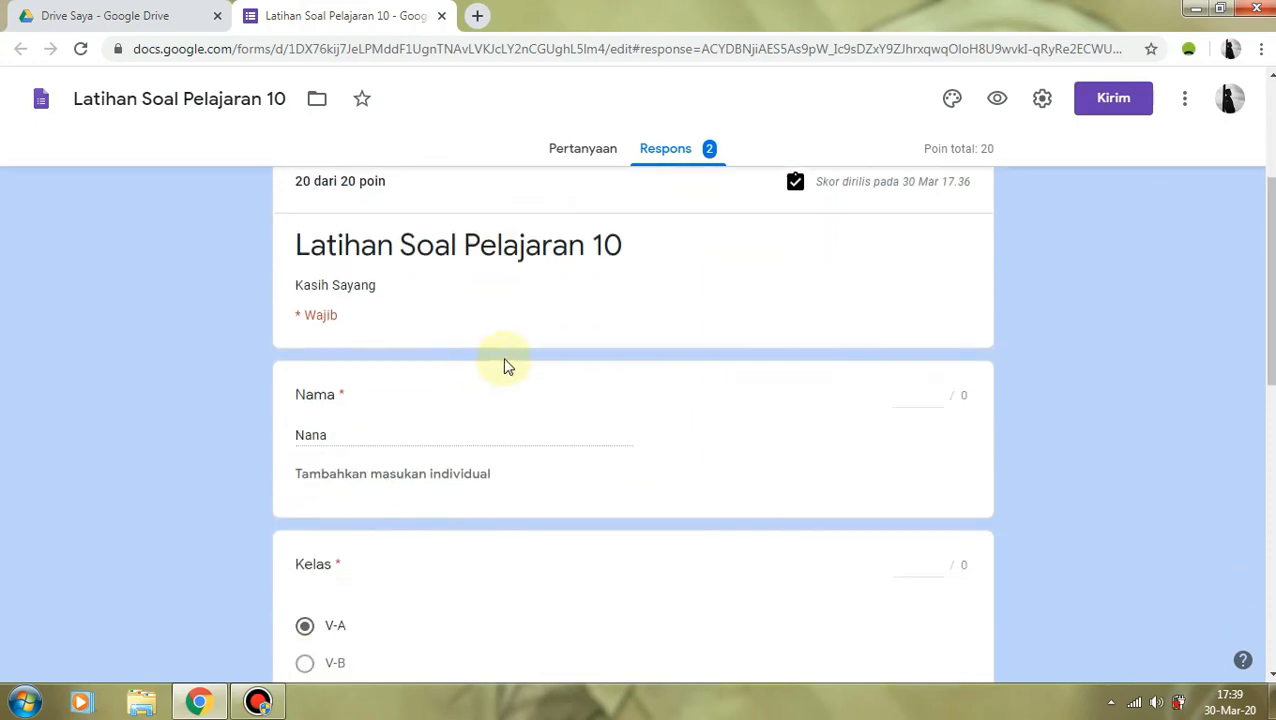
{"action": "scroll", "coordinate": [501, 364], "scroll_direction": "up", "scroll_amount": 2}
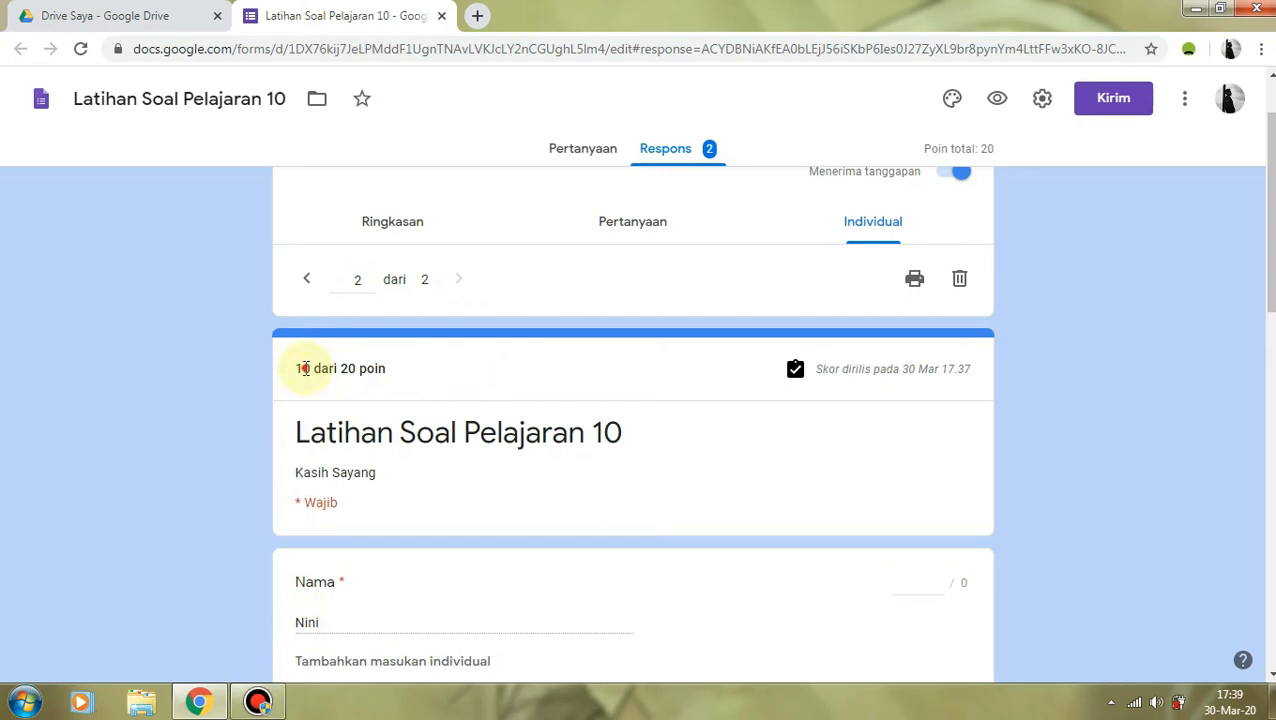
{"action": "scroll", "coordinate": [686, 290], "scroll_direction": "up", "scroll_amount": 1}
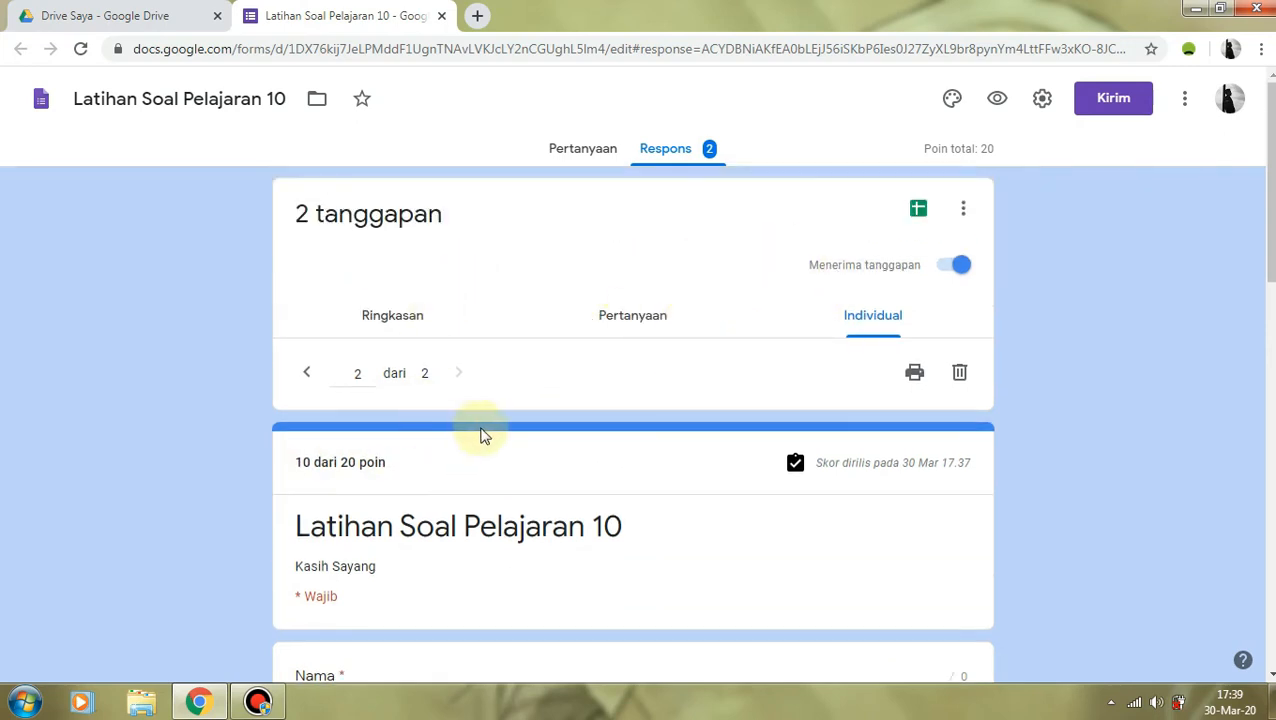
Create a new spreadsheet named "Latihan Soal Pelajaran 10 (Respons)" as the destination for the form's responses
{"action": "left_click", "coordinate": [917, 212]}
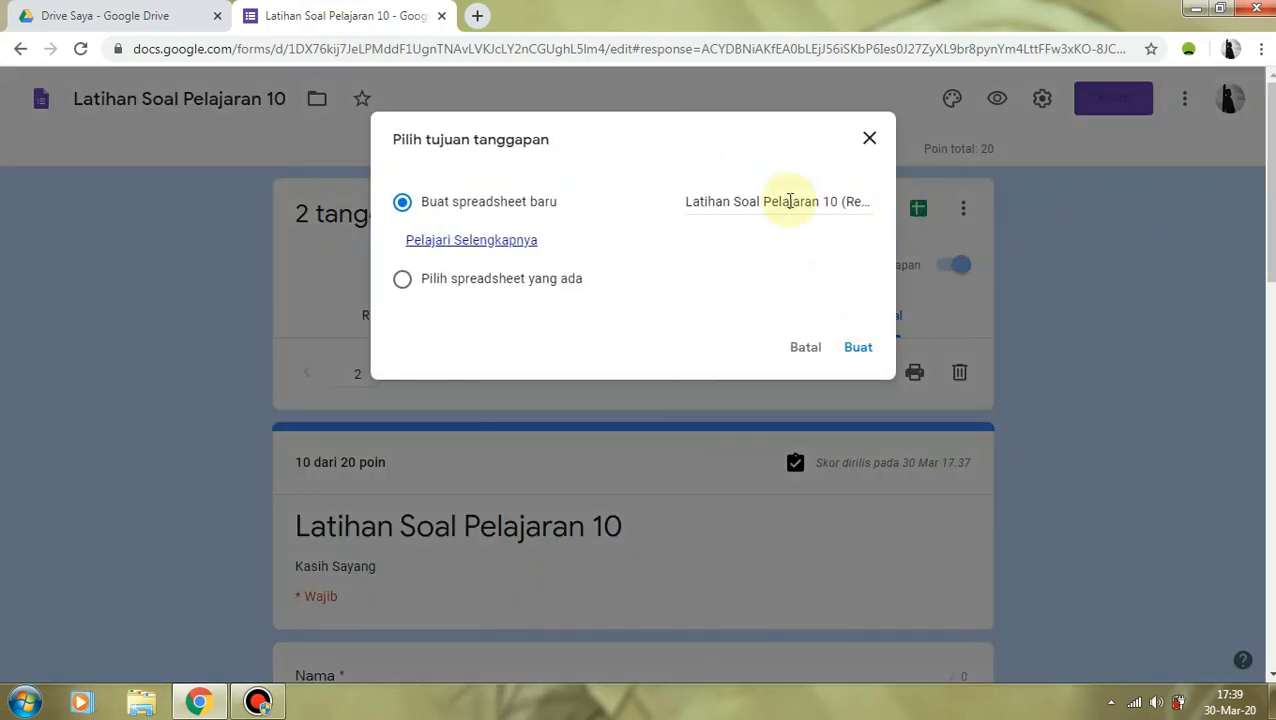
{"action": "left_click", "coordinate": [790, 201]}
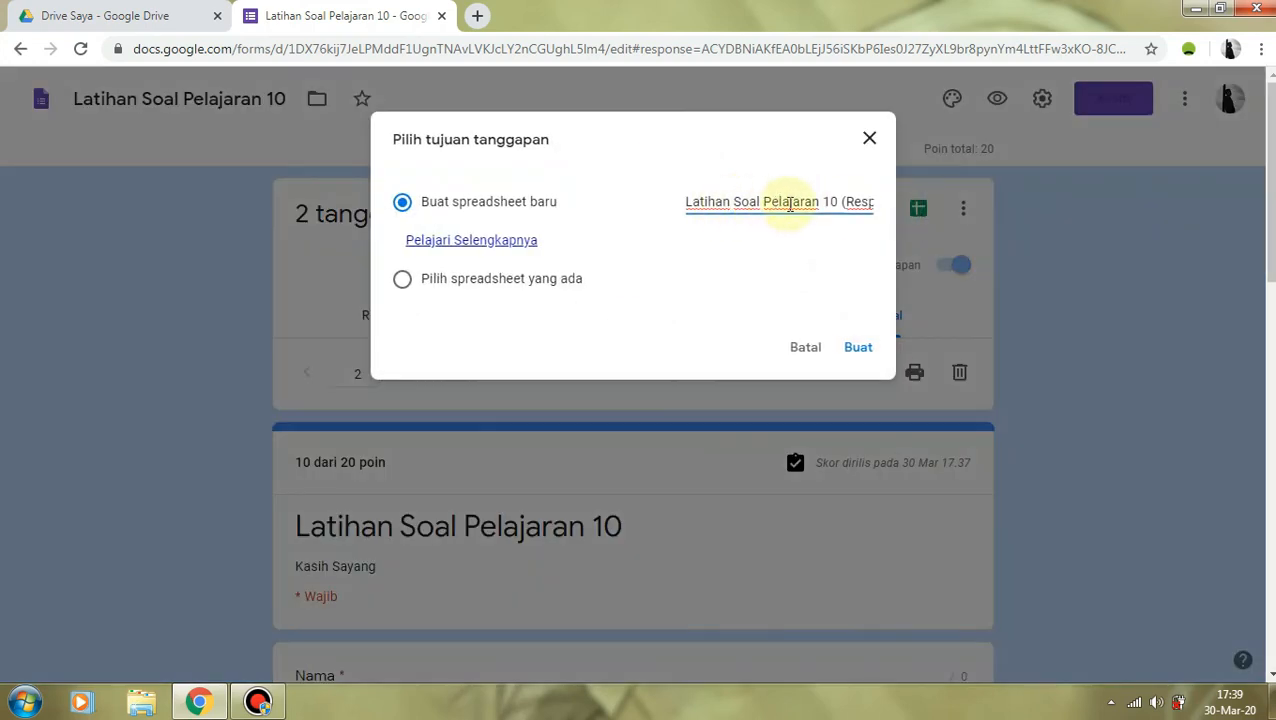
{"action": "key", "text": "End"}
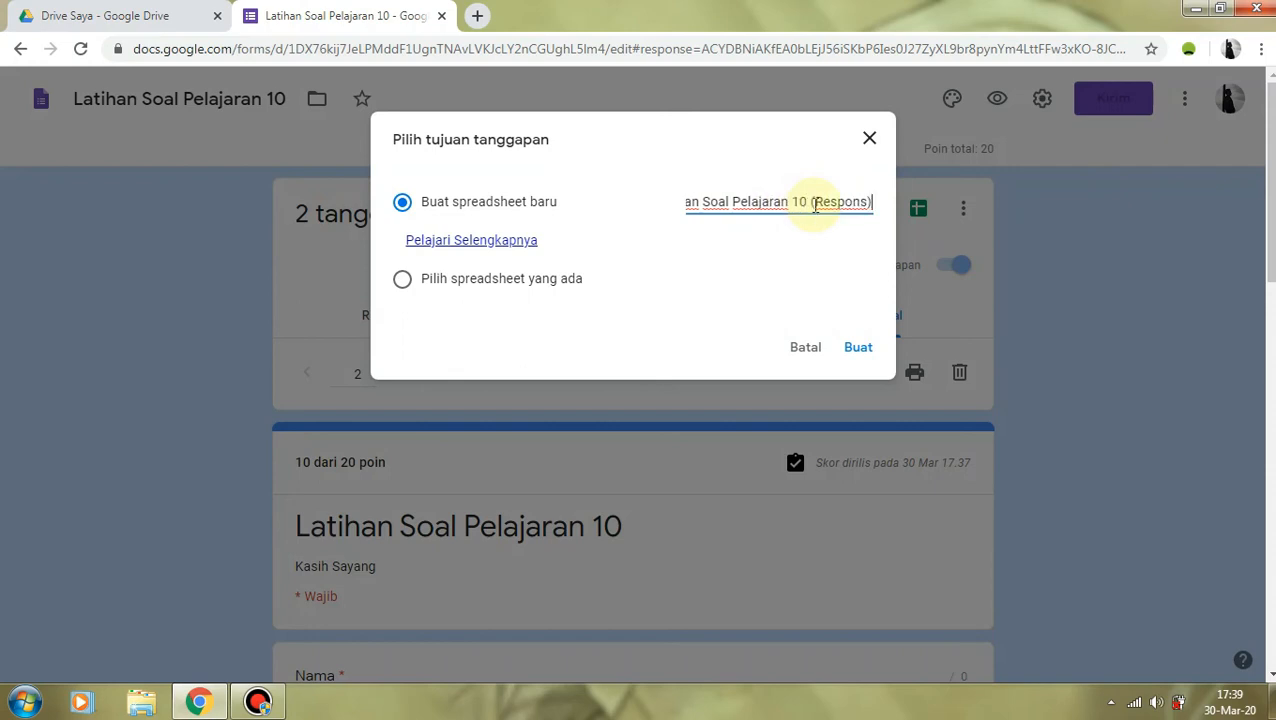
{"action": "left_click", "coordinate": [855, 350]}
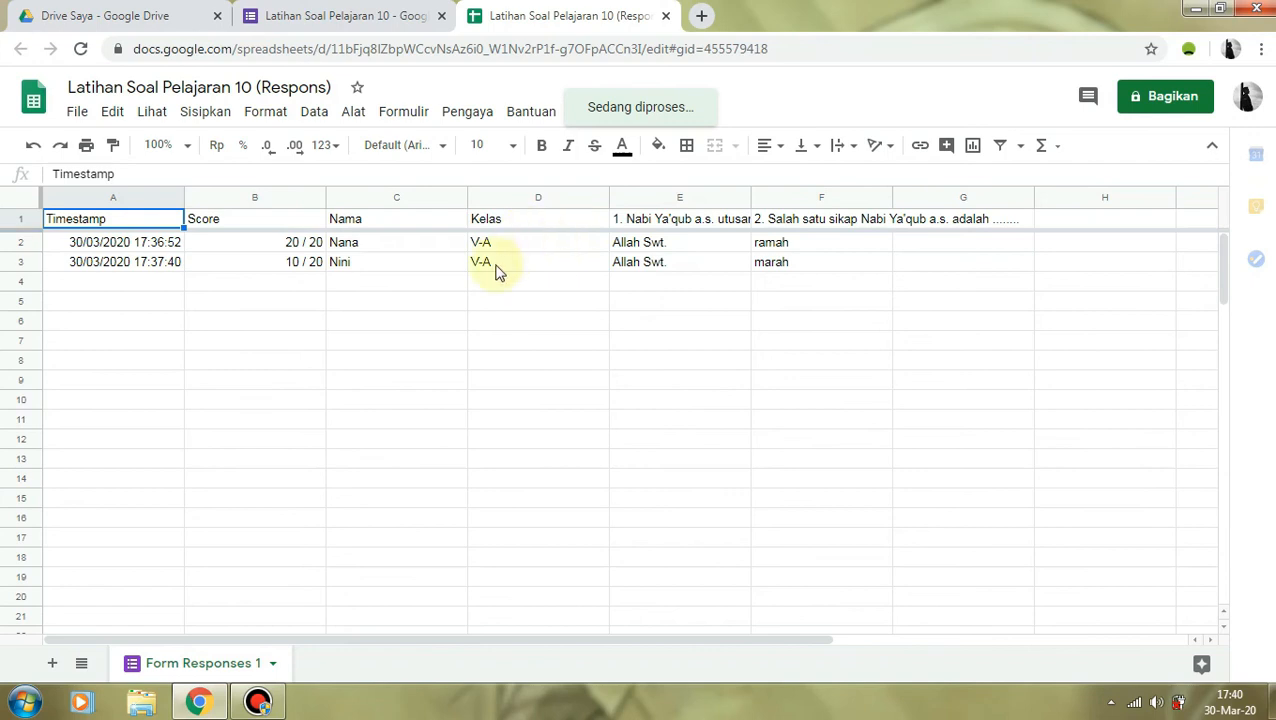
Widen column E to fit the whole question 1 heading and dismiss the Windows color scheme prompt
{"action": "left_click_drag", "start_coordinate": [749, 195], "coordinate": [793, 201]}
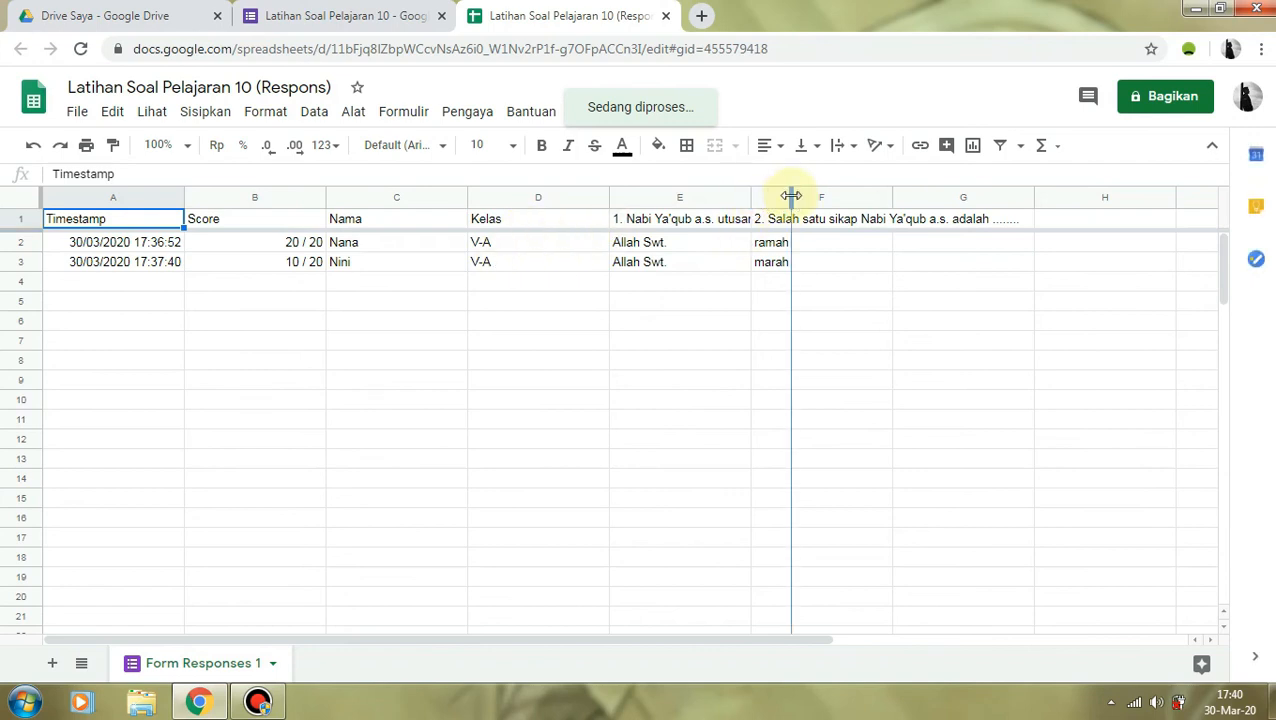
{"action": "left_click_drag", "start_coordinate": [810, 201], "coordinate": [810, 205]}
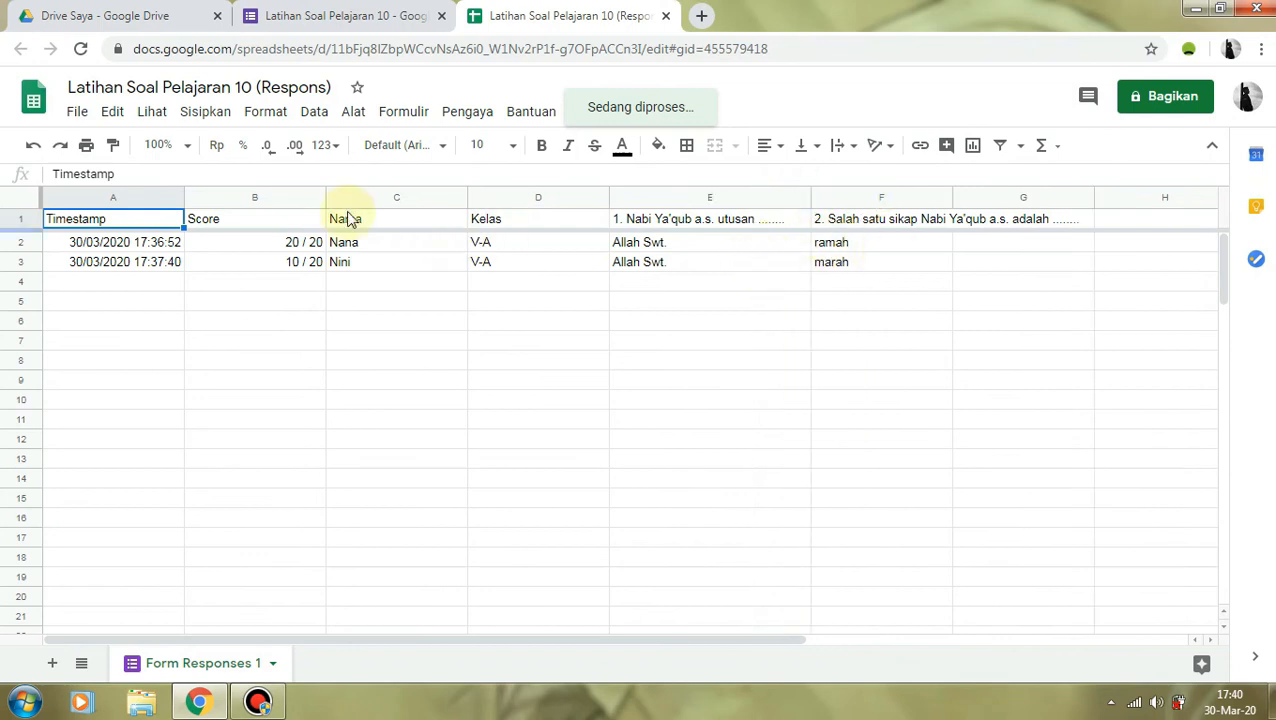
{"action": "left_click", "coordinate": [350, 262]}
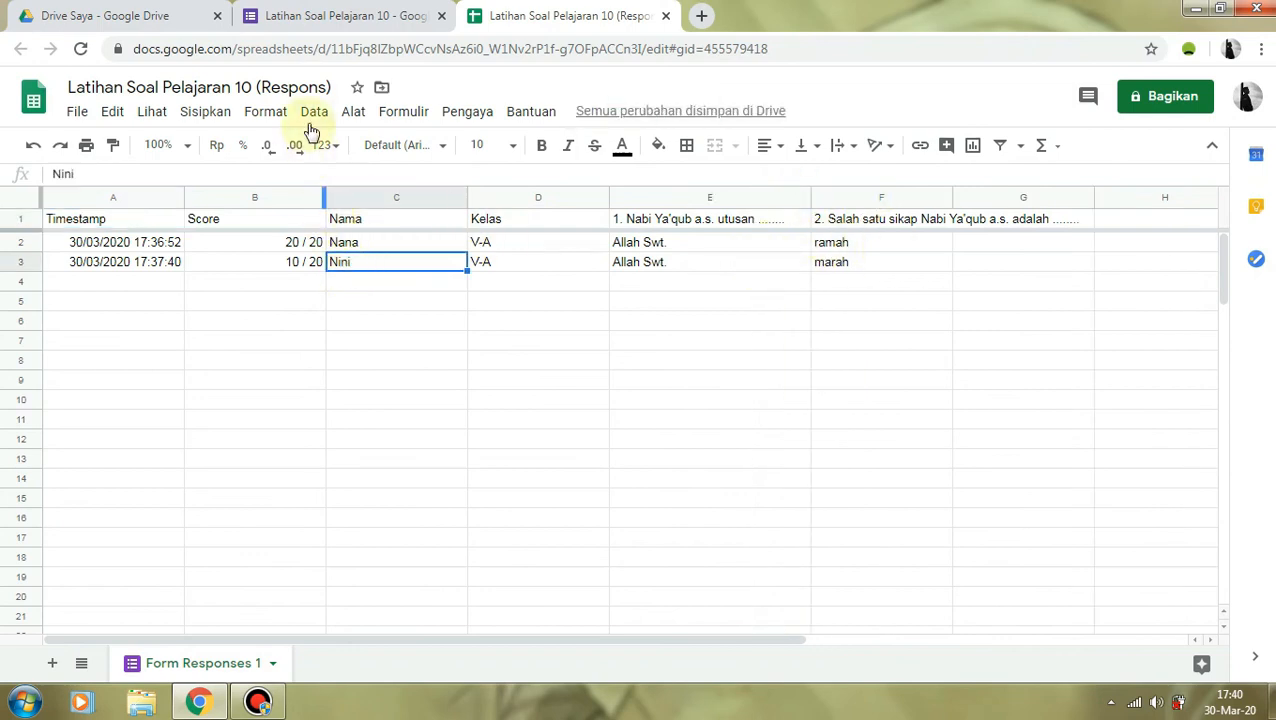
{"action": "left_click", "coordinate": [441, 328]}
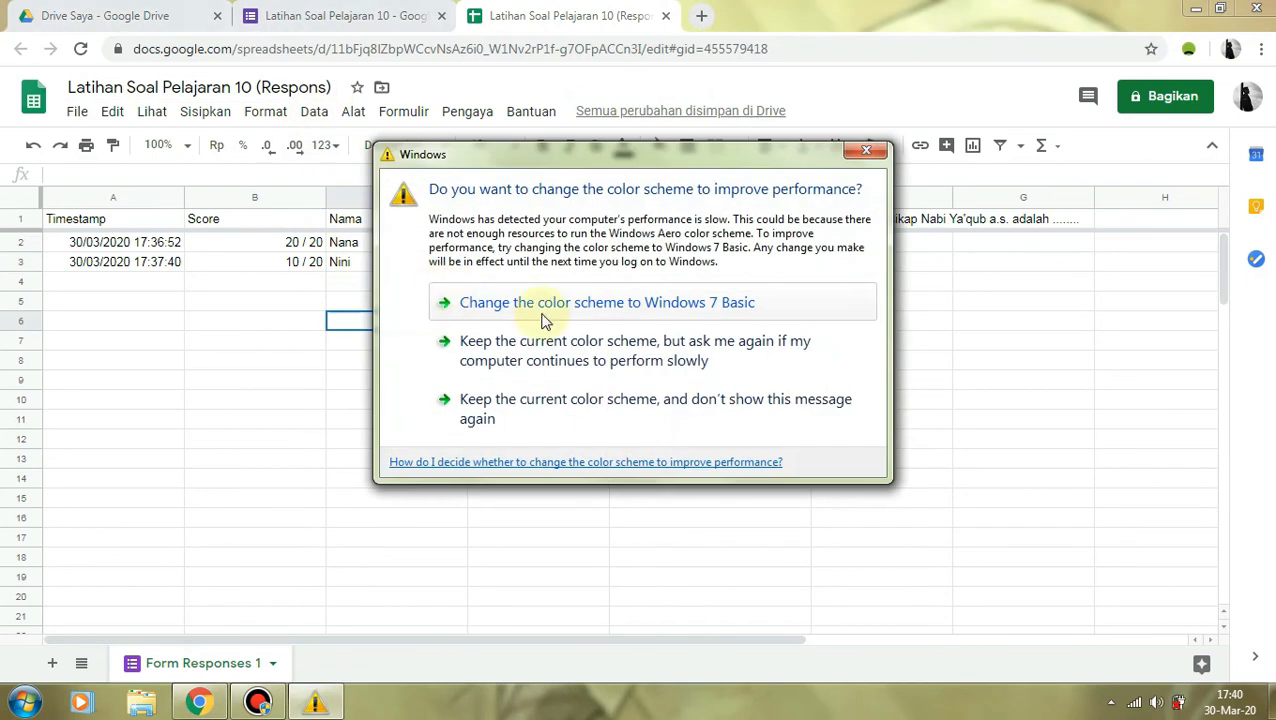
{"action": "left_click", "coordinate": [863, 151]}
{"action": "left_click", "coordinate": [495, 283]}
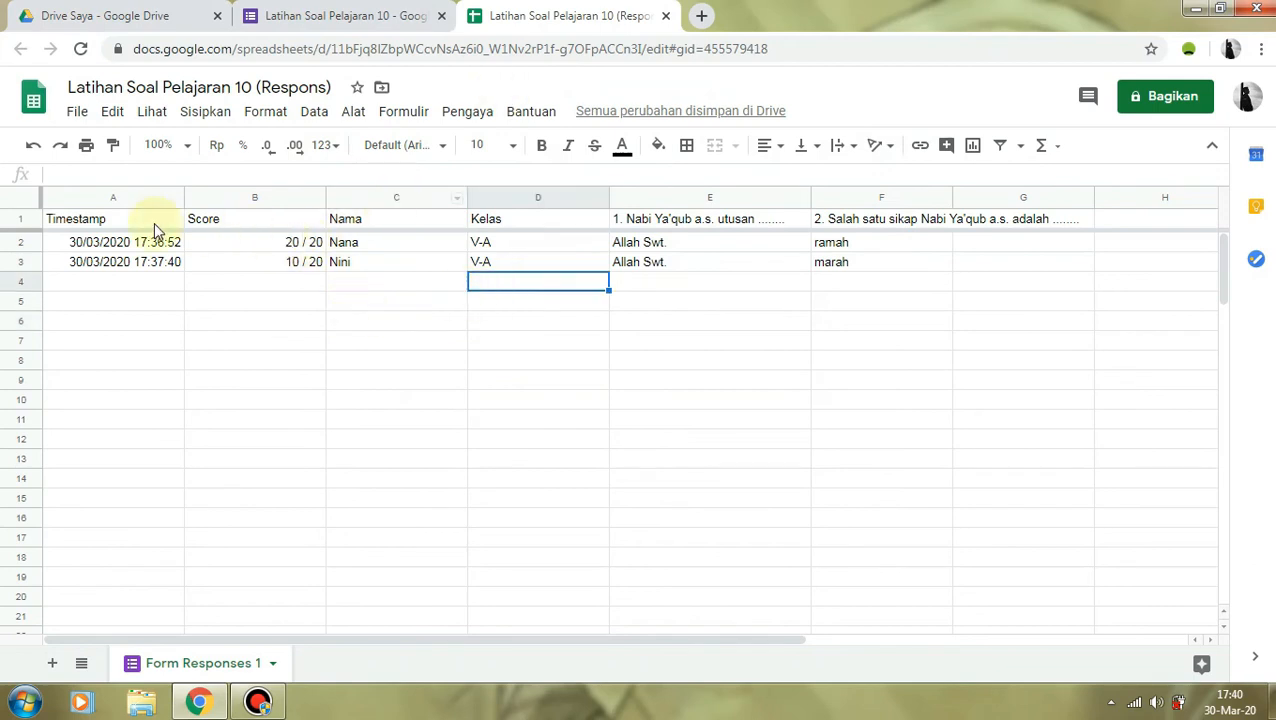
Switch to Google Drive, open the "Latihan Soal Pelajaran 10 (Respons)" spreadsheet from Drive Saya, view its scores and close that duplicate copy
{"action": "left_click", "coordinate": [155, 16]}
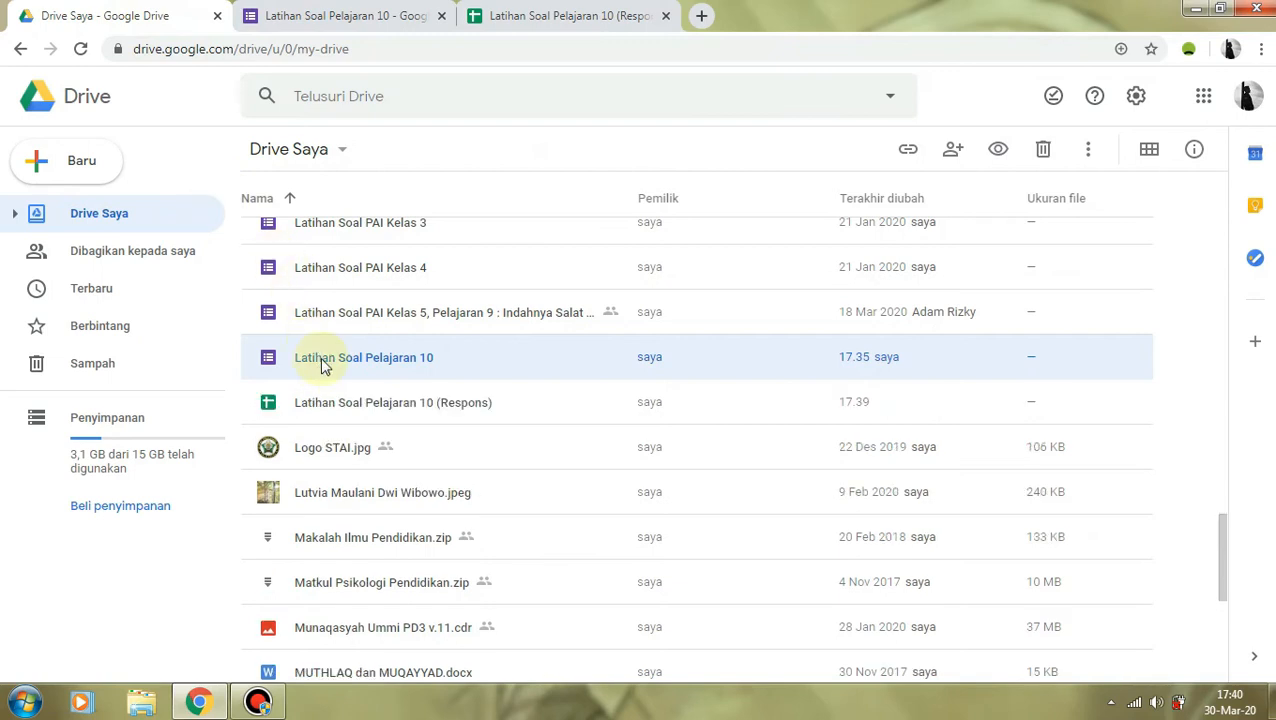
{"action": "scroll", "coordinate": [322, 365], "scroll_direction": "up", "scroll_amount": 1}
{"action": "scroll", "coordinate": [330, 377], "scroll_direction": "down", "scroll_amount": 1}
{"action": "left_click", "coordinate": [370, 415]}
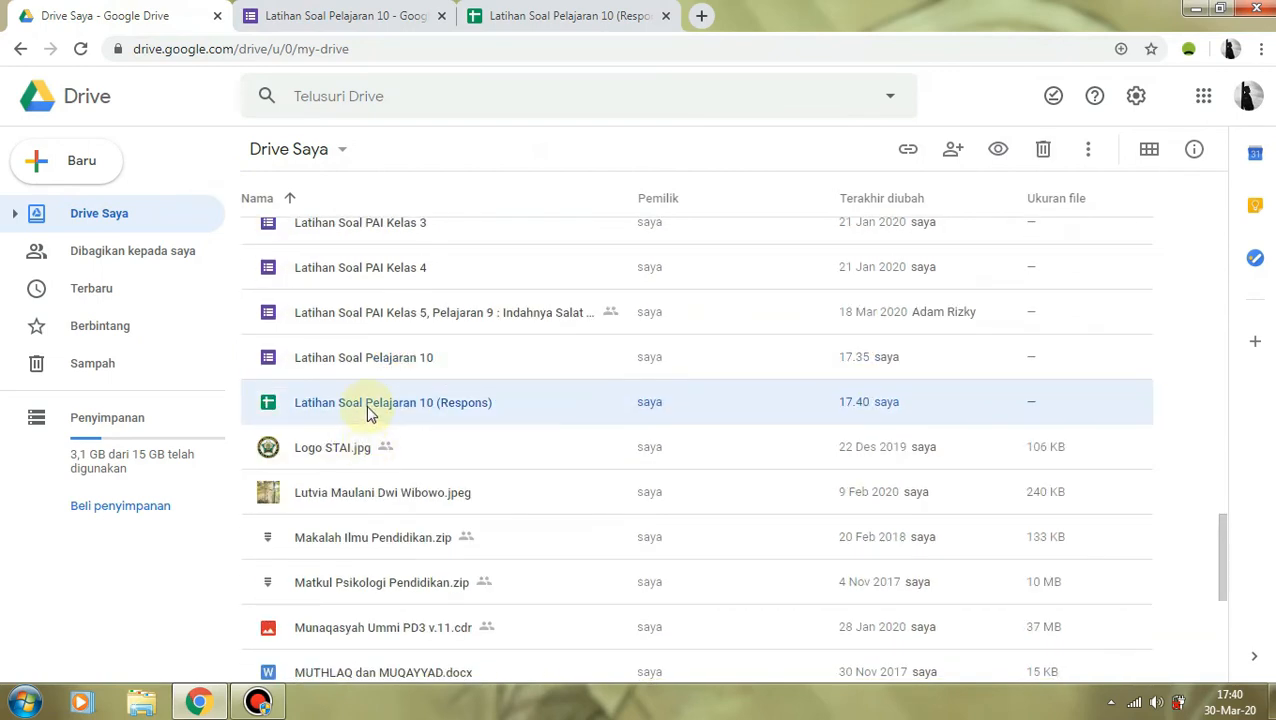
{"action": "double_click", "coordinate": [388, 413]}
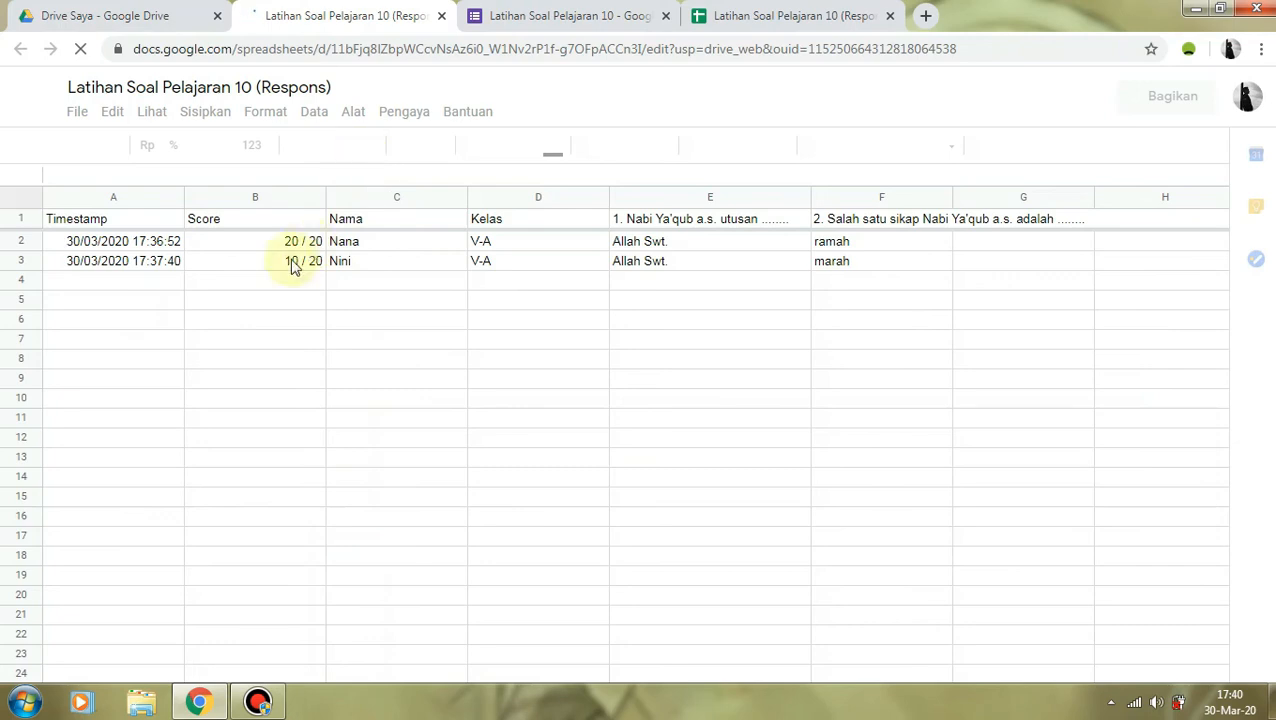
{"action": "left_click", "coordinate": [269, 265]}
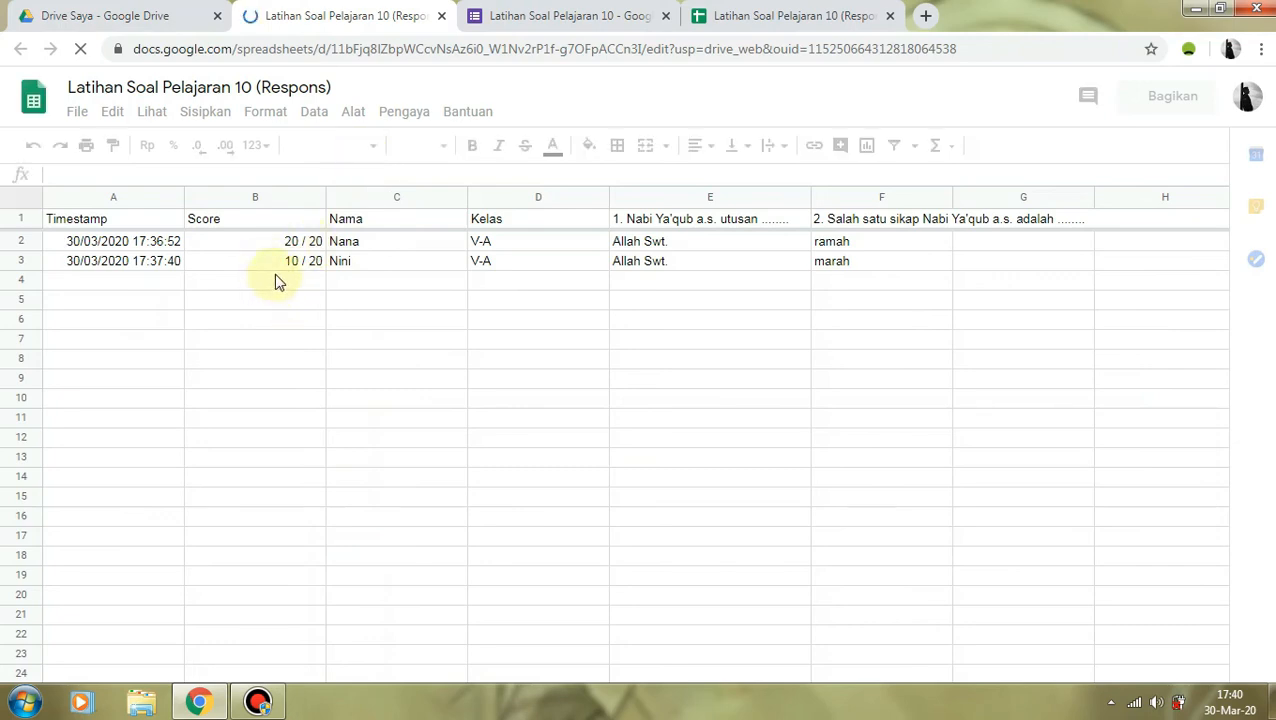
{"action": "left_click", "coordinate": [441, 16]}
Return to the form's questions and add a multiple-choice question after question 2 with the question text "3."
{"action": "left_click", "coordinate": [380, 18]}
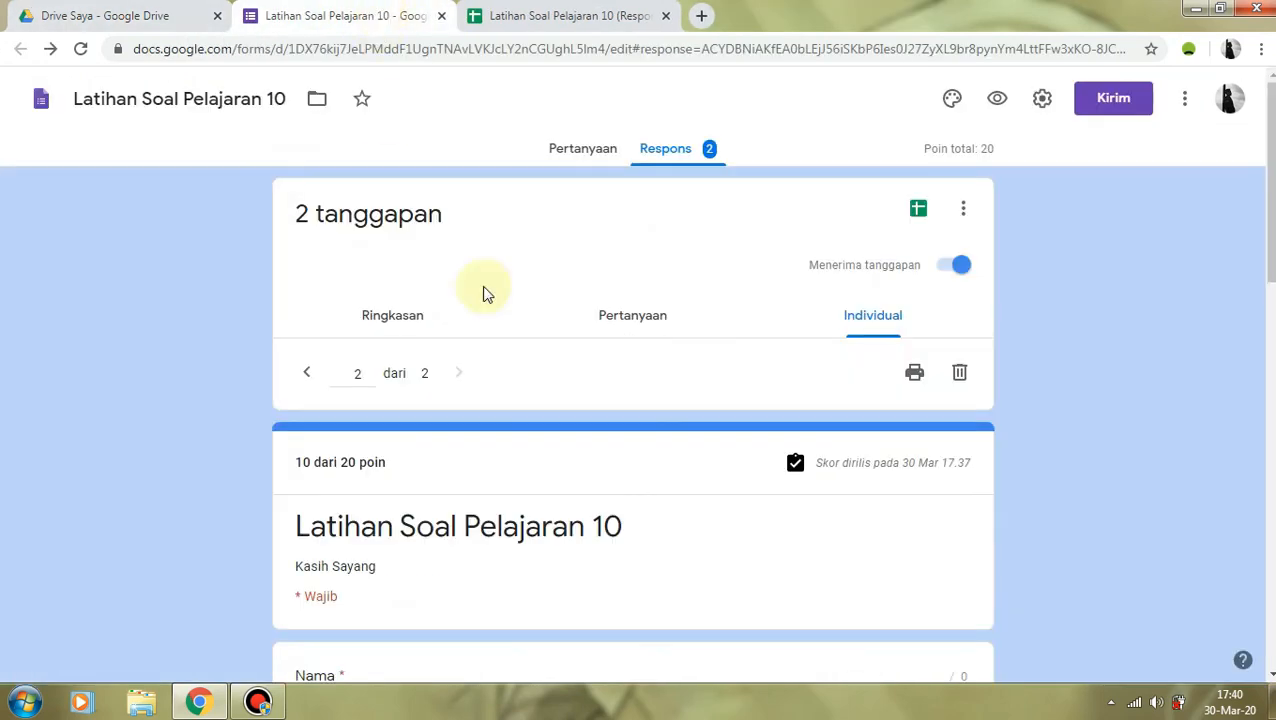
{"action": "scroll", "coordinate": [421, 400], "scroll_direction": "down", "scroll_amount": 3}
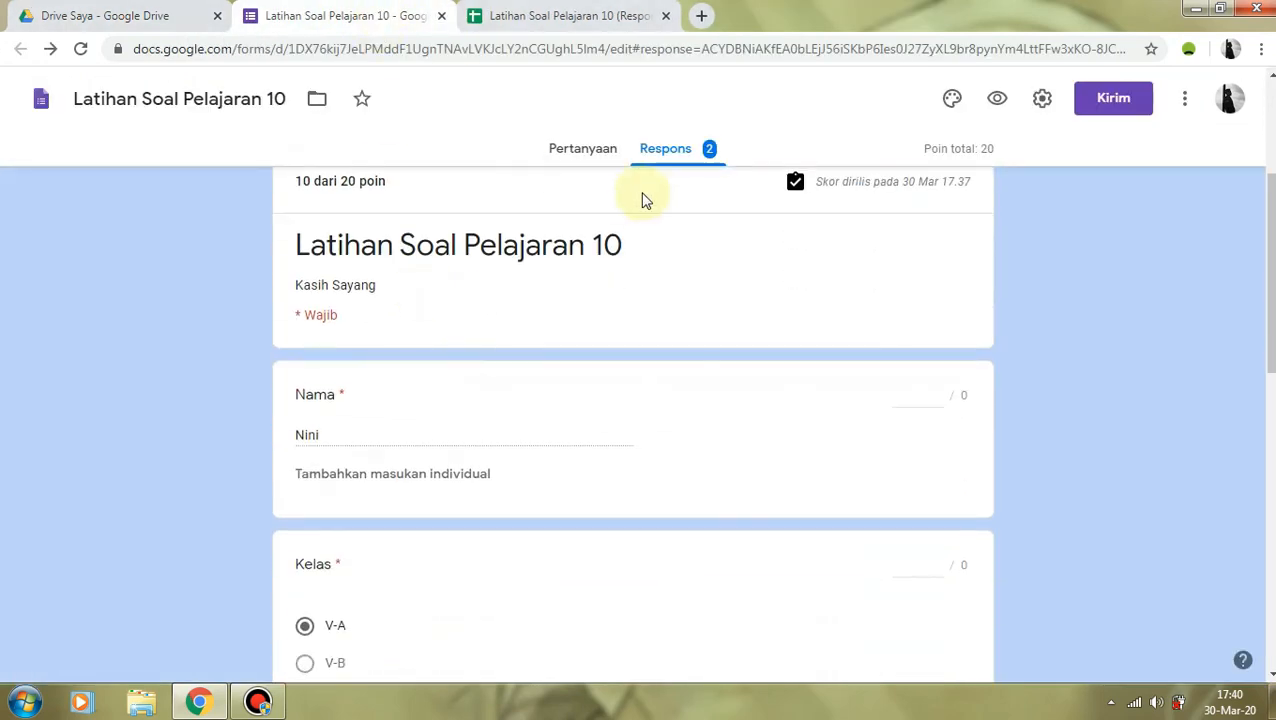
{"action": "left_click", "coordinate": [599, 153]}
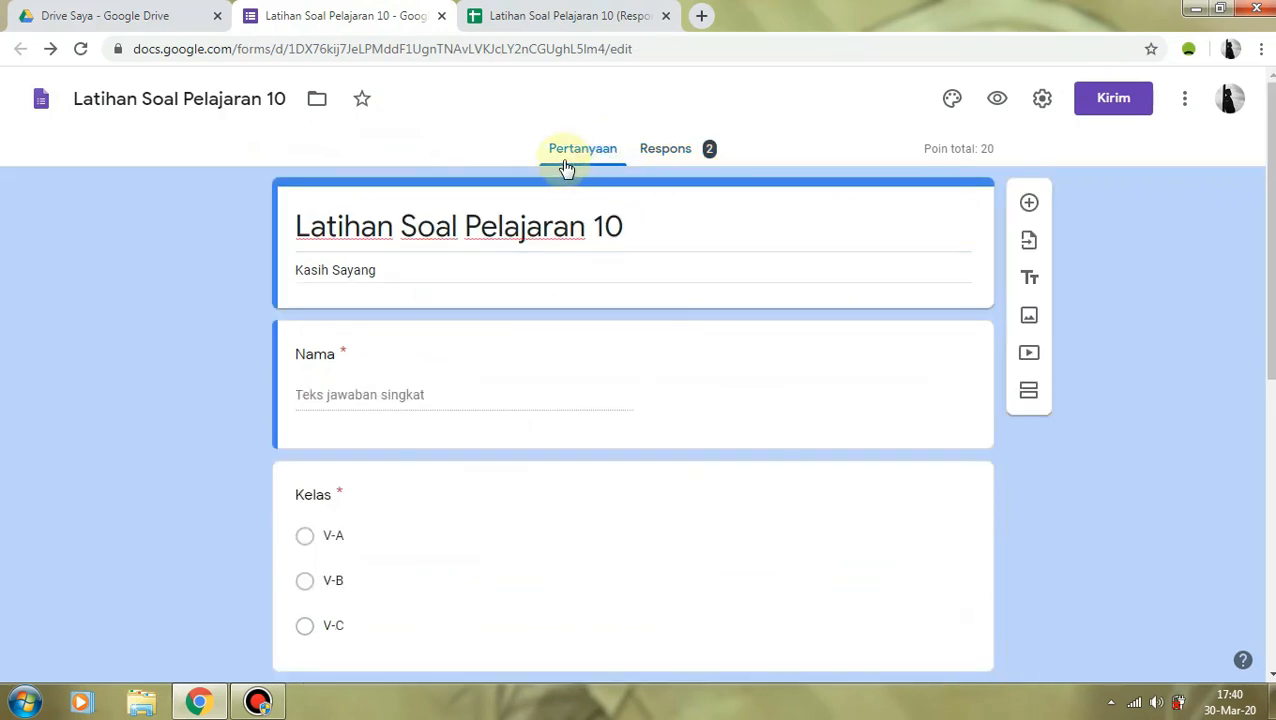
{"action": "scroll", "coordinate": [553, 188], "scroll_direction": "down", "scroll_amount": 6}
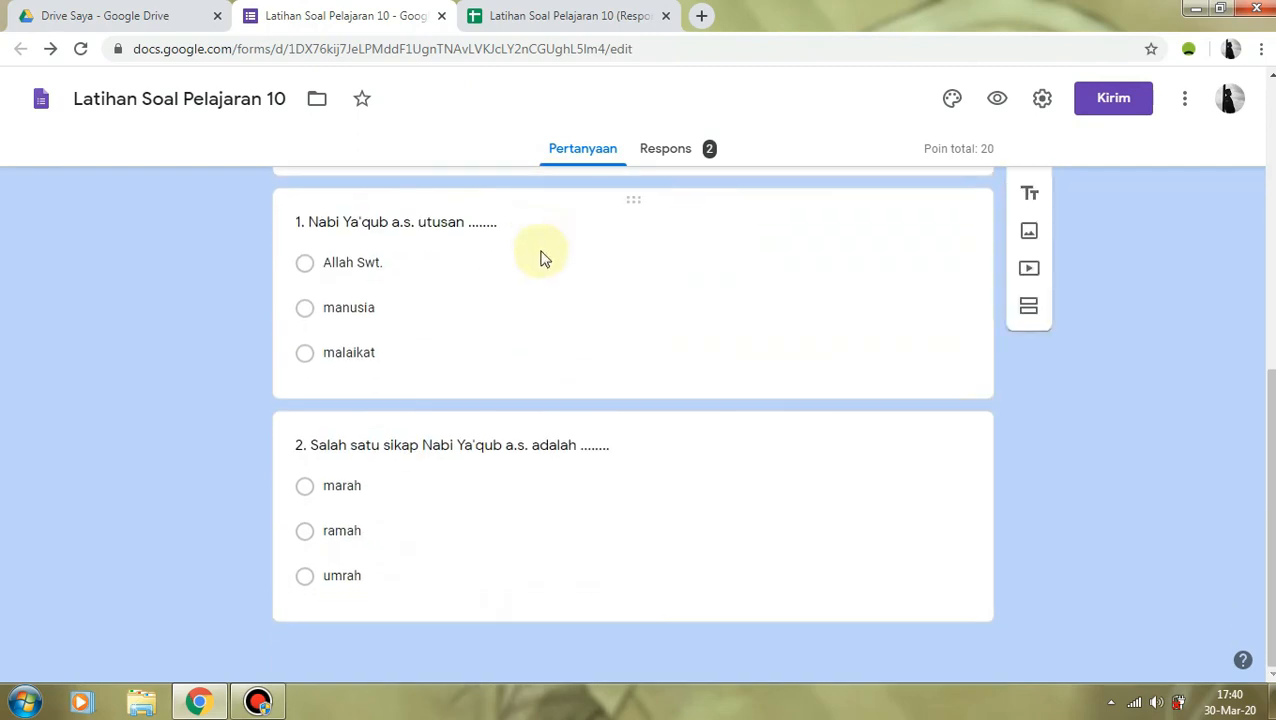
{"action": "left_click", "coordinate": [934, 524]}
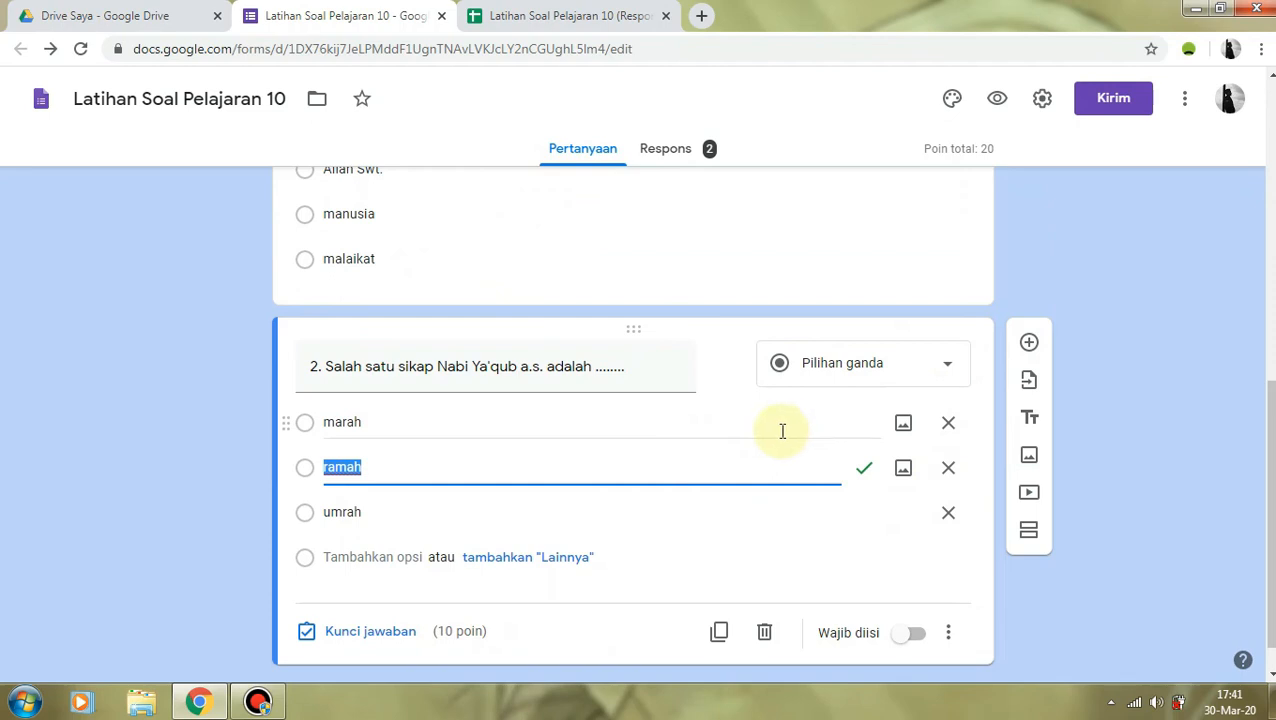
{"action": "left_click", "coordinate": [1024, 344]}
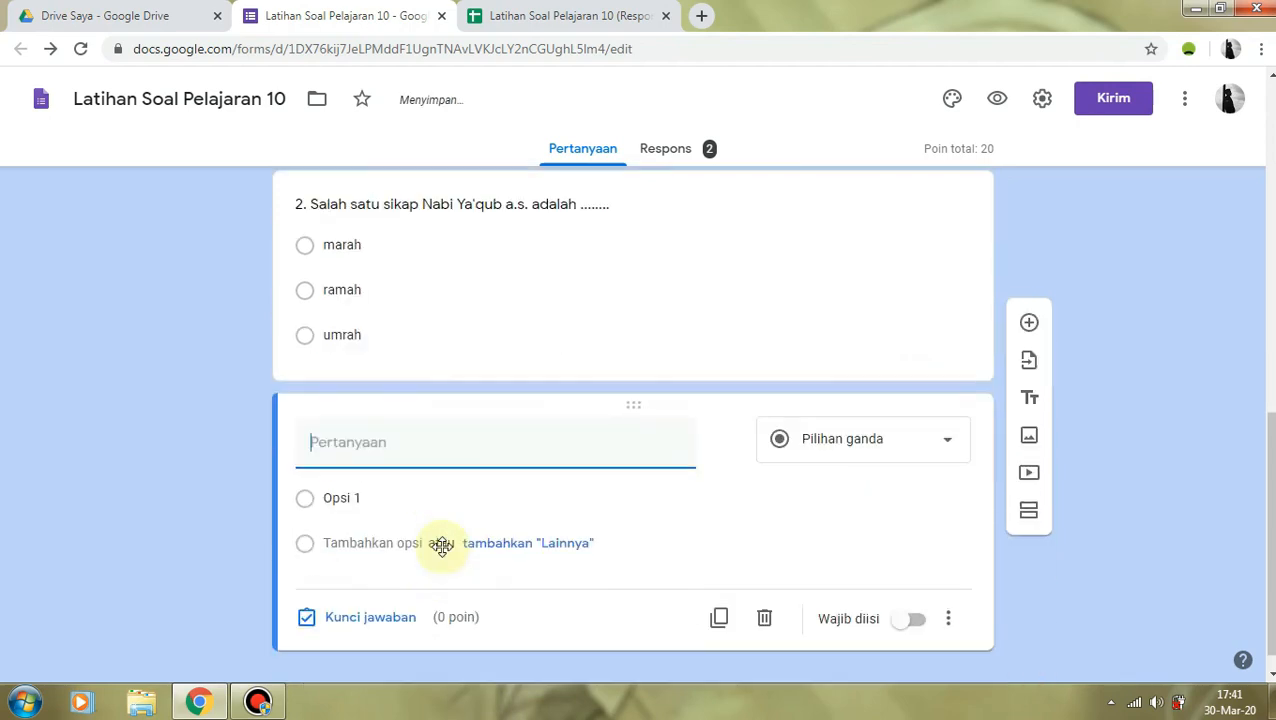
{"action": "type", "text": "3."}
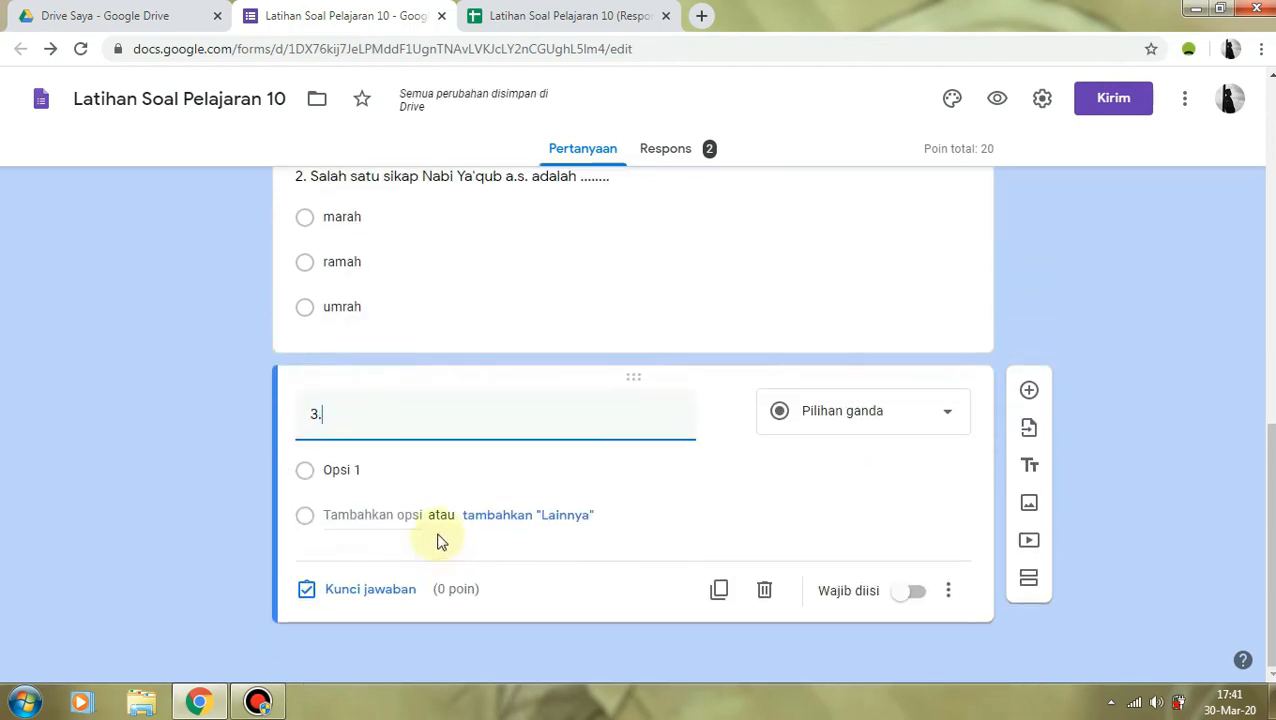
Start inserting an image into question 3 and open the Salat folder under Downloads > Documents in Windows Explorer
{"action": "mouse_move", "coordinate": [558, 436]}
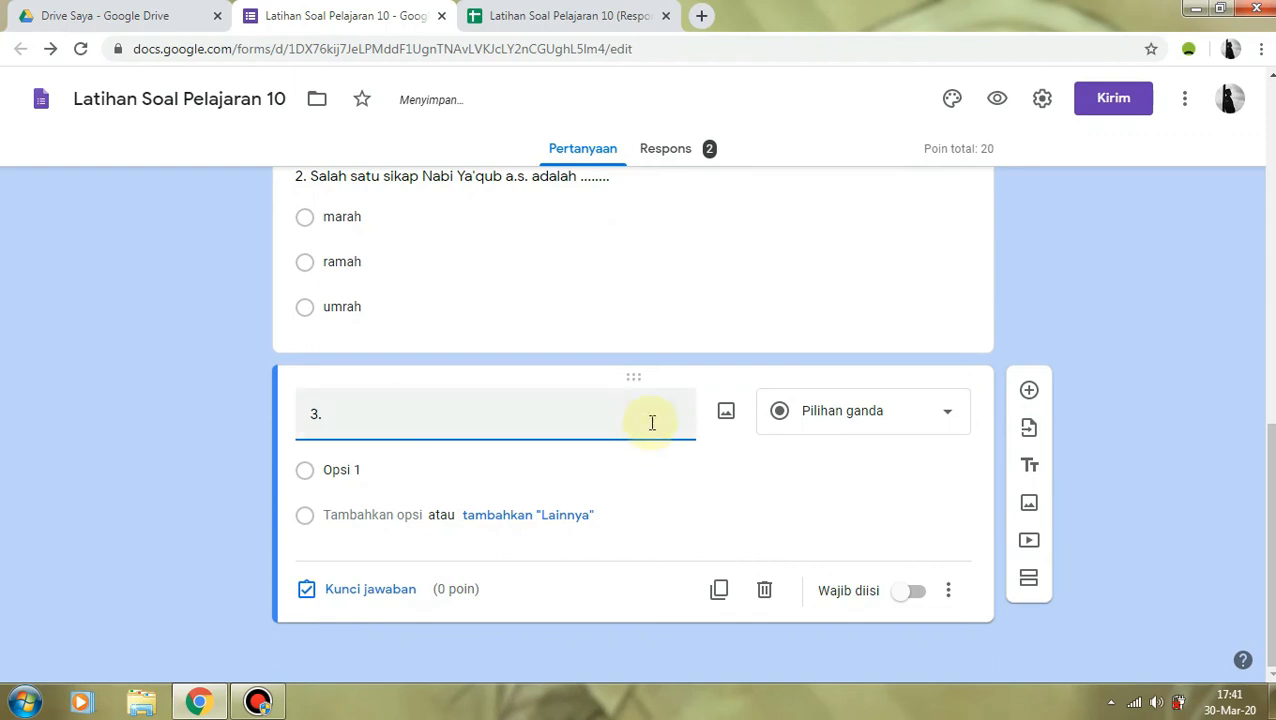
{"action": "left_click", "coordinate": [727, 414]}
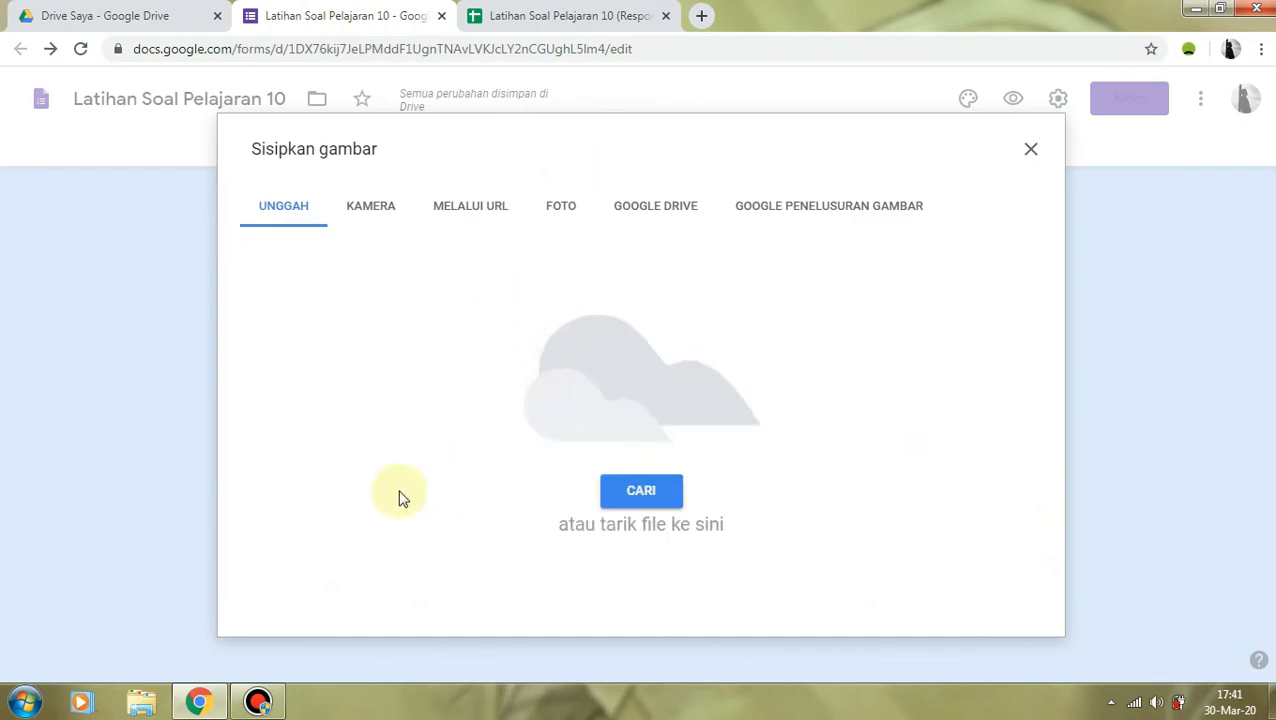
{"action": "left_click", "coordinate": [141, 701]}
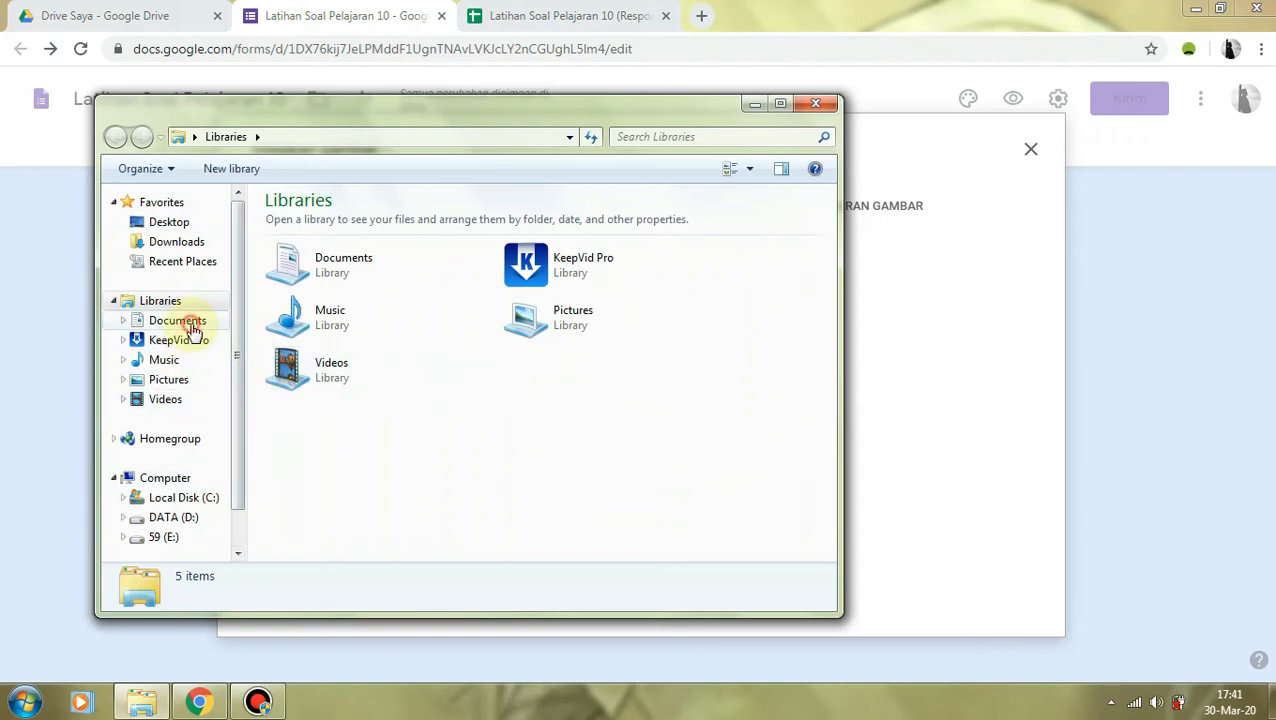
{"action": "left_click", "coordinate": [192, 324]}
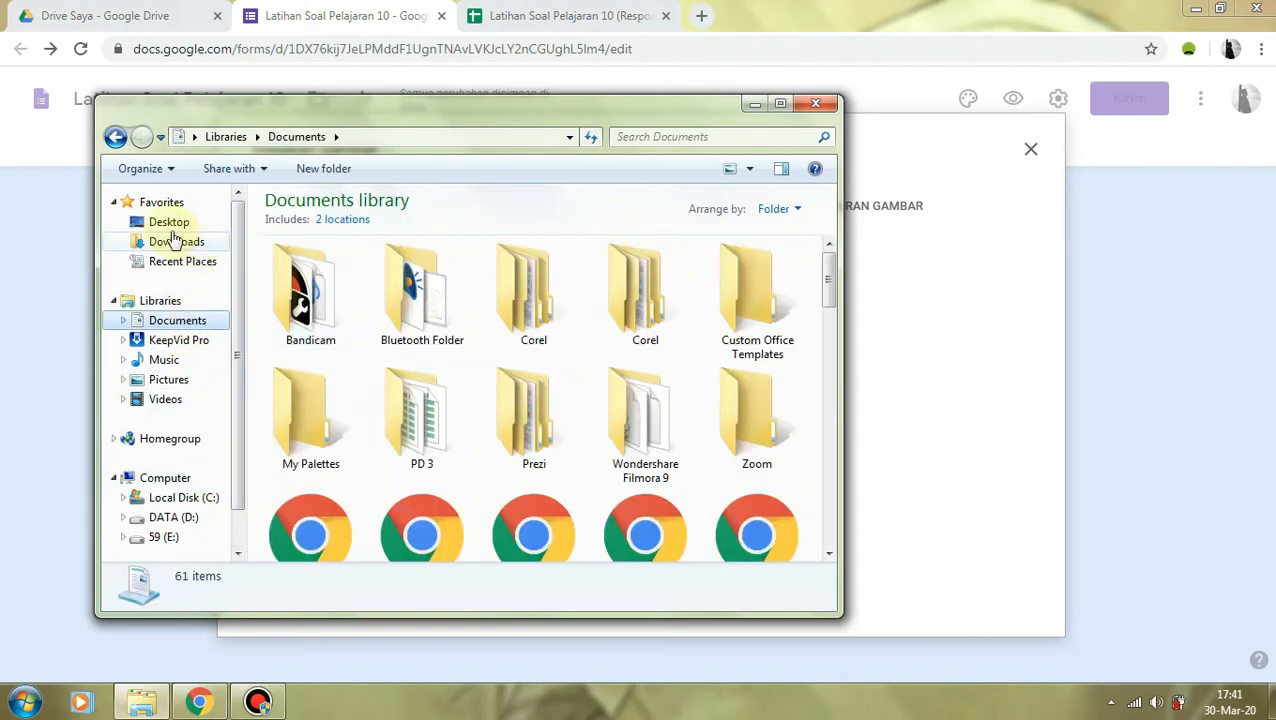
{"action": "left_click", "coordinate": [175, 242]}
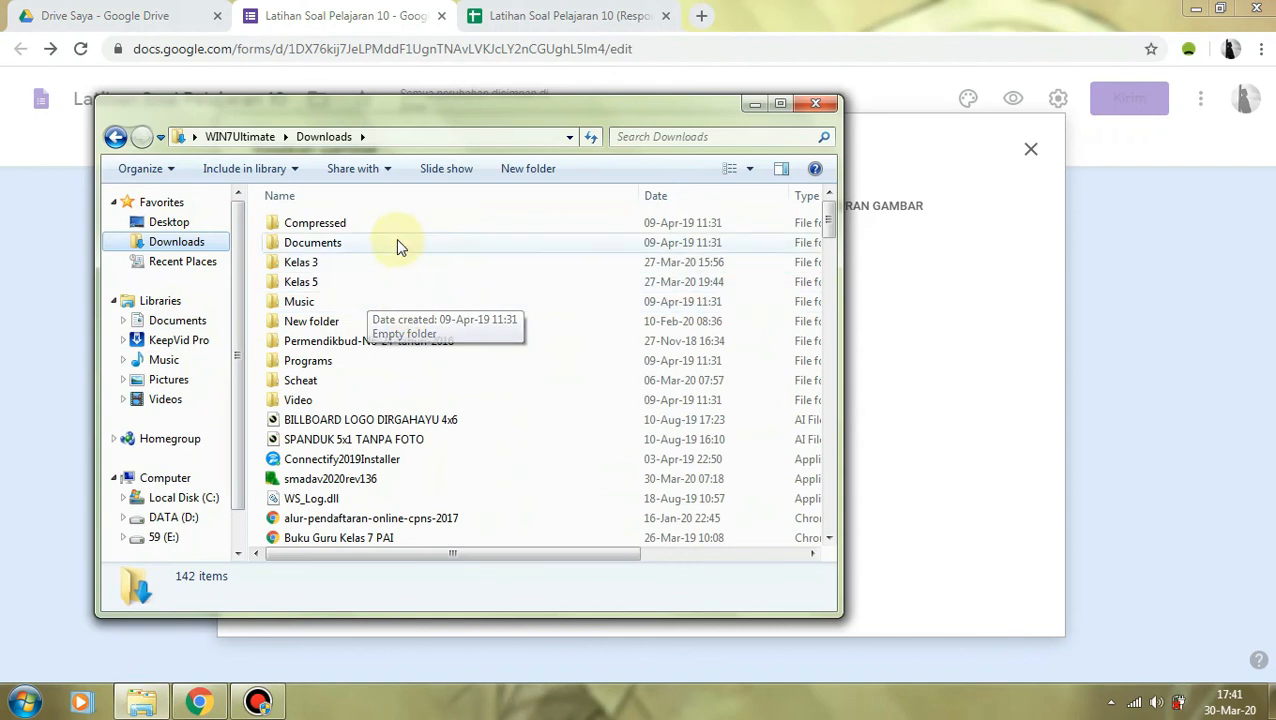
{"action": "double_click", "coordinate": [380, 241]}
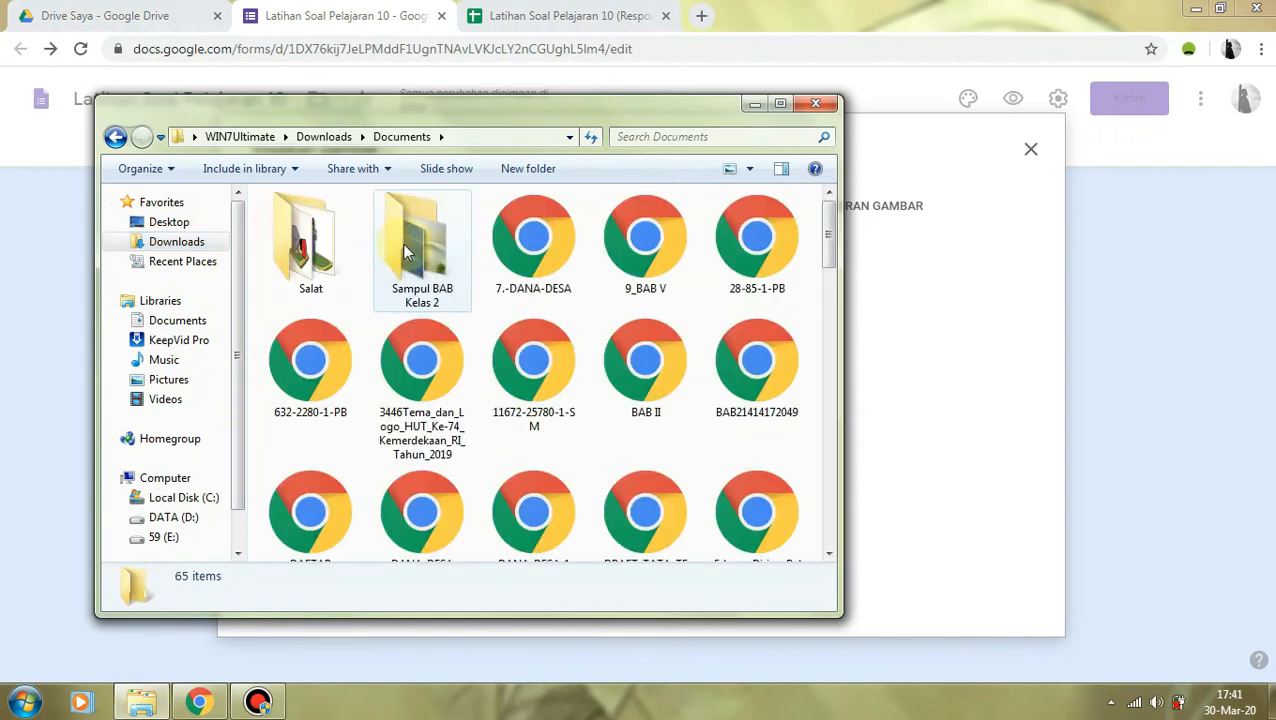
{"action": "double_click", "coordinate": [316, 248]}
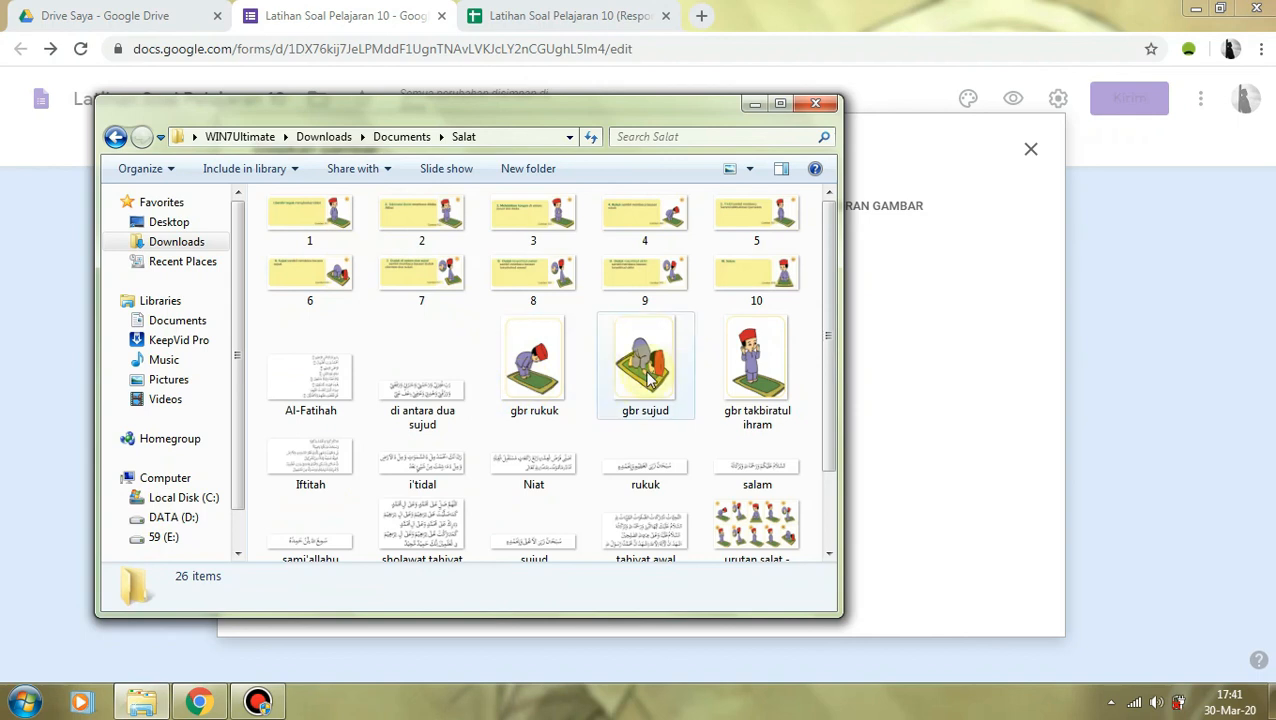
Upload the "gbr sujud" picture from the Salat folder as the image for question 3
{"action": "scroll", "coordinate": [647, 377], "scroll_direction": "down", "scroll_amount": 2}
{"action": "scroll", "coordinate": [647, 377], "scroll_direction": "up", "scroll_amount": 2}
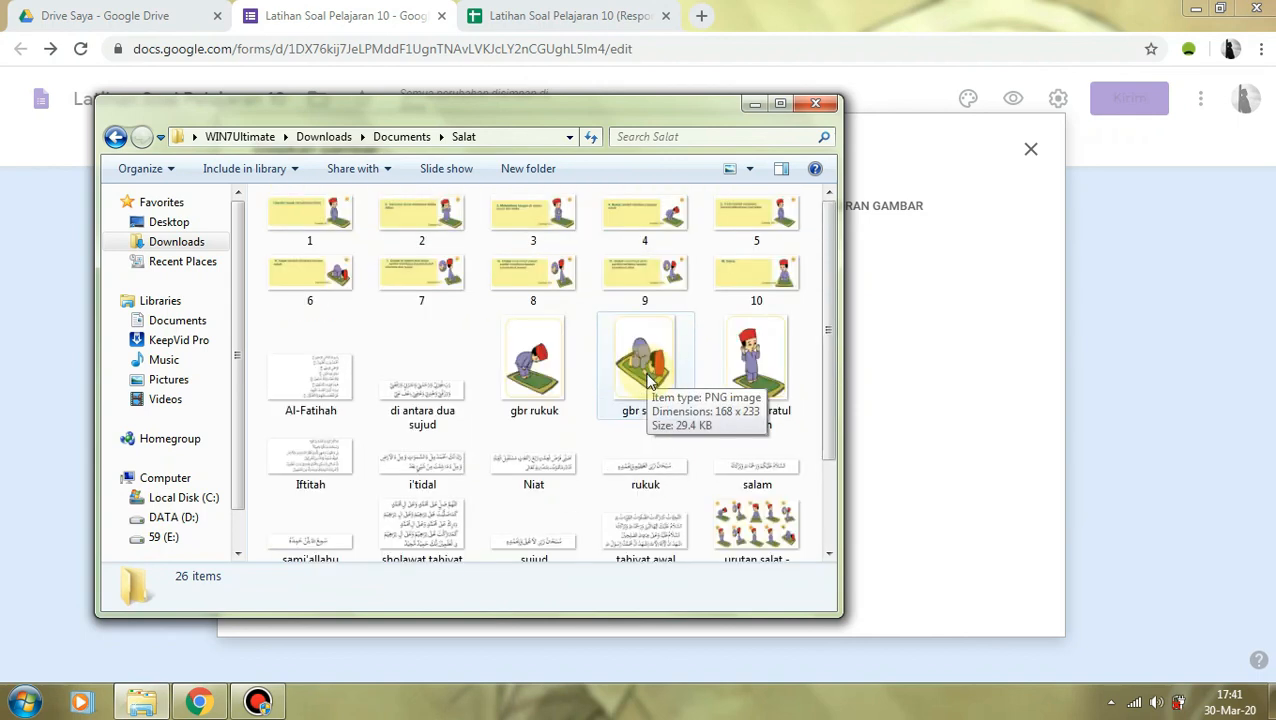
{"action": "left_click", "coordinate": [648, 378]}
{"action": "left_click_drag", "start_coordinate": [648, 378], "coordinate": [936, 369]}
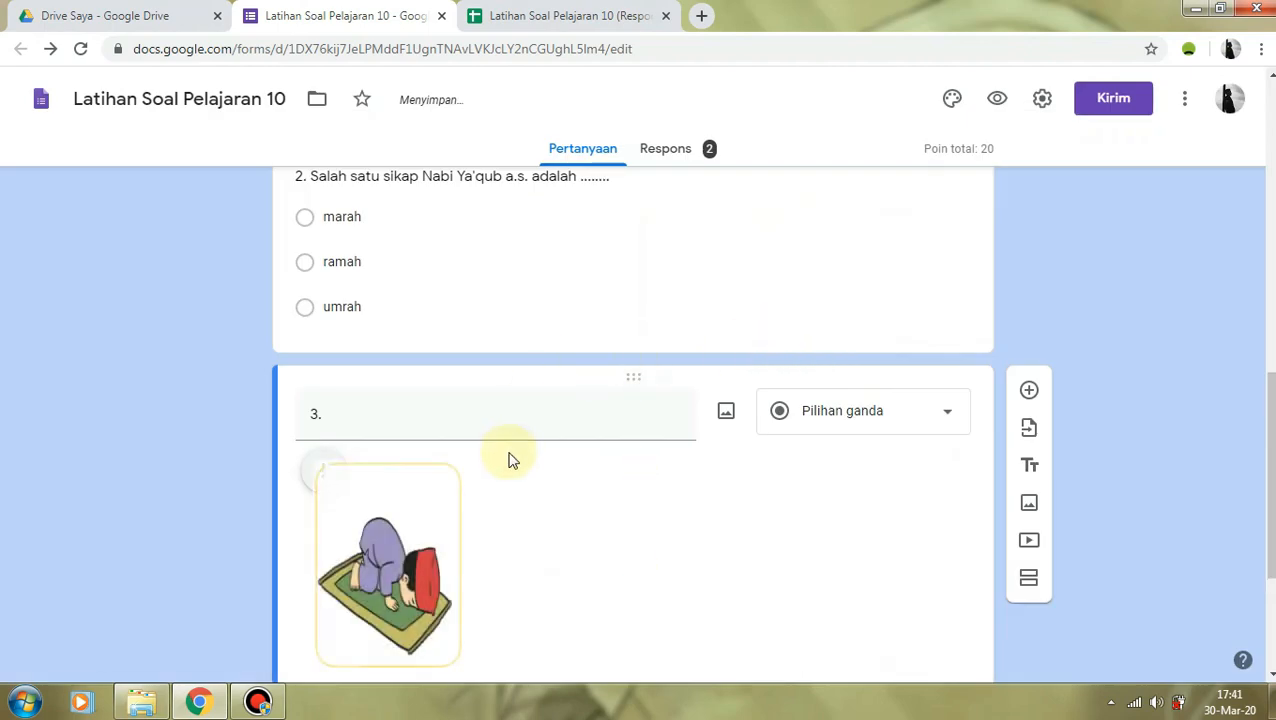
{"action": "scroll", "coordinate": [490, 400], "scroll_direction": "up", "scroll_amount": 1}
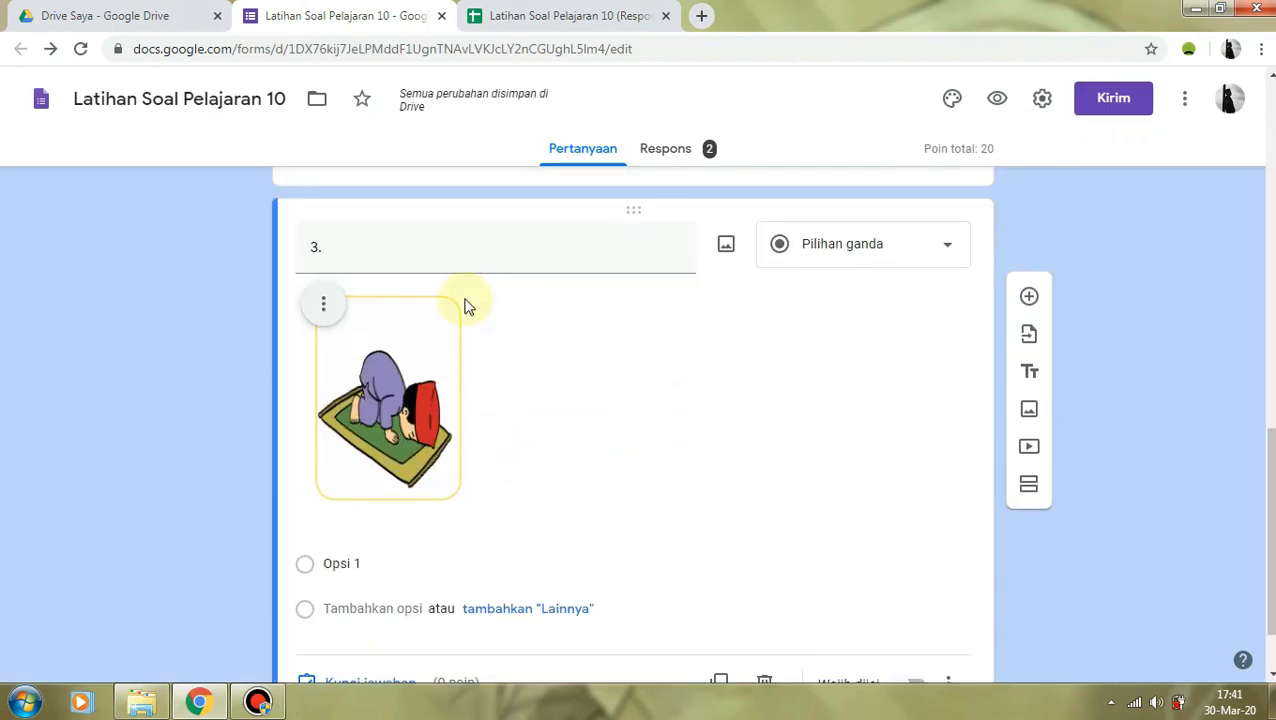
Complete the text of question 3 as "3. Gerakan di bawah ini adalah ......"
{"action": "left_click", "coordinate": [474, 259]}
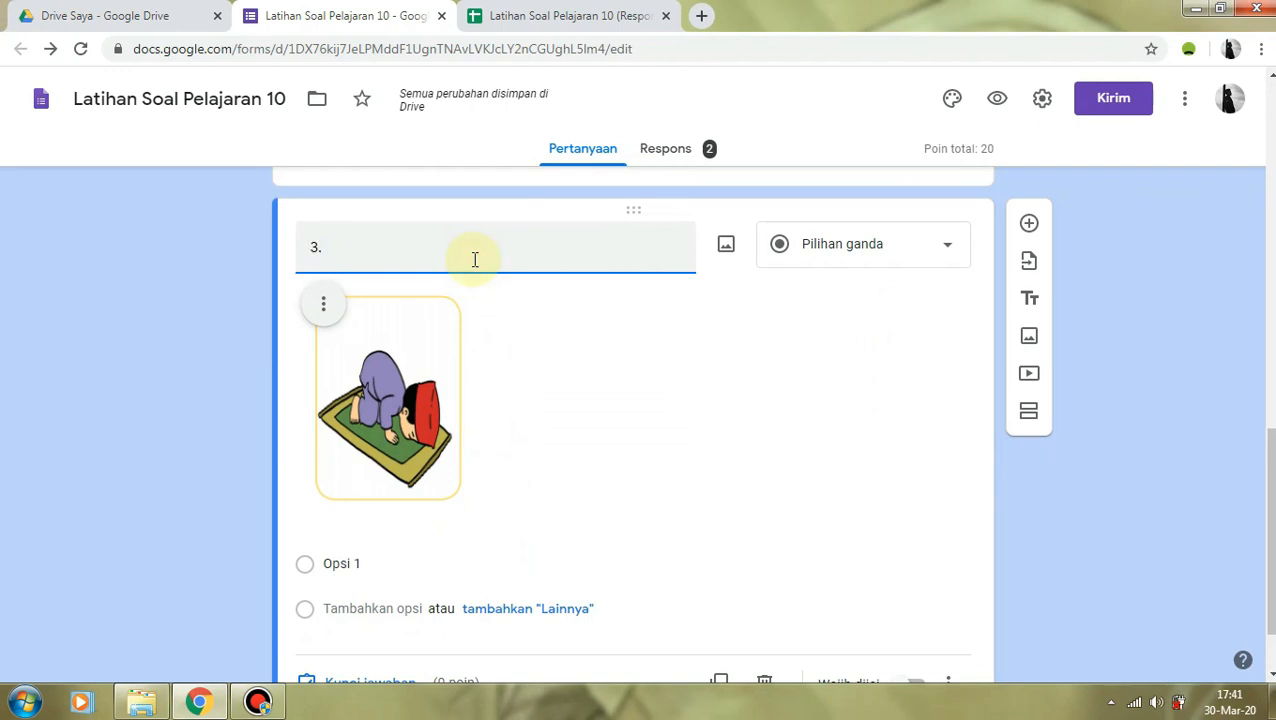
{"action": "type", "text": "kan di"}
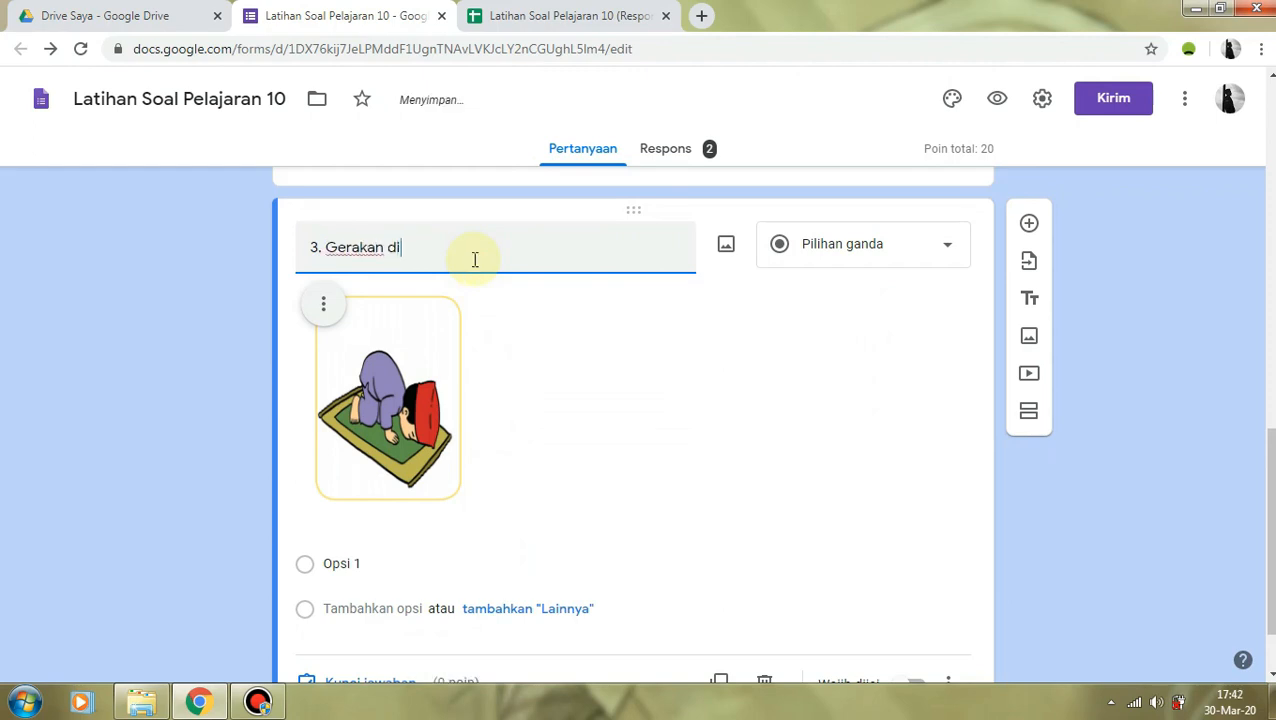
{"action": "type", "text": " bawah ini "}
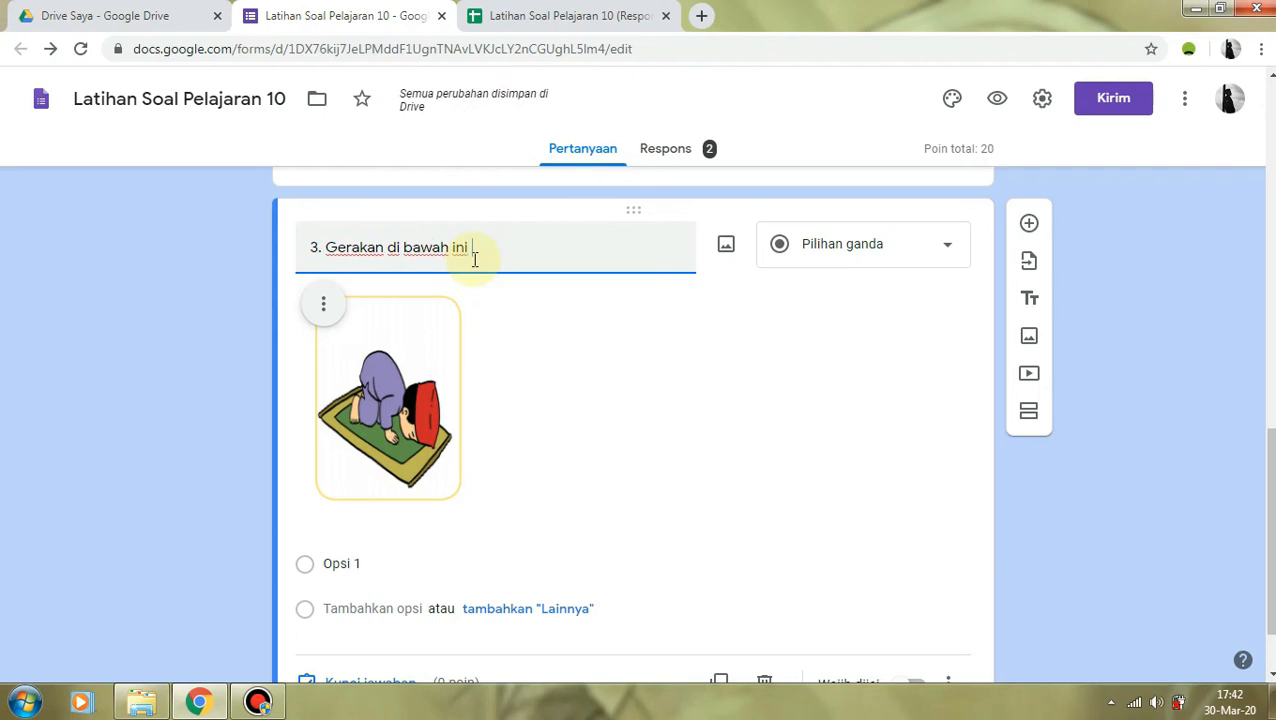
{"action": "type", "text": "adalah ......"}
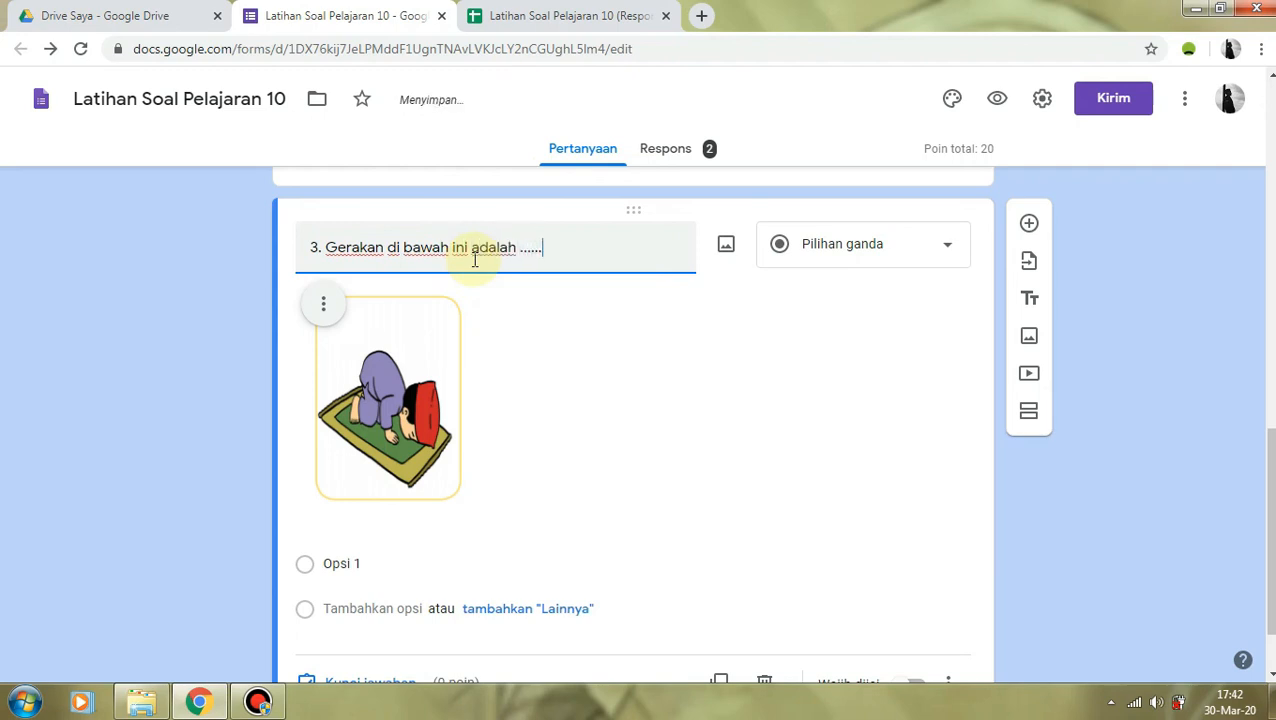
Give question 3 the three answer options "sujud", "rukuk" and "i'tidal"
{"action": "scroll", "coordinate": [407, 515], "scroll_direction": "down", "scroll_amount": 1}
{"action": "left_click", "coordinate": [397, 469]}
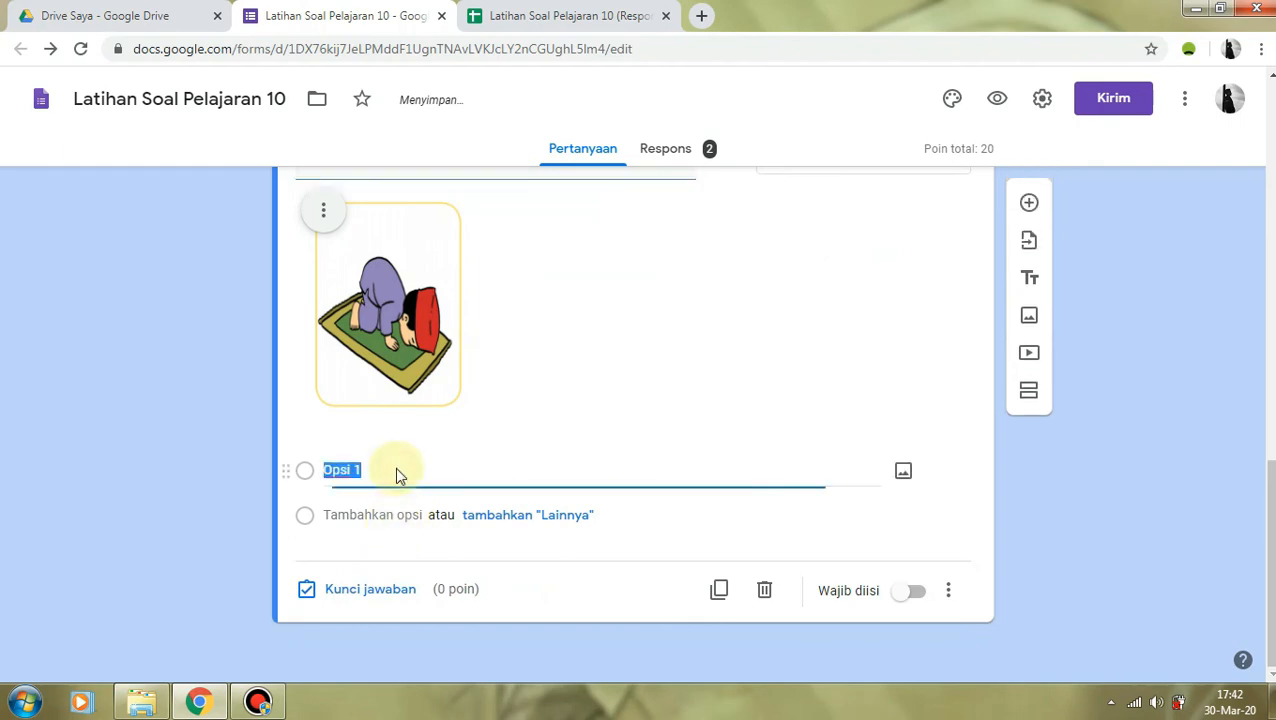
{"action": "type", "text": "sujud"}
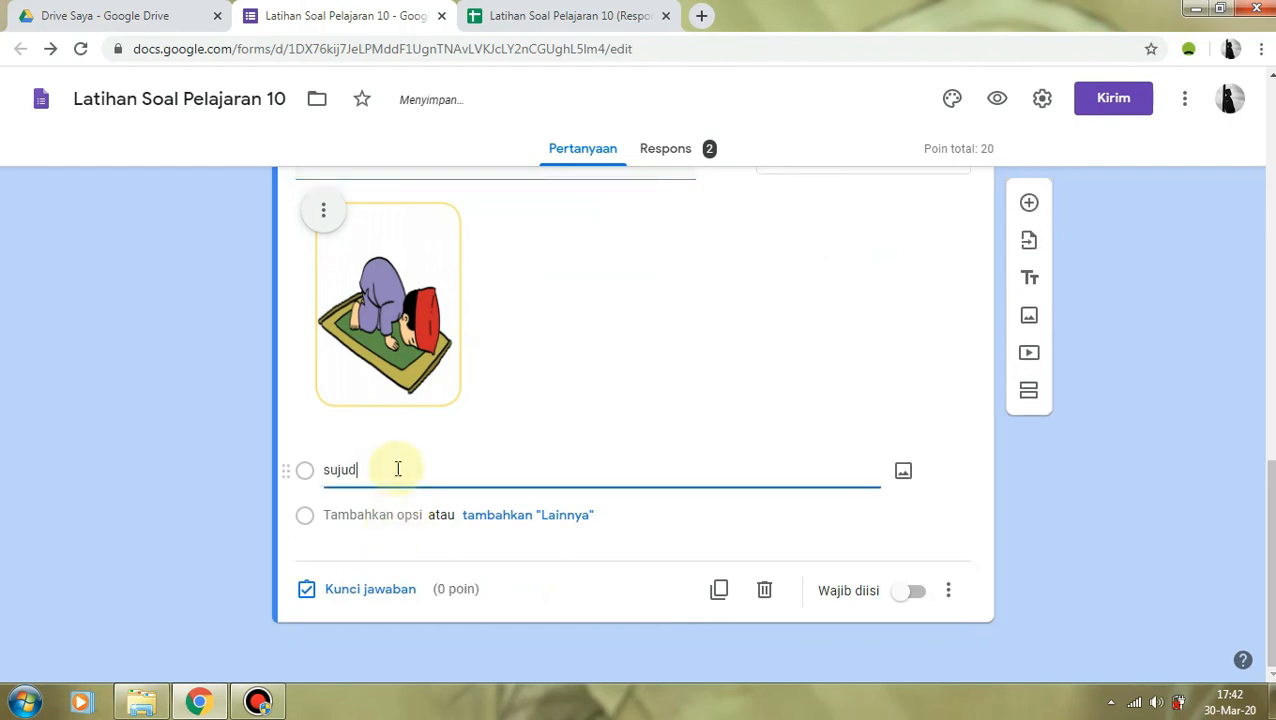
{"action": "key", "text": "Return"}
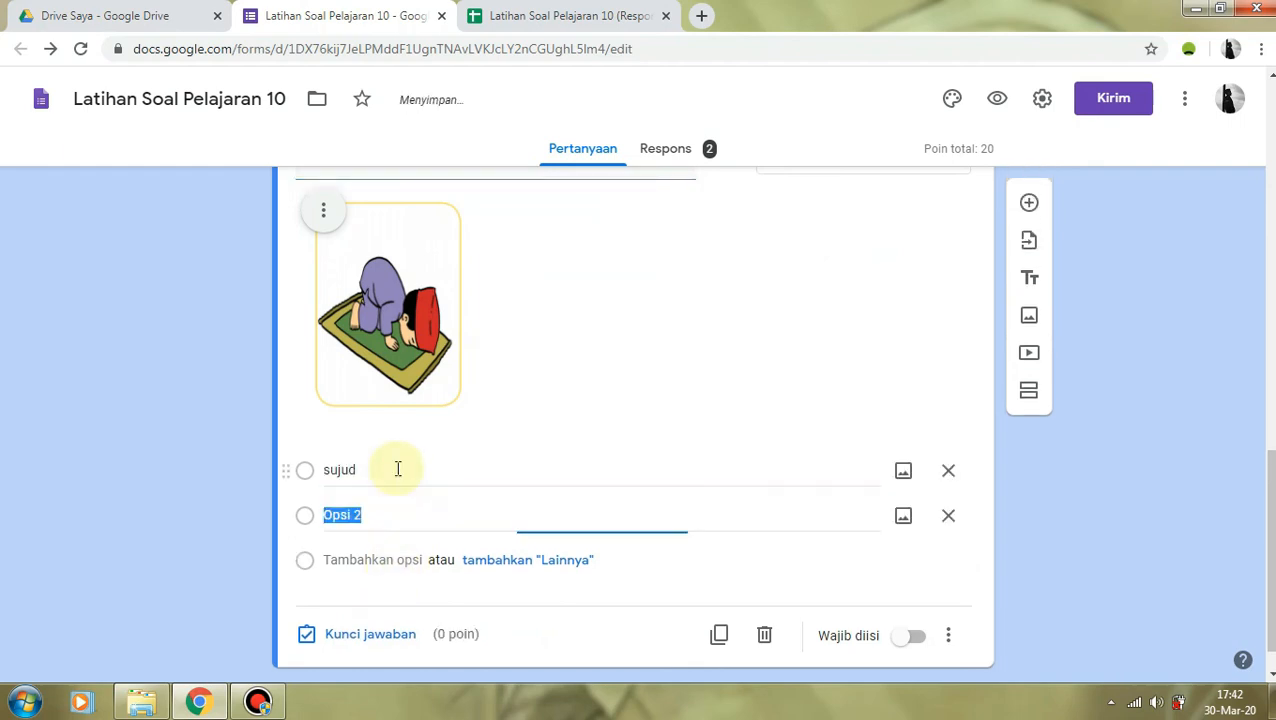
{"action": "type", "text": "ruk"}
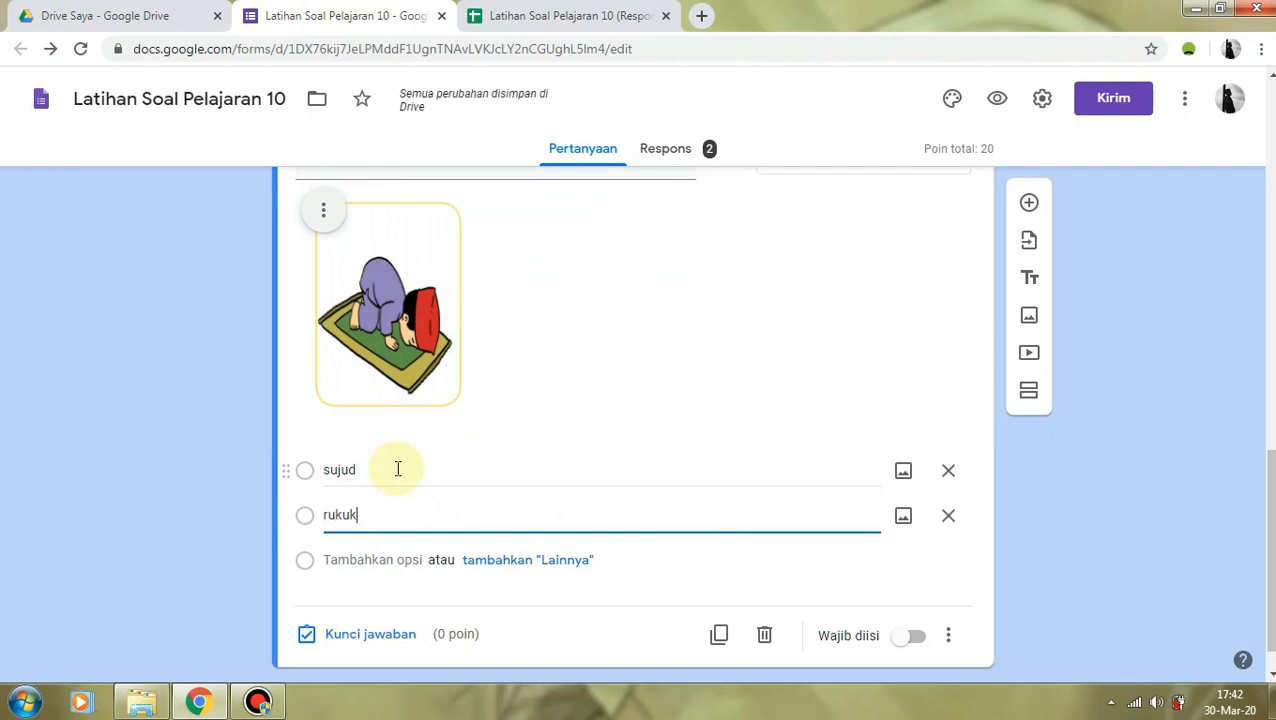
{"action": "type", "text": "uk"}
{"action": "key", "text": "Return"}
{"action": "type", "text": "i"}
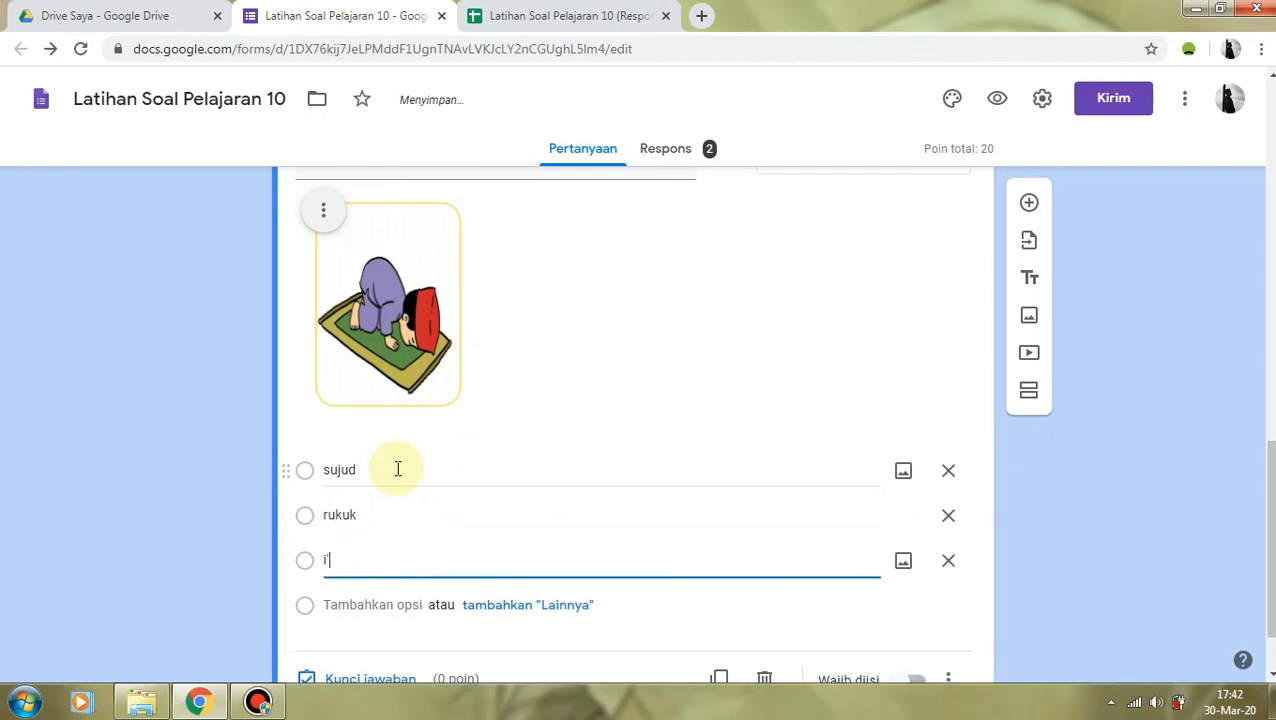
{"action": "type", "text": "'tidal"}
{"action": "left_click", "coordinate": [200, 482]}
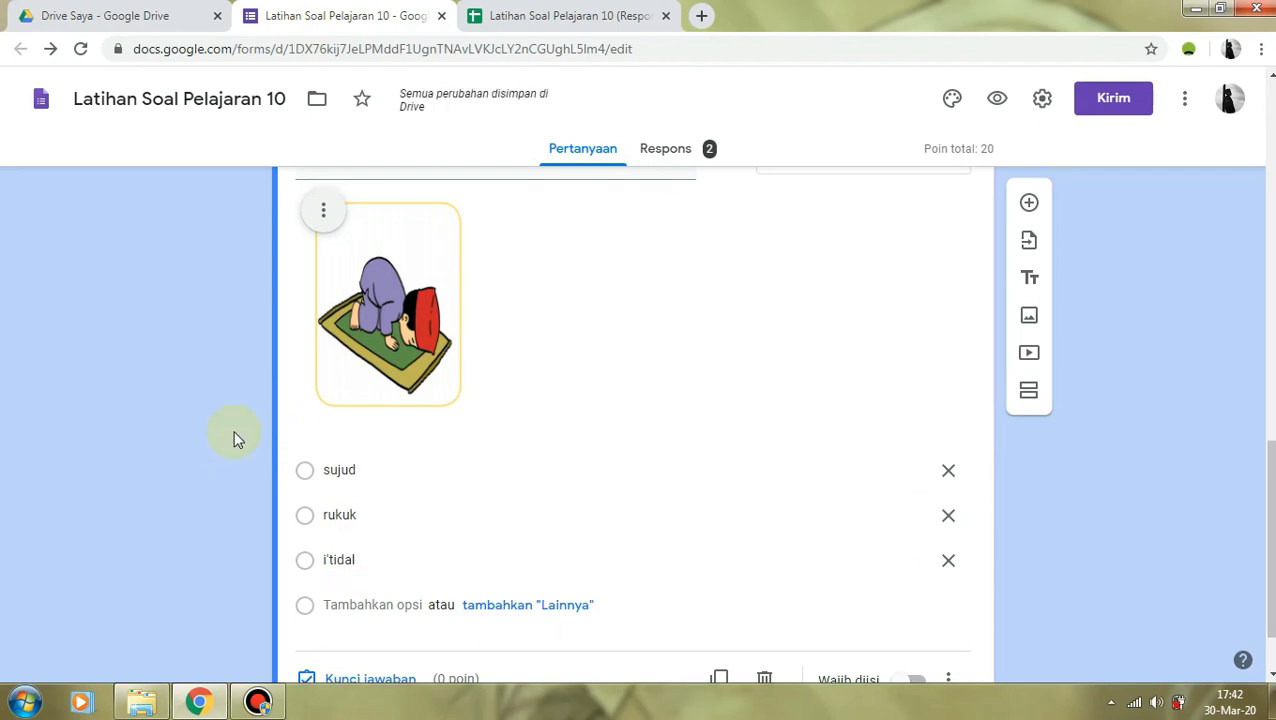
Preview the form and check how question 3 with its picture and answer options is displayed
{"action": "scroll", "coordinate": [236, 440], "scroll_direction": "up", "scroll_amount": 1}
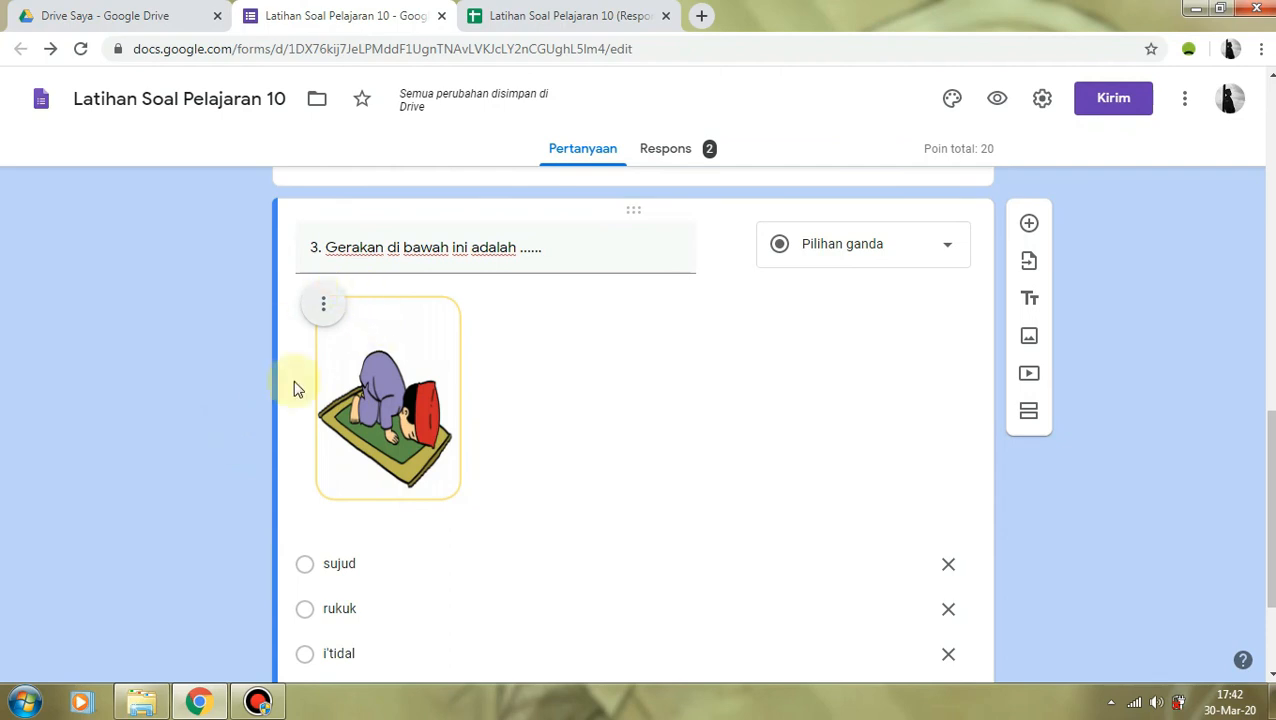
{"action": "scroll", "coordinate": [288, 272], "scroll_direction": "down", "scroll_amount": 1}
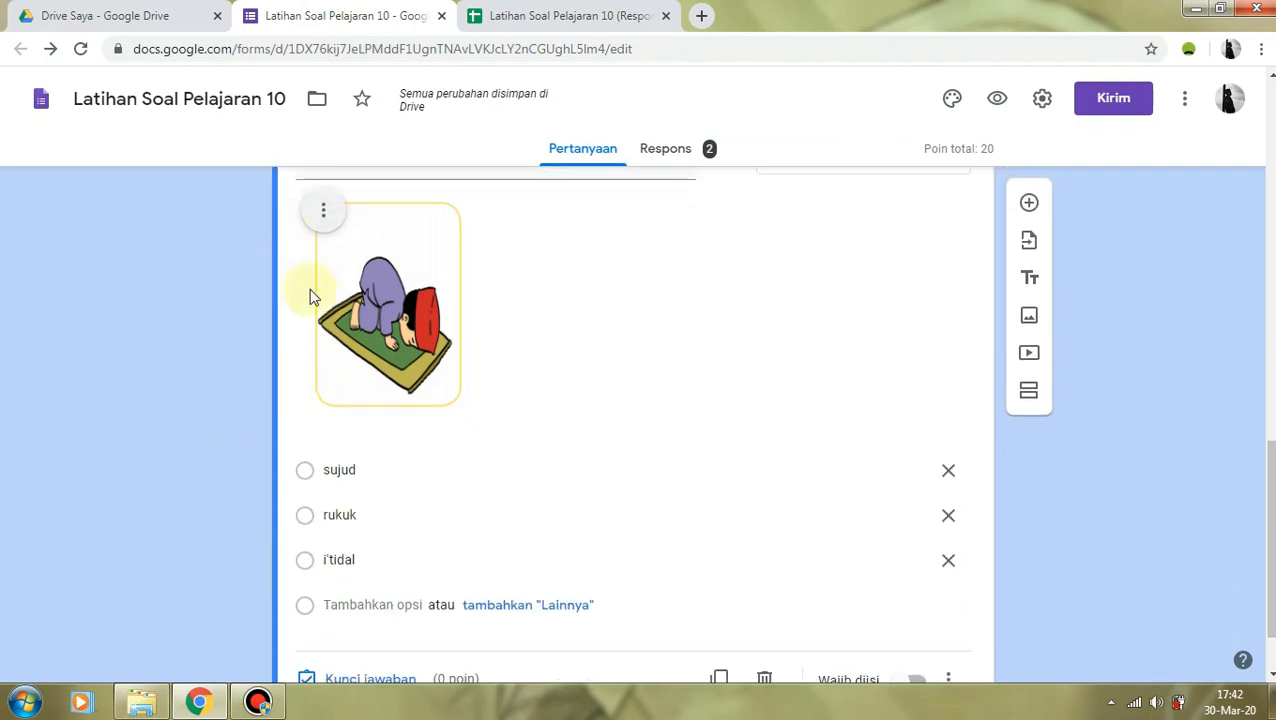
{"action": "left_click", "coordinate": [997, 98]}
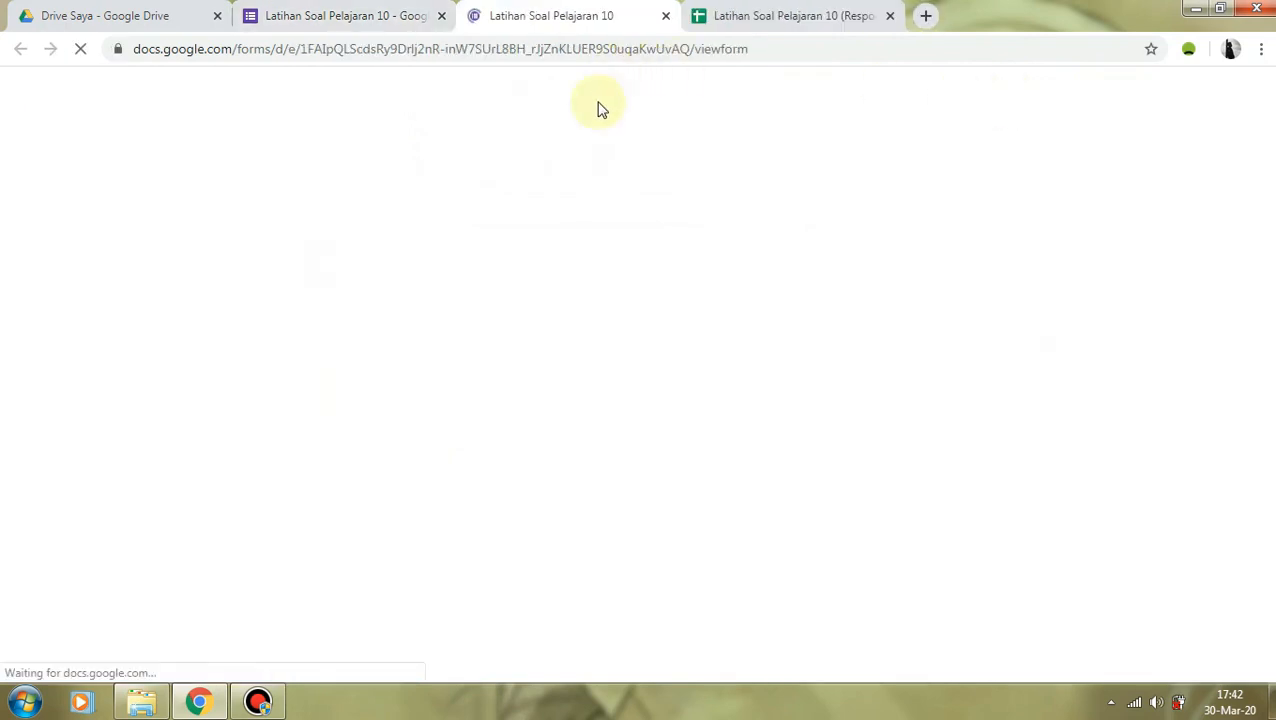
{"action": "scroll", "coordinate": [573, 276], "scroll_direction": "down", "scroll_amount": 3}
{"action": "scroll", "coordinate": [573, 276], "scroll_direction": "down", "scroll_amount": 7}
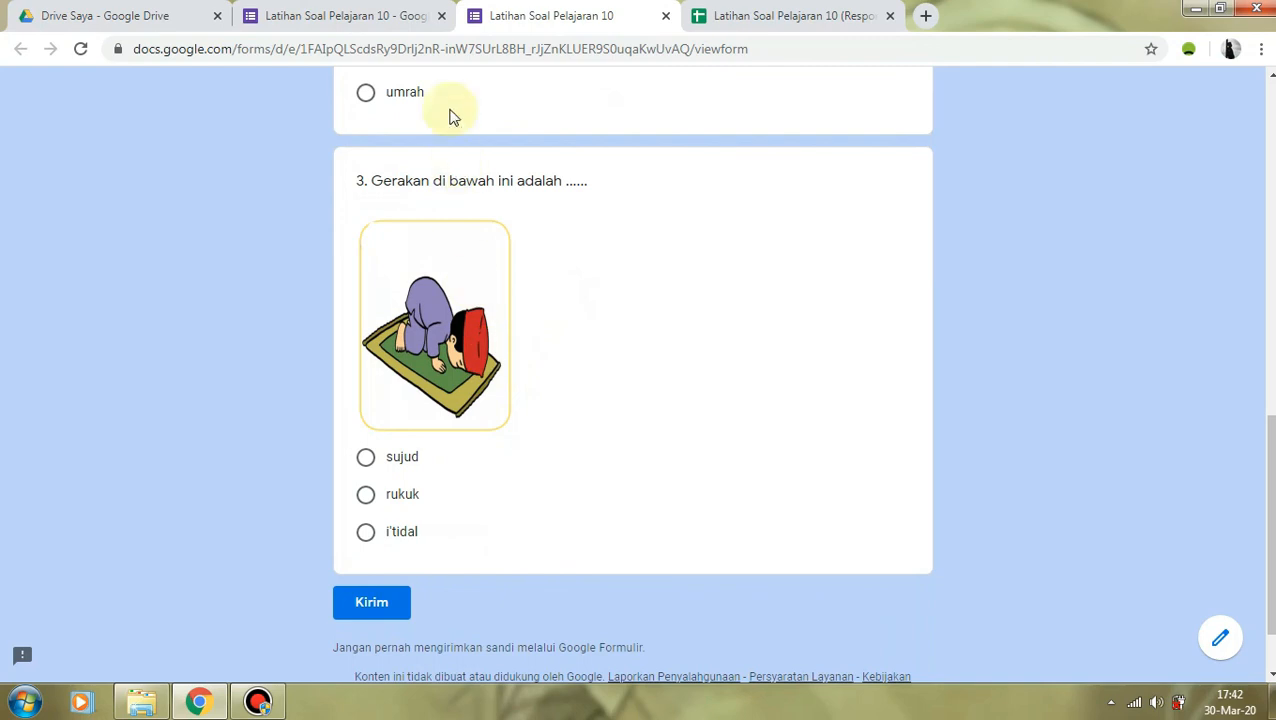
Return to the form editor and add a multiple-choice question 4 reading "4. Gambar yang menunjukkan posisi rukuk adalah ...."
{"action": "left_click", "coordinate": [380, 24]}
{"action": "left_click", "coordinate": [373, 433]}
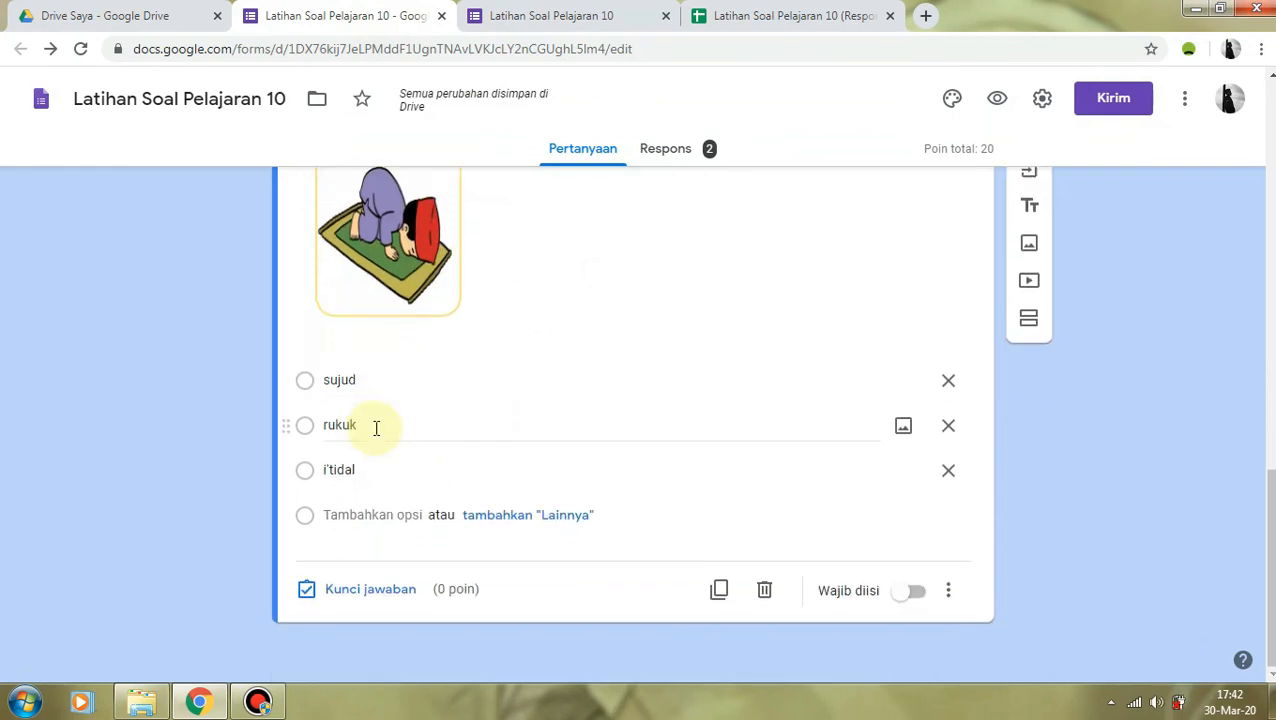
{"action": "left_click", "coordinate": [1029, 203]}
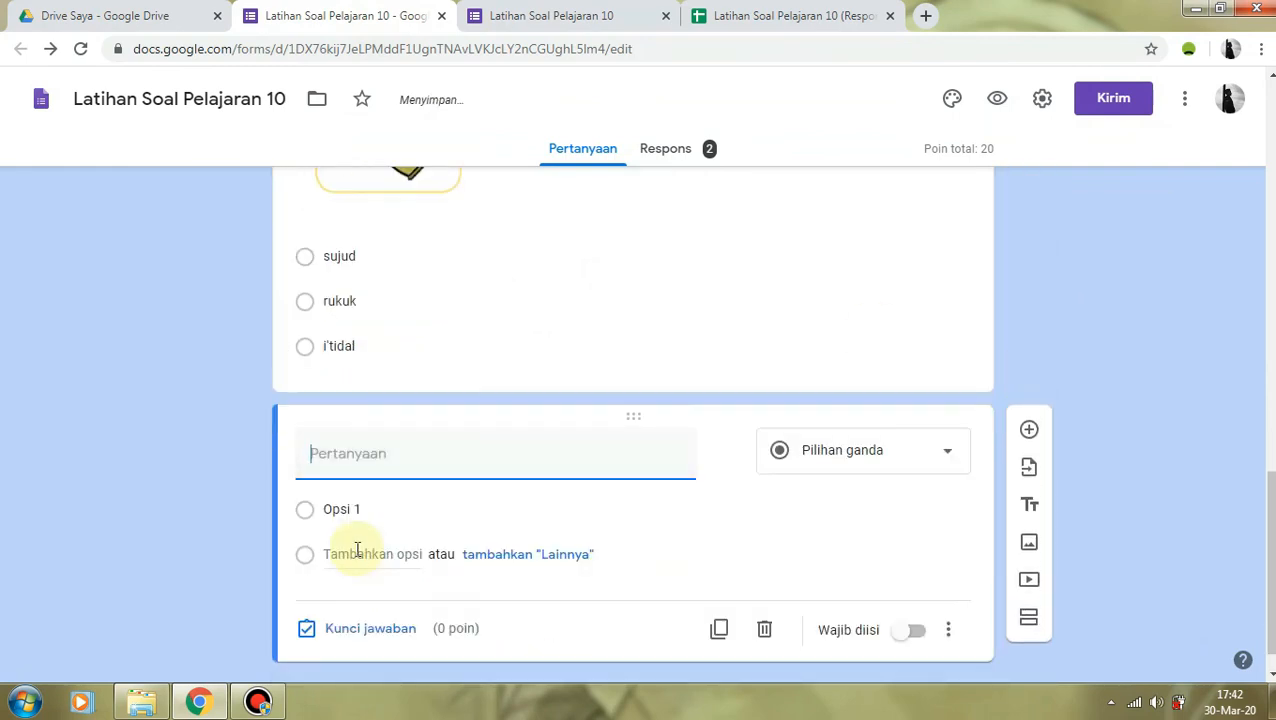
{"action": "type", "text": "4. Gambar yanag menunjukkan"}
{"action": "left_click", "coordinate": [421, 455]}
{"action": "key", "text": "BackSpace"}
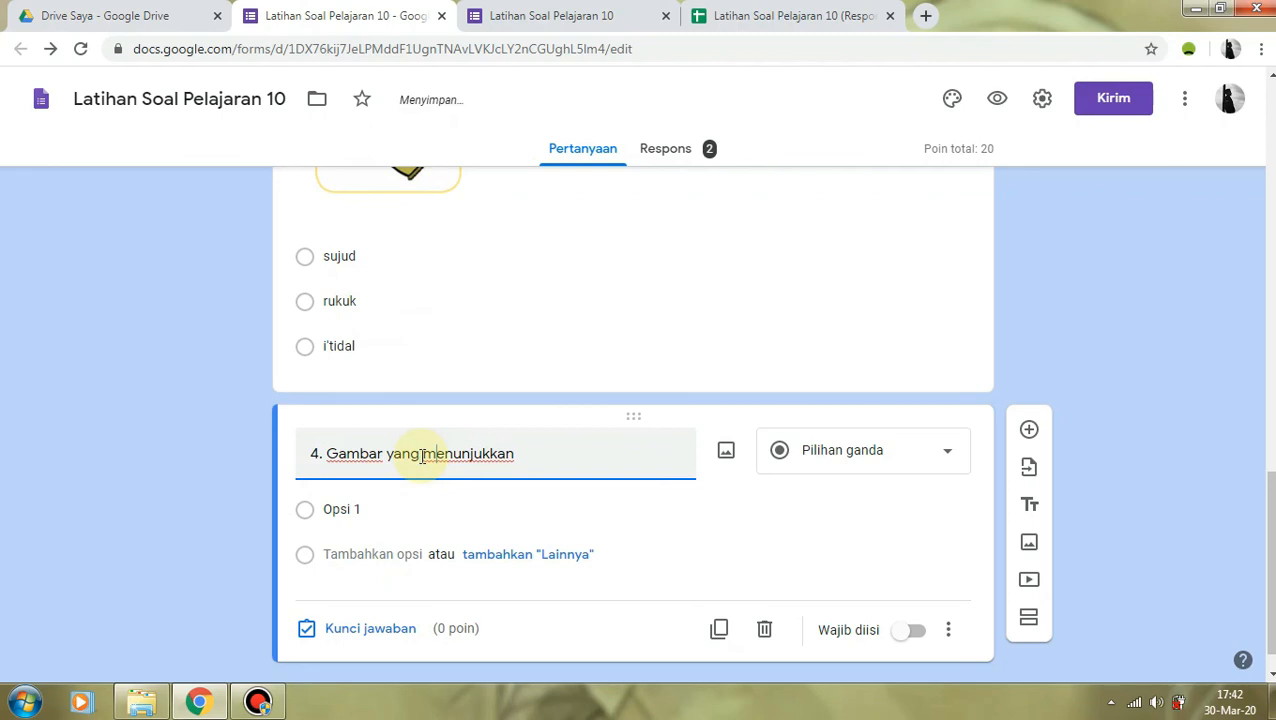
{"action": "type", "text": "posisi "}
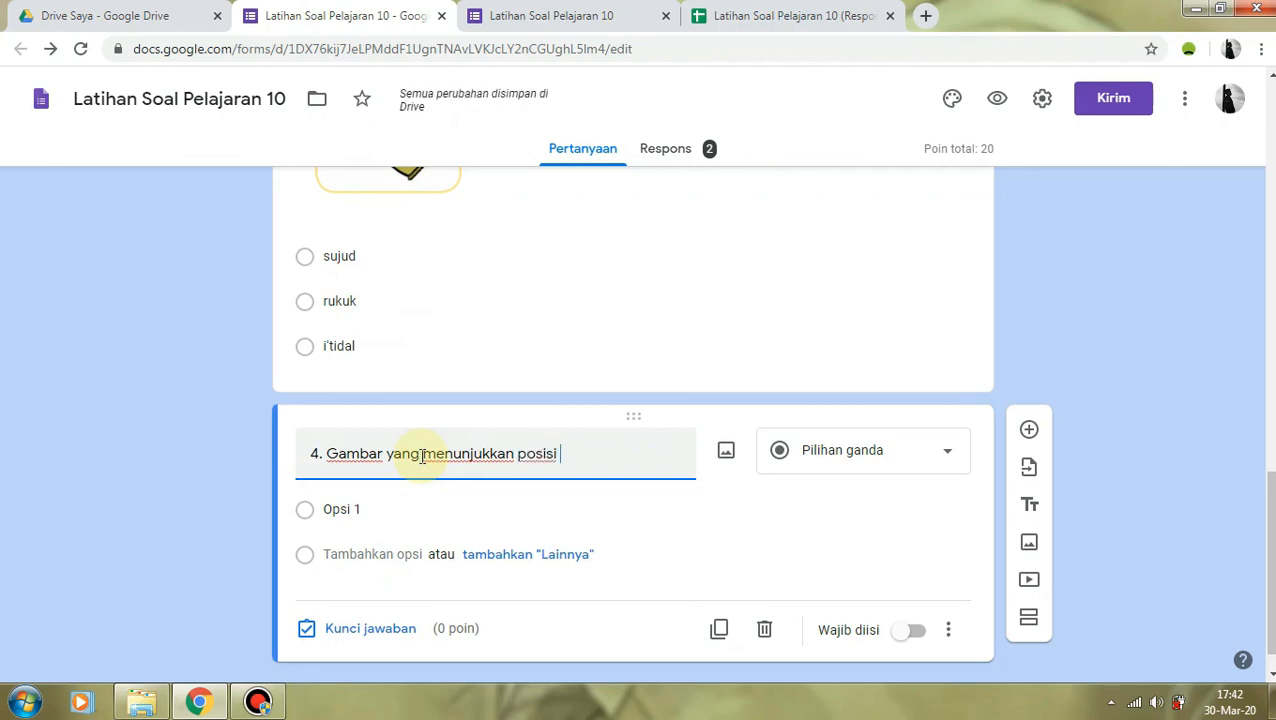
{"action": "type", "text": "rukuk adalah ...."}
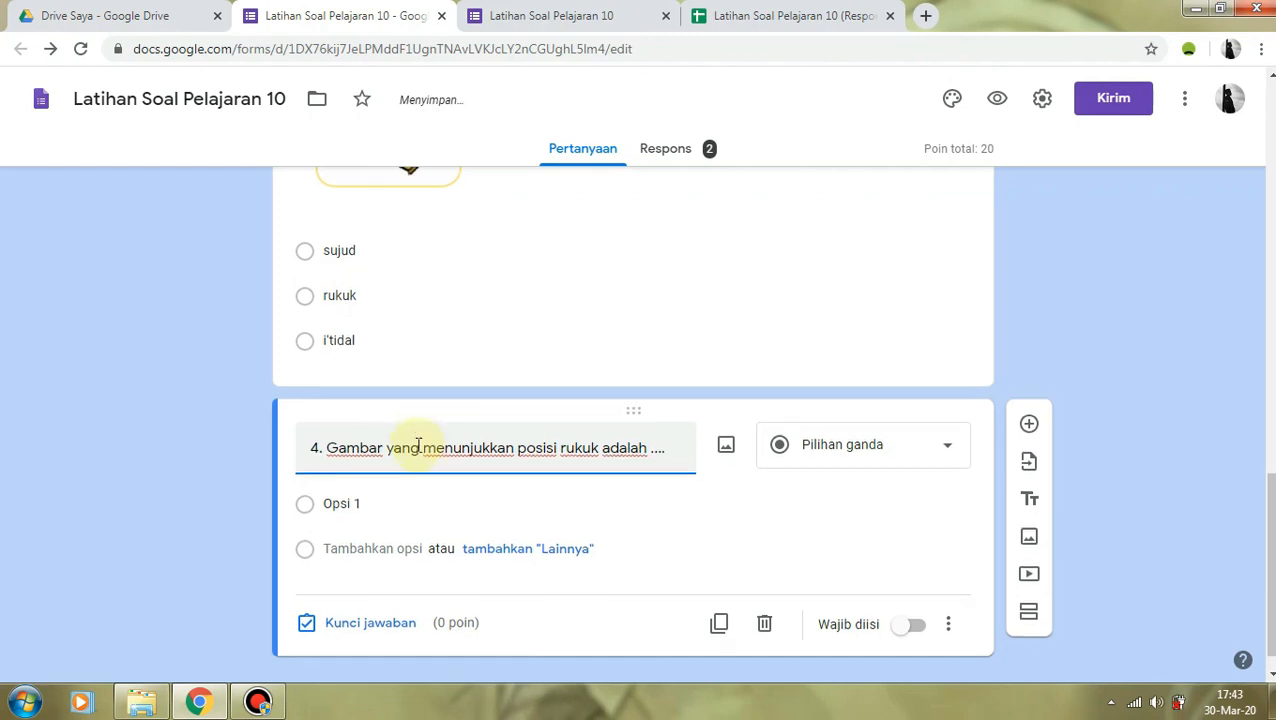
Upload the picture of the boy standing with raised hands from Windows Explorer as the image for question 4's first option
{"action": "scroll", "coordinate": [410, 470], "scroll_direction": "down", "scroll_amount": 1}
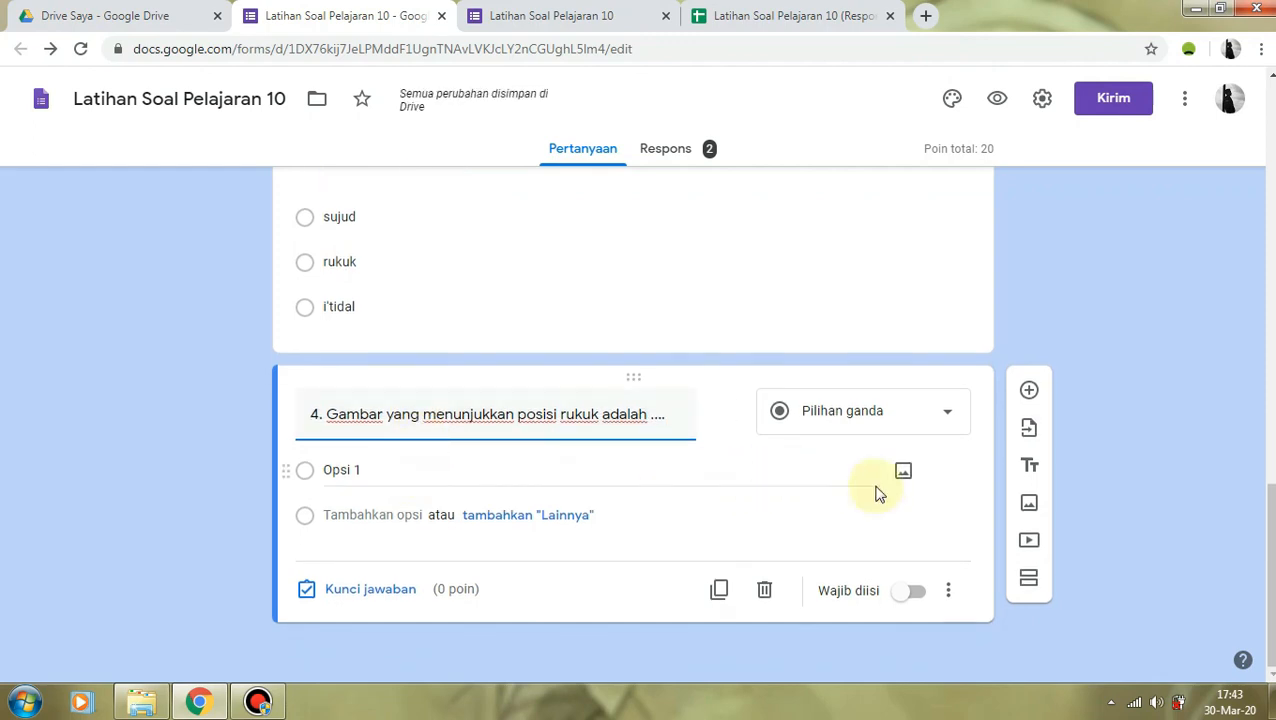
{"action": "left_click", "coordinate": [903, 471]}
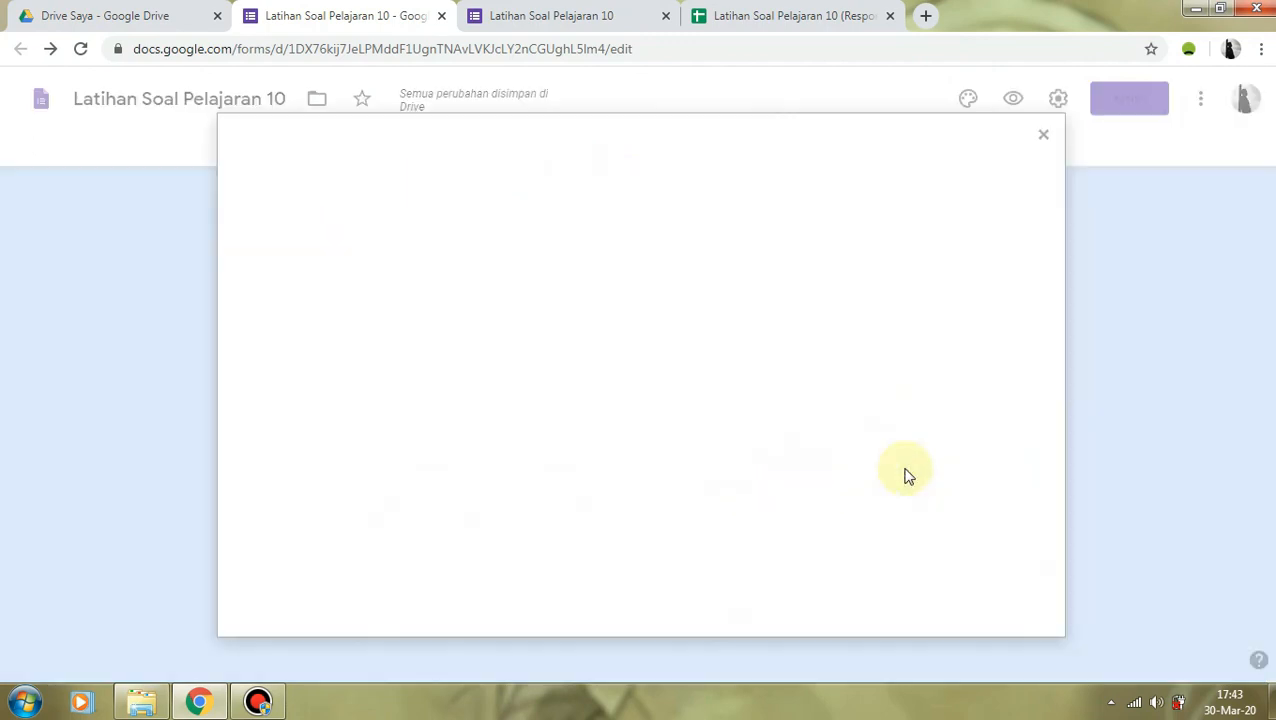
{"action": "left_click", "coordinate": [141, 702]}
{"action": "left_click_drag", "start_coordinate": [757, 362], "coordinate": [970, 378]}
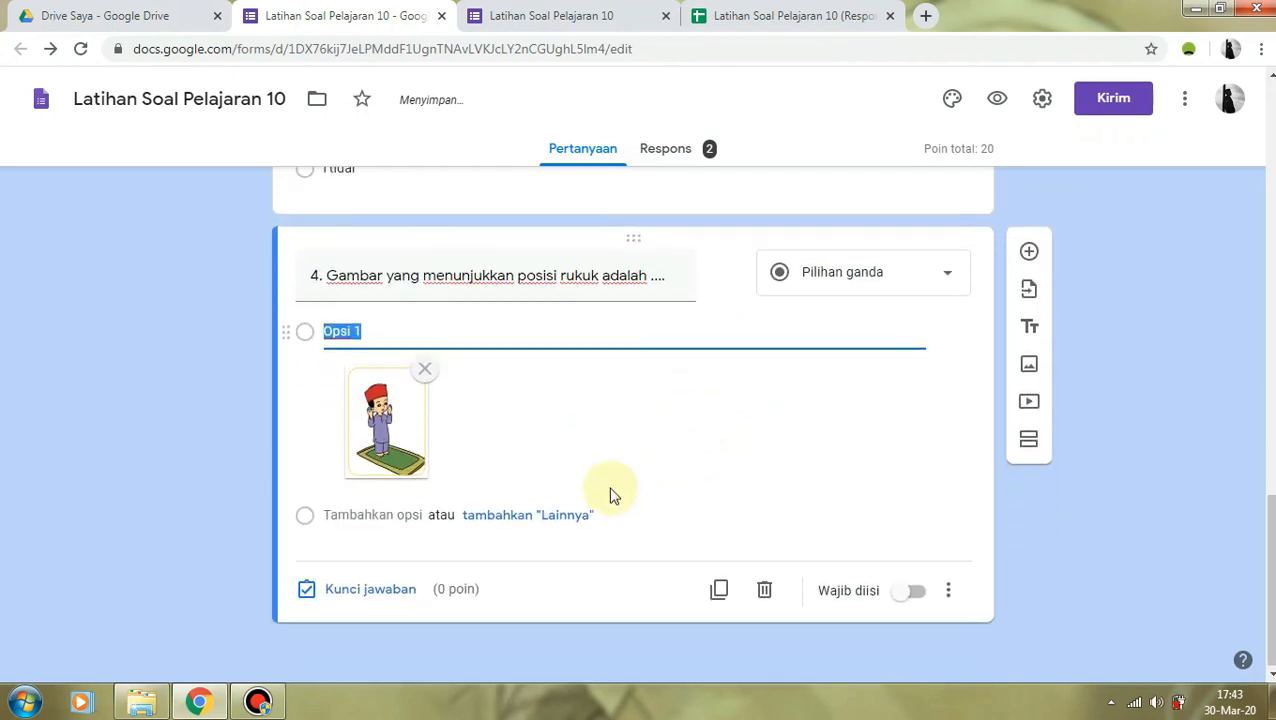
Add a second answer option to question 4 and label the two options "a" and "b"
{"action": "left_click", "coordinate": [361, 513]}
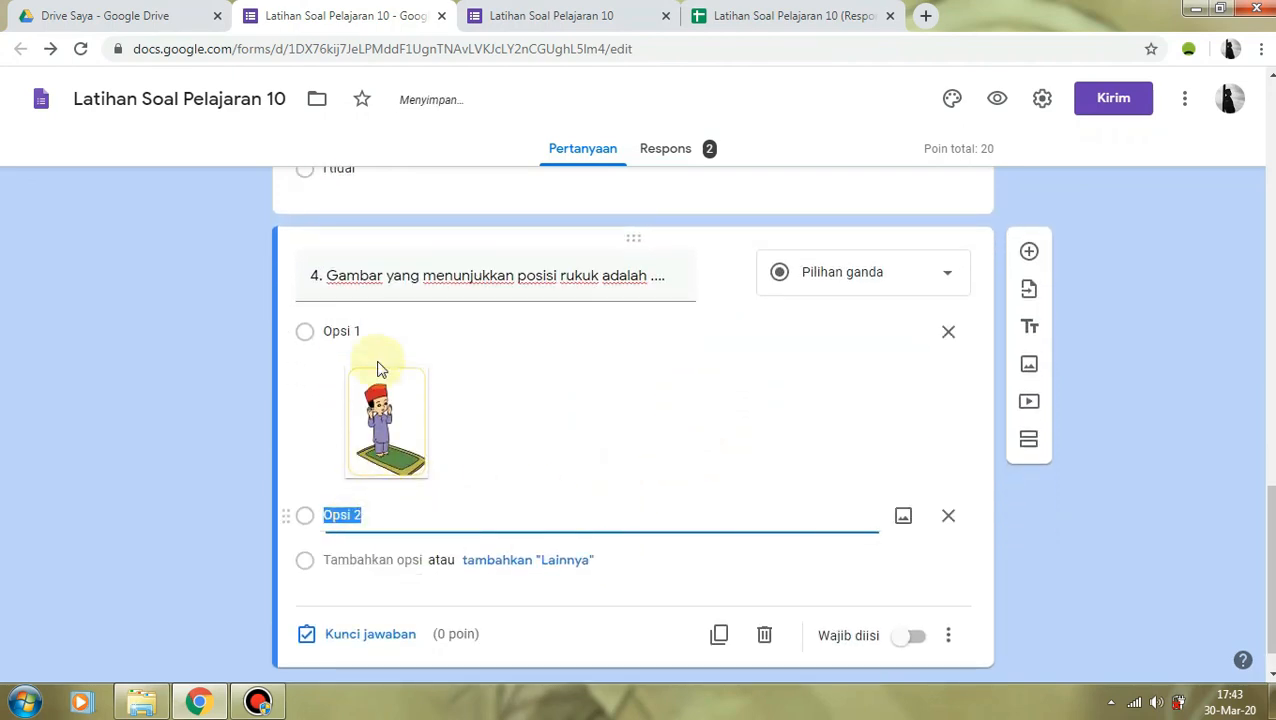
{"action": "left_click", "coordinate": [383, 331]}
{"action": "type", "text": "a"}
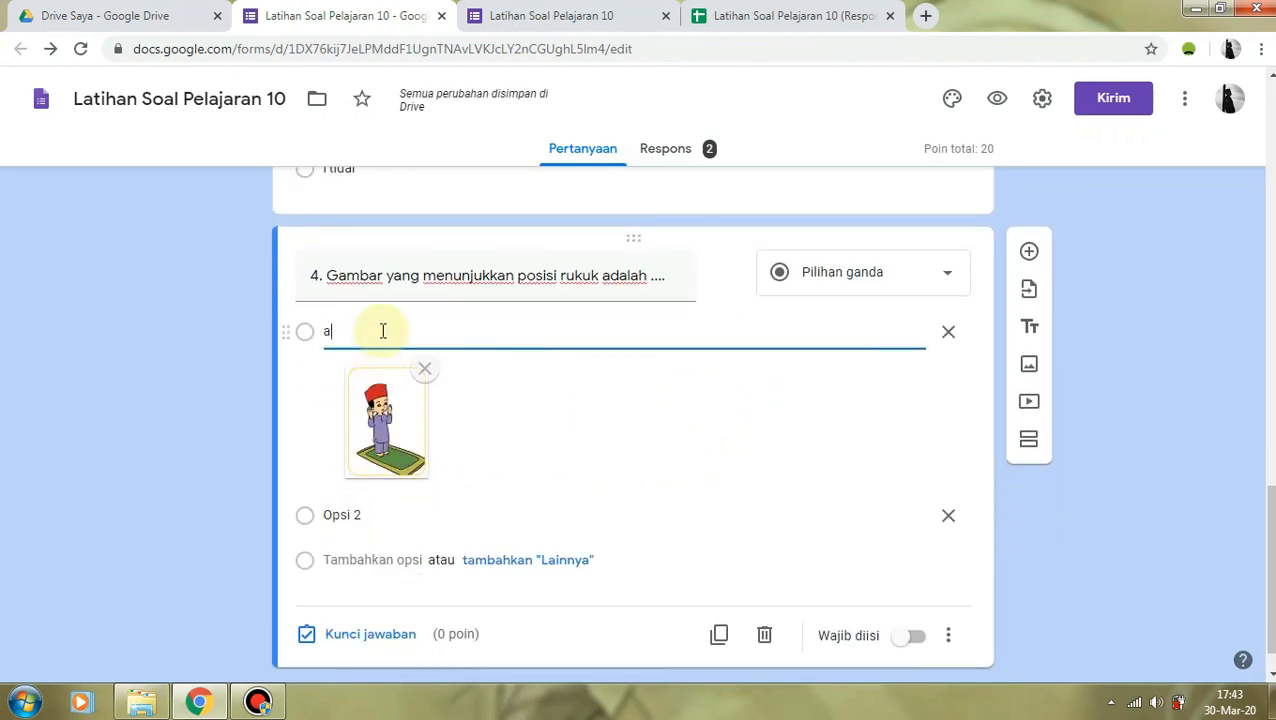
{"action": "left_click", "coordinate": [345, 514]}
{"action": "type", "text": "b"}
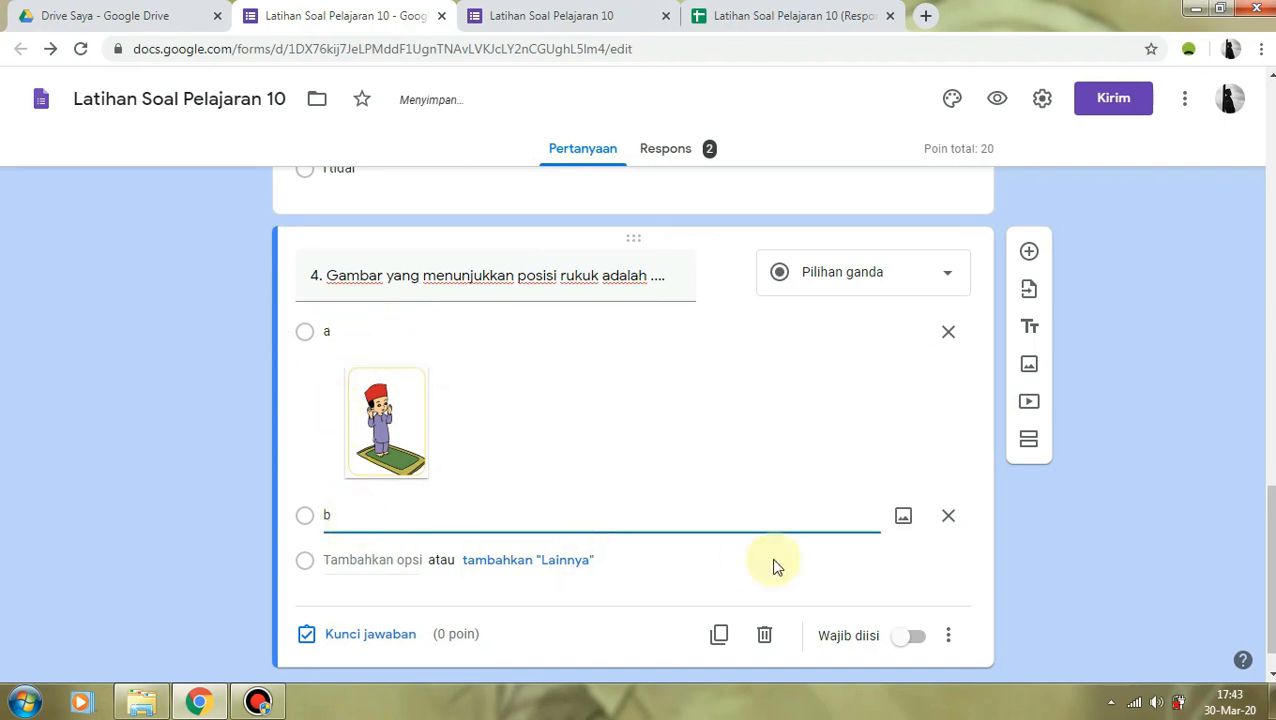
Upload the picture of the boy prostrating as the image for option b of question 4
{"action": "left_click", "coordinate": [903, 515]}
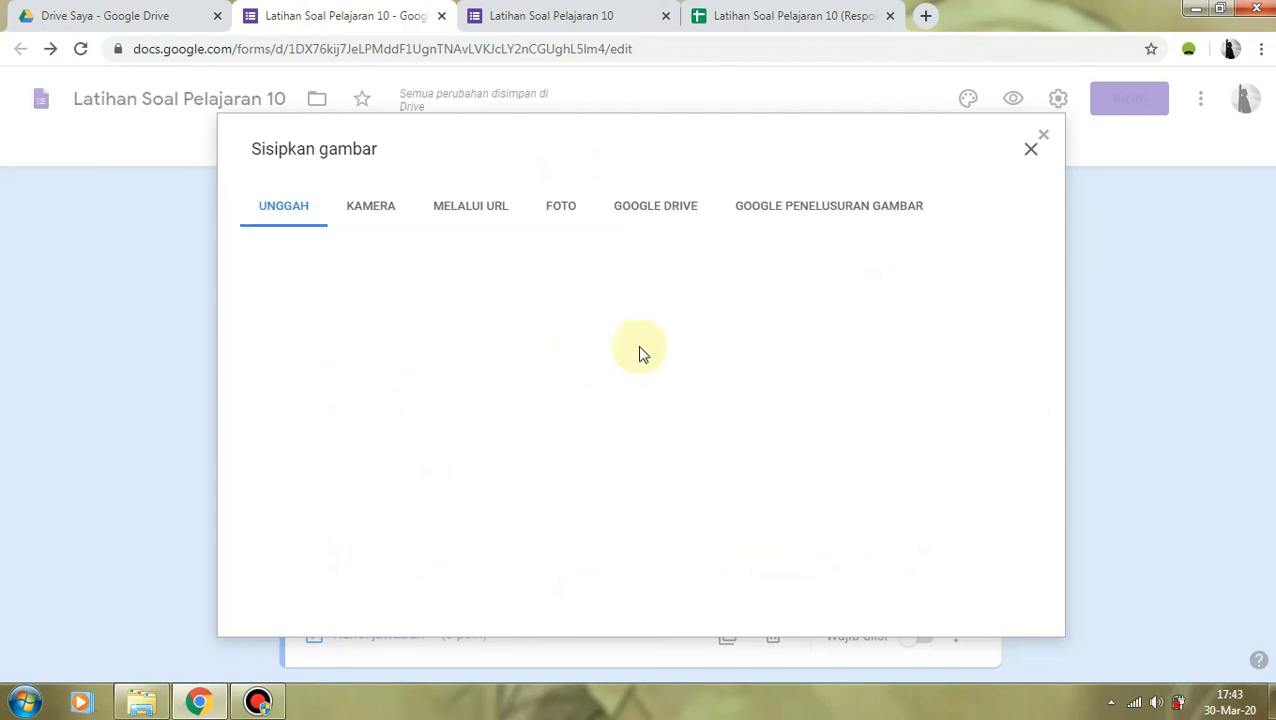
{"action": "left_click", "coordinate": [652, 490]}
{"action": "left_click_drag", "start_coordinate": [624, 385], "coordinate": [860, 401]}
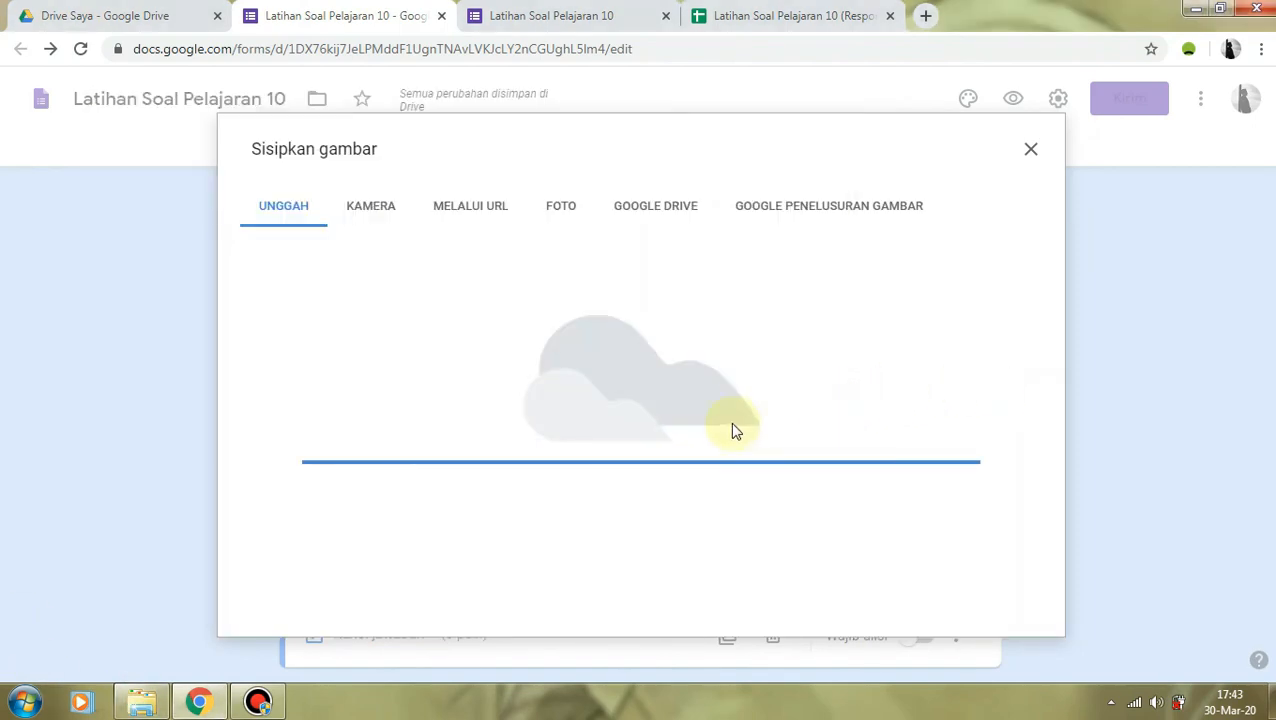
Add option "c" to question 4 and upload the picture of the boy bowing as its image
{"action": "scroll", "coordinate": [477, 547], "scroll_direction": "down", "scroll_amount": 1}
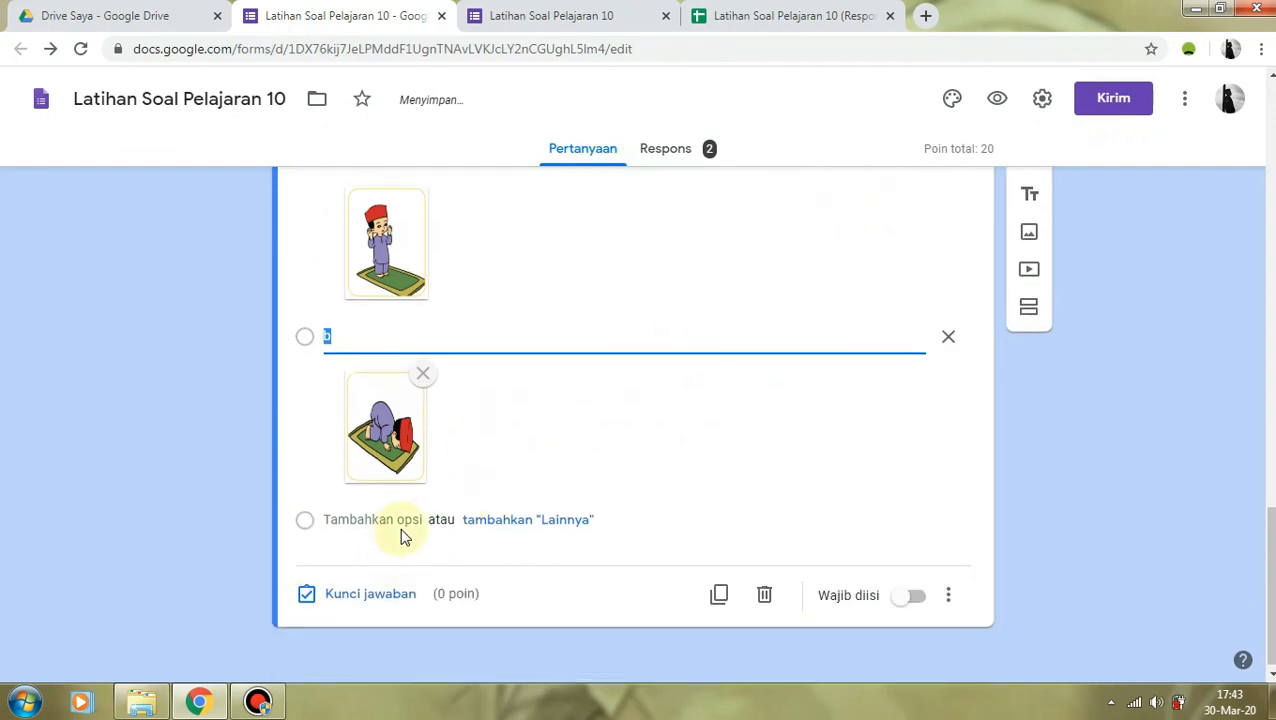
{"action": "left_click", "coordinate": [402, 521]}
{"action": "type", "text": "c"}
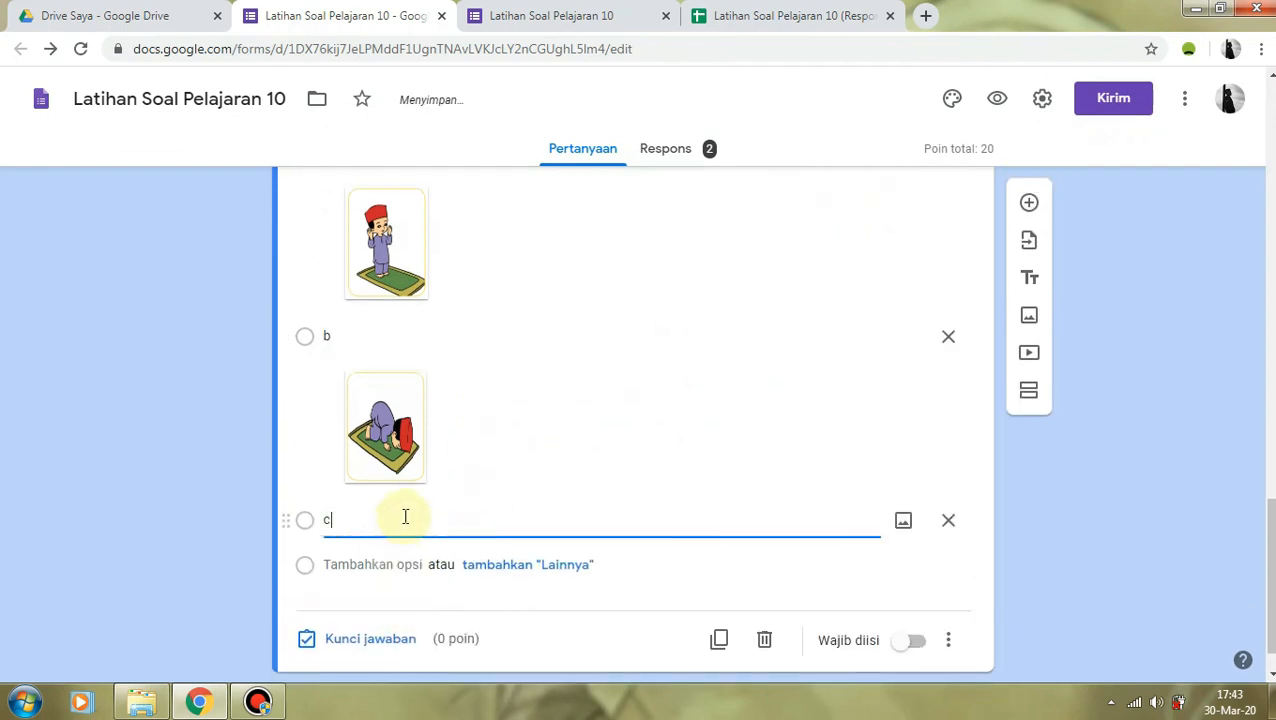
{"action": "left_click", "coordinate": [910, 520]}
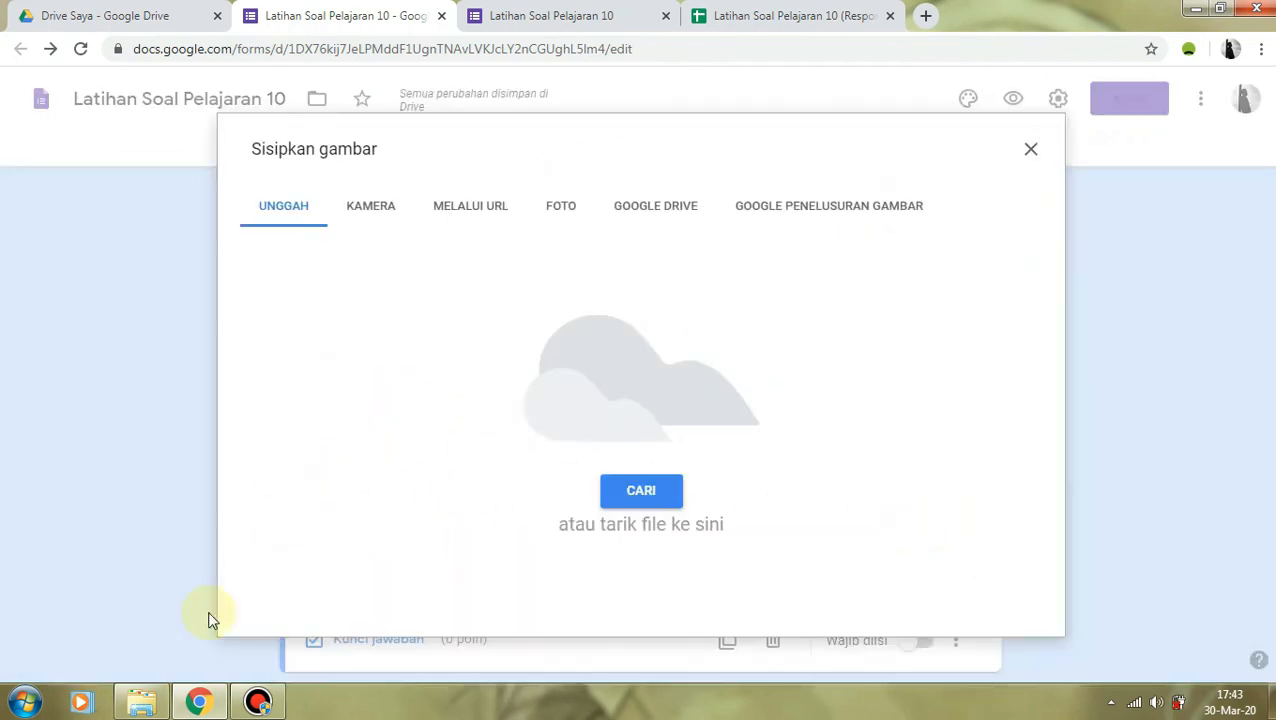
{"action": "left_click", "coordinate": [641, 490]}
{"action": "left_click", "coordinate": [537, 362]}
{"action": "left_click_drag", "start_coordinate": [540, 365], "coordinate": [954, 356]}
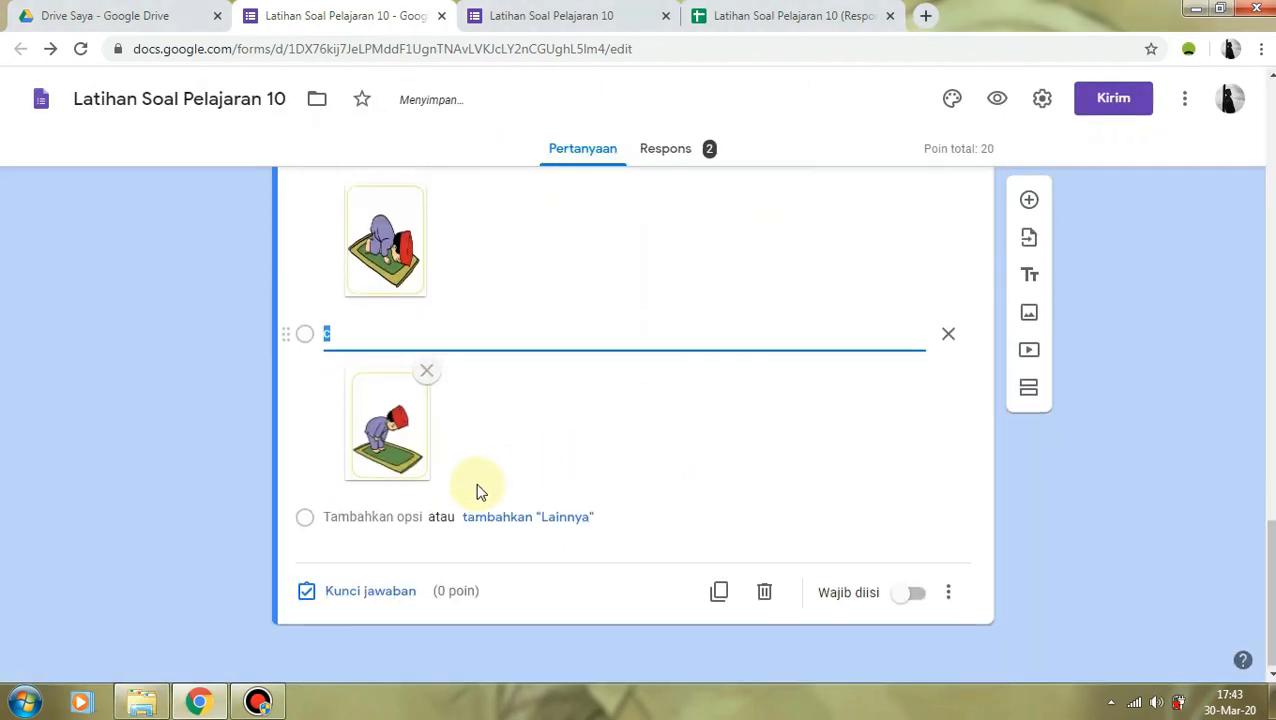
{"action": "left_click", "coordinate": [177, 478]}
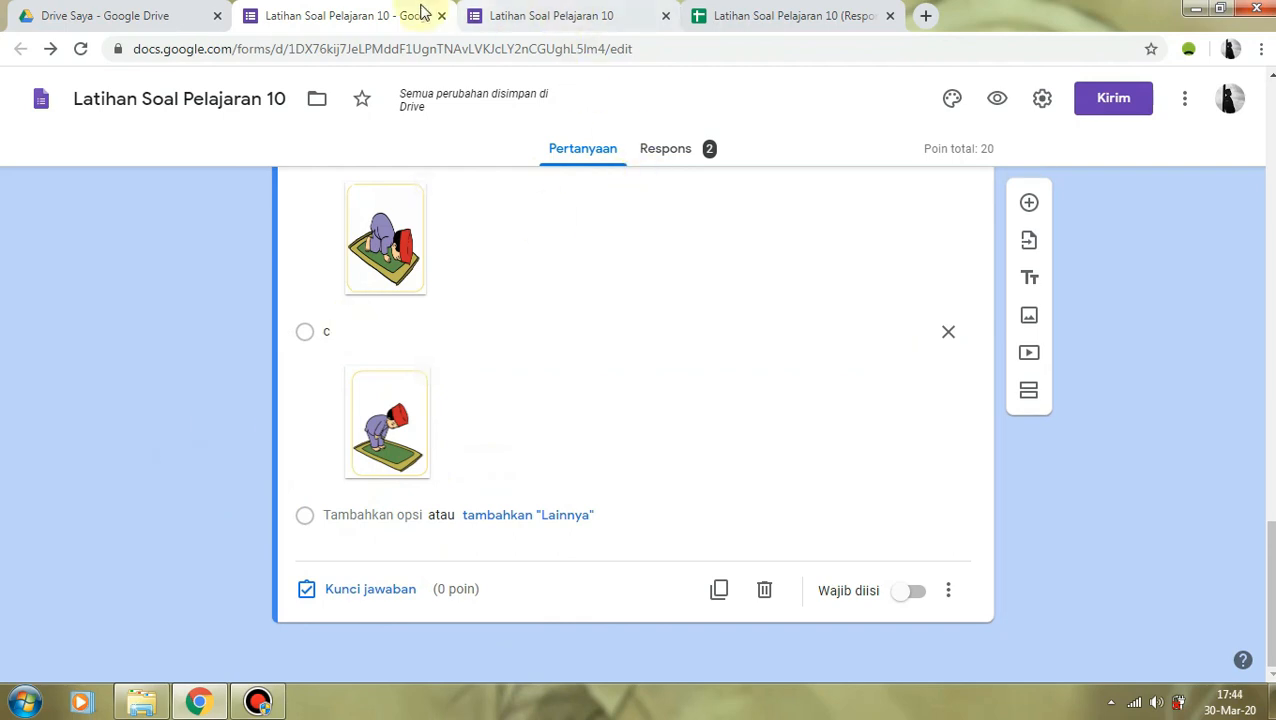
Switch to the form preview, reload it and check the display of question 4 with its picture options
{"action": "left_click", "coordinate": [540, 15]}
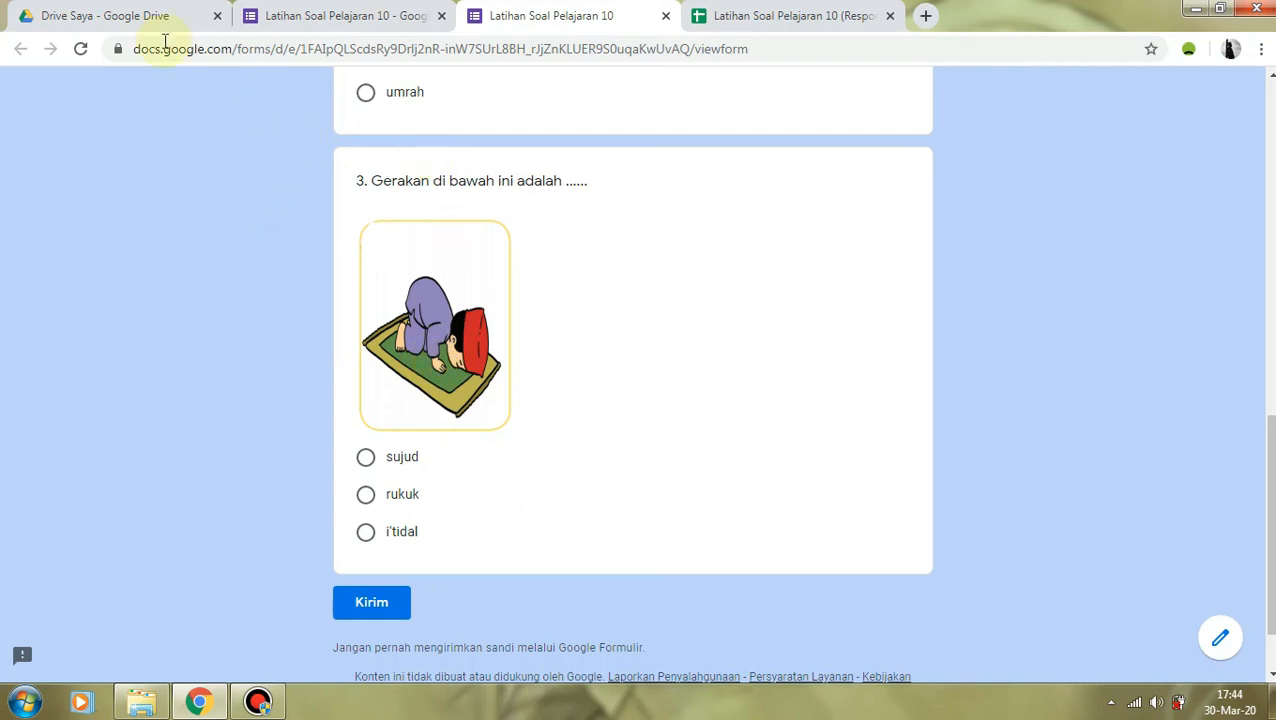
{"action": "left_click", "coordinate": [81, 50]}
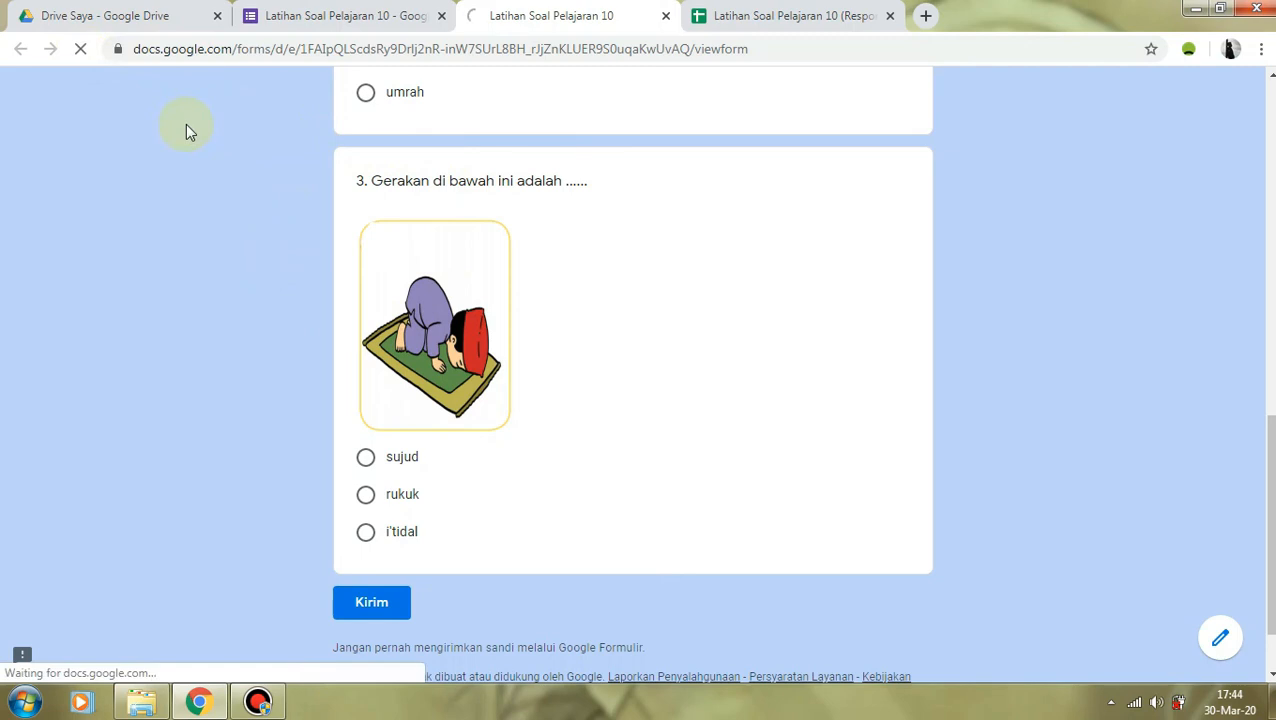
{"action": "scroll", "coordinate": [423, 216], "scroll_direction": "down", "scroll_amount": 4}
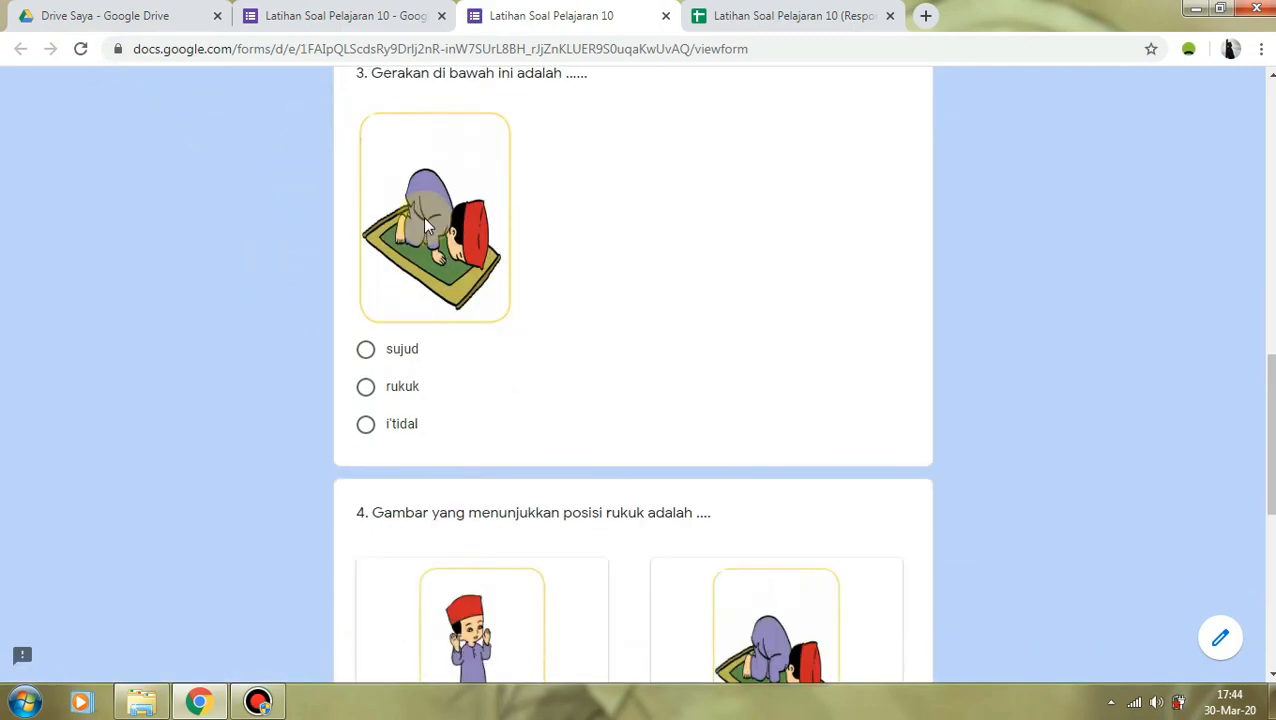
Review questions 3 and 4 with their pictures and answer options in the form preview
{"action": "scroll", "coordinate": [672, 380], "scroll_direction": "down", "scroll_amount": 3}
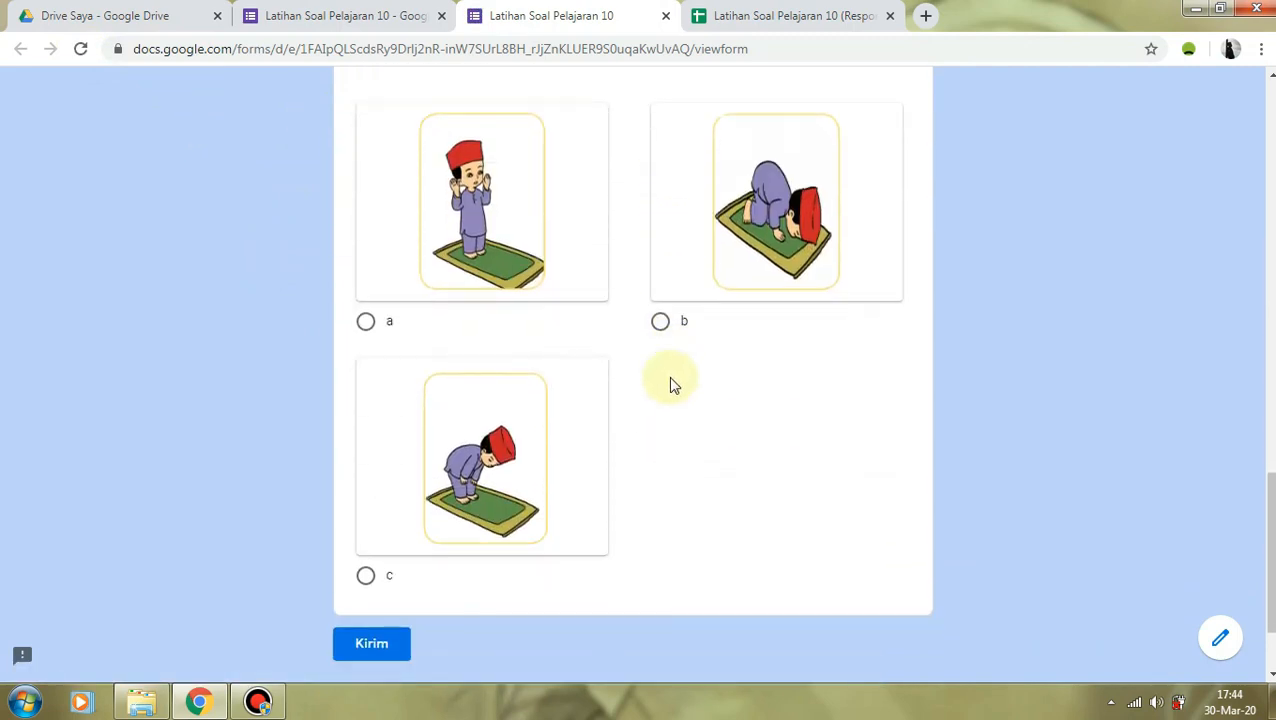
{"action": "scroll", "coordinate": [672, 382], "scroll_direction": "up", "scroll_amount": 4}
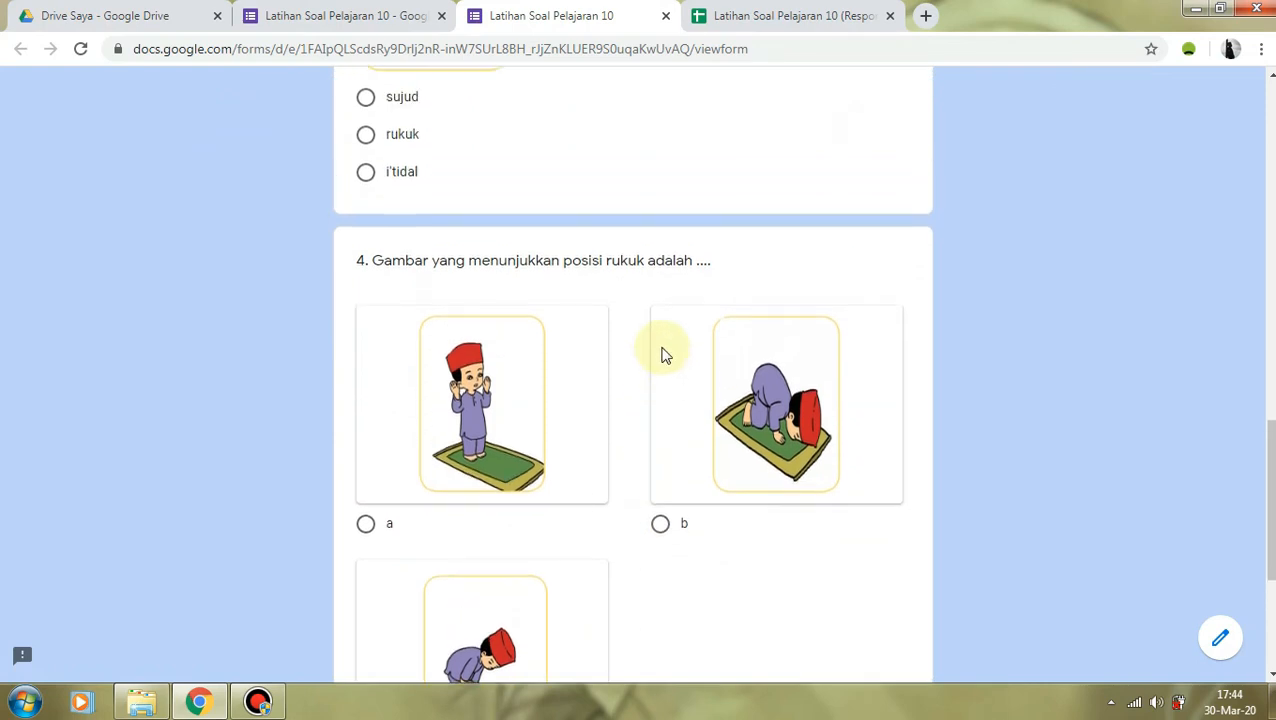
{"action": "scroll", "coordinate": [660, 348], "scroll_direction": "up", "scroll_amount": 15}
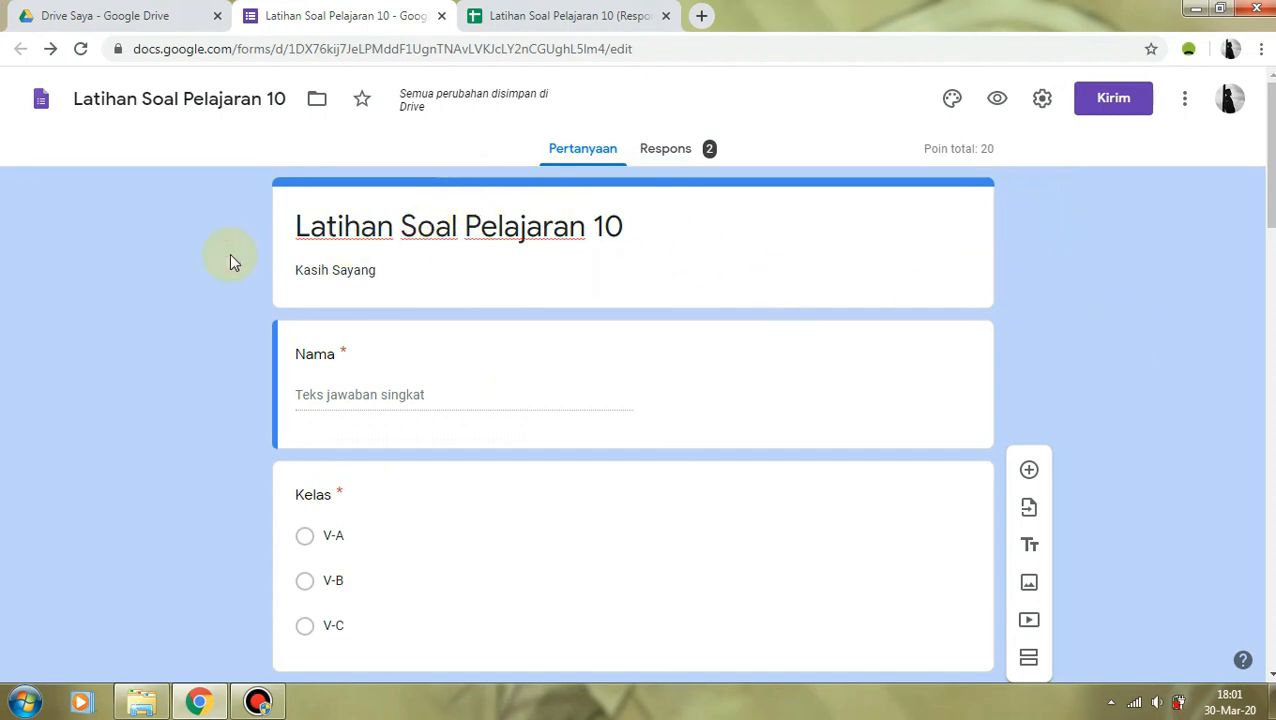
Open the form's send options, choose sharing by link, shorten the URL and copy it
{"action": "left_click", "coordinate": [1097, 104]}
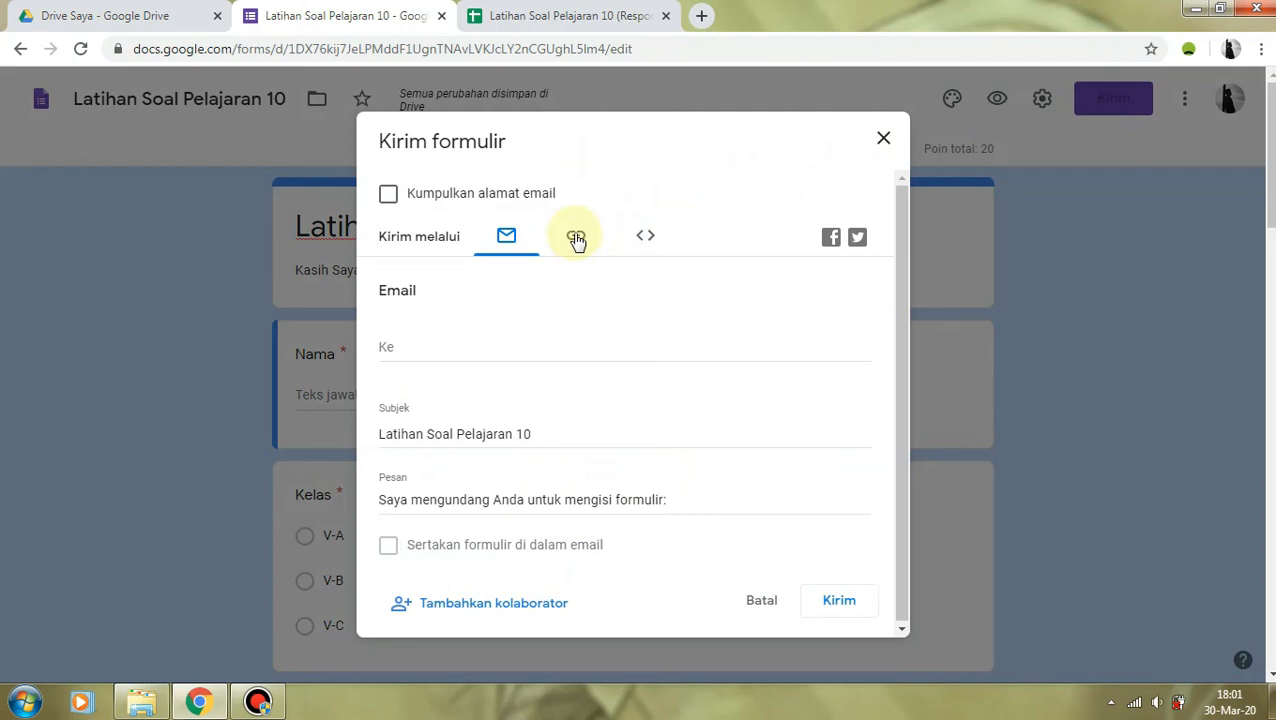
{"action": "left_click", "coordinate": [577, 243]}
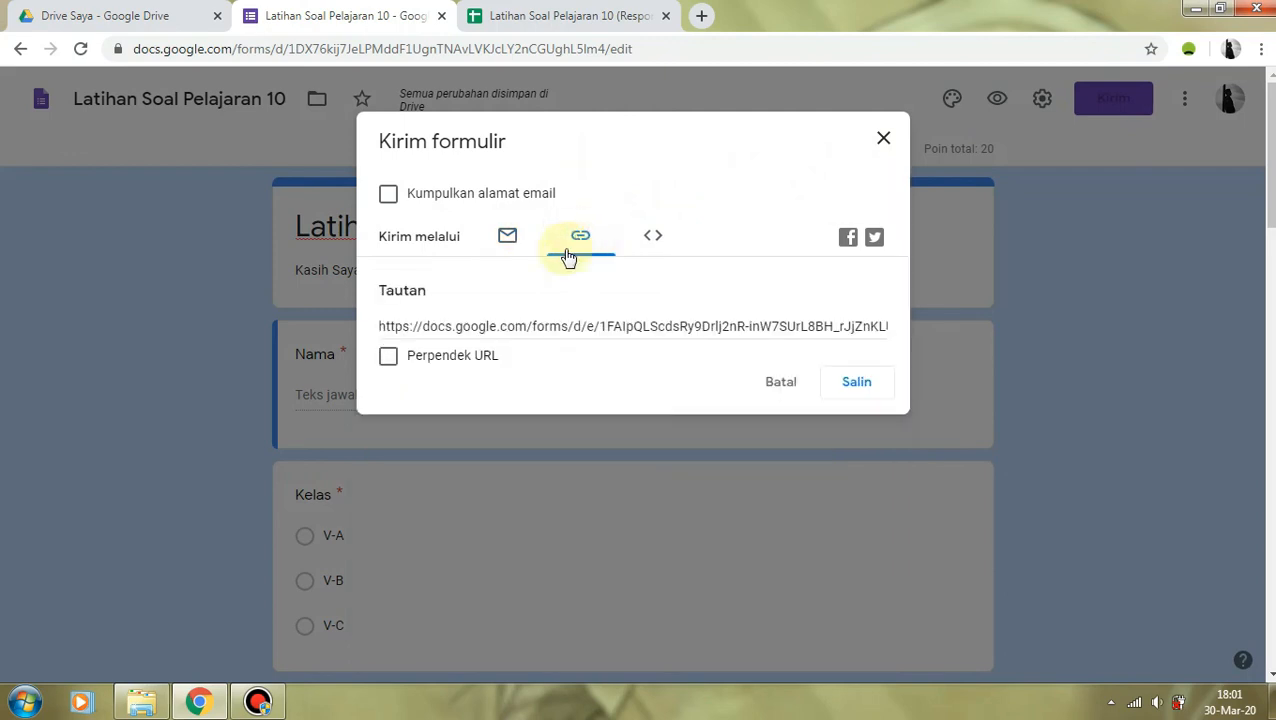
{"action": "left_click", "coordinate": [388, 358]}
{"action": "key", "text": "ctrl+c"}
{"action": "left_click", "coordinate": [859, 386]}
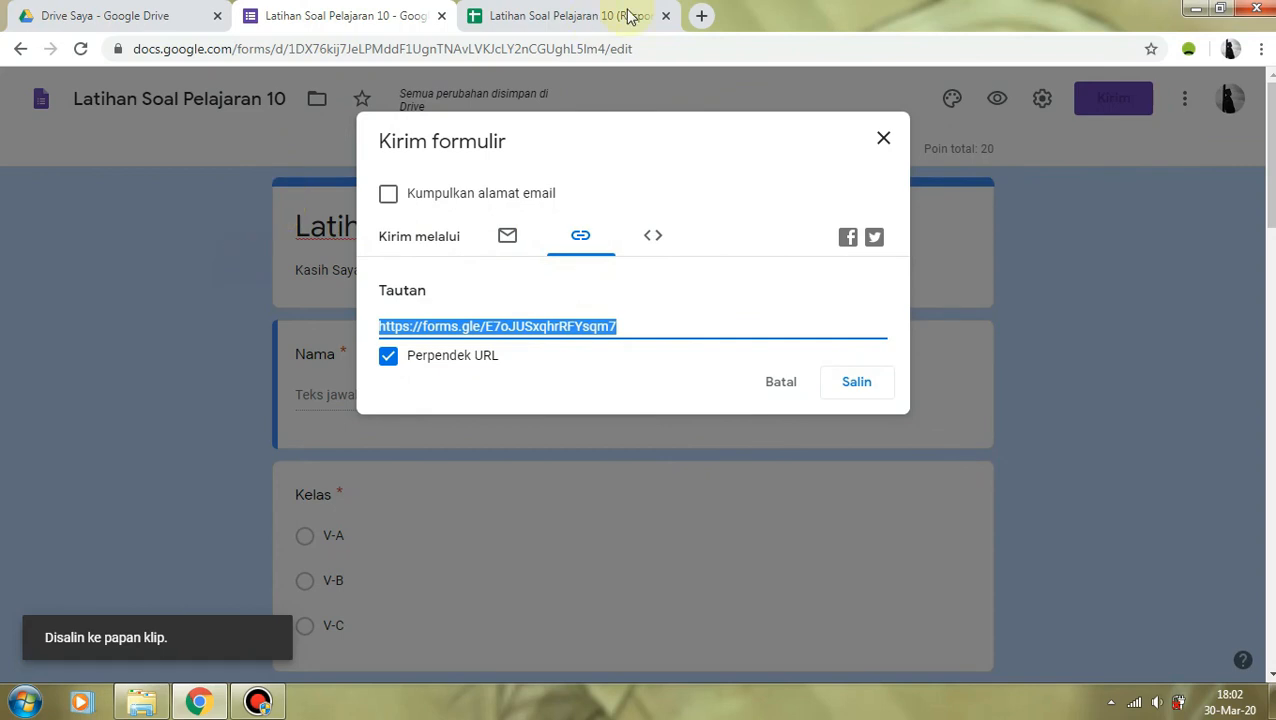
Open WhatsApp Web in a new browser tab, search the chats for "IT" and open the "IT 2 Al Fajr" group chat
{"action": "left_click", "coordinate": [701, 16]}
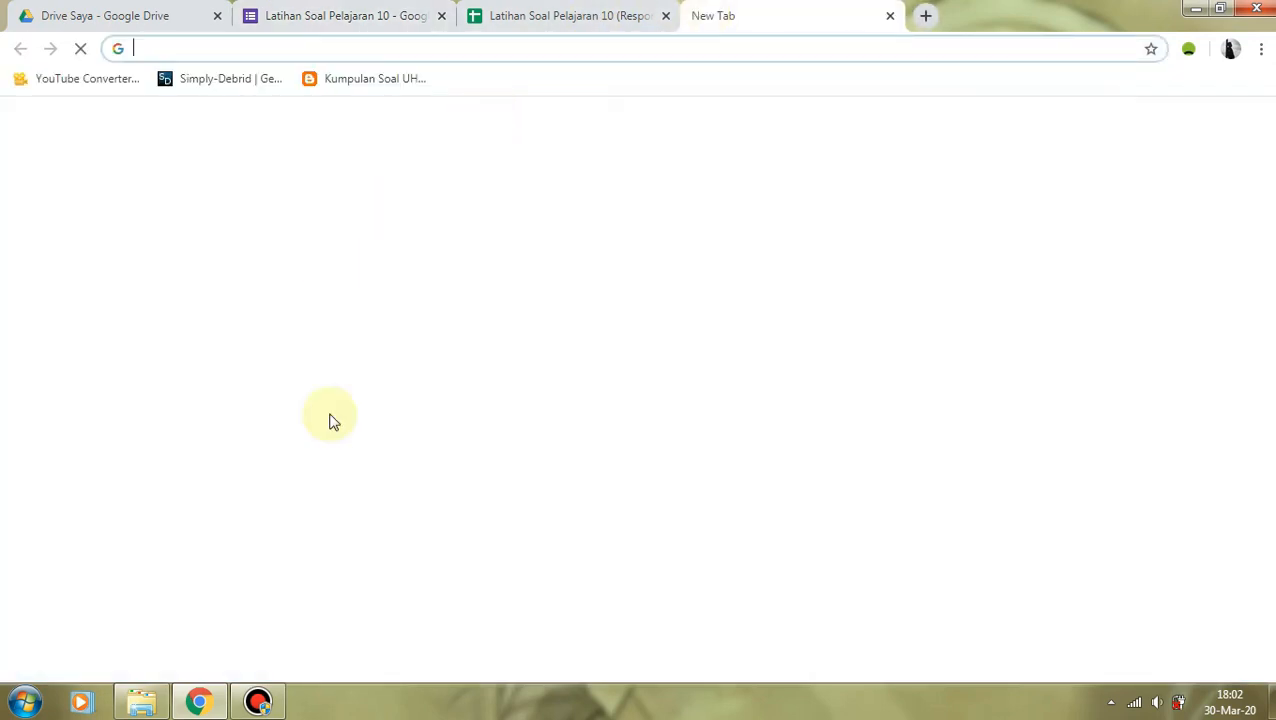
{"action": "left_click", "coordinate": [445, 455]}
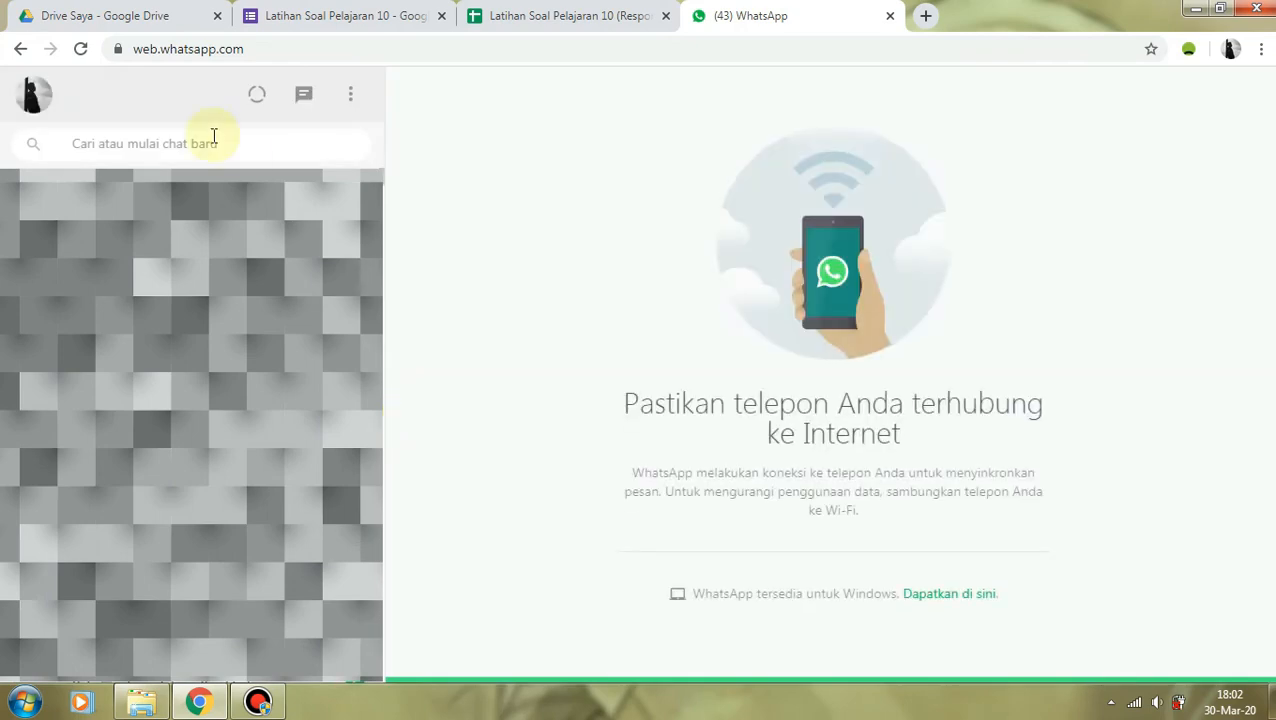
{"action": "left_click", "coordinate": [203, 144]}
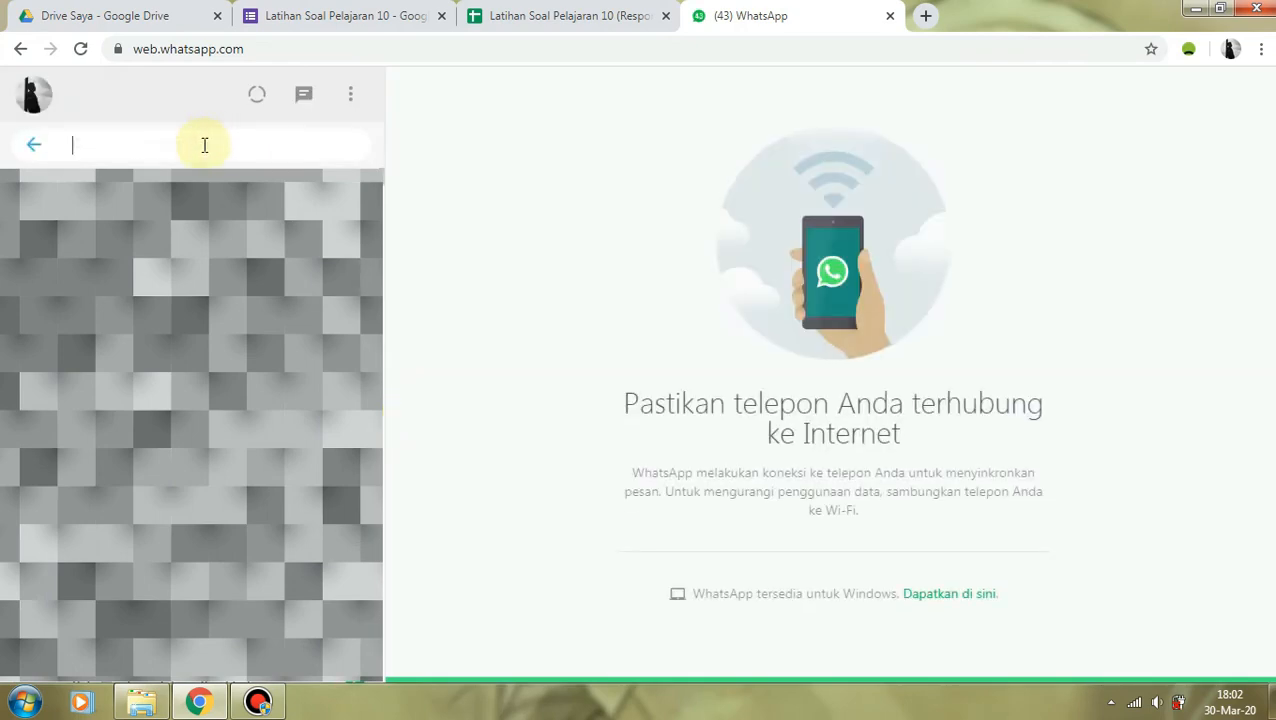
{"action": "type", "text": "IT"}
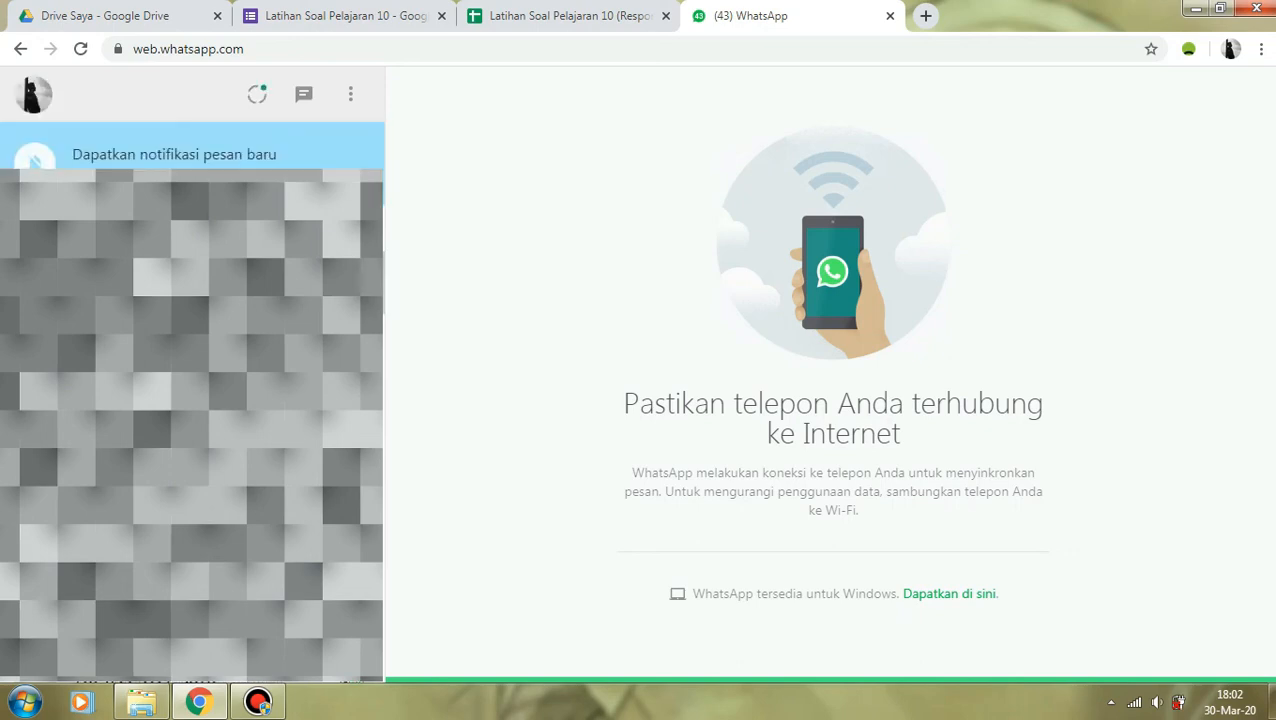
{"action": "left_click", "coordinate": [383, 485]}
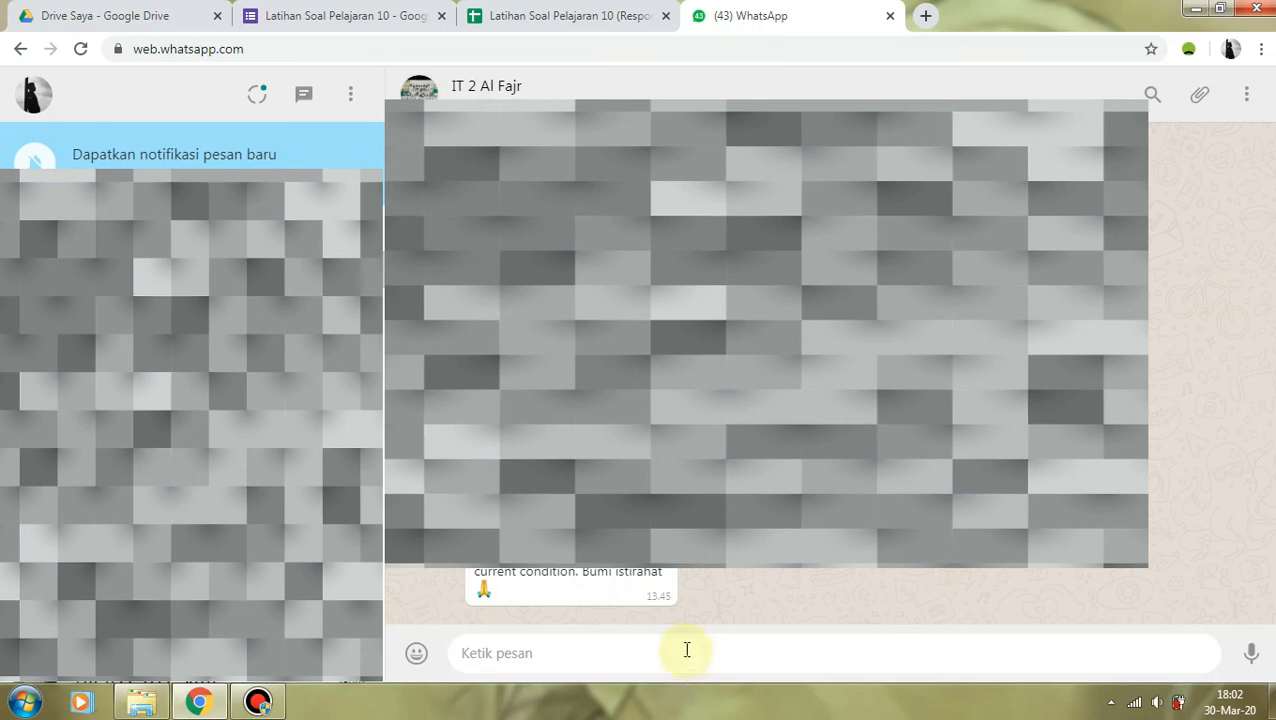
Paste the shortened form link into the group's message draft, add a line break and select the whole draft
{"action": "key", "text": "ctrl+v"}
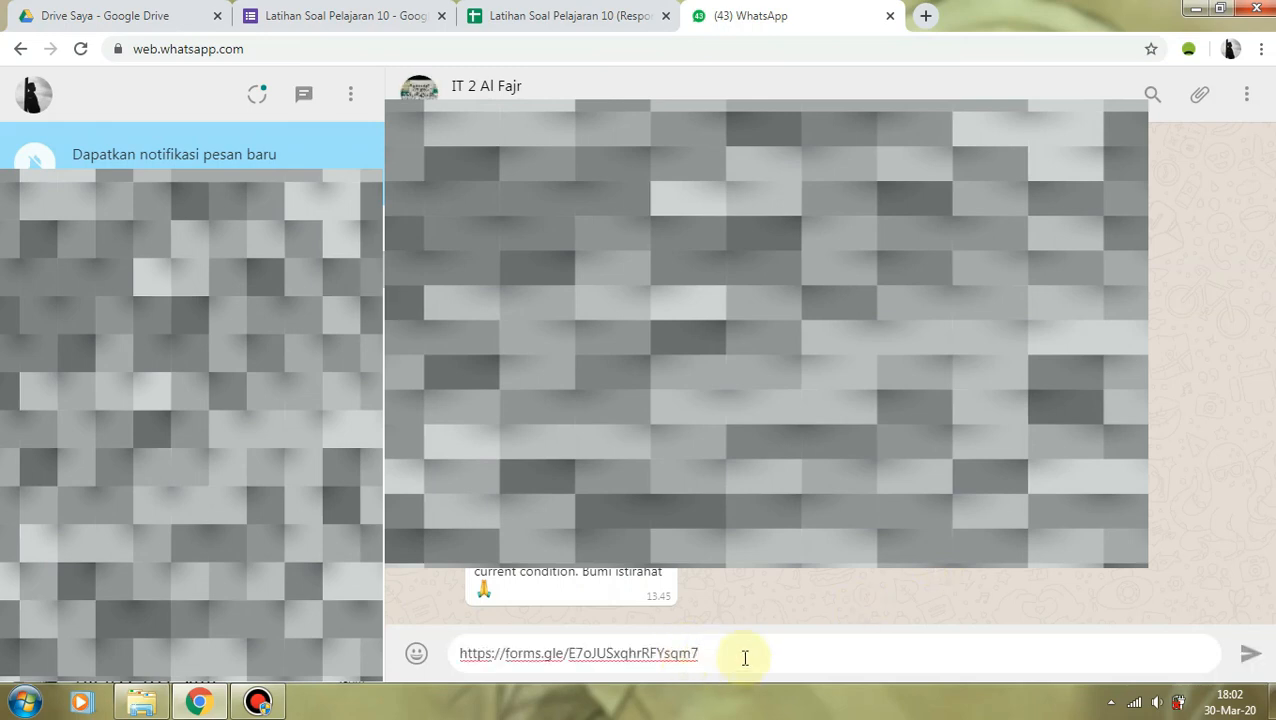
{"action": "key", "text": "shift+Return"}
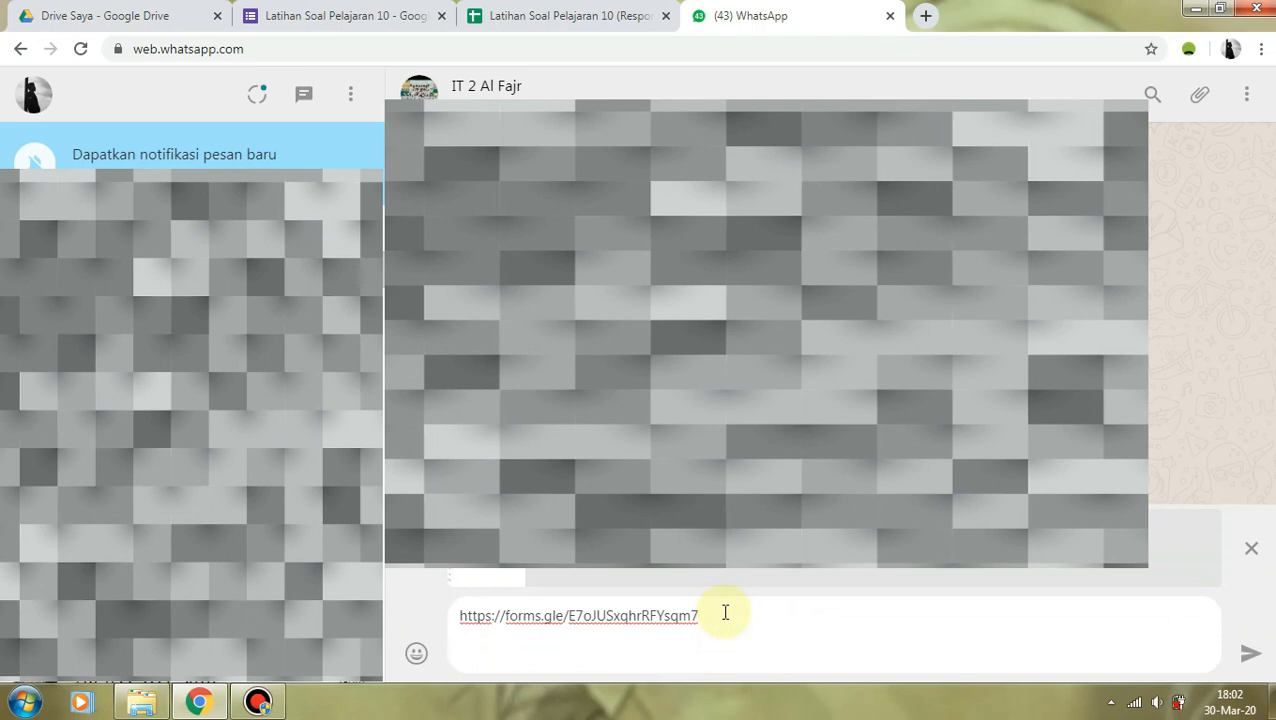
{"action": "key", "text": "ctrl+a"}
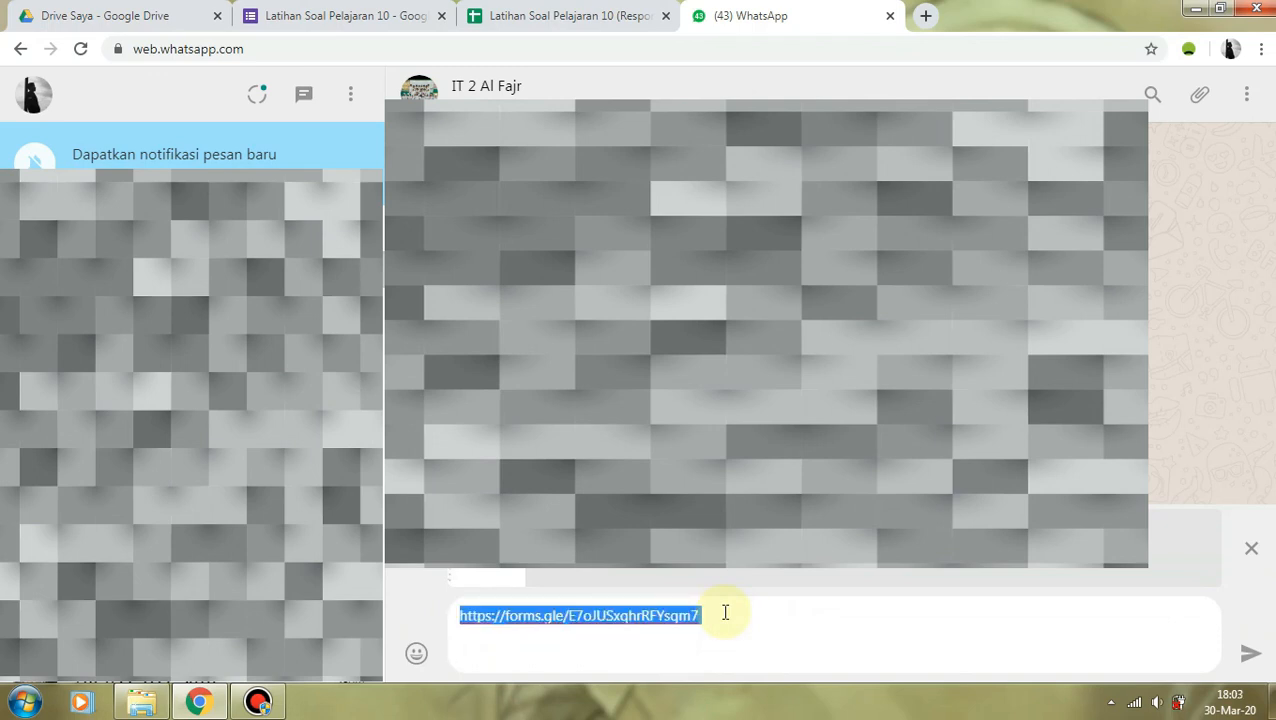